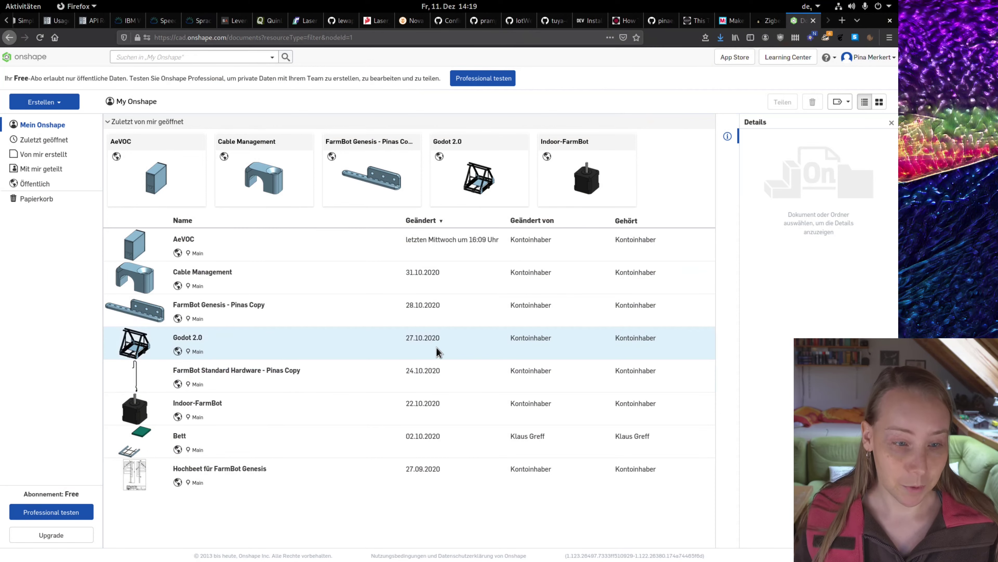
# - Create a new public Onshape document named 'Strax-Zwischenstück'
pyautogui.click(64, 104)
pyautogui.click(44, 120)
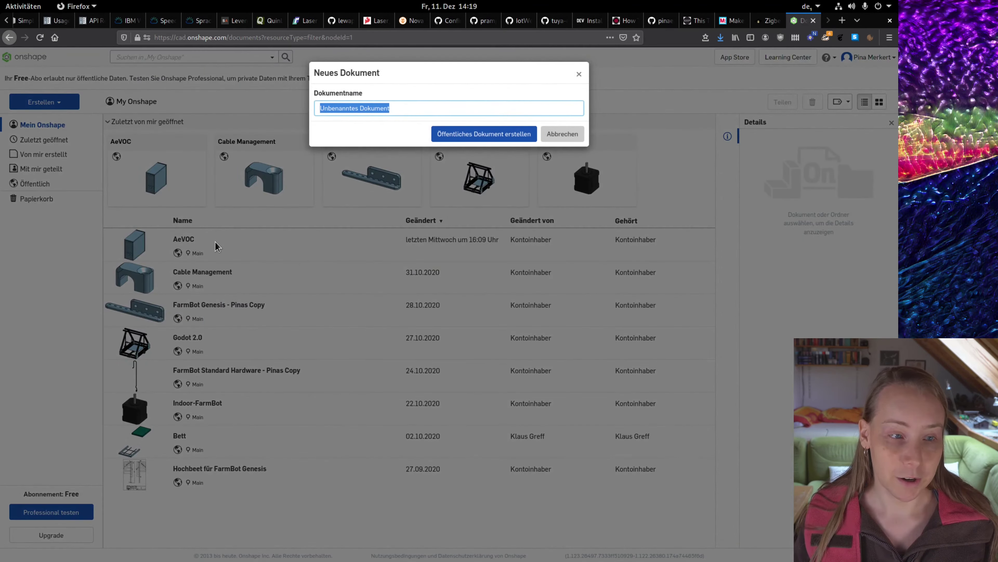
pyautogui.write('Strax-')
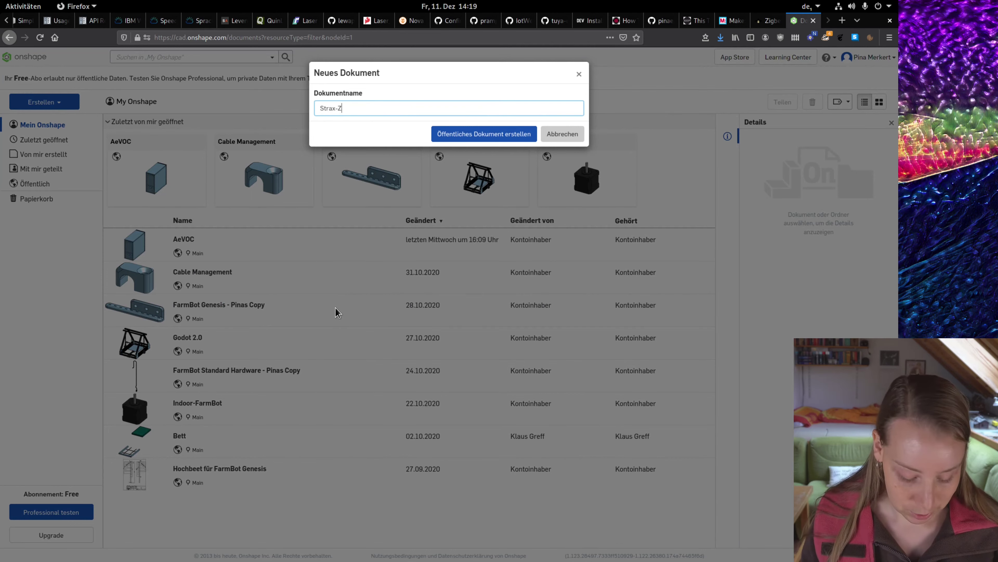
pyautogui.write('Zwischenstück')
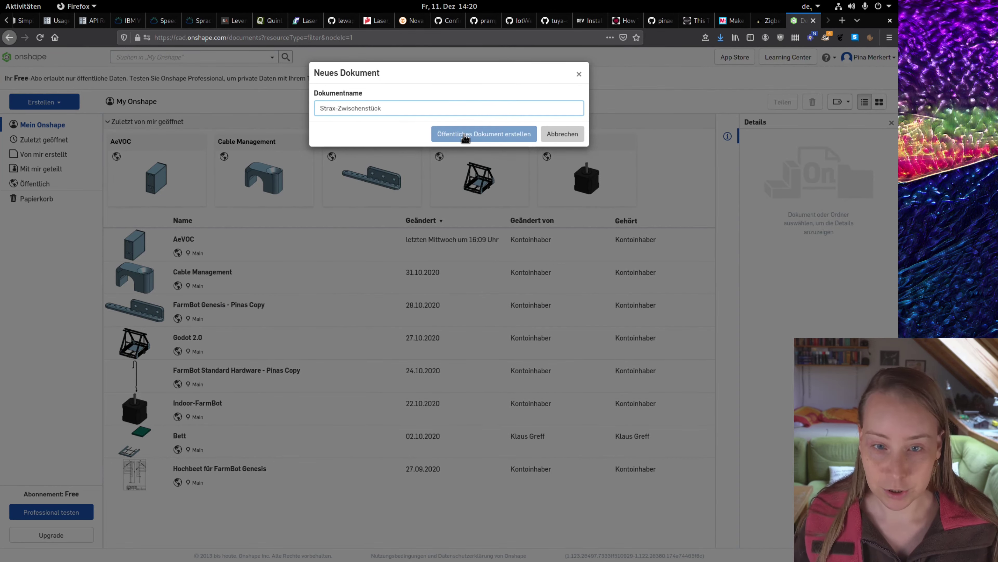
pyautogui.click(463, 134)
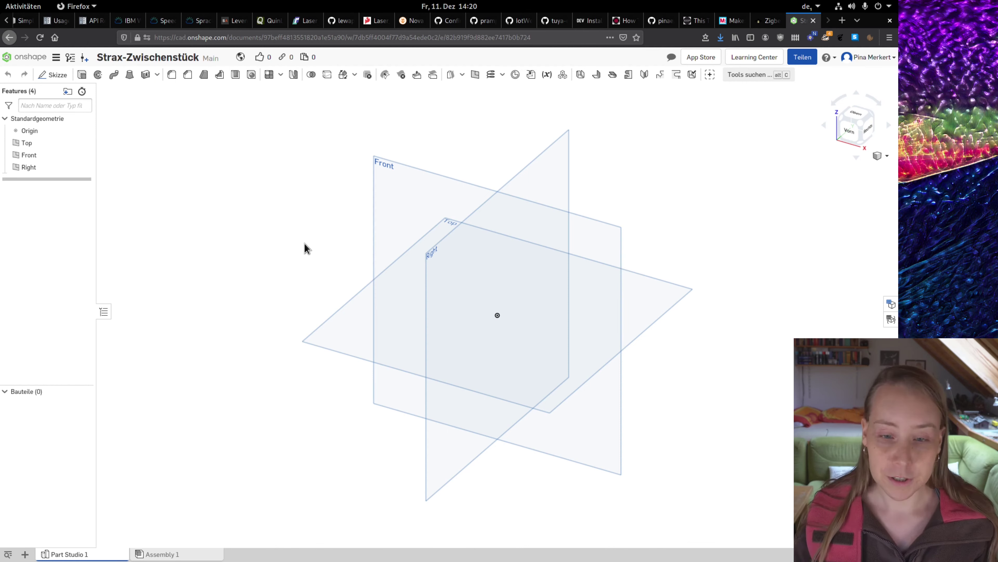
# - Start Skizze 1 with the Top plane set as its Skizzenebene
pyautogui.click(322, 327)
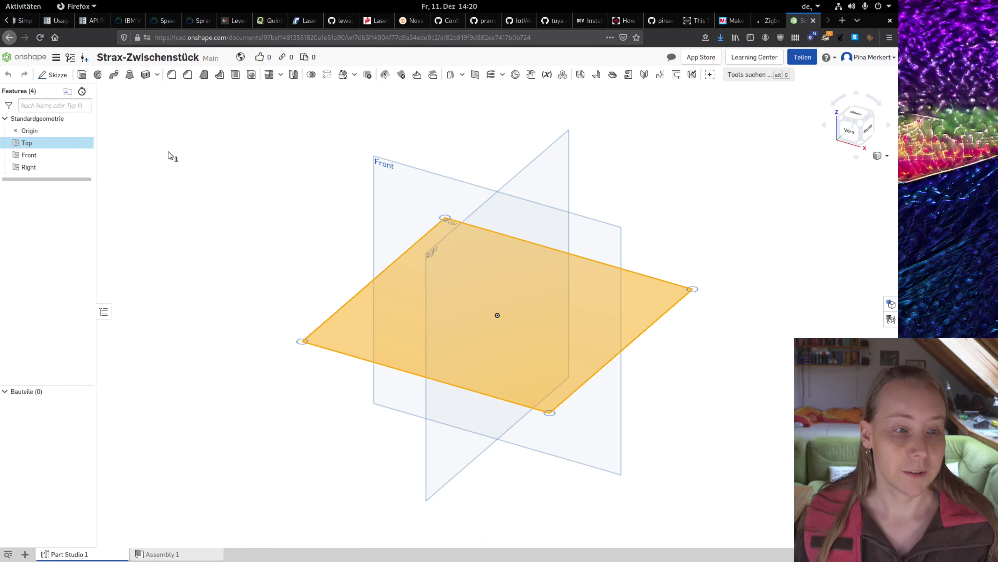
pyautogui.click(60, 79)
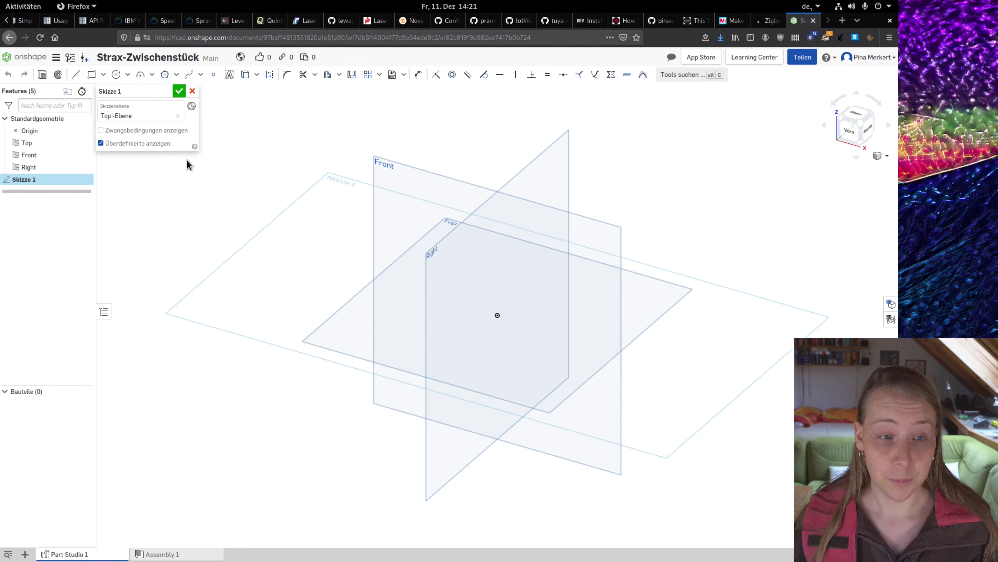
pyautogui.click(139, 116)
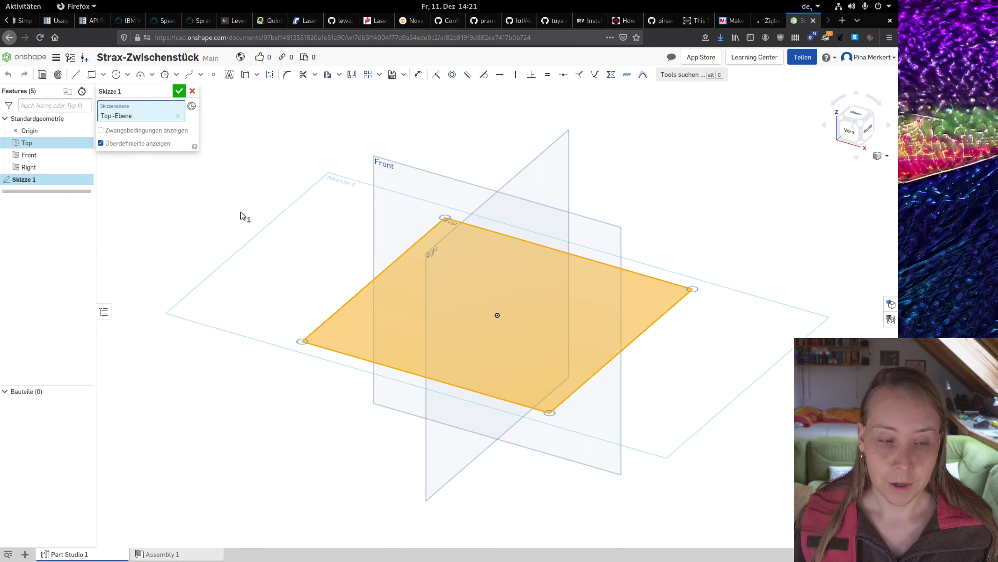
pyautogui.click(338, 345)
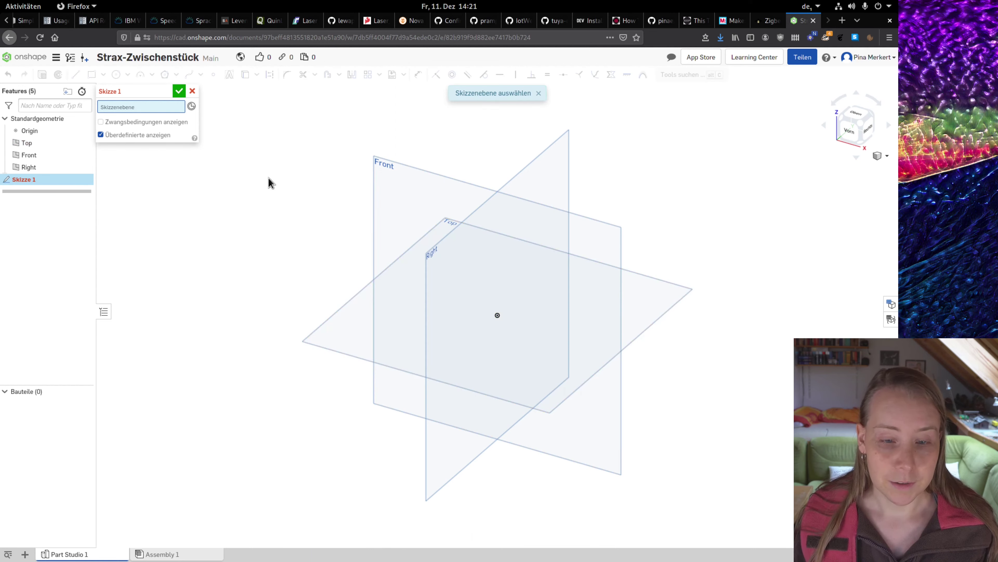
pyautogui.click(327, 334)
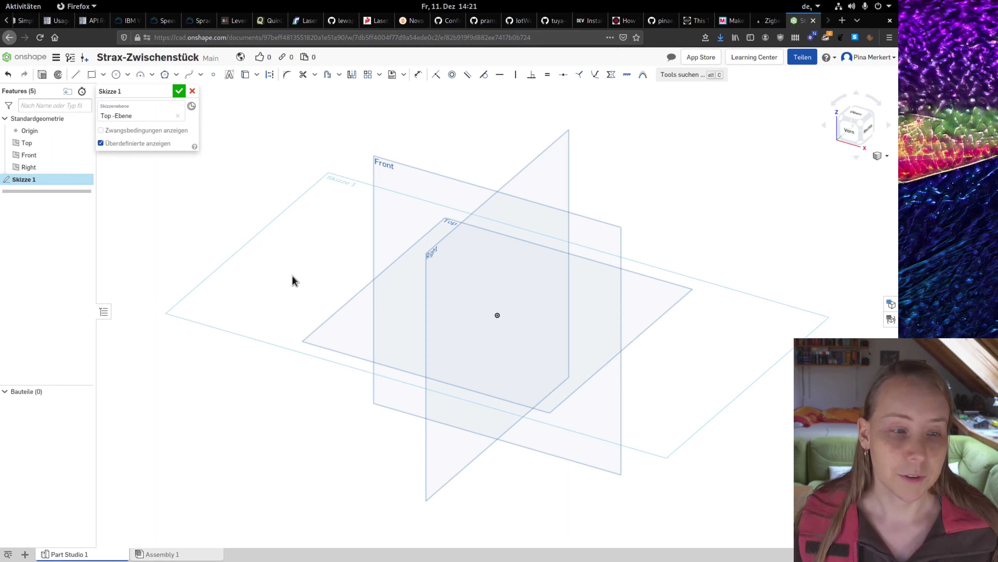
# - View the sketch normal to its plane and hide the Top, Front and Right planes
pyautogui.rightClick(265, 280)
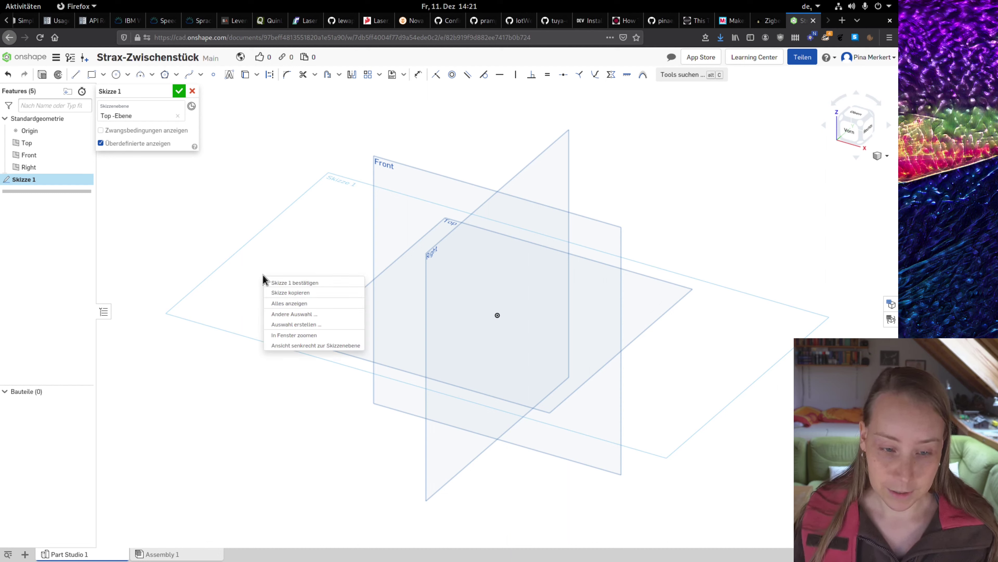
pyautogui.click(312, 346)
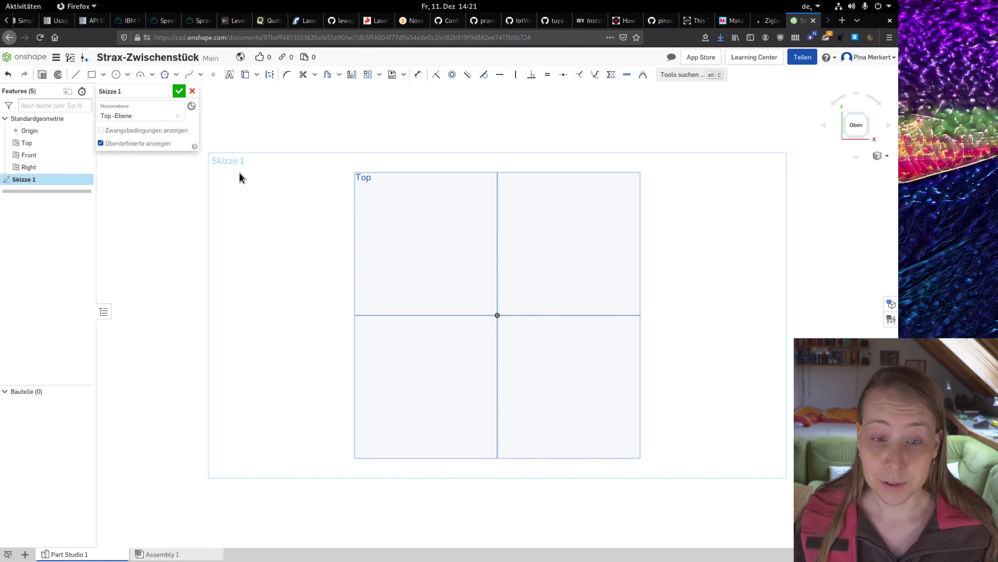
pyautogui.moveTo(47, 142)
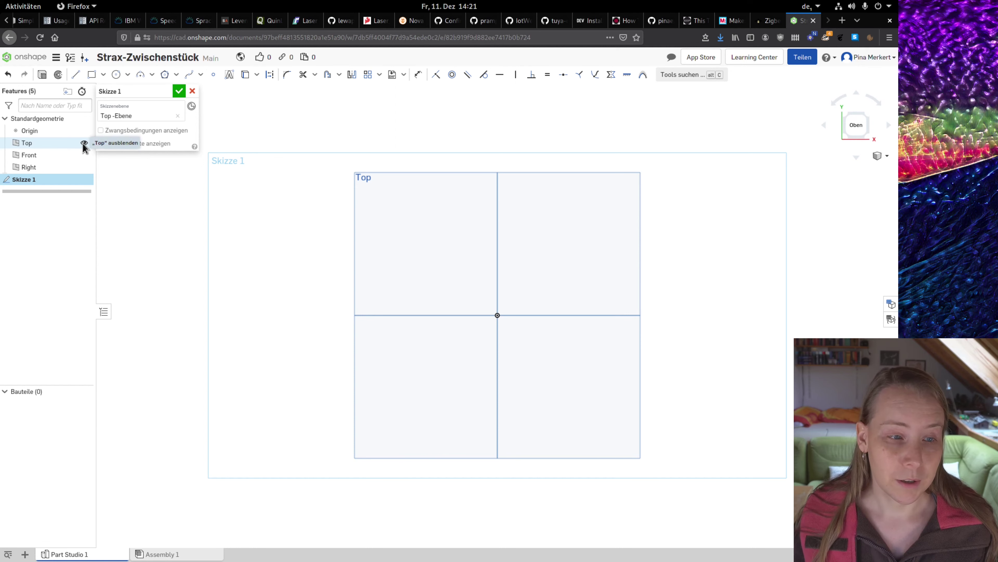
pyautogui.click(84, 144)
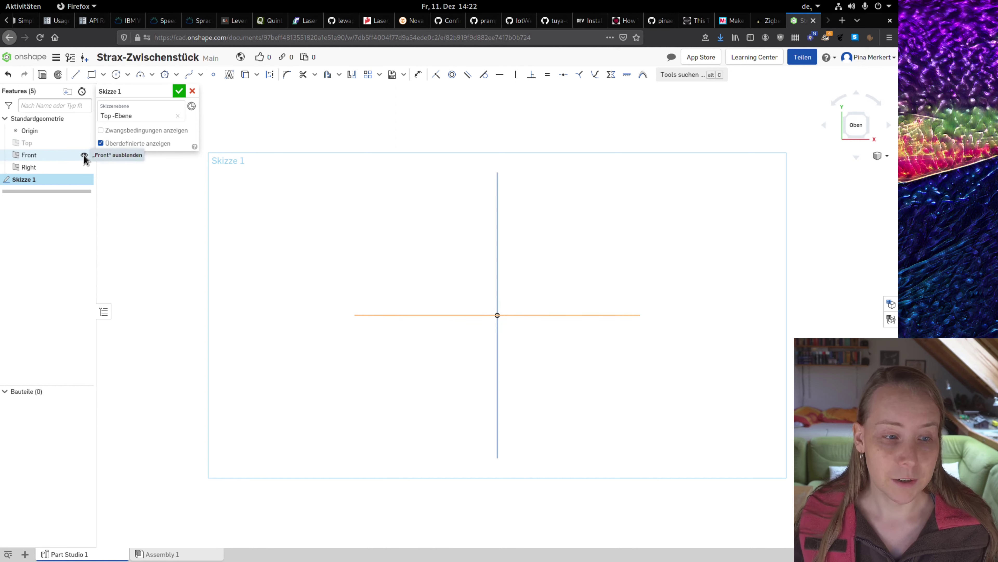
pyautogui.click(83, 154)
pyautogui.click(82, 168)
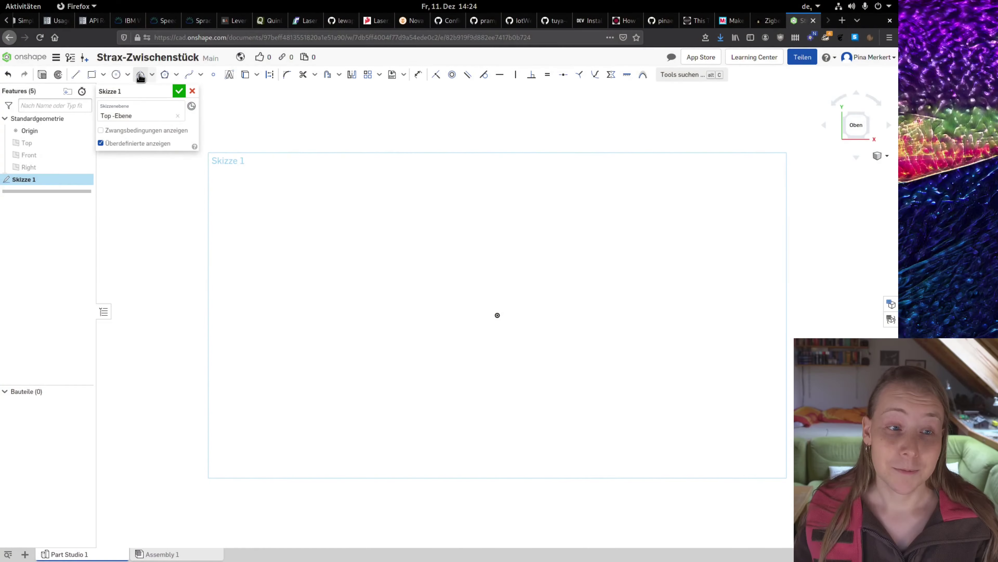
# - Draw a single 3-Punkt-Bogen arc arching above the origin
pyautogui.click(139, 75)
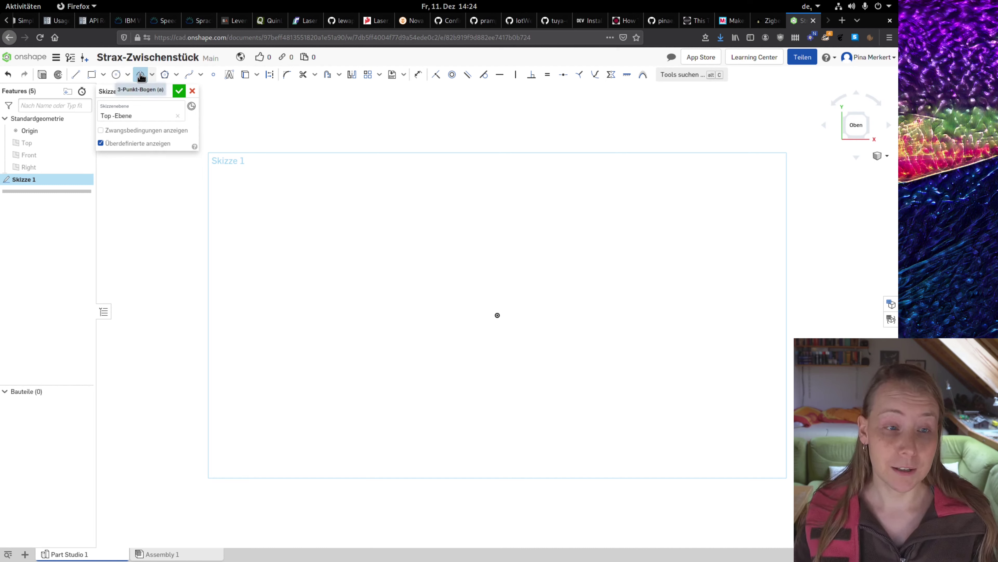
pyautogui.click(151, 76)
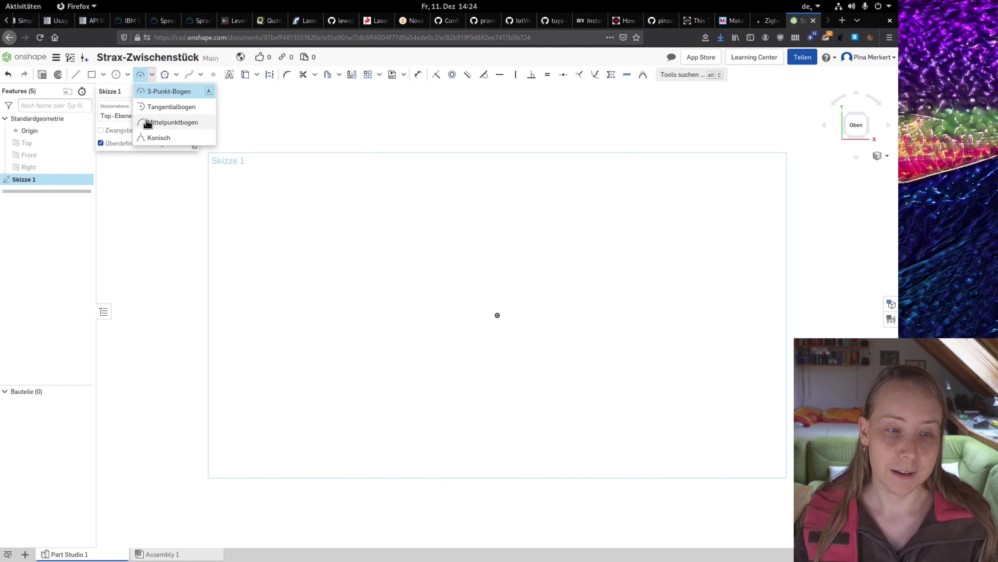
pyautogui.click(142, 77)
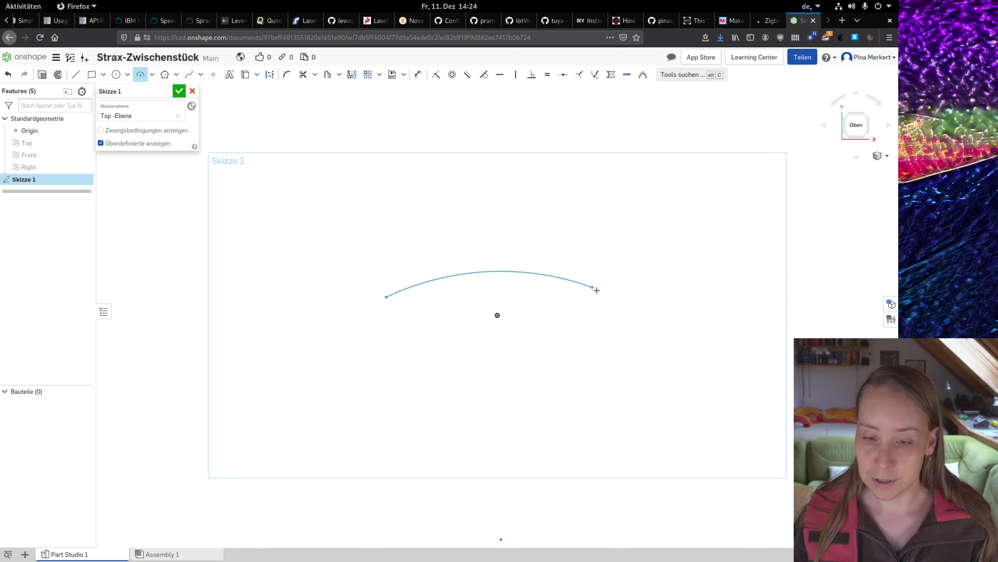
pyautogui.click(612, 291)
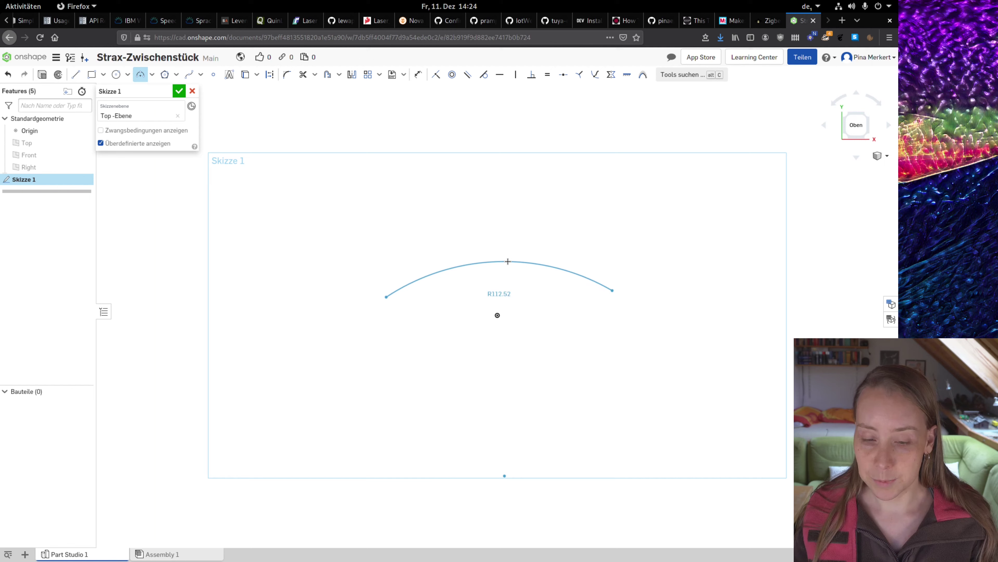
pyautogui.click(504, 264)
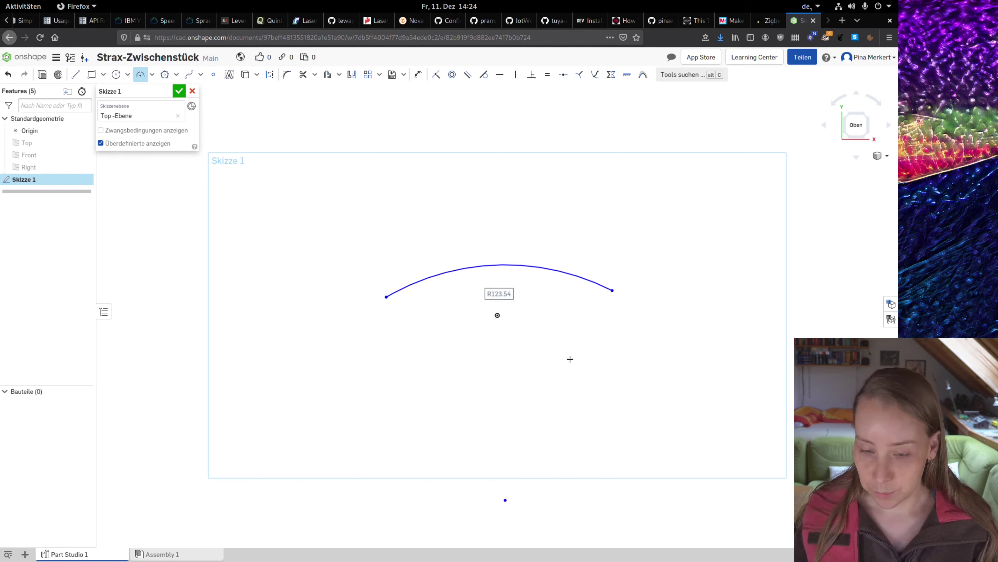
pyautogui.press('Escape')
# - Drag the arc and its right endpoint so both endpoints sit level above the origin
pyautogui.moveTo(494, 265)
pyautogui.mouseDown()
pyautogui.moveTo(492, 247)
pyautogui.moveTo(510, 313)
pyautogui.mouseUp()
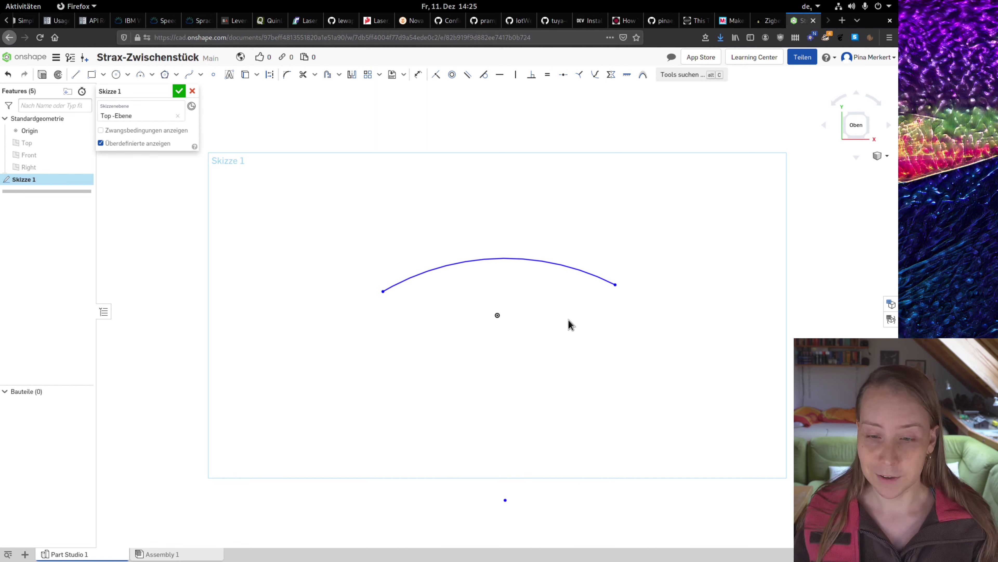
pyautogui.moveTo(616, 285); pyautogui.dragTo(610, 293)
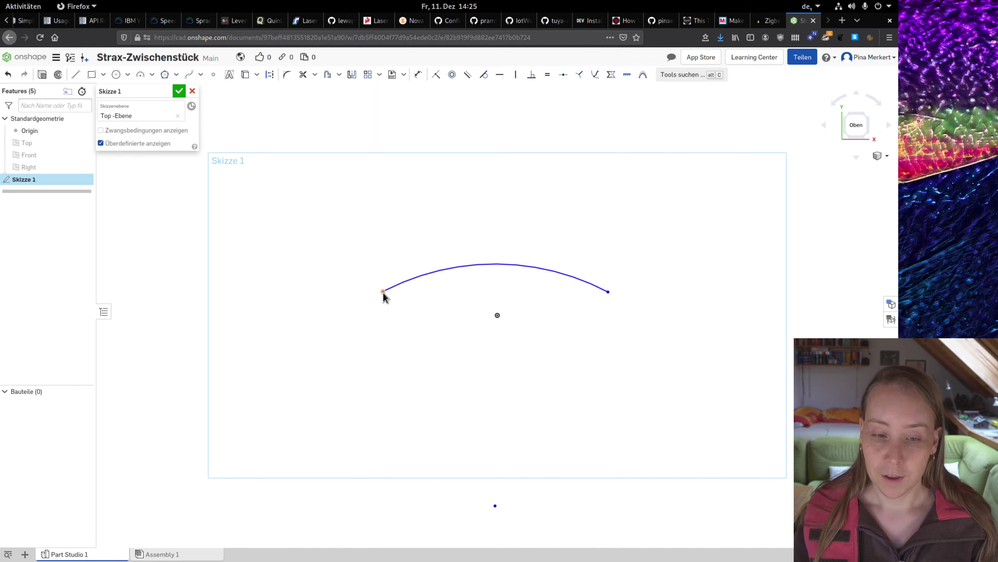
# - Constrain the arc endpoints horizontal, readjust the arc, and switch to construction line drawing
pyautogui.click(608, 291)
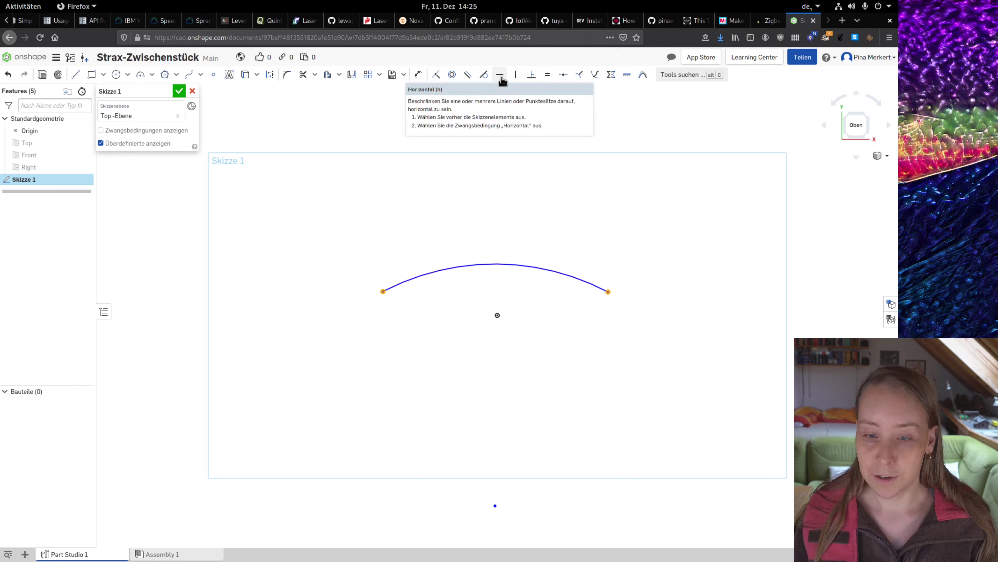
pyautogui.click(500, 76)
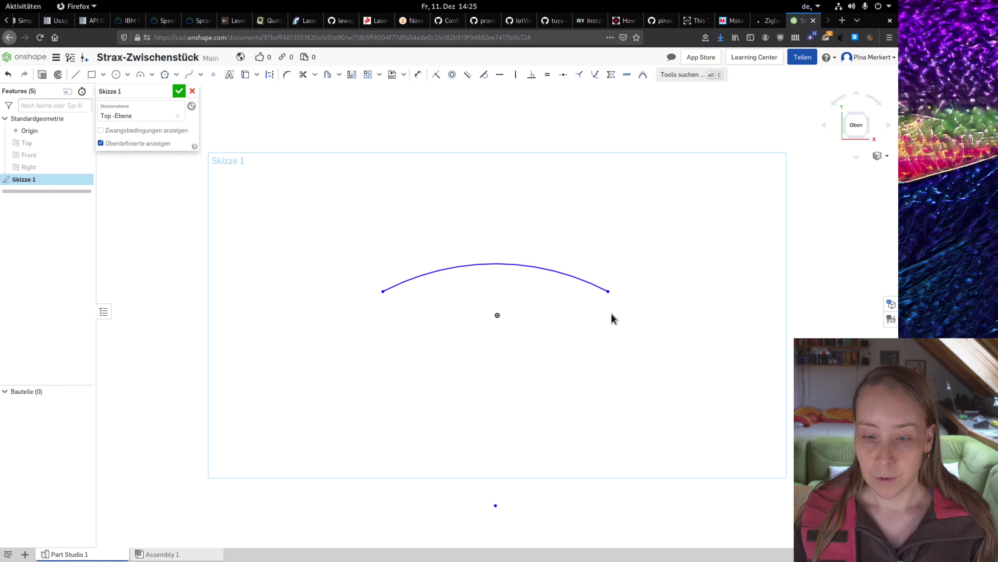
pyautogui.moveTo(608, 316)
pyautogui.mouseDown()
pyautogui.moveTo(618, 266)
pyautogui.moveTo(618, 278)
pyautogui.mouseUp()
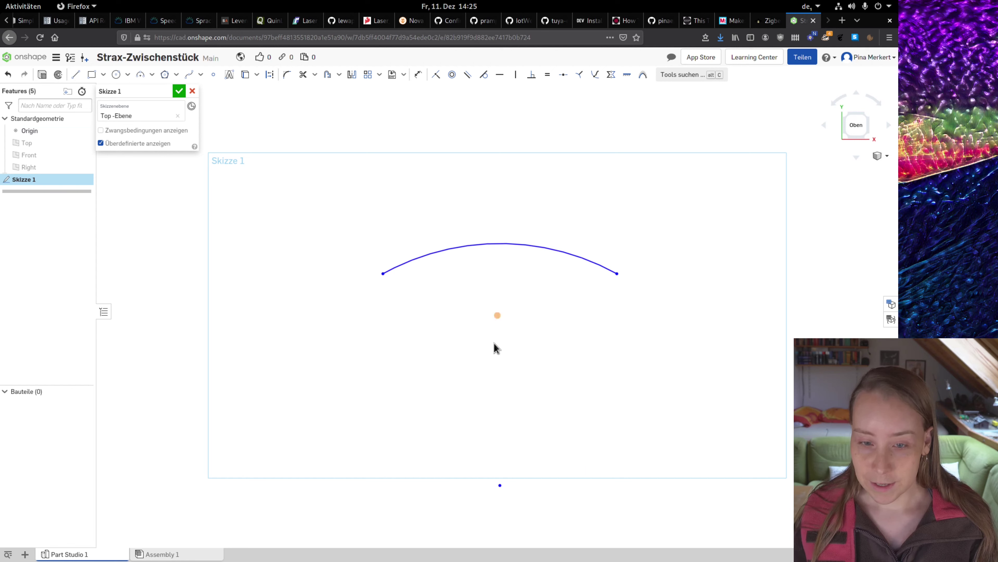
pyautogui.click(76, 75)
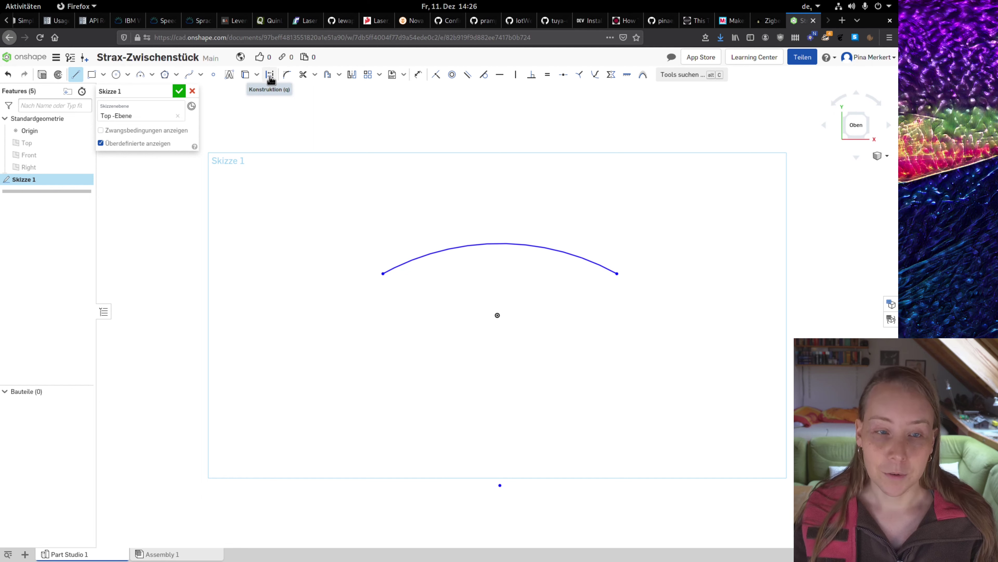
pyautogui.click(271, 78)
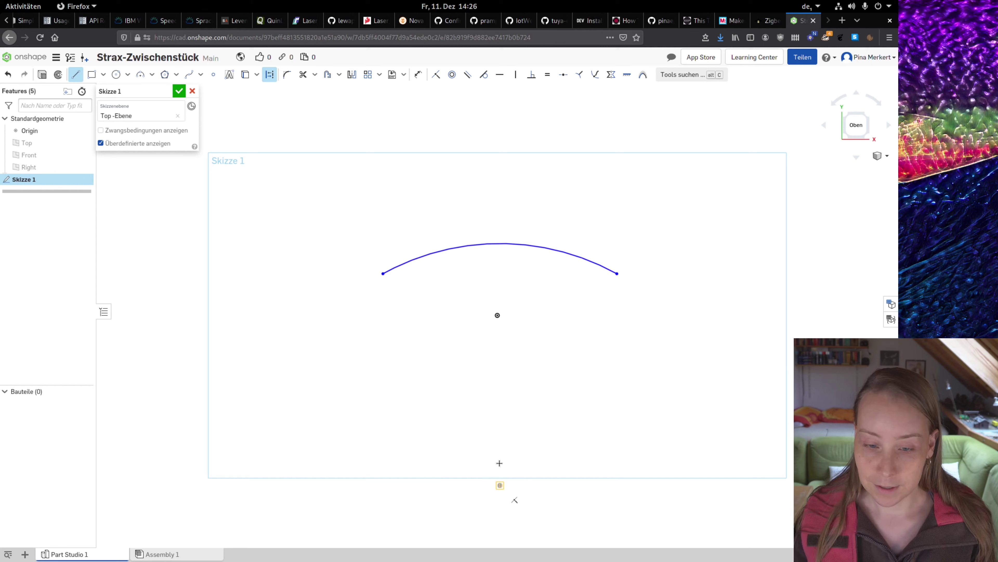
# - Draw a construction line from the arc's midpoint down past the origin and adjust its lower end
pyautogui.click(500, 485)
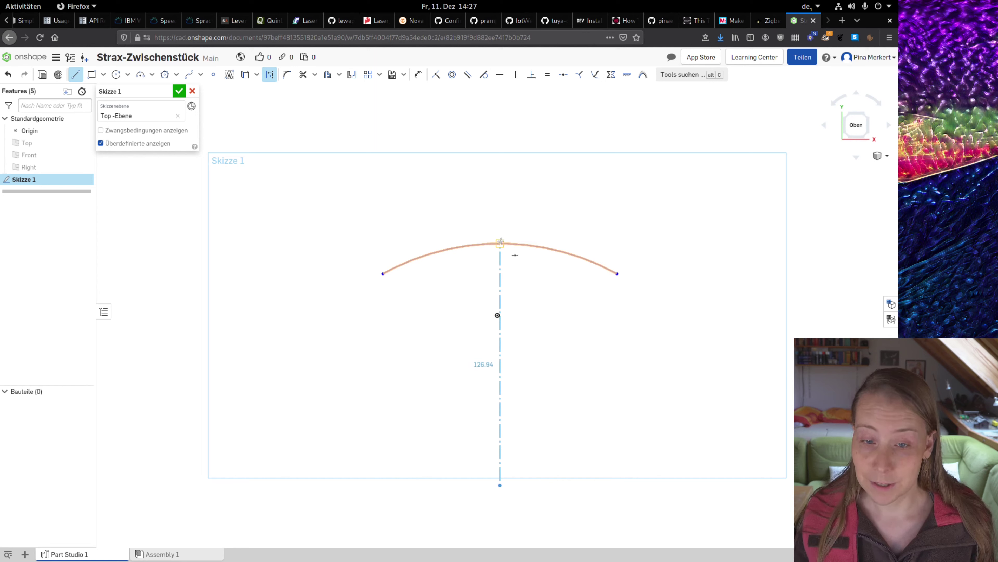
pyautogui.click(500, 243)
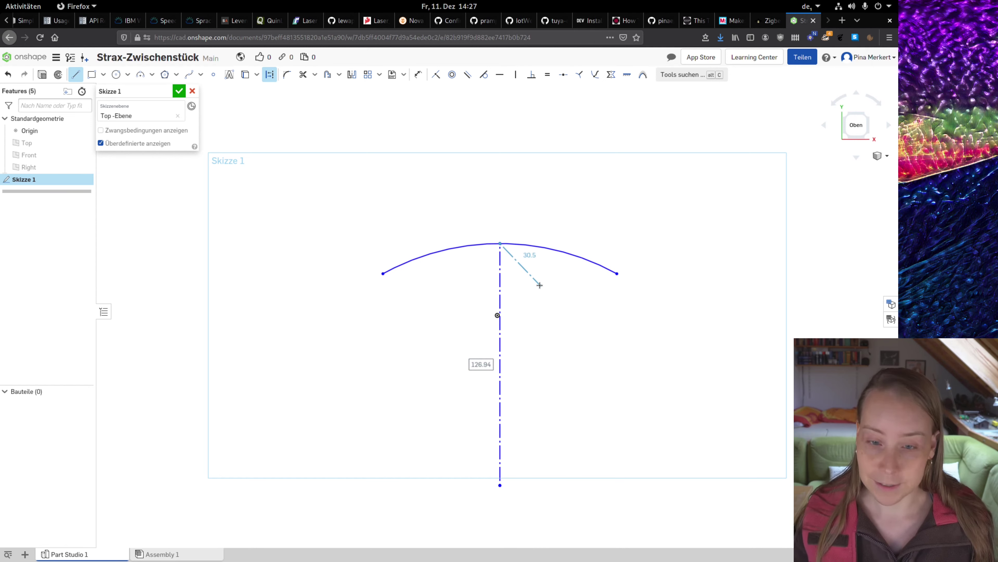
pyautogui.press('Escape')
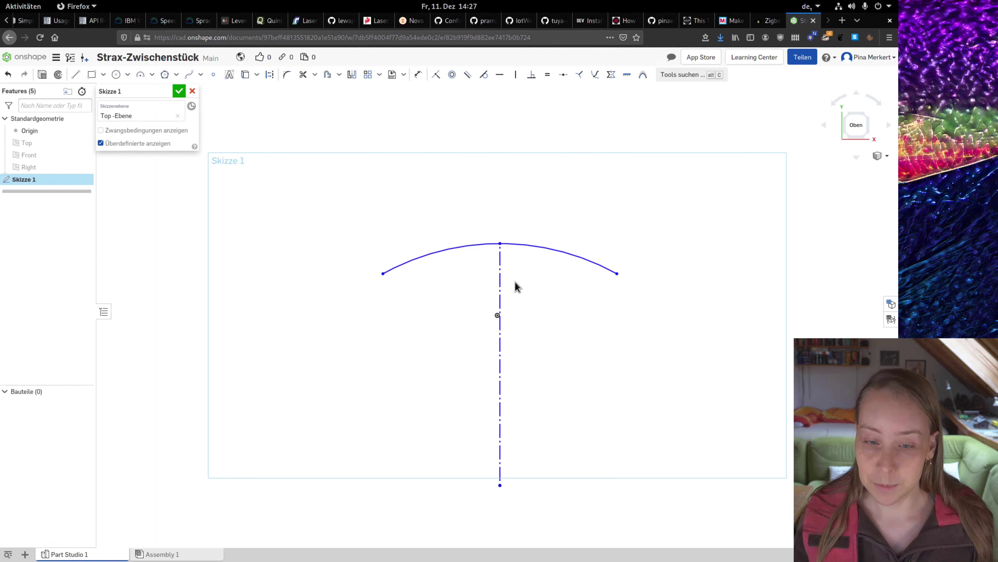
pyautogui.moveTo(501, 482); pyautogui.dragTo(511, 428)
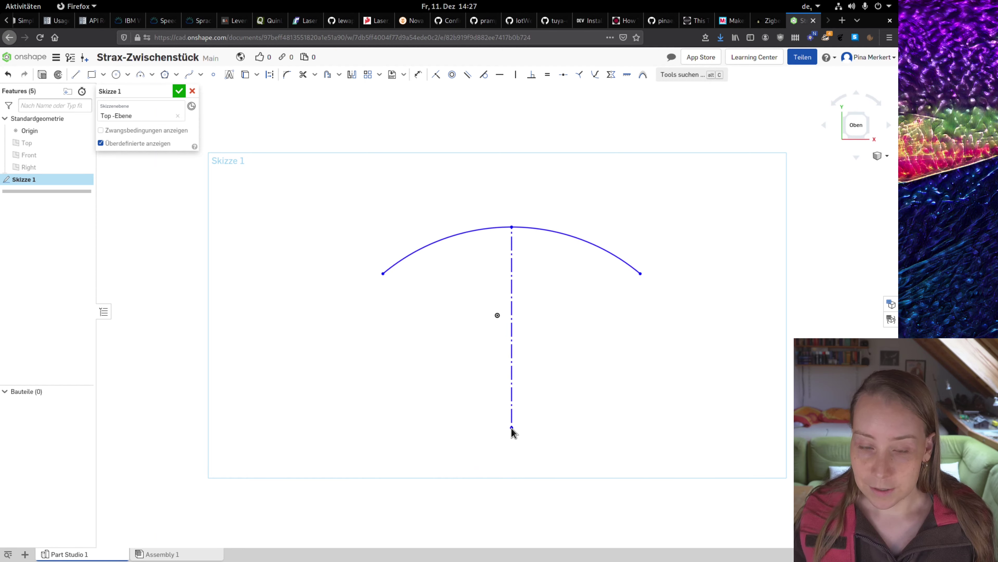
# - Make the construction line vertical and pick it for a coincident constraint with the origin
pyautogui.click(512, 345)
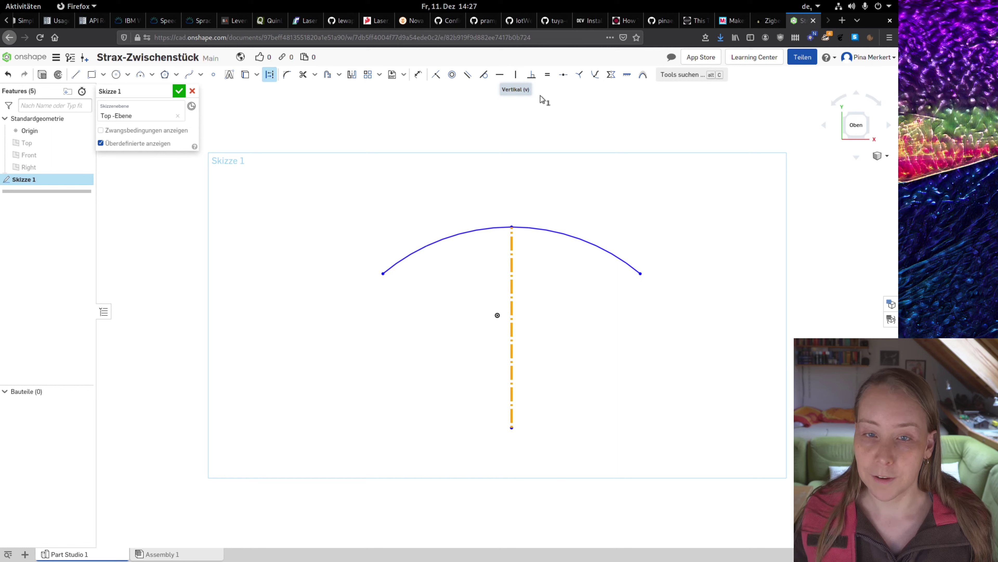
pyautogui.press('Escape')
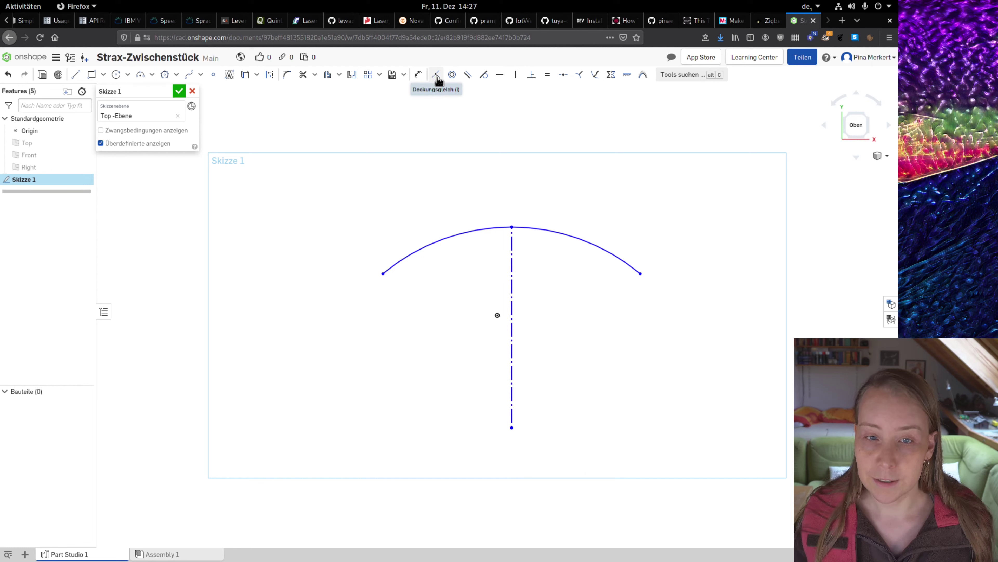
pyautogui.moveTo(436, 74)
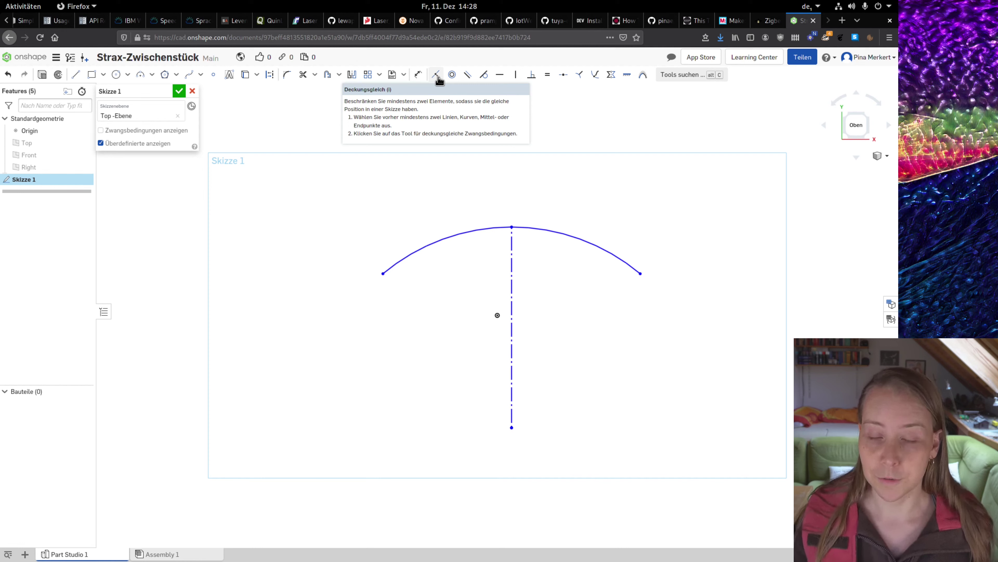
pyautogui.click(437, 76)
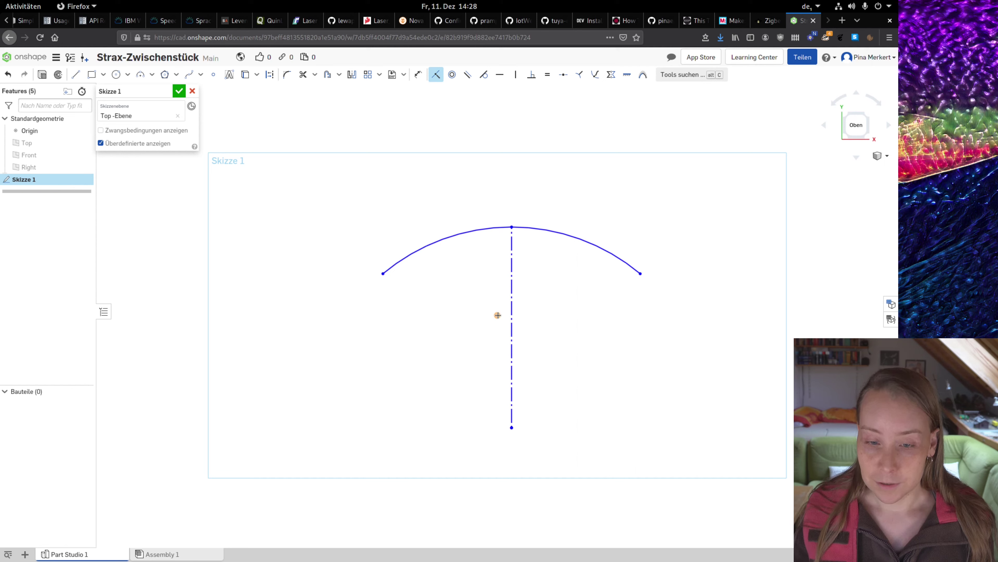
pyautogui.click(512, 286)
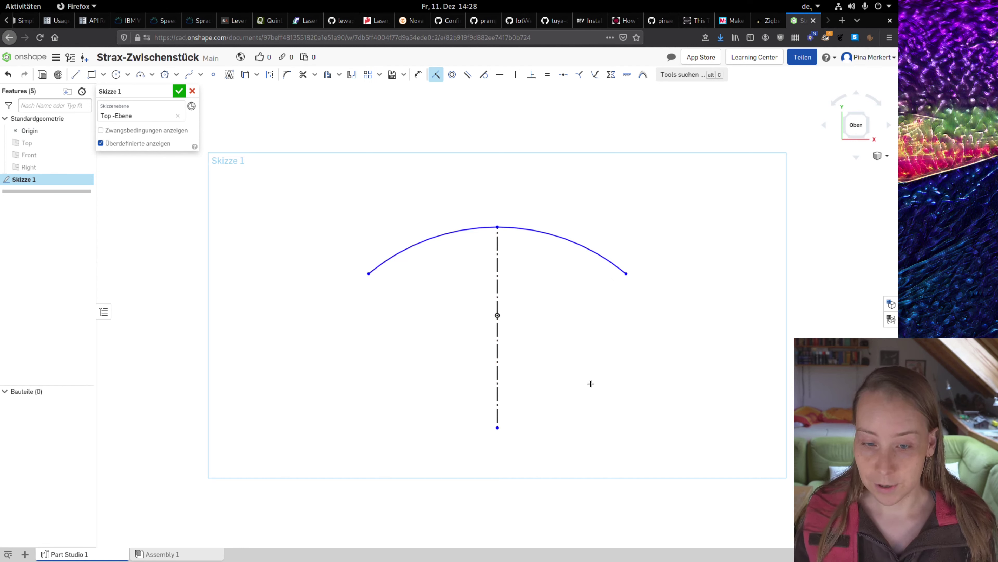
# - Tie the construction line to the origin, flatten and widen the arc, and shorten the line
pyautogui.press('Escape')
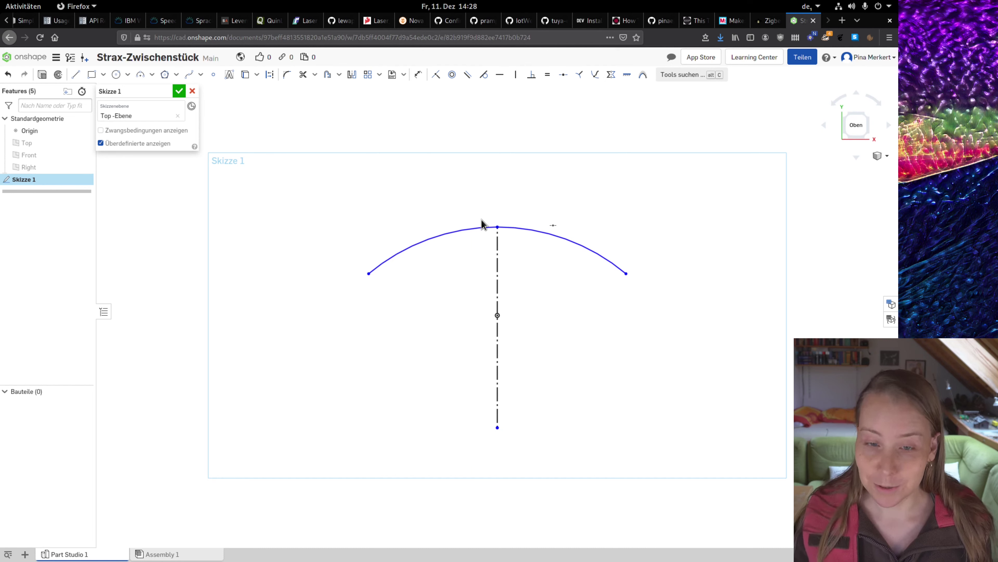
pyautogui.moveTo(497, 227)
pyautogui.mouseDown()
pyautogui.moveTo(499, 257)
pyautogui.moveTo(517, 248)
pyautogui.mouseUp()
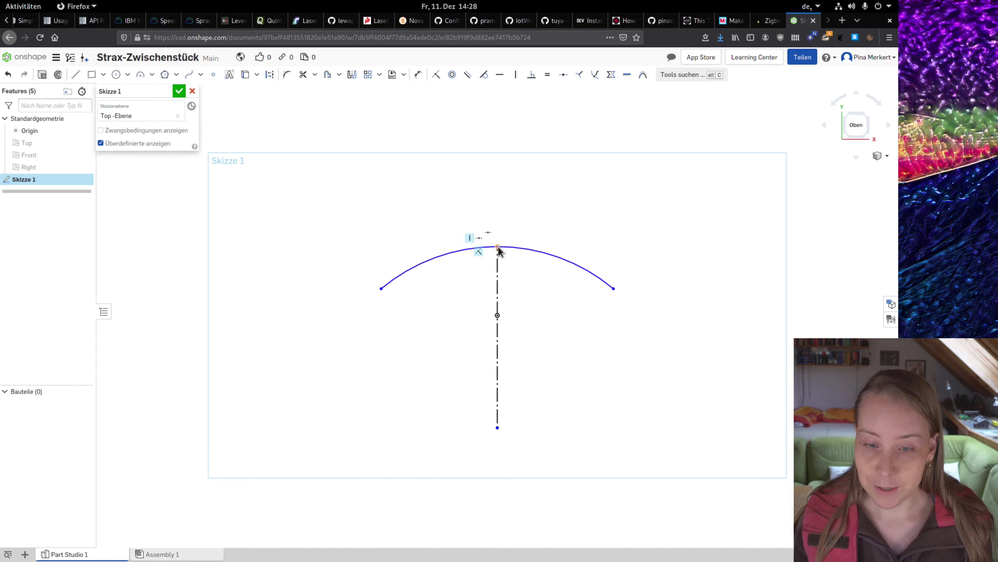
pyautogui.moveTo(498, 246); pyautogui.dragTo(505, 243)
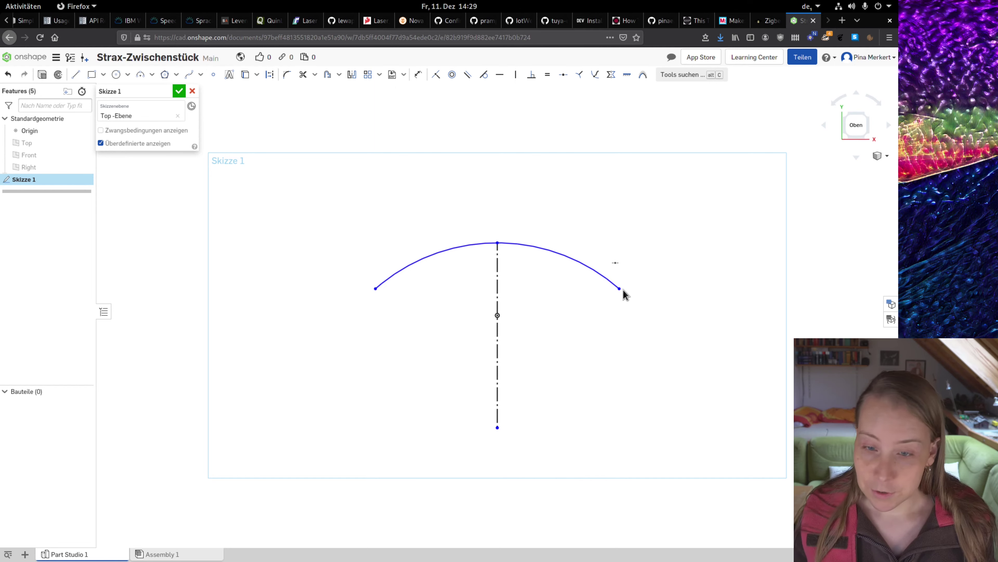
pyautogui.moveTo(620, 289)
pyautogui.mouseDown()
pyautogui.moveTo(644, 298)
pyautogui.moveTo(631, 271)
pyautogui.moveTo(602, 283)
pyautogui.moveTo(629, 285)
pyautogui.moveTo(573, 283)
pyautogui.moveTo(606, 234)
pyautogui.moveTo(615, 264)
pyautogui.moveTo(589, 274)
pyautogui.mouseUp()
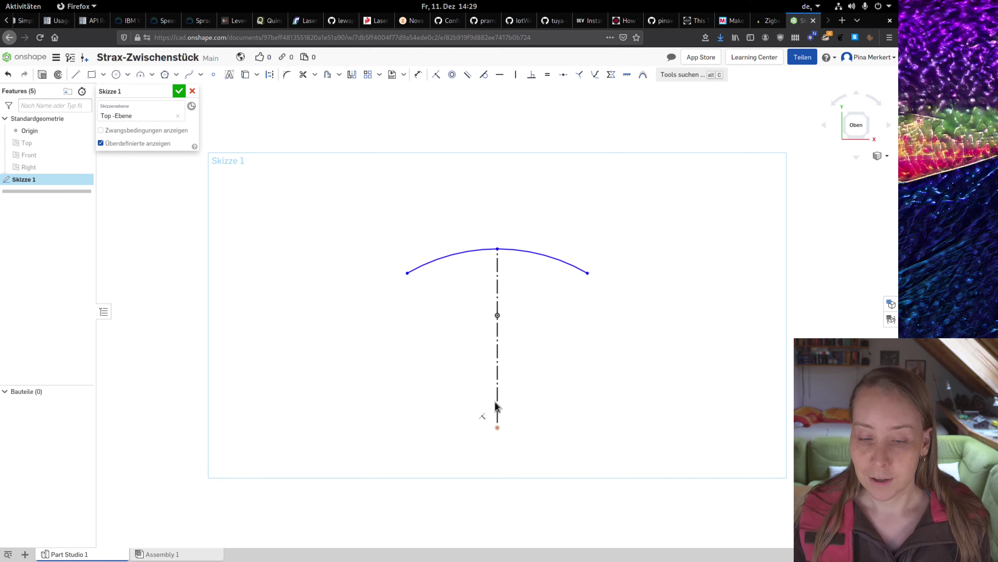
pyautogui.moveTo(496, 405)
pyautogui.mouseDown()
pyautogui.moveTo(499, 376)
pyautogui.moveTo(494, 393)
pyautogui.mouseUp()
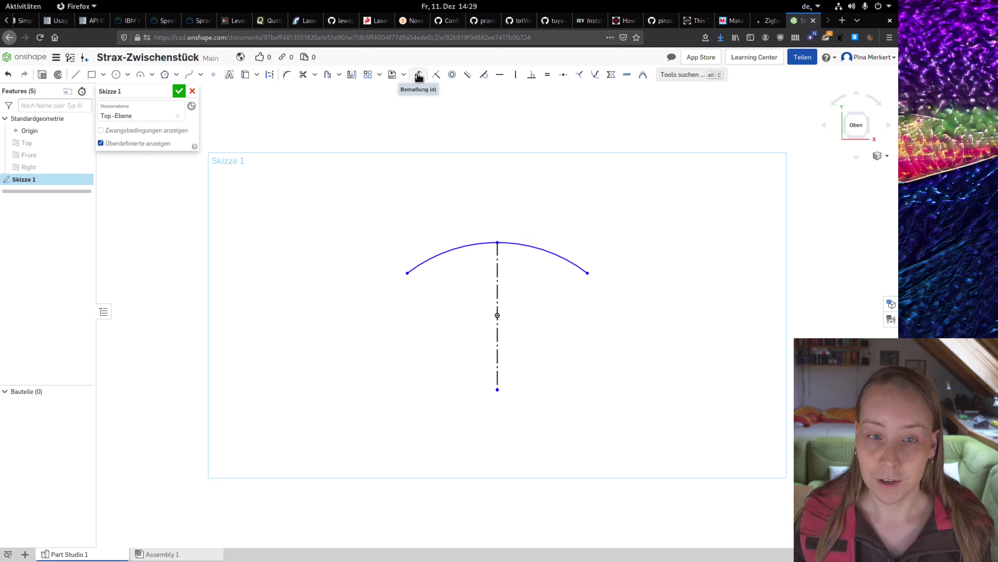
pyautogui.moveTo(418, 74)
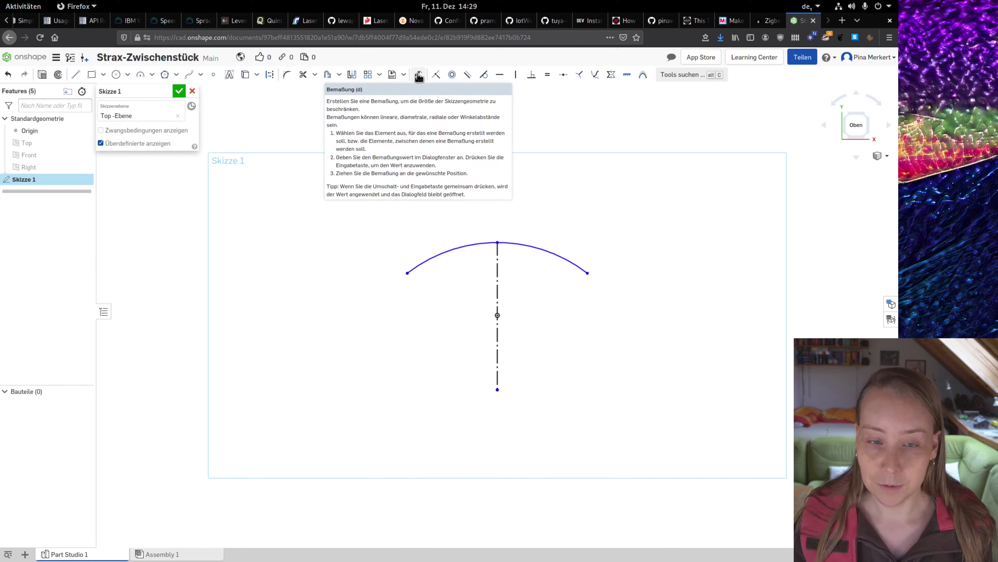
# - Dimension the arc's endpoint-to-endpoint width (94.59 mm) above the arc
pyautogui.click(420, 76)
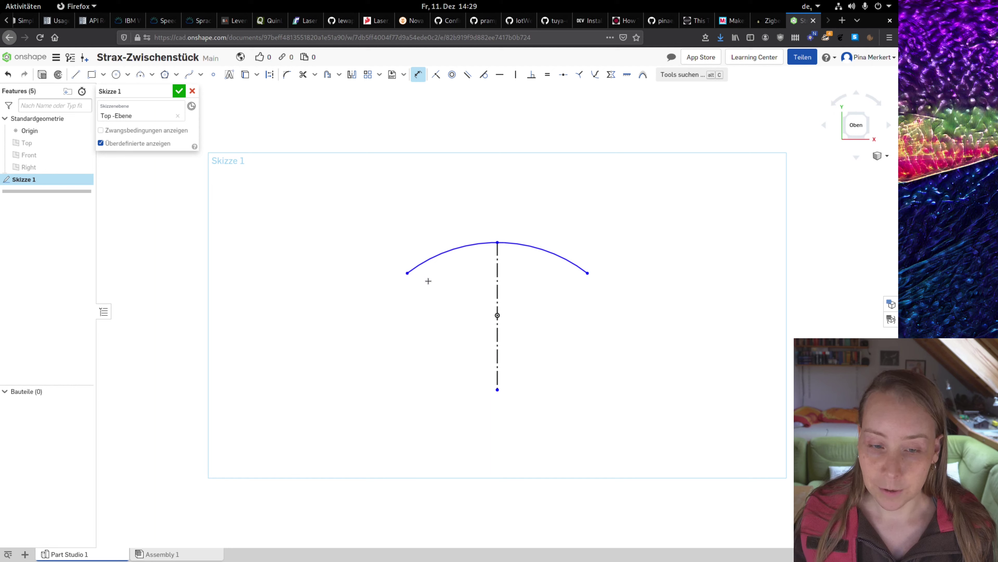
pyautogui.click(587, 273)
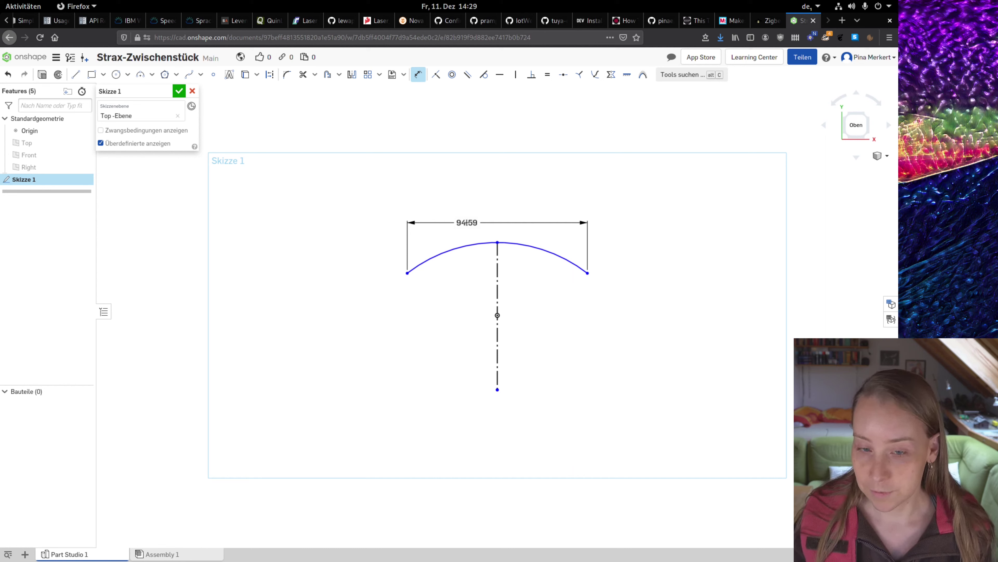
pyautogui.click(467, 223)
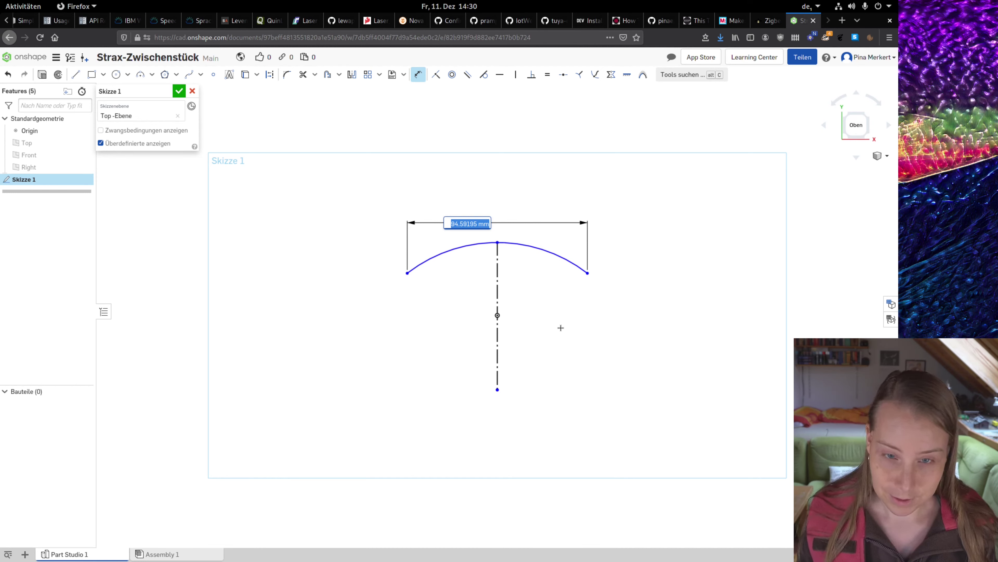
# - Set the arc's endpoint width dimension to 10.4 cm (104 mm)
pyautogui.write('10.4')
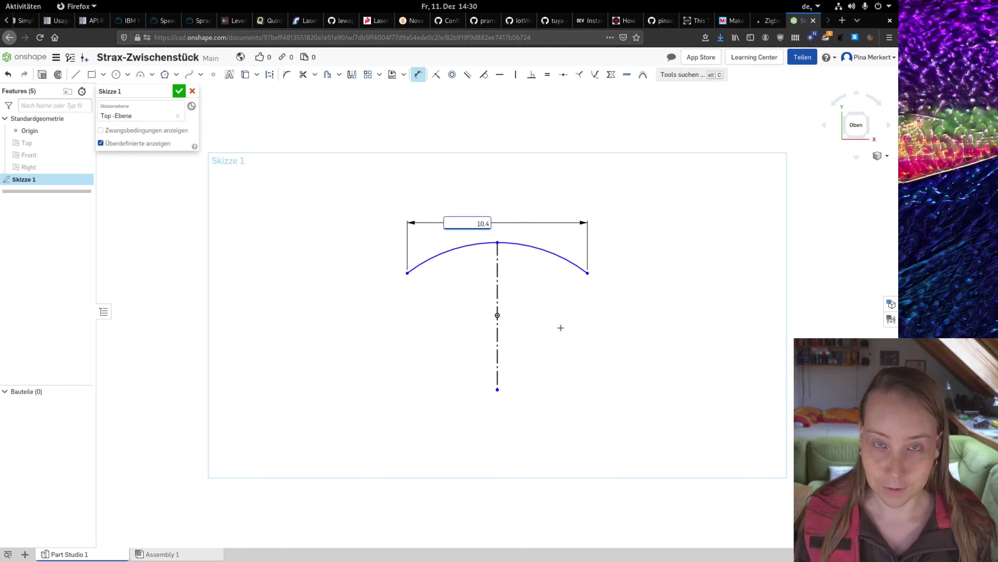
pyautogui.write(' cm')
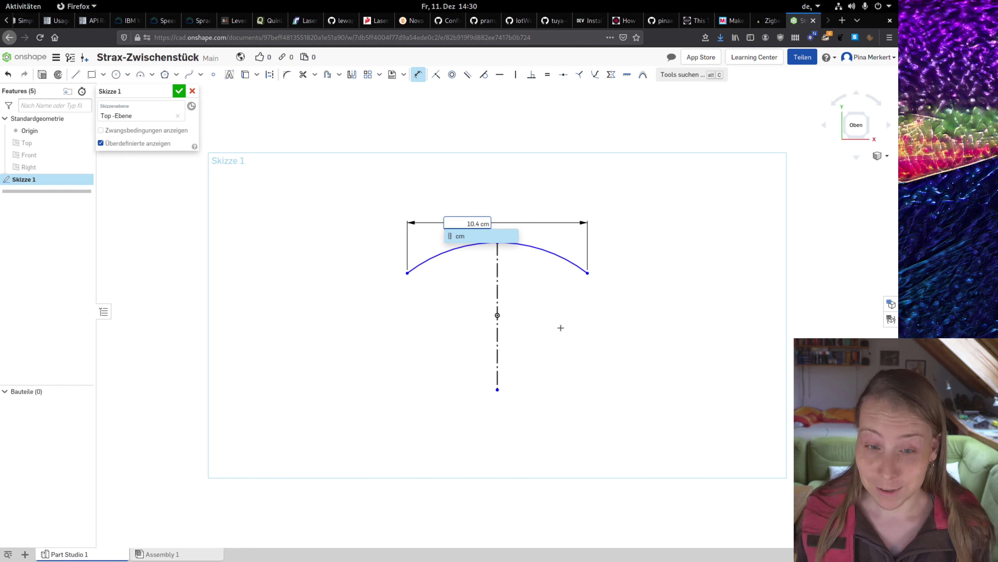
pyautogui.press('Escape')
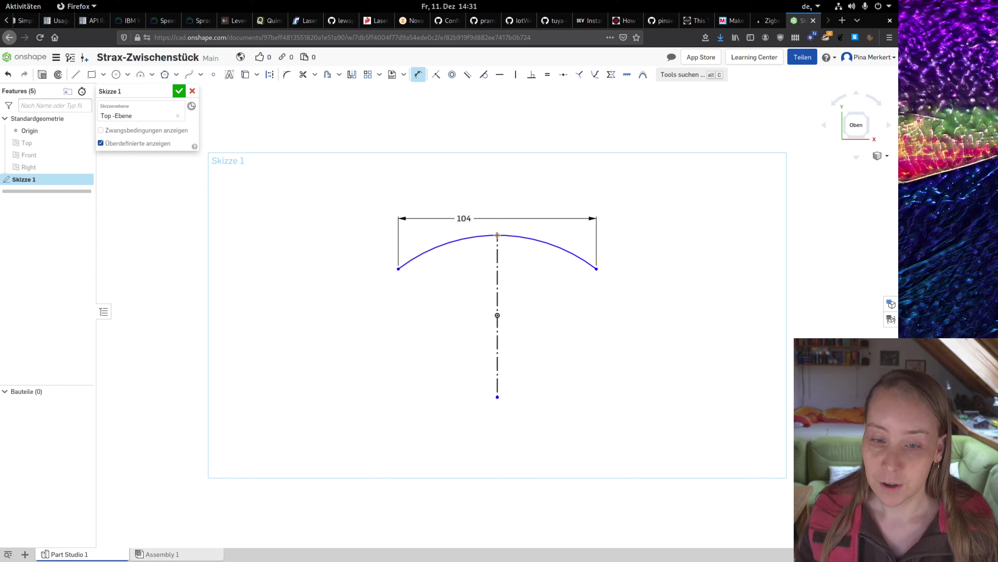
# - Dimension the arc's top point 22 mm above the origin
pyautogui.click(497, 235)
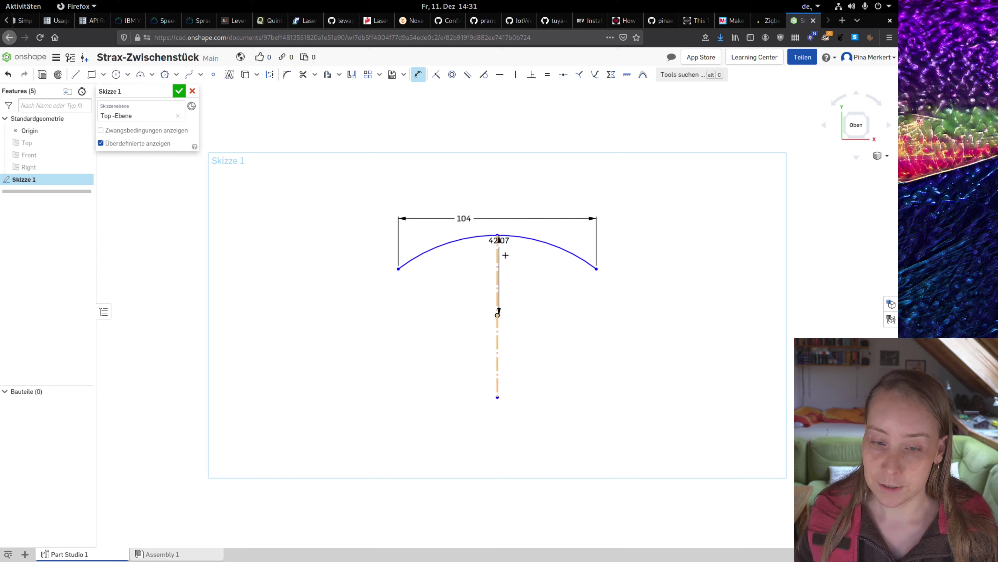
pyautogui.click(498, 315)
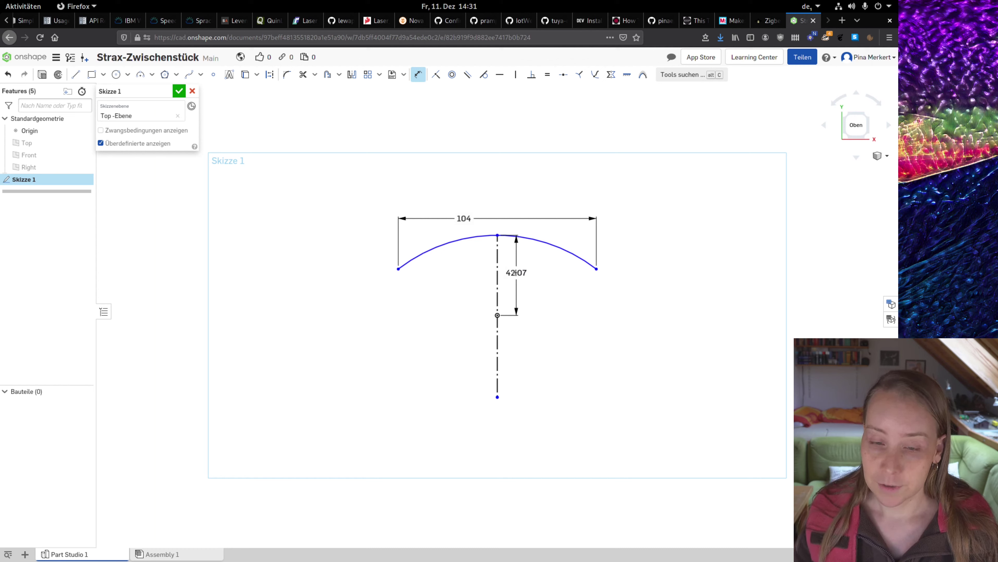
pyautogui.click(516, 272)
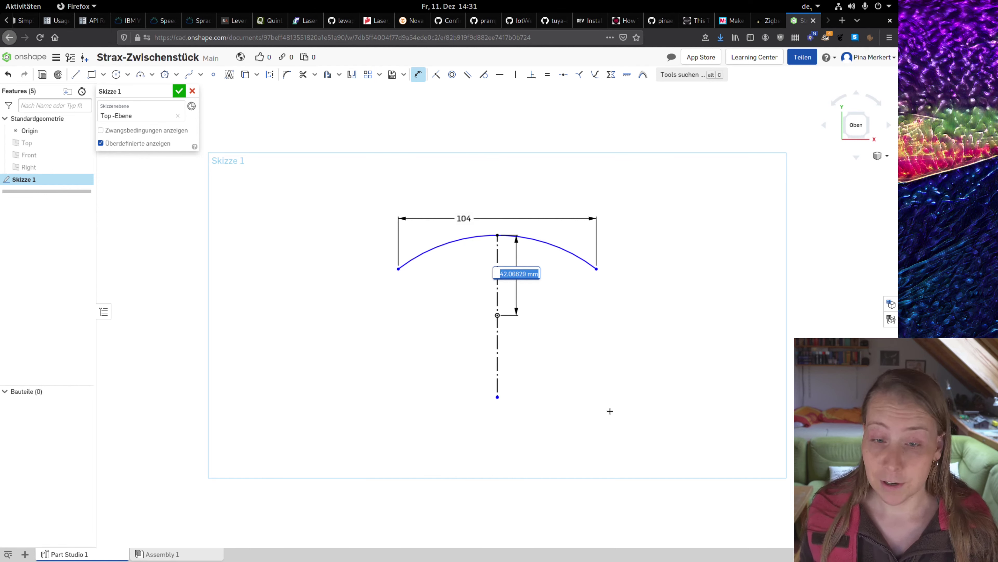
pyautogui.write('22')
pyautogui.press('Return')
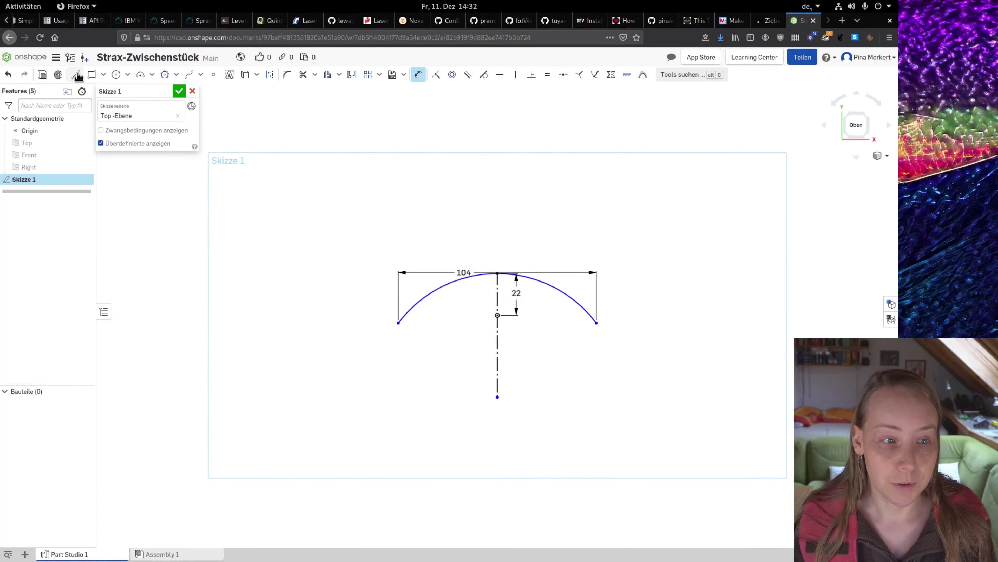
# - Sketch a short straight line dropping vertically from the arc's left endpoint
pyautogui.click(76, 74)
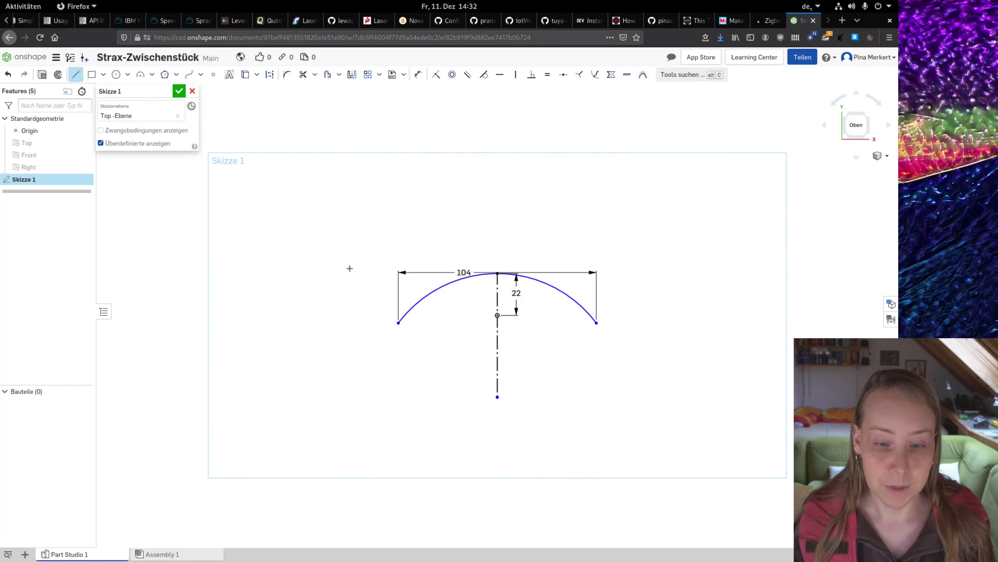
pyautogui.click(398, 323)
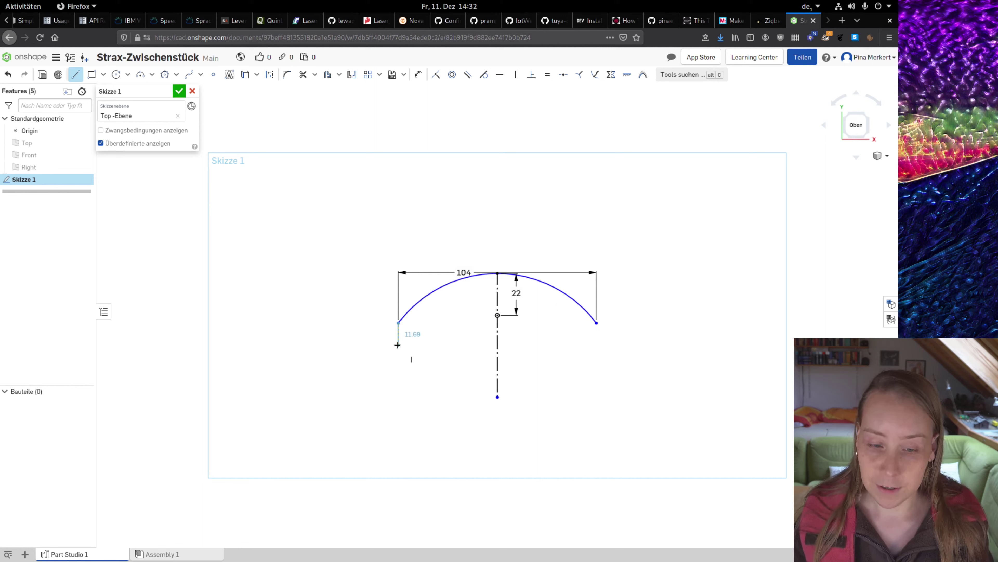
pyautogui.click(398, 345)
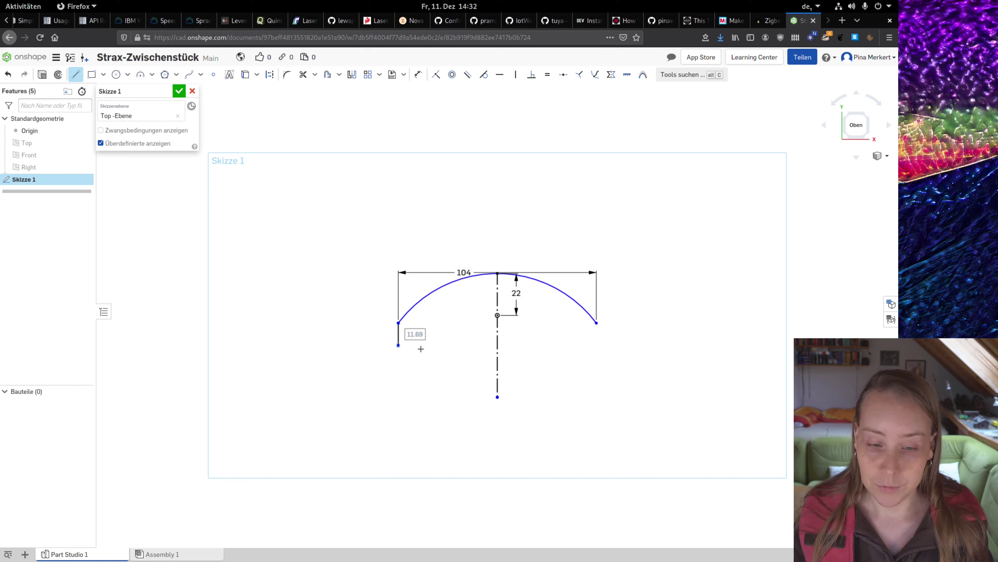
pyautogui.press('Escape')
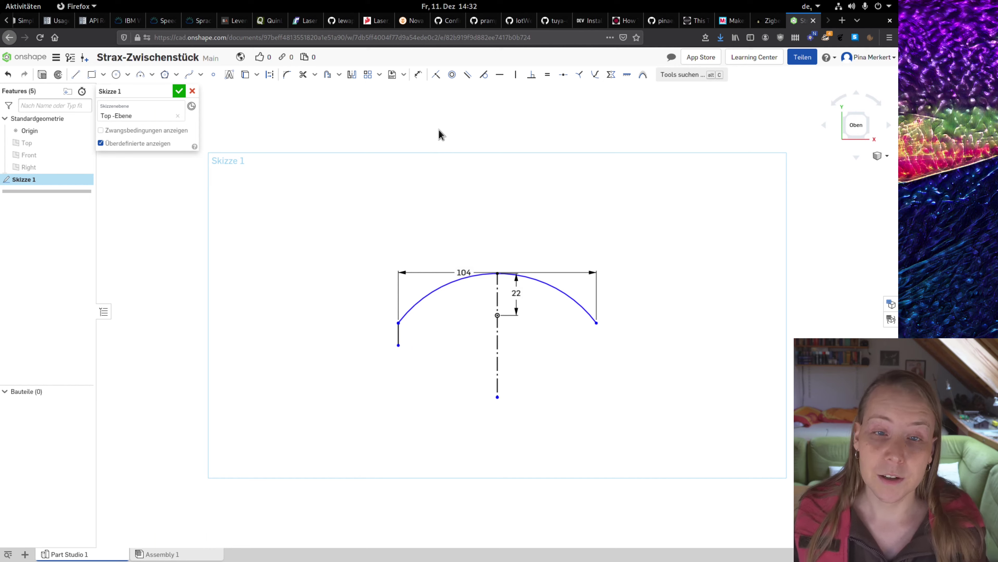
# - Dimension the short left vertical line to a length of 12 mm
pyautogui.click(419, 76)
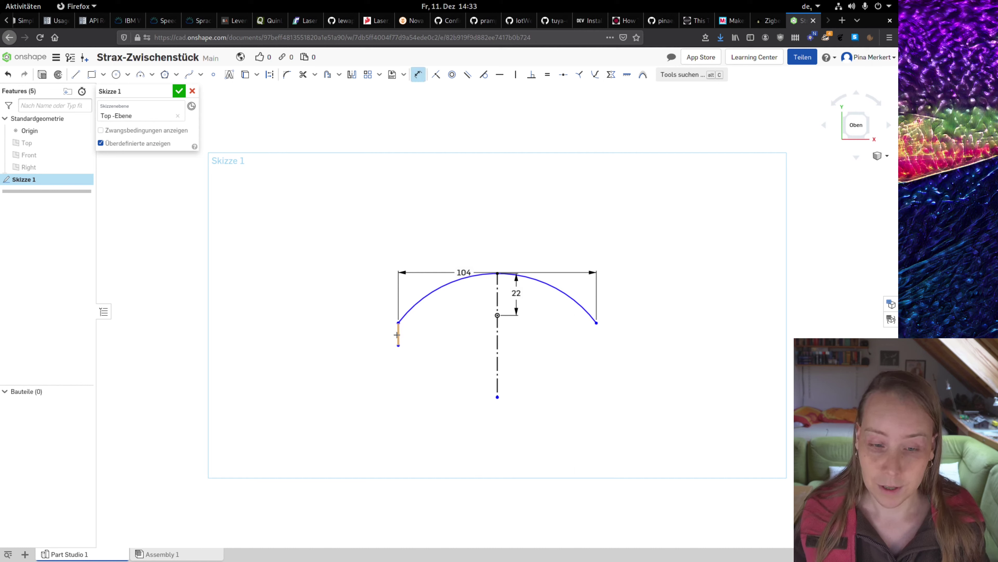
pyautogui.click(397, 335)
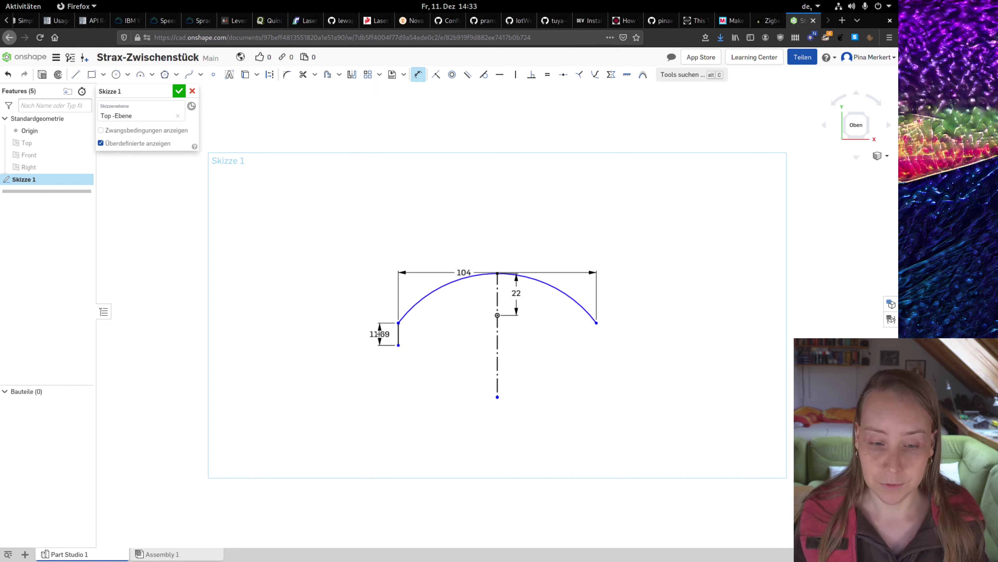
pyautogui.doubleClick(379, 334)
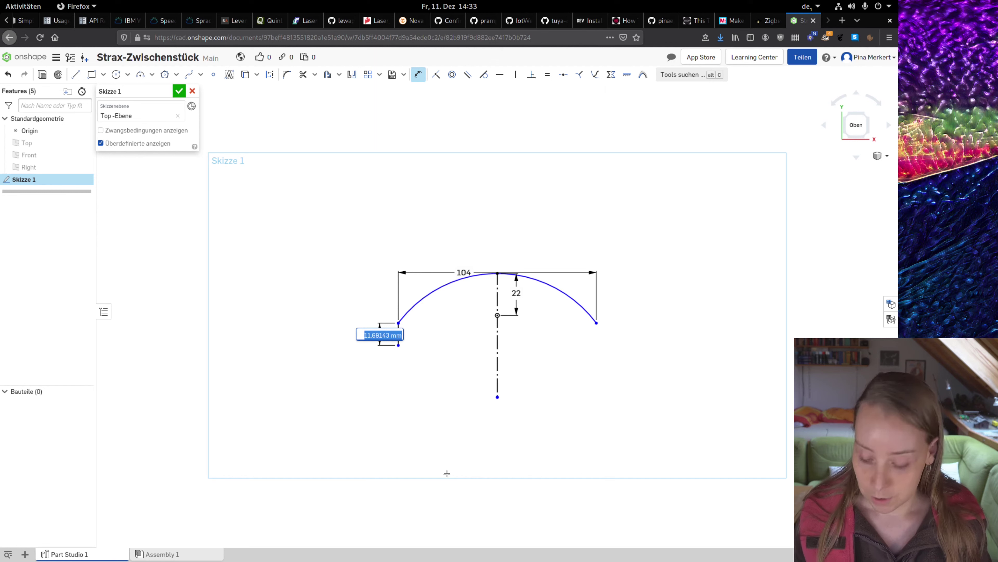
pyautogui.write('21')
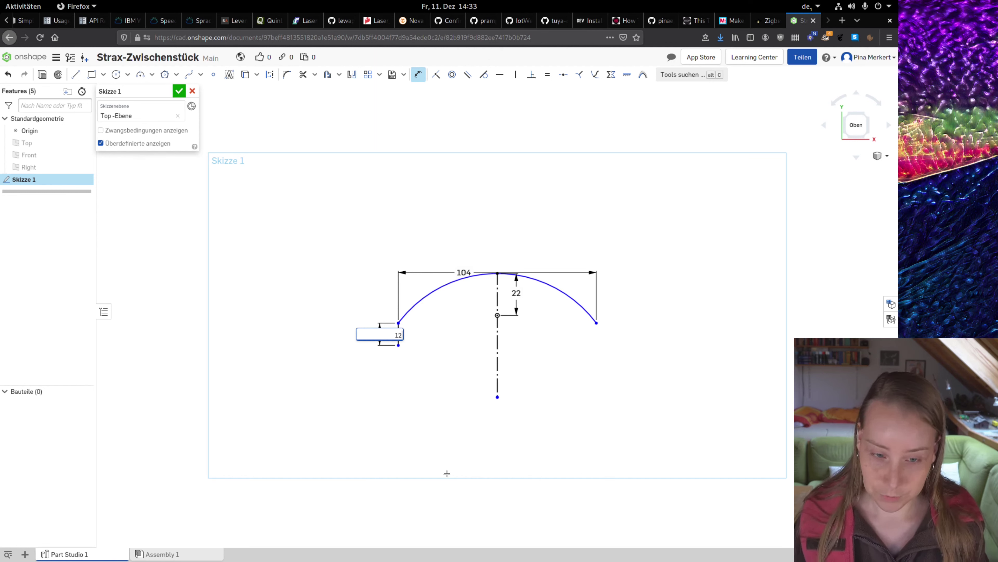
pyautogui.press('Return')
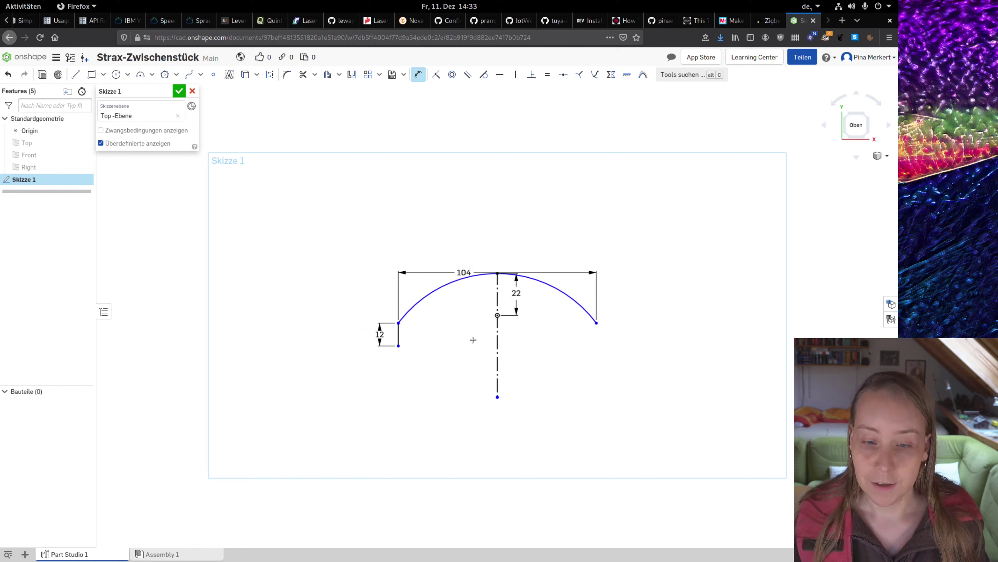
pyautogui.press('Escape')
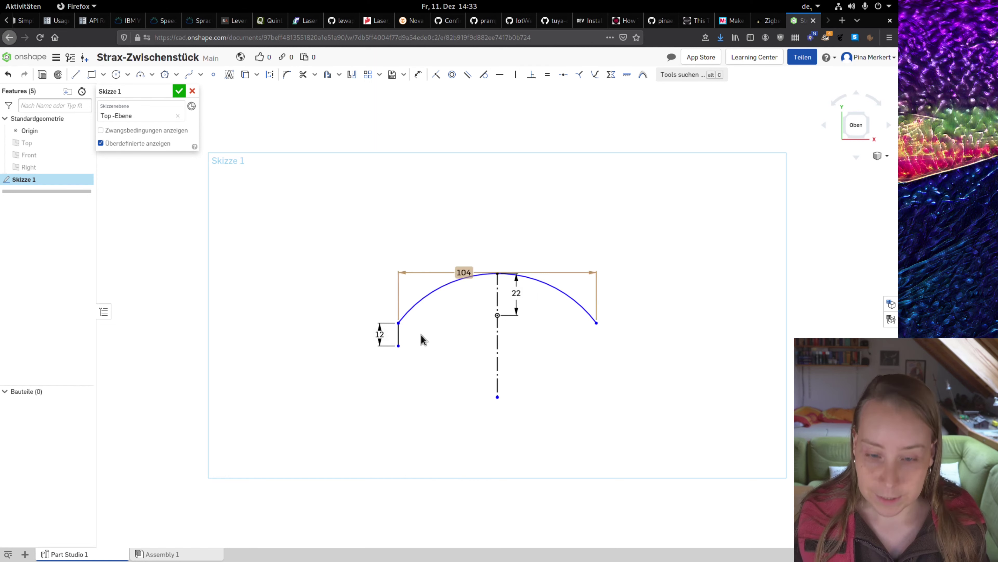
# - Raise the arc's ends and dimension the left end 6 mm above the centre point
pyautogui.moveTo(400, 323); pyautogui.dragTo(400, 302)
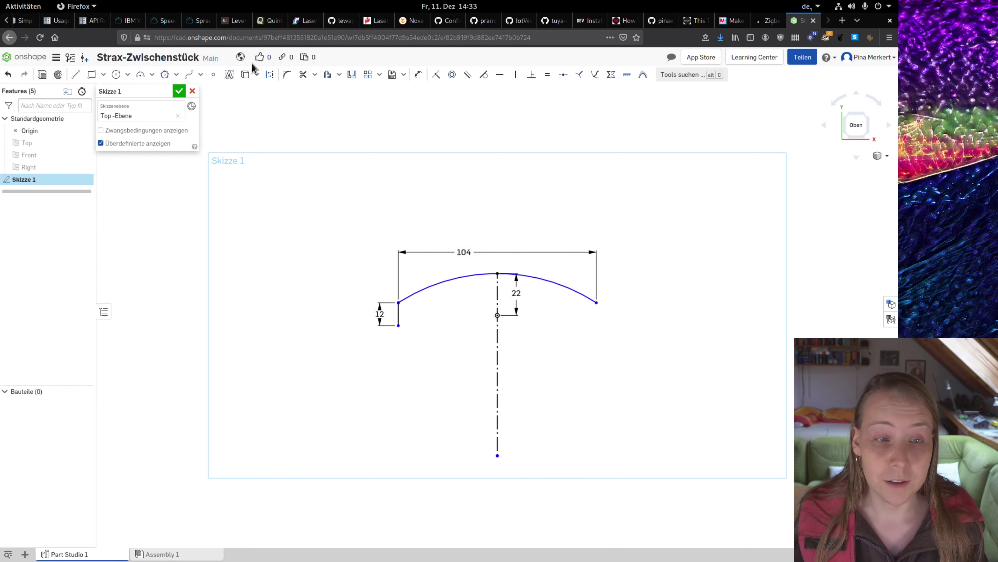
pyautogui.click(419, 76)
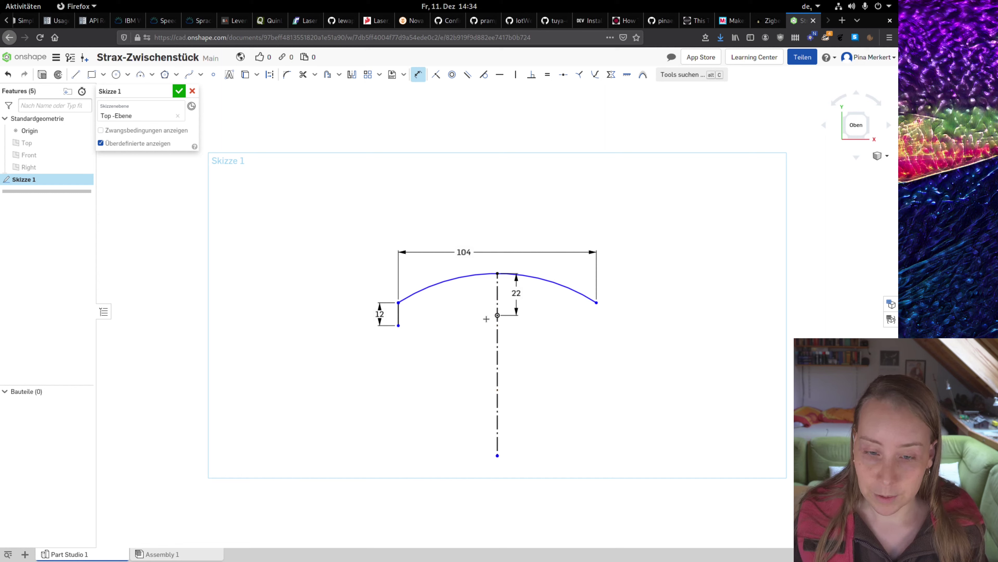
pyautogui.click(496, 316)
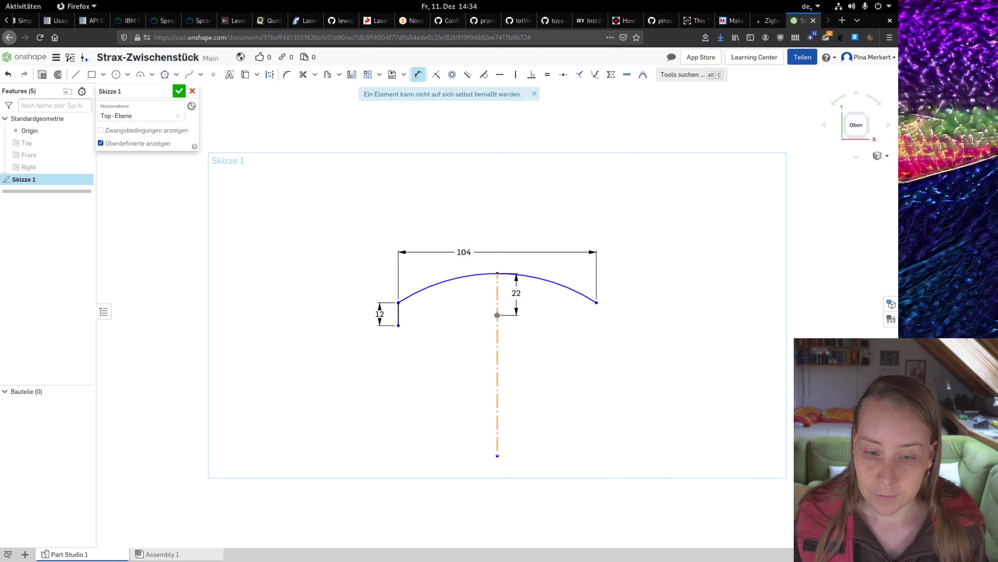
pyautogui.click(398, 303)
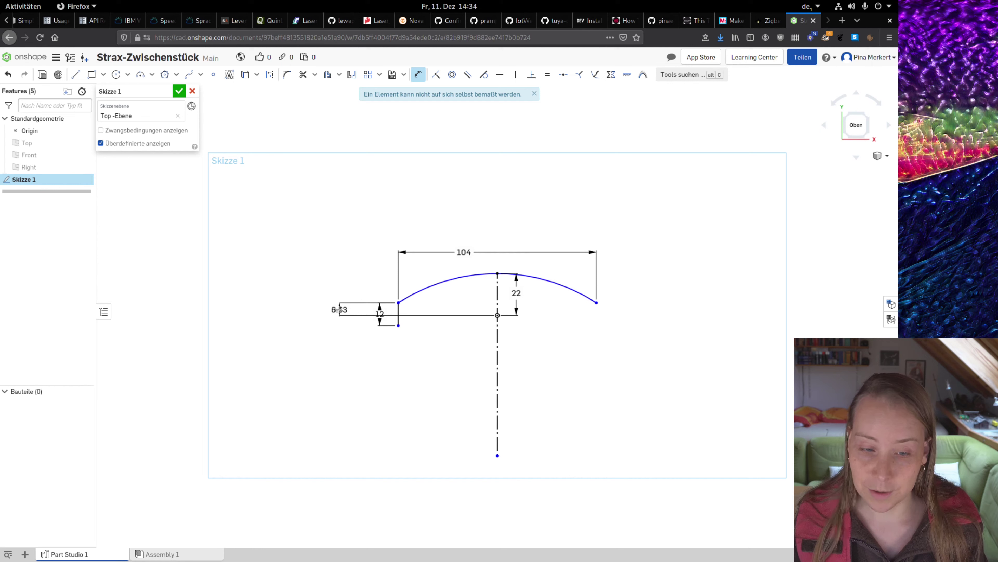
pyautogui.click(340, 309)
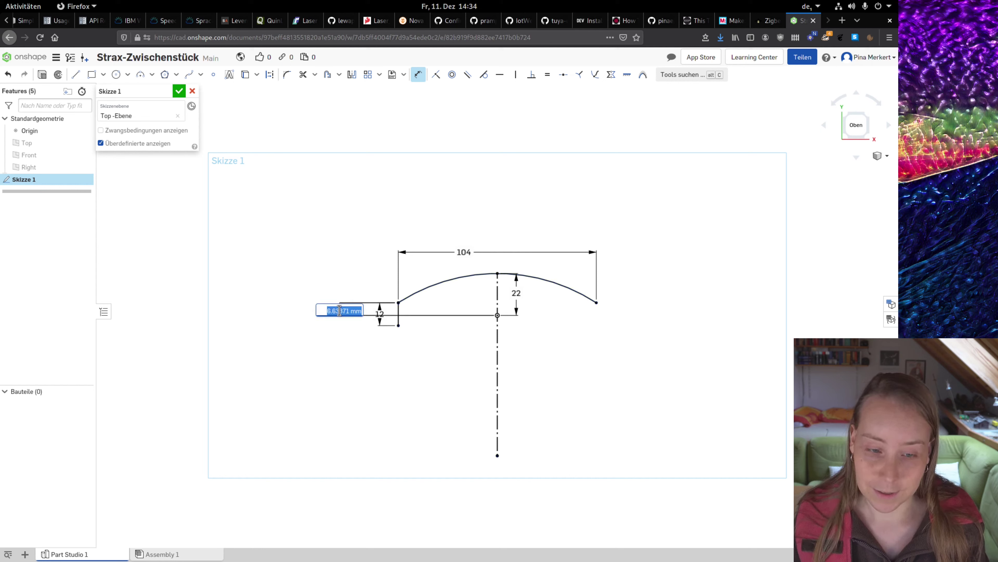
pyautogui.write('6')
pyautogui.press('Return')
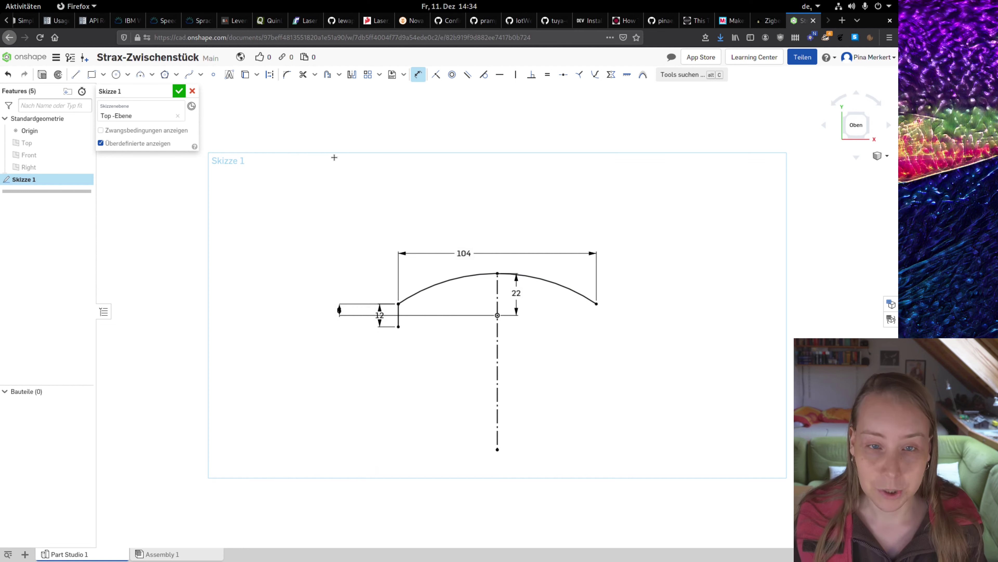
pyautogui.press('Escape')
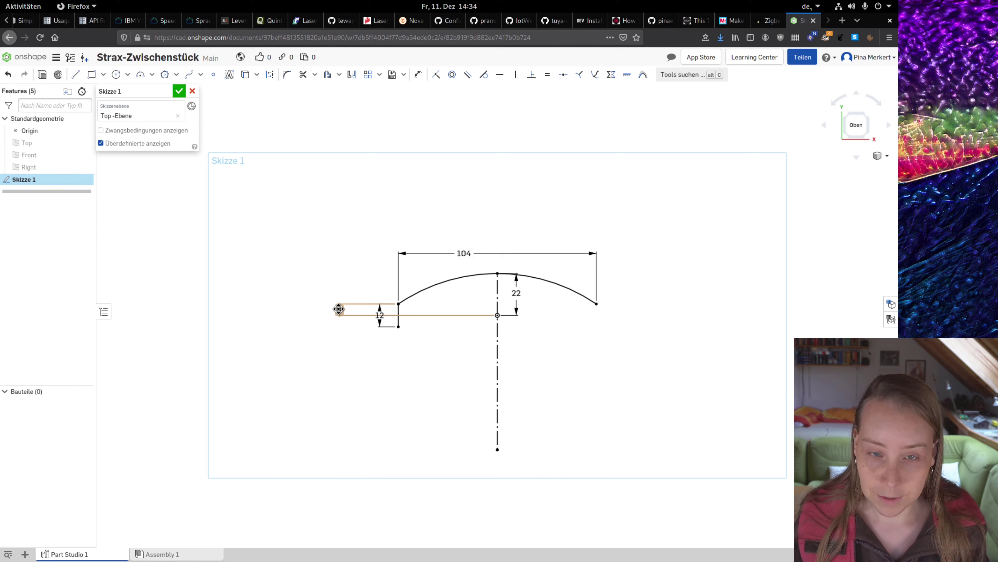
# - Move the 6 mm dimension next to the arc and clear the arc selection
pyautogui.moveTo(338, 309)
pyautogui.mouseDown()
pyautogui.moveTo(484, 295)
pyautogui.moveTo(440, 294)
pyautogui.mouseUp()
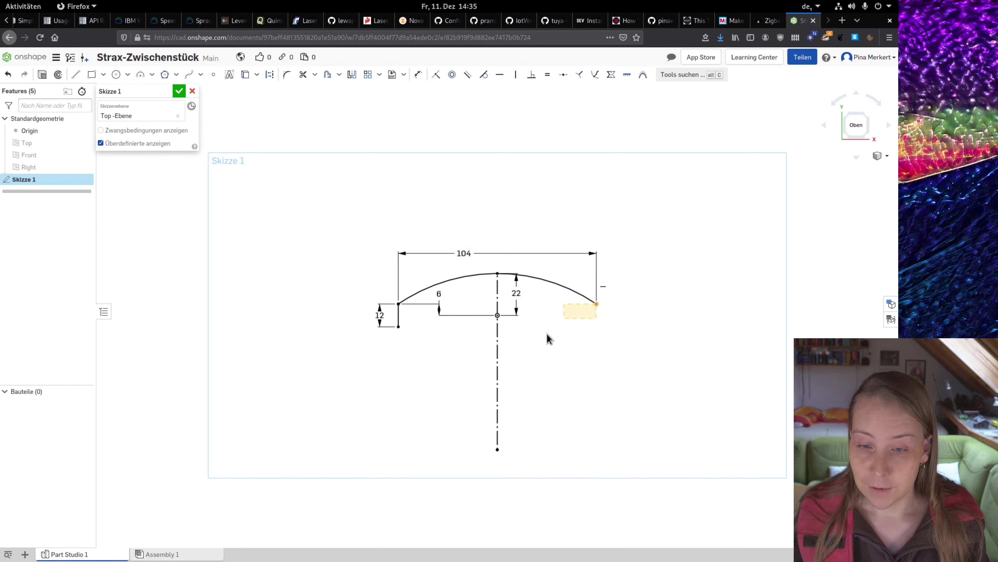
pyautogui.click(511, 275)
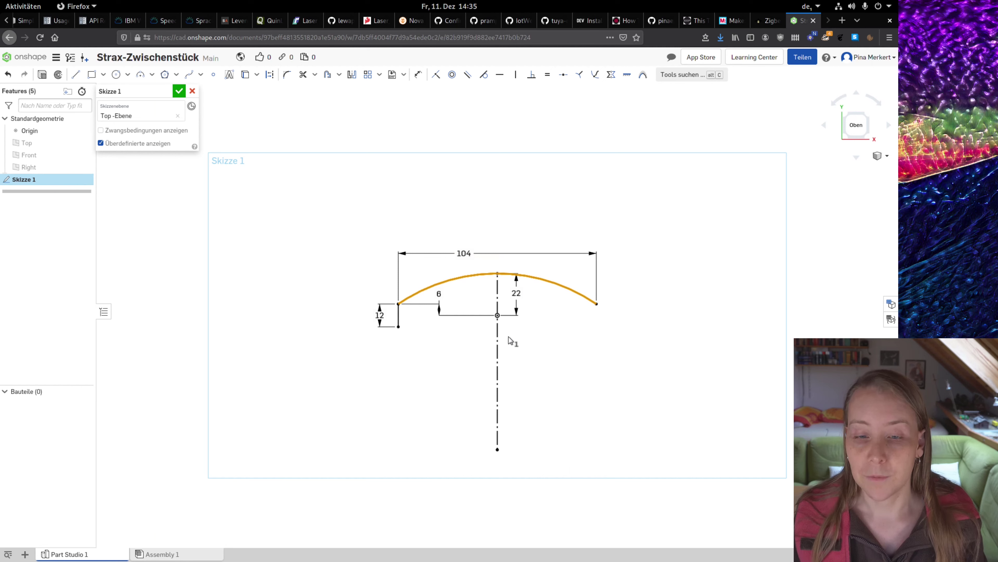
pyautogui.press('Escape')
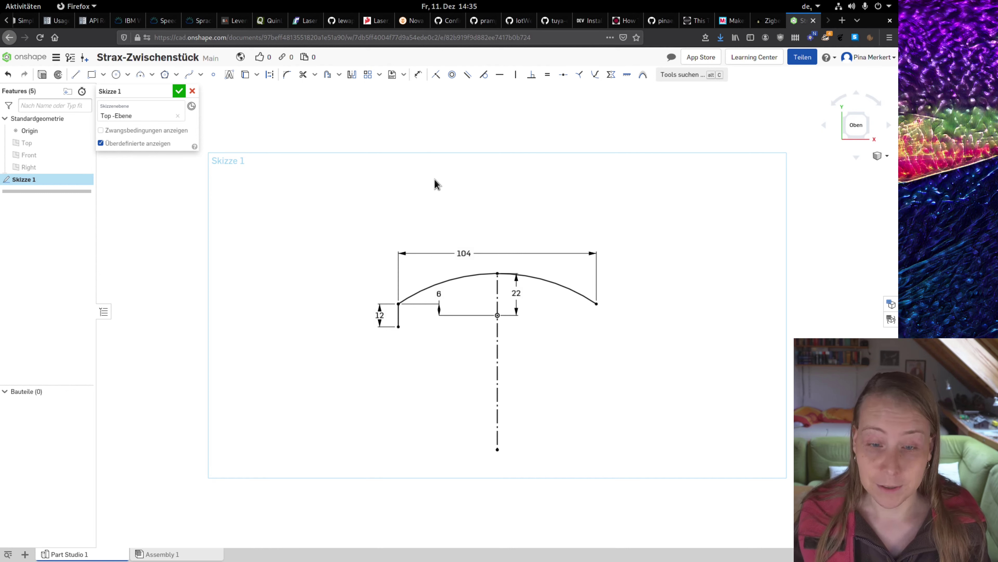
# - Mirror the 12 mm left vertical line across the vertical centre line to the right end
pyautogui.click(353, 76)
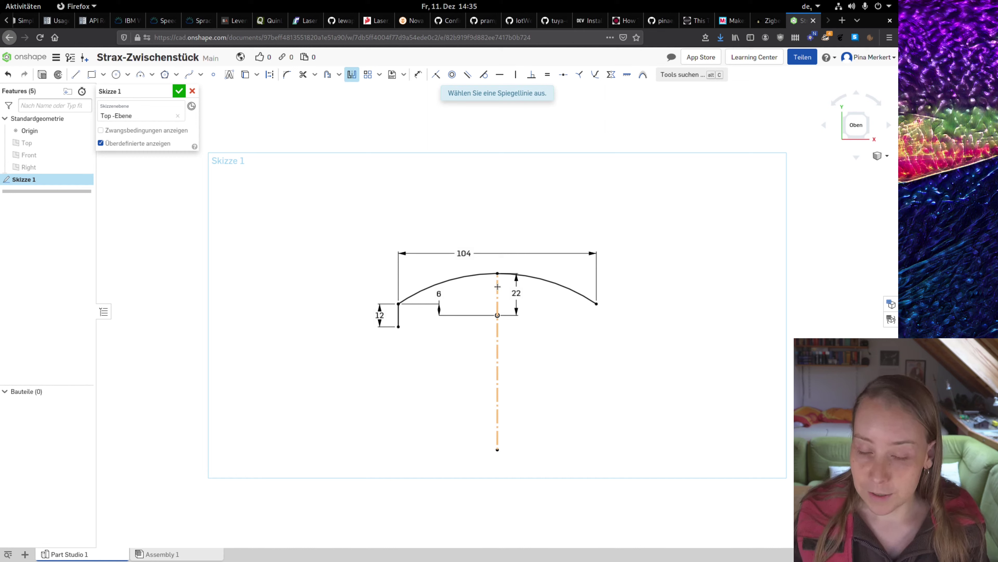
pyautogui.click(497, 287)
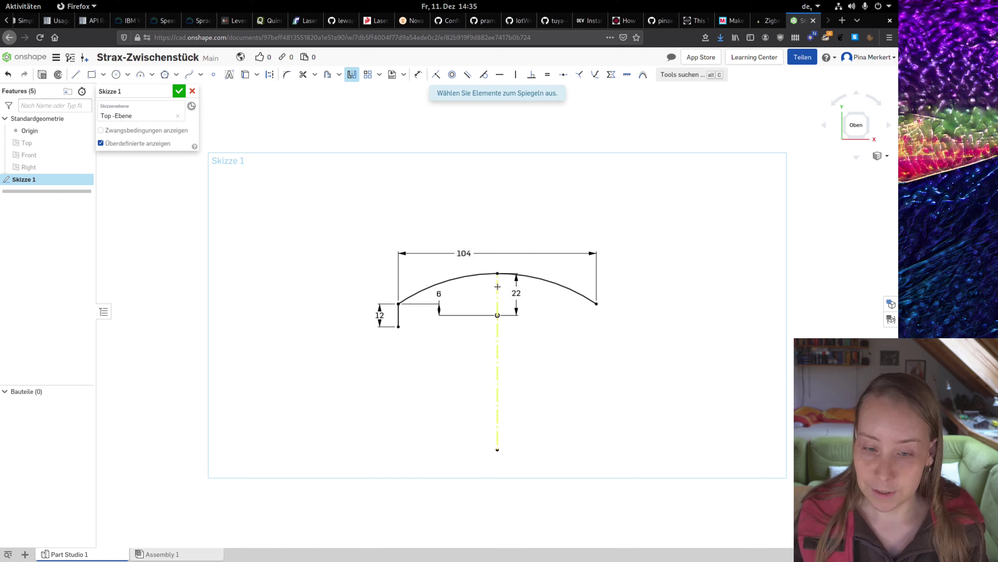
pyautogui.click(398, 315)
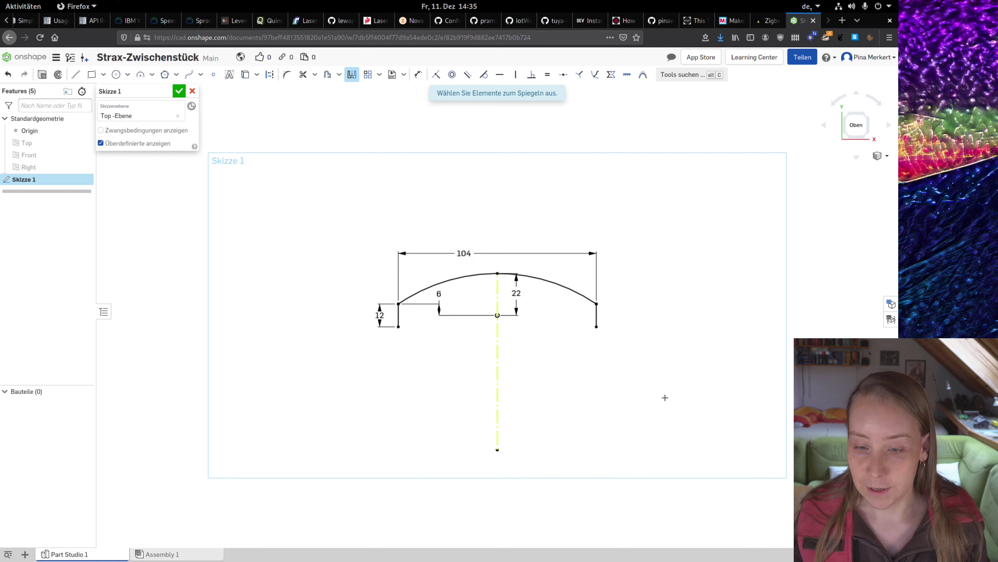
pyautogui.press('Escape')
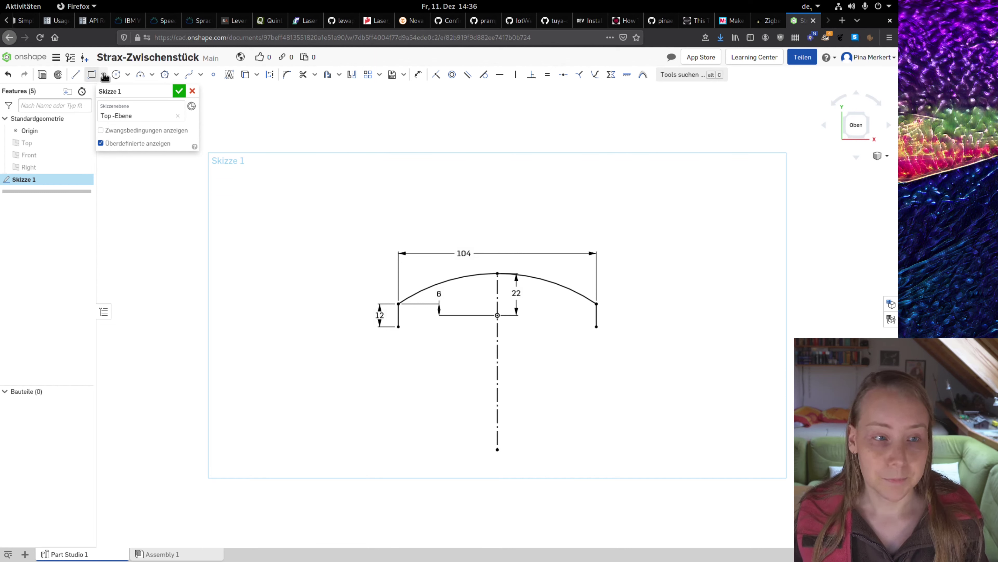
# - Draw a horizontal construction line joining the left and right vertical lines
pyautogui.click(75, 74)
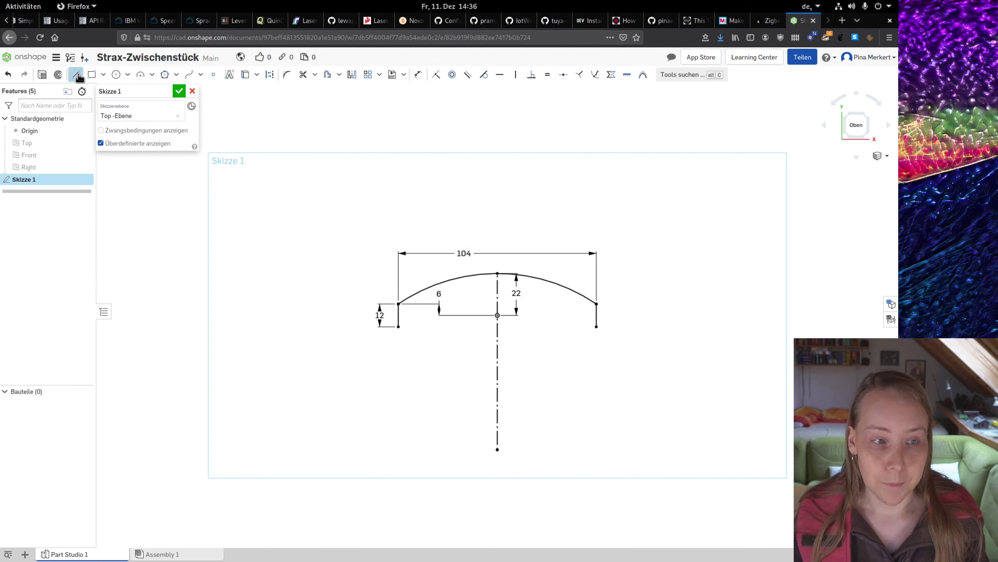
pyautogui.click(269, 74)
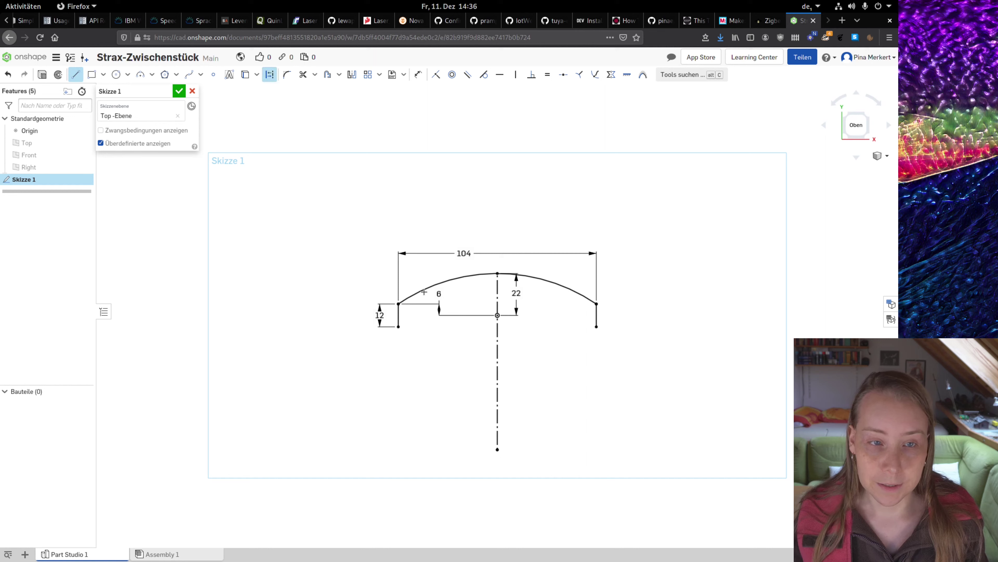
pyautogui.click(398, 314)
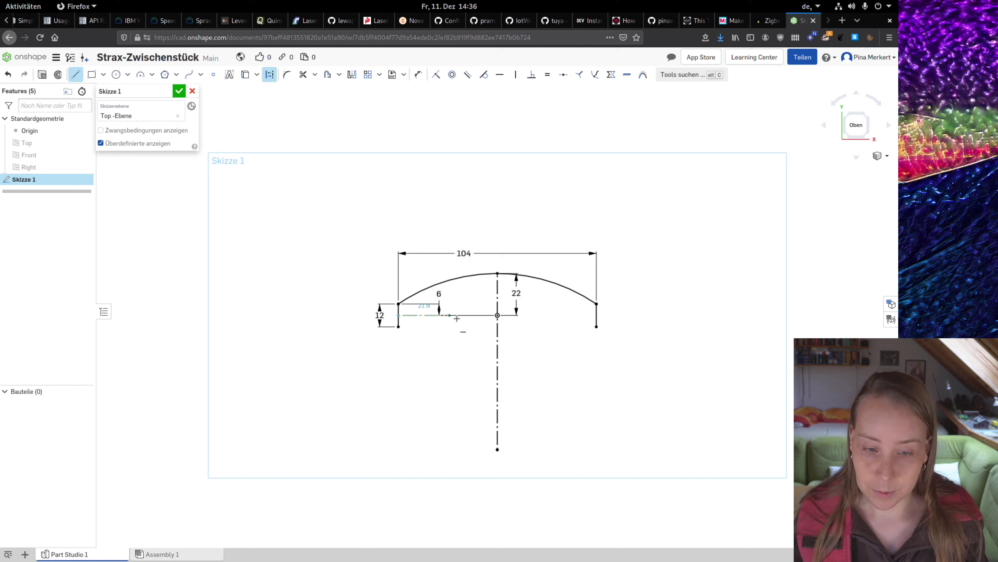
pyautogui.click(594, 315)
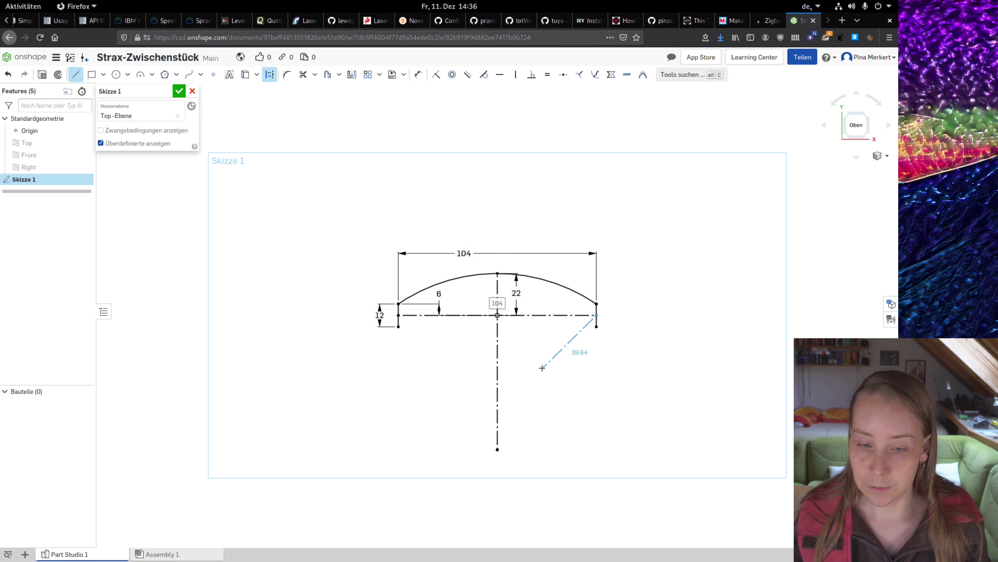
pyautogui.press('Escape')
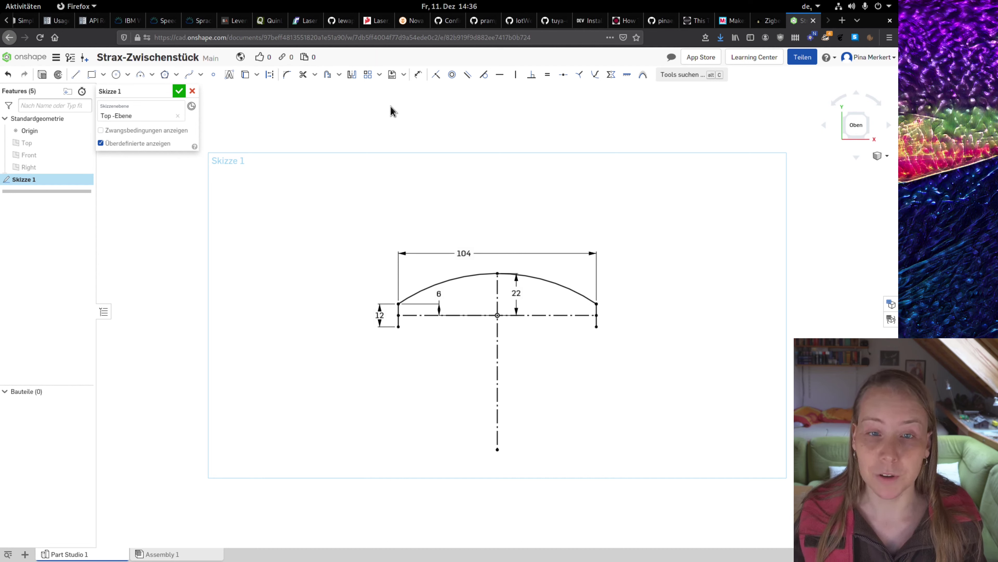
pyautogui.click(352, 78)
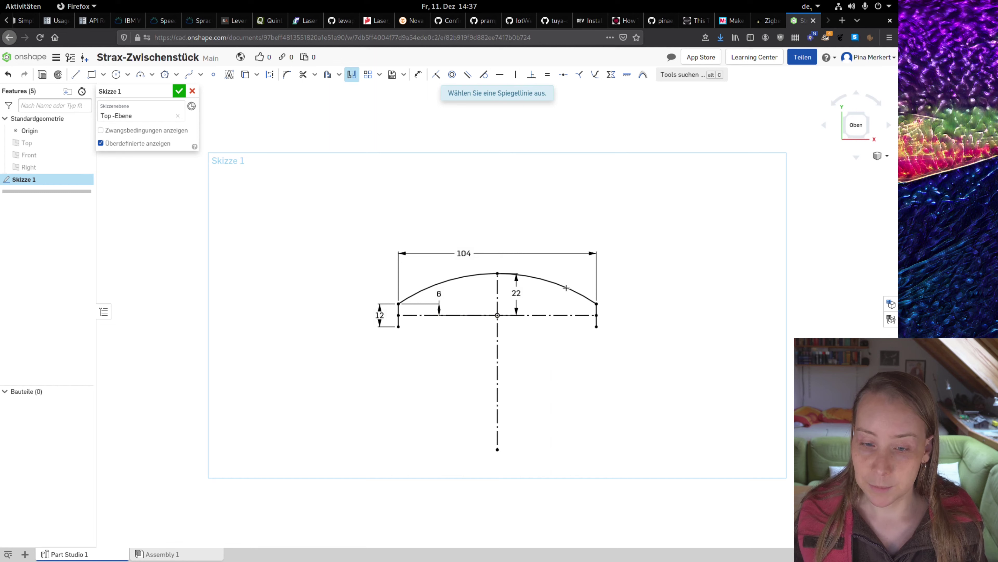
# - Mirror the arc across the horizontal construction line to close the lens profile
pyautogui.click(538, 316)
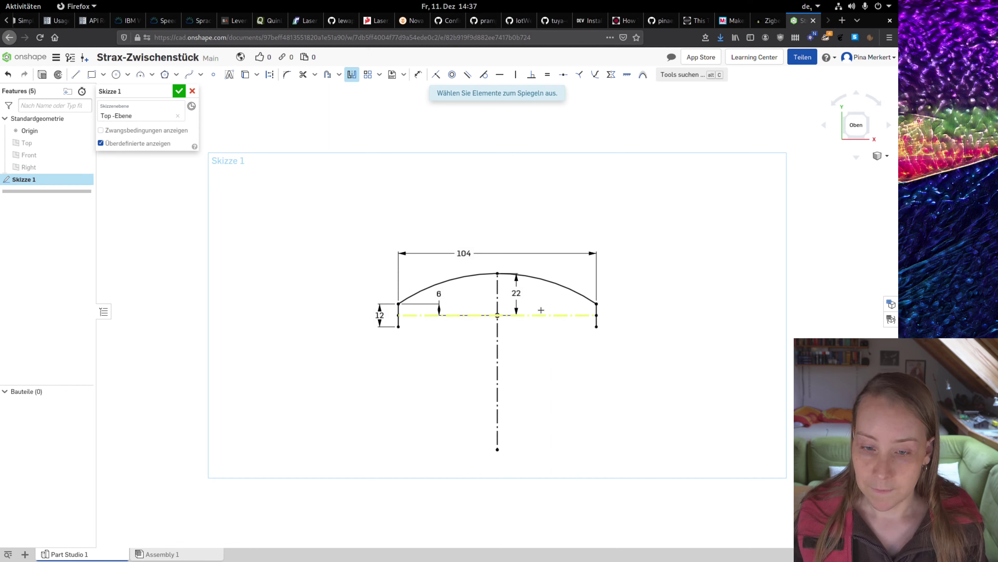
pyautogui.click(542, 278)
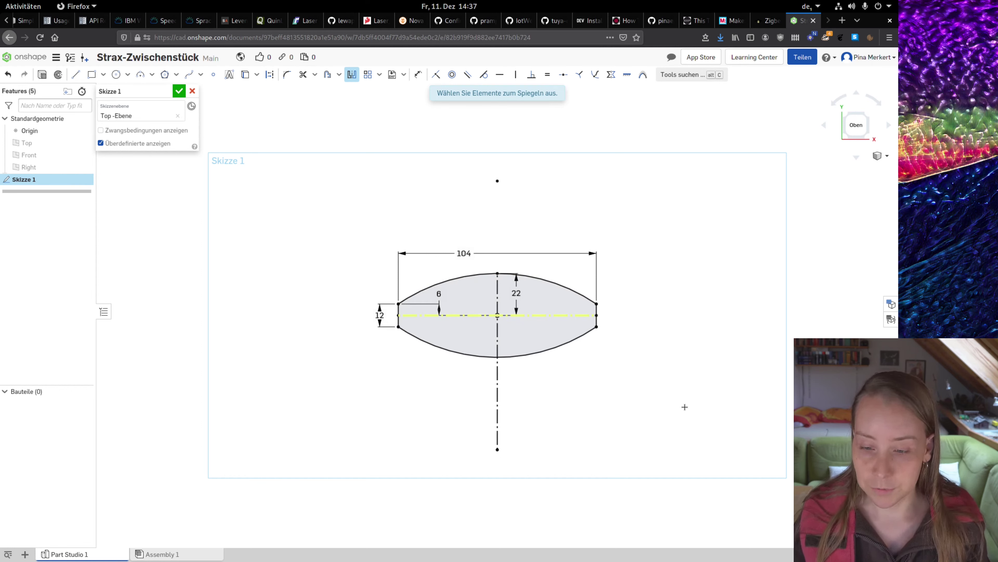
pyautogui.press('Escape')
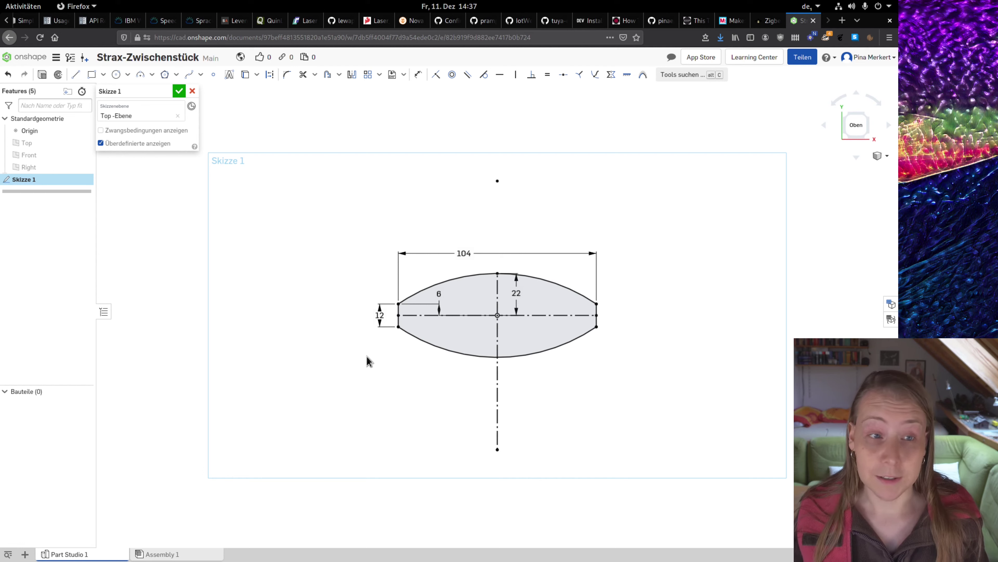
# - Accept Skizze 1 to finish the closed lens sketch
pyautogui.click(179, 92)
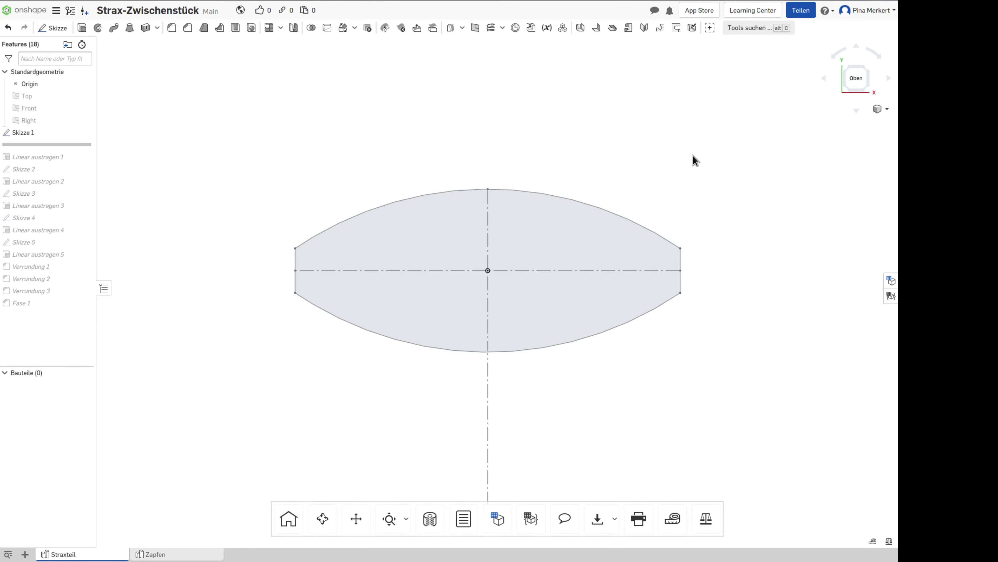
# - Orbit the view to look at the lens sketch from an oblique angle
pyautogui.moveTo(596, 179); pyautogui.dragTo(603, 132, button='right')
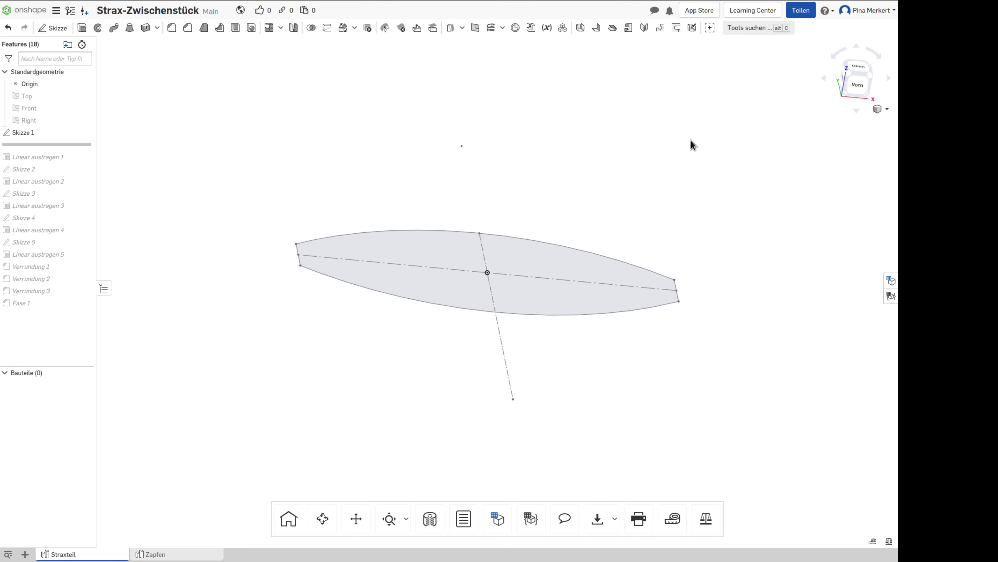
pyautogui.moveTo(215, 223)
pyautogui.mouseDown(button='right')
pyautogui.moveTo(236, 230)
pyautogui.moveTo(252, 203)
pyautogui.moveTo(222, 225)
pyautogui.moveTo(193, 224)
pyautogui.moveTo(216, 234)
pyautogui.mouseUp(button='right')
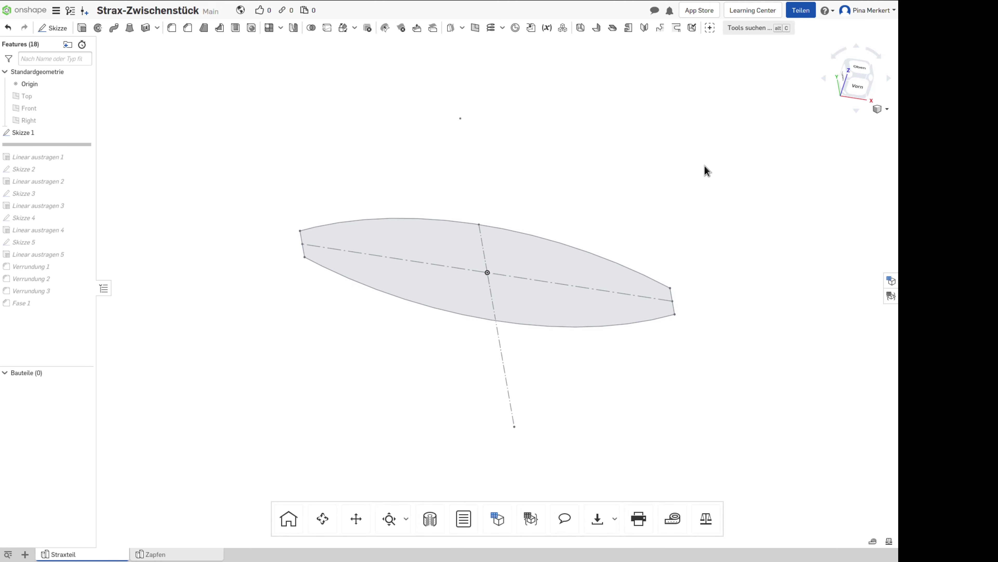
# - Extrude the lens region of Skizze 1 to an 18.5 mm depth, creating Part 1
pyautogui.click(82, 28)
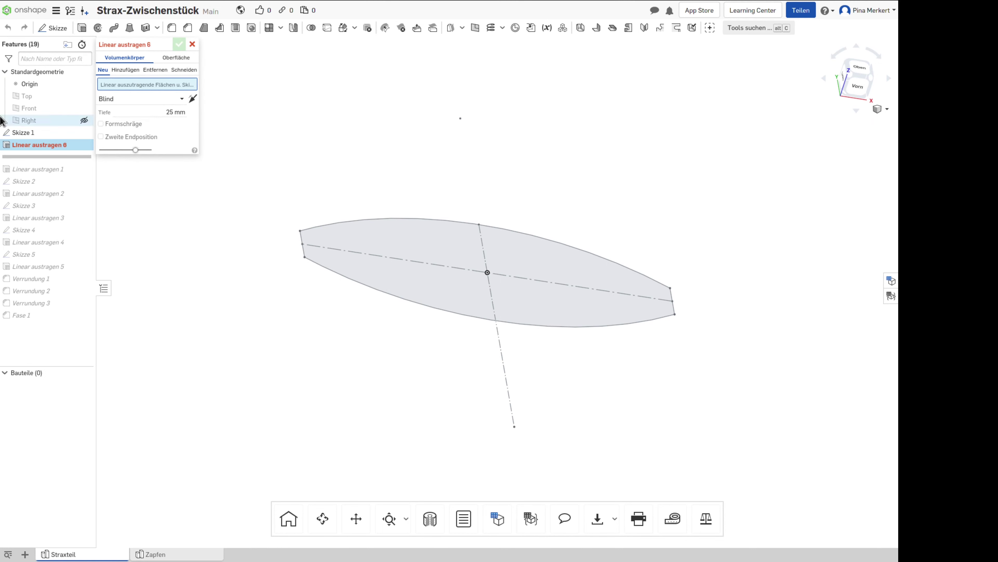
pyautogui.click(376, 231)
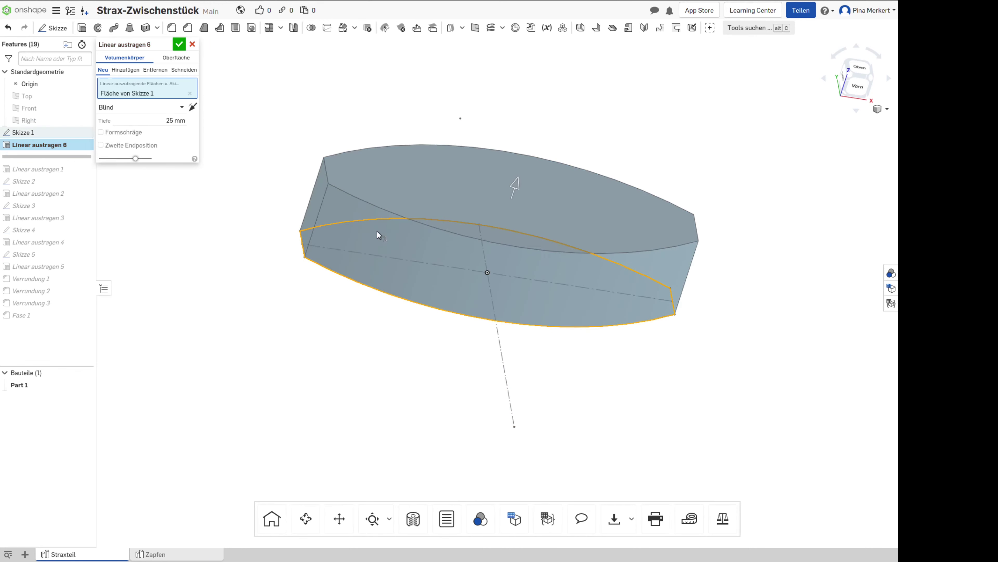
pyautogui.moveTo(232, 182)
pyautogui.mouseDown(button='right')
pyautogui.moveTo(250, 207)
pyautogui.moveTo(247, 183)
pyautogui.moveTo(207, 197)
pyautogui.moveTo(160, 177)
pyautogui.moveTo(192, 194)
pyautogui.moveTo(222, 193)
pyautogui.mouseUp(button='right')
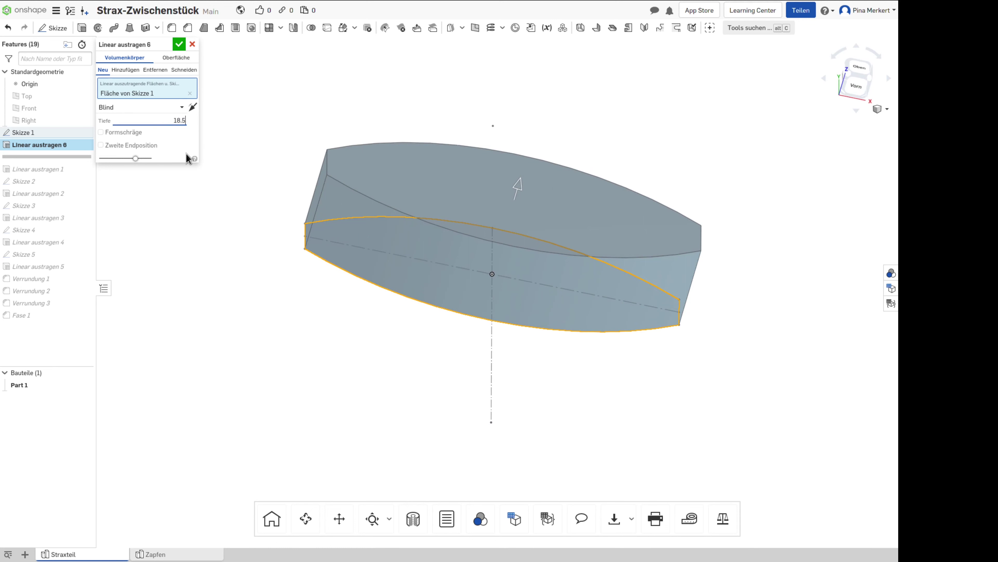
pyautogui.press('Return')
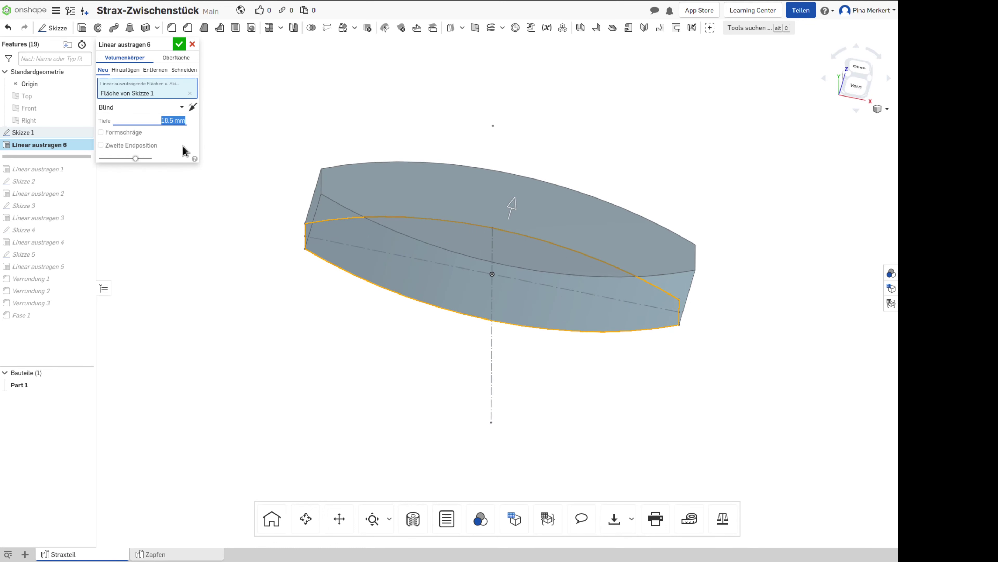
pyautogui.moveTo(274, 142)
pyautogui.mouseDown(button='right')
pyautogui.moveTo(247, 125)
pyautogui.moveTo(267, 136)
pyautogui.mouseUp(button='right')
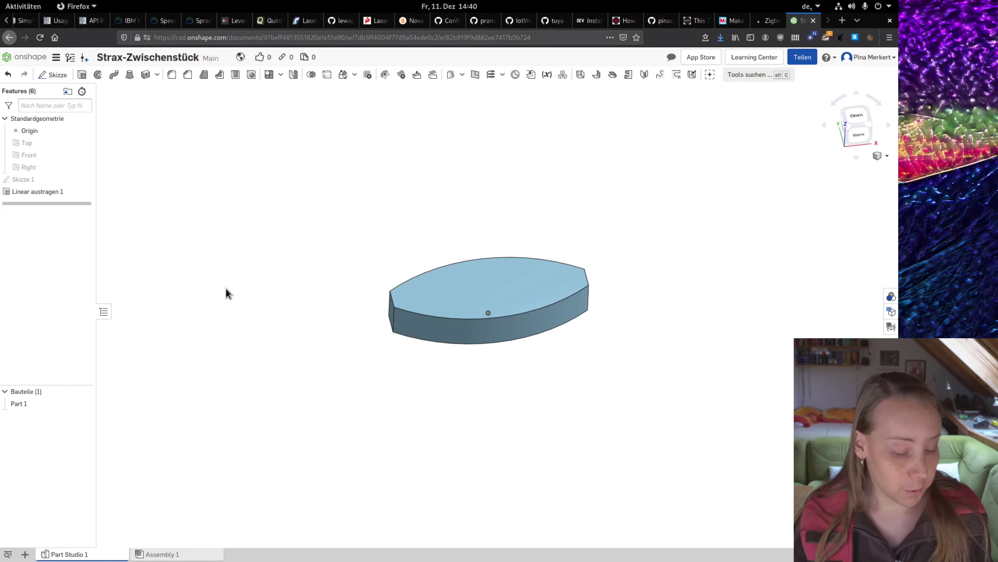
# - Orbit the part to show its front and side faces, then begin Skizze 2
pyautogui.moveTo(497, 383); pyautogui.dragTo(490, 270, button='right')
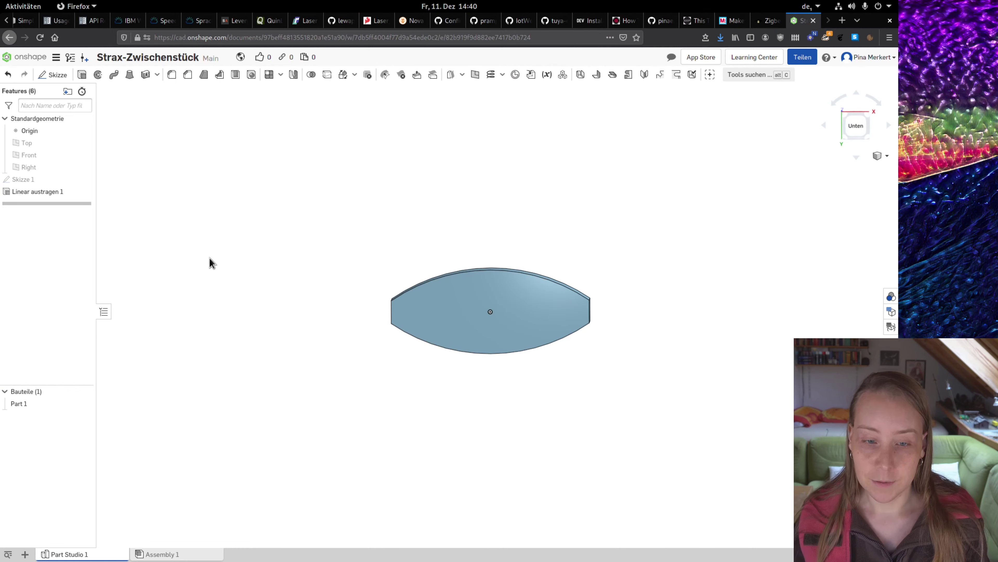
pyautogui.moveTo(334, 258); pyautogui.dragTo(342, 279, button='right')
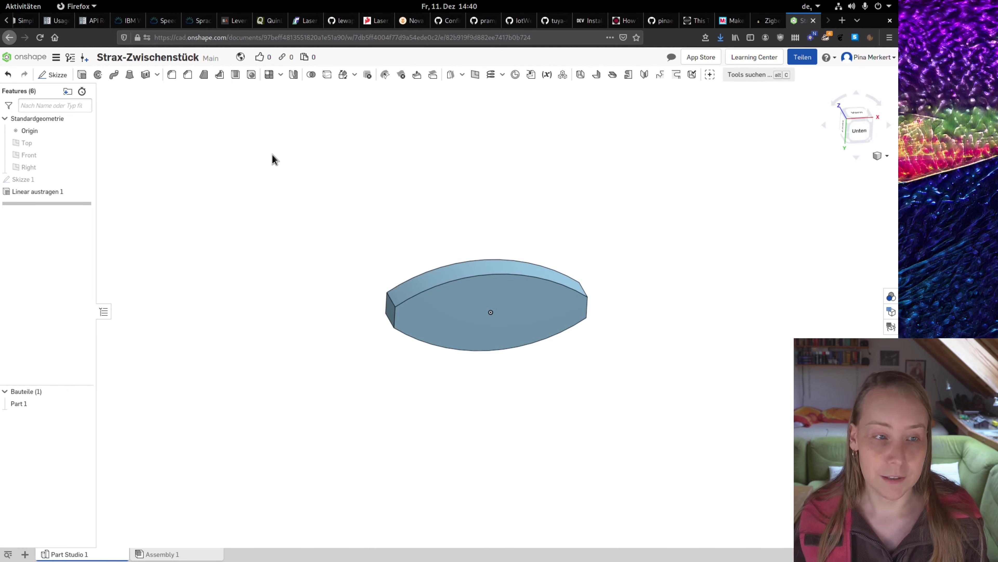
pyautogui.click(55, 76)
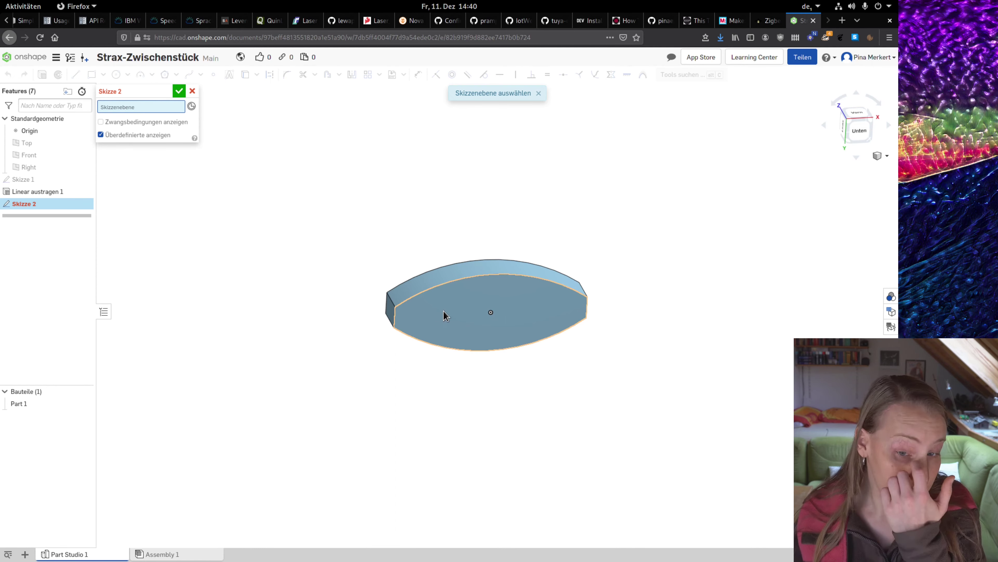
# - Put Skizze 2 on the lens part's face and view it normal to the sketch plane
pyautogui.click(467, 314)
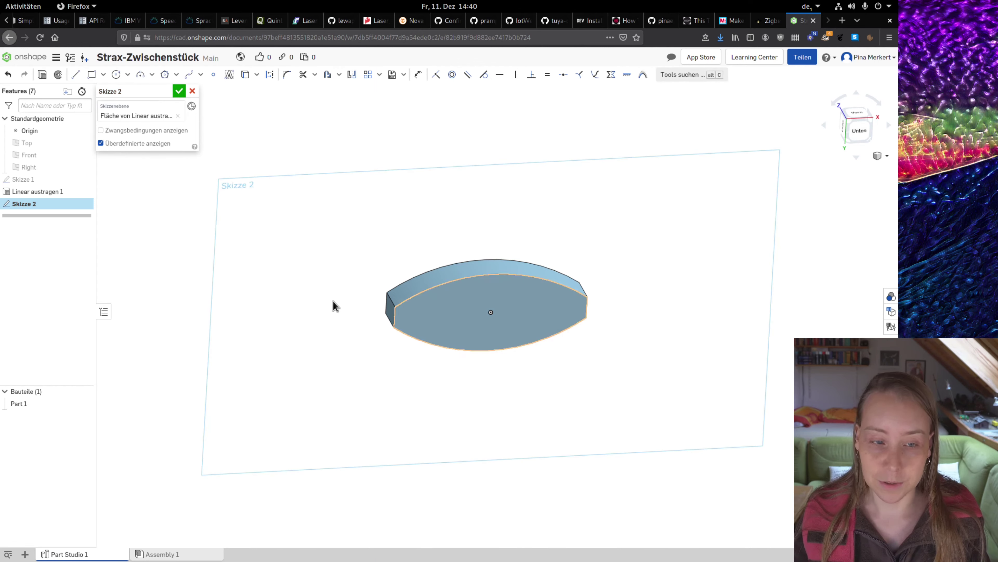
pyautogui.rightClick(243, 195)
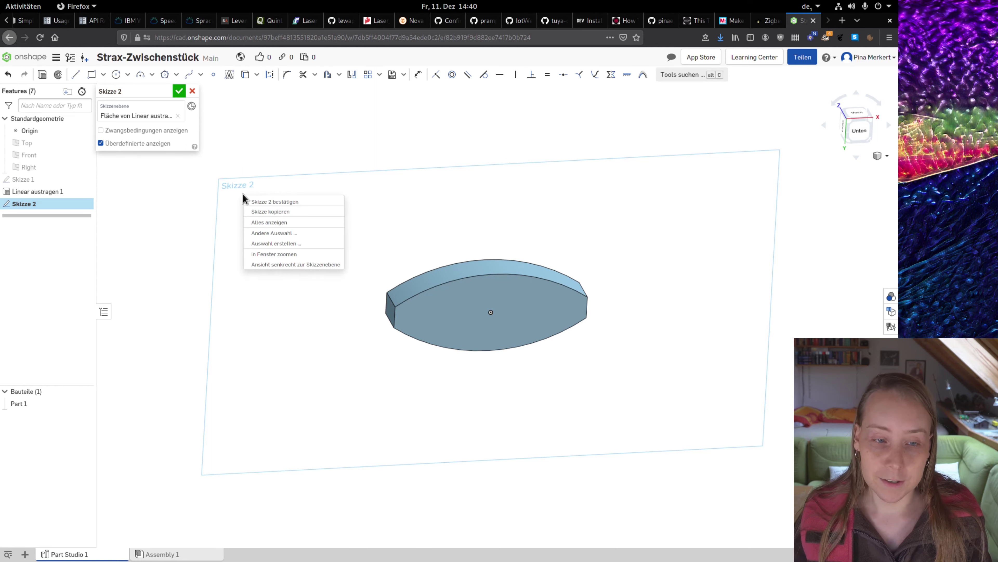
pyautogui.click(281, 265)
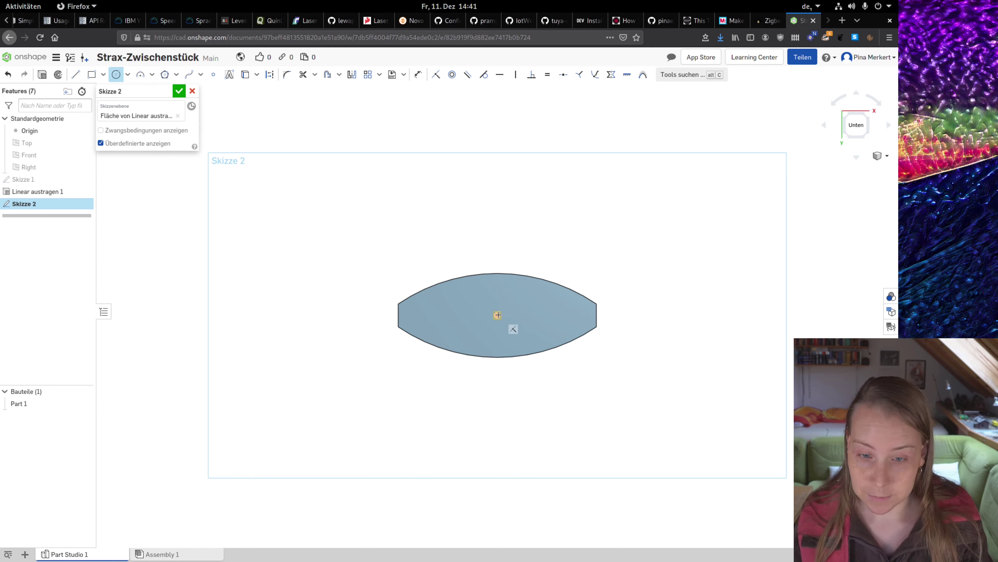
# - Draw a circle of about Ø39.33 mm centred on the lens face's centre point
pyautogui.click(112, 75)
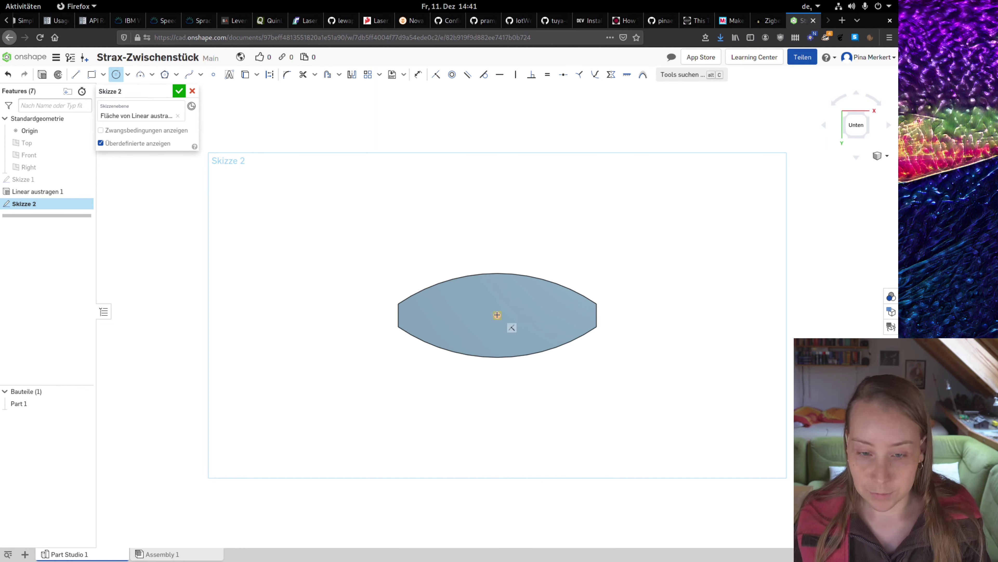
pyautogui.click(497, 314)
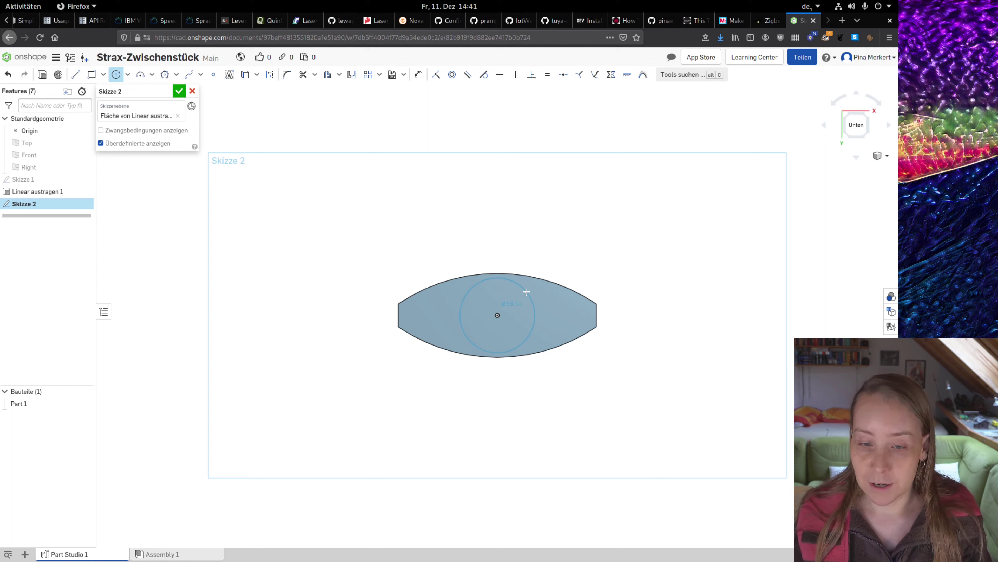
pyautogui.click(526, 292)
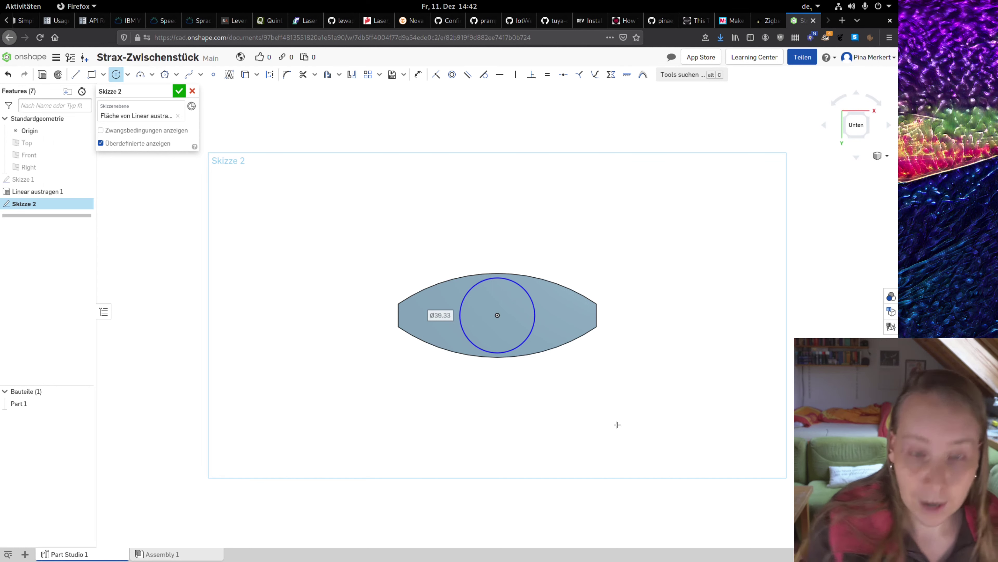
# - Dimension the circle's diameter as 36 mm - 0.2 mm, giving 35.8 mm
pyautogui.click(420, 77)
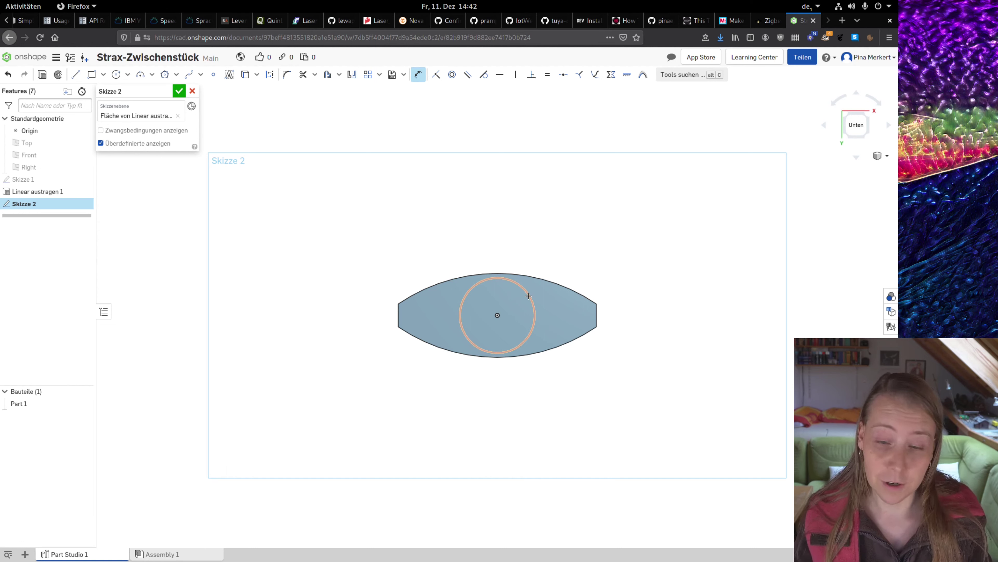
pyautogui.click(528, 296)
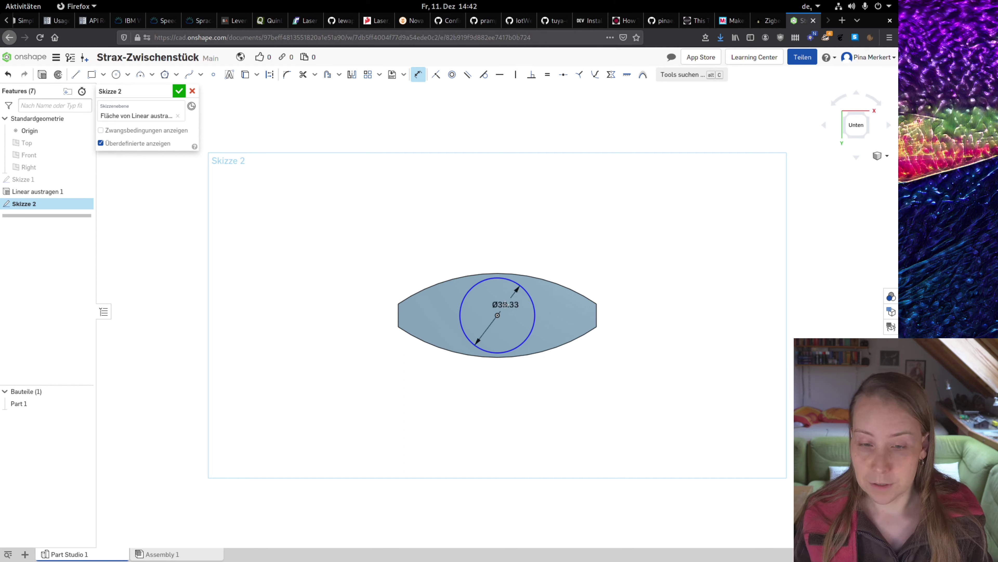
pyautogui.click(505, 304)
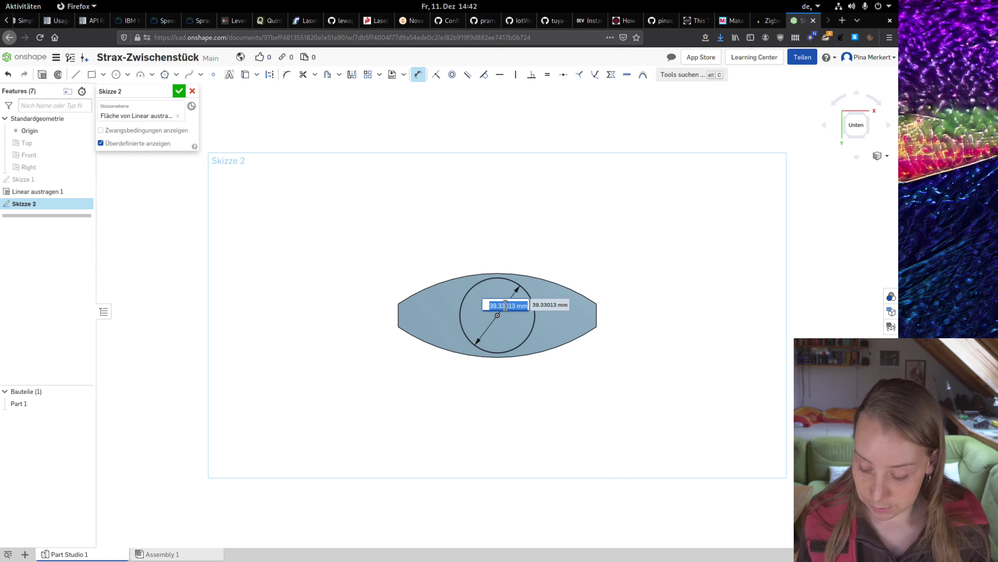
pyautogui.write('36')
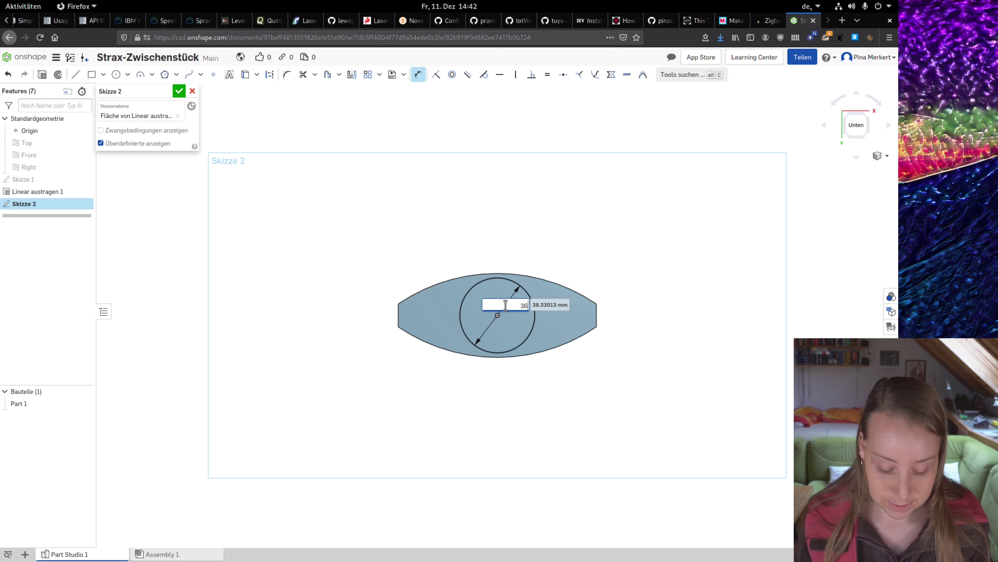
pyautogui.write('mm')
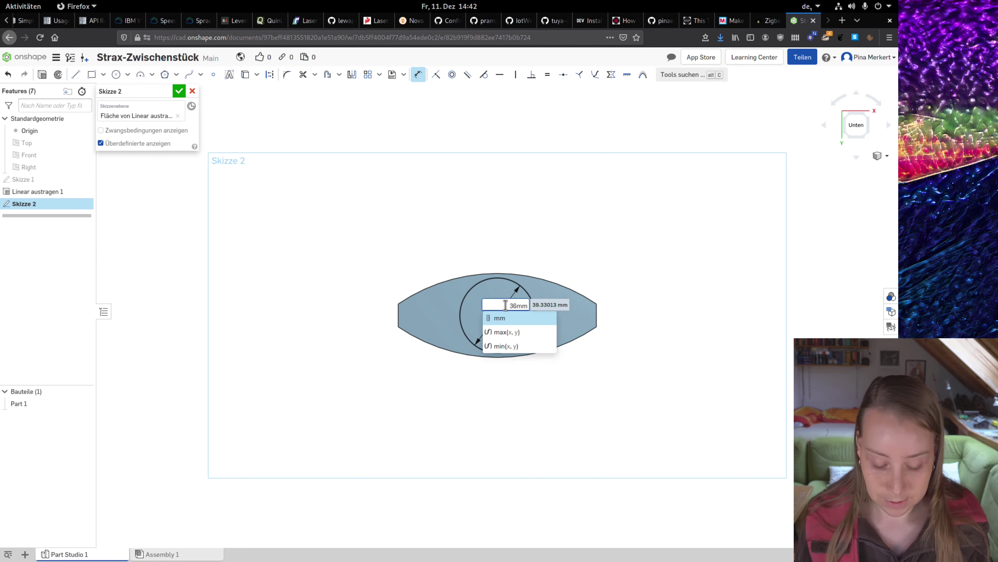
pyautogui.write(' - ')
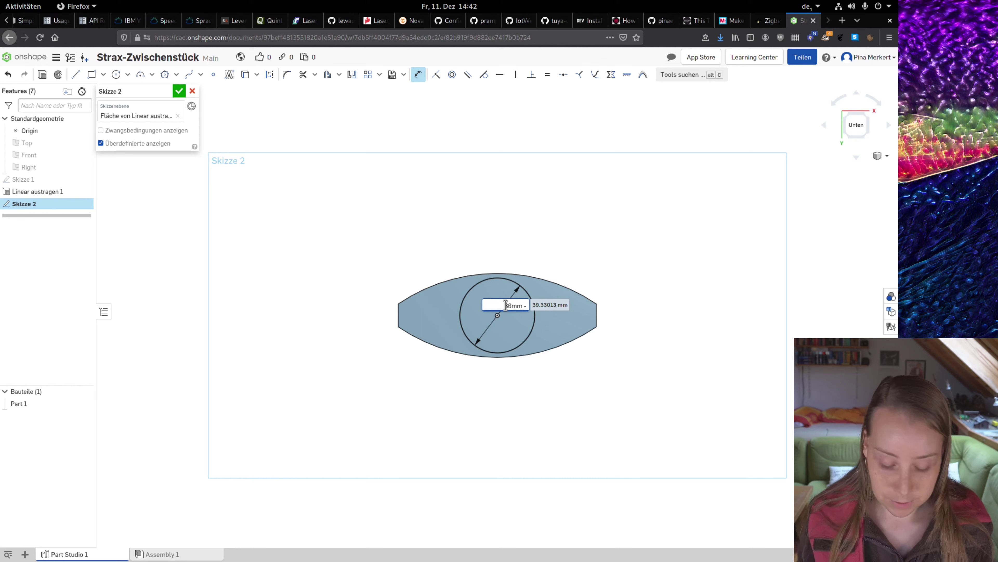
pyautogui.write('0.2mm')
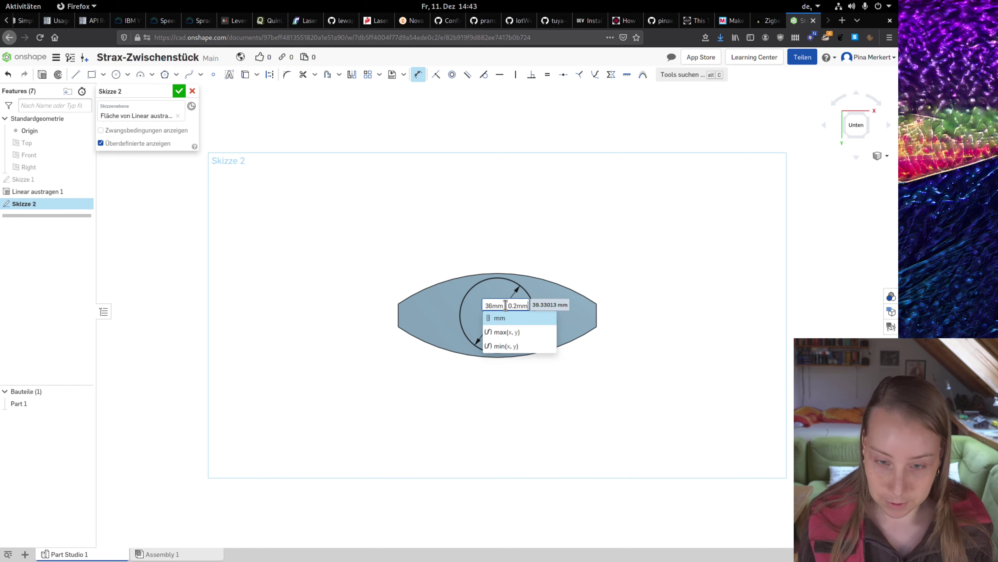
pyautogui.press('Return')
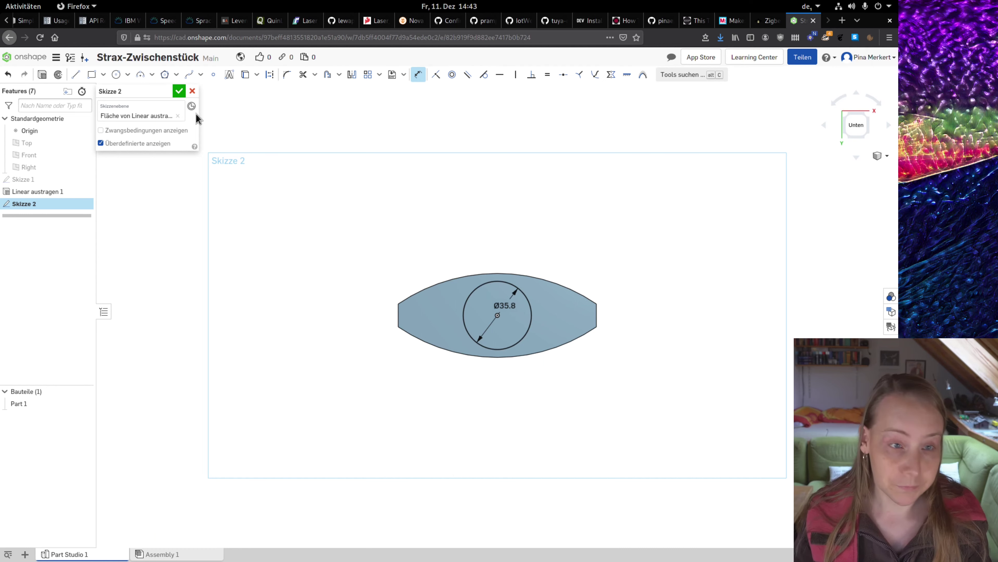
# - Close Skizze 2 and orbit the part into a tilted 3D view
pyautogui.click(179, 93)
pyautogui.moveTo(374, 210)
pyautogui.mouseDown(button='right')
pyautogui.moveTo(405, 241)
pyautogui.moveTo(401, 252)
pyautogui.moveTo(398, 242)
pyautogui.mouseUp(button='right')
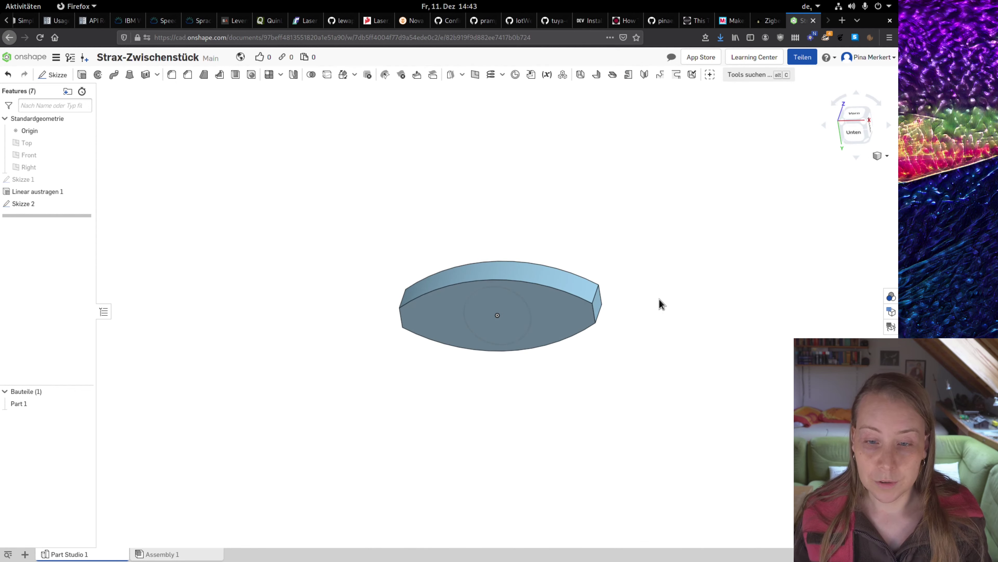
pyautogui.moveTo(660, 303); pyautogui.dragTo(567, 235, button='right')
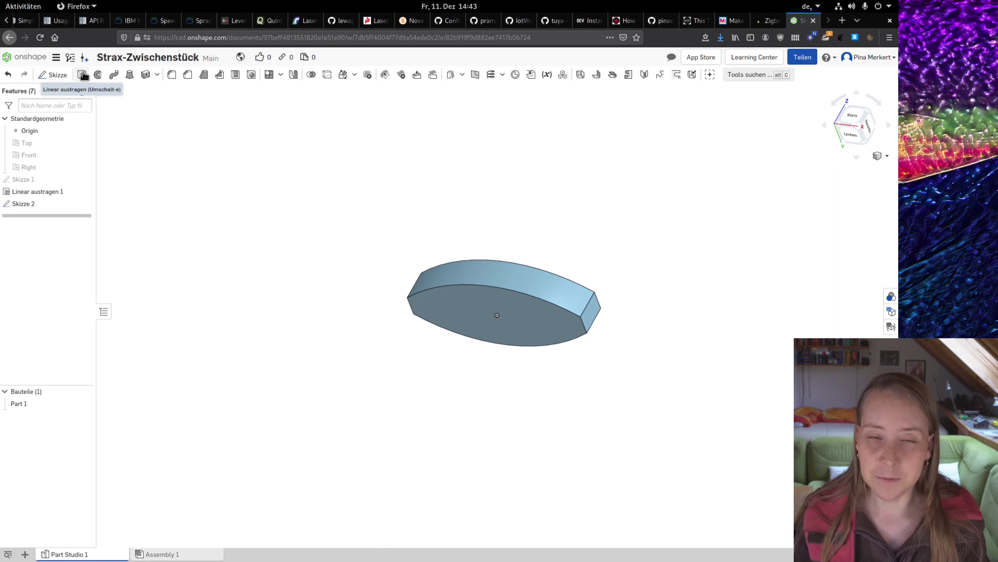
pyautogui.moveTo(82, 74)
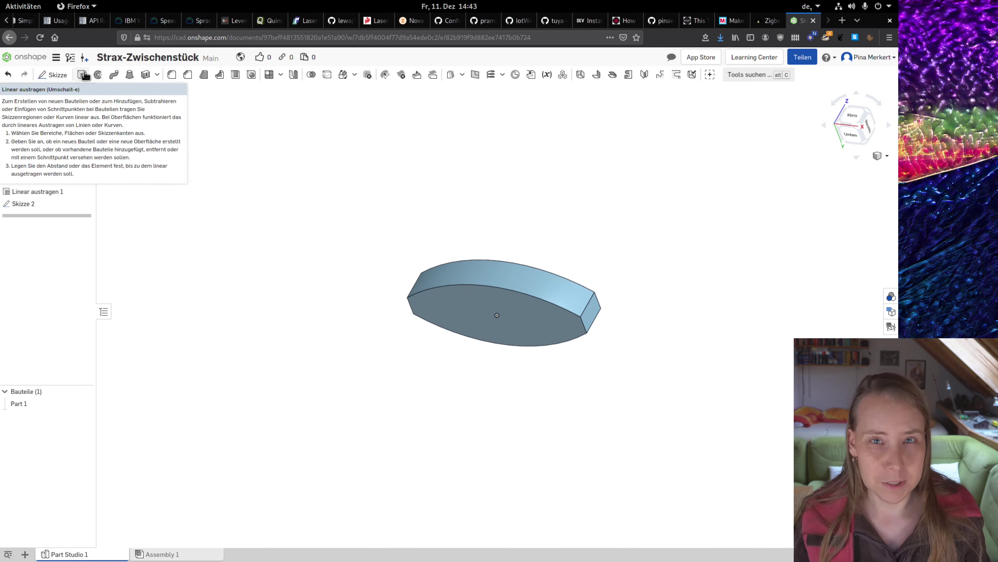
# - Extrude the Skizze 2 circle 25 mm as a new part in Linear austragen 2
pyautogui.click(84, 75)
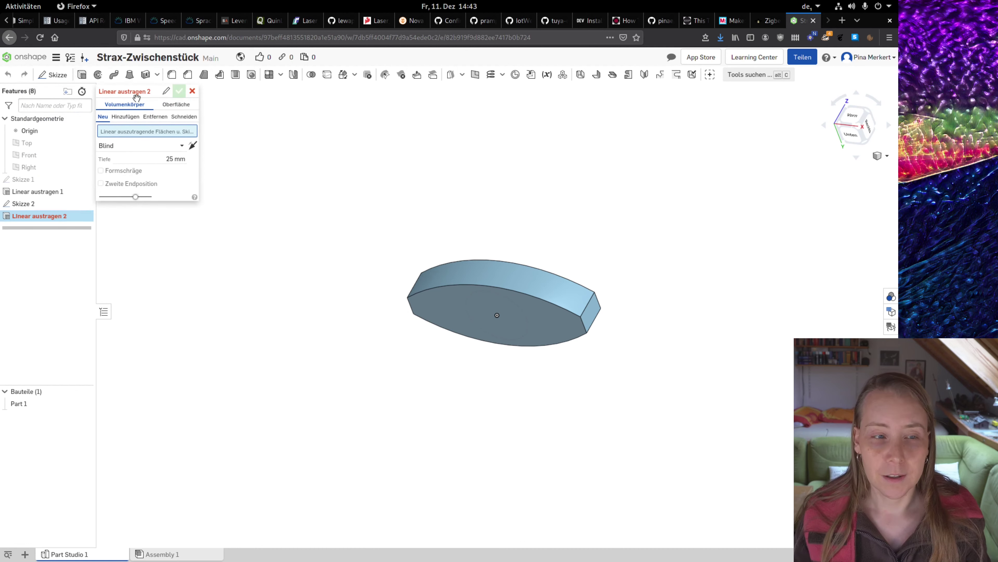
pyautogui.click(510, 308)
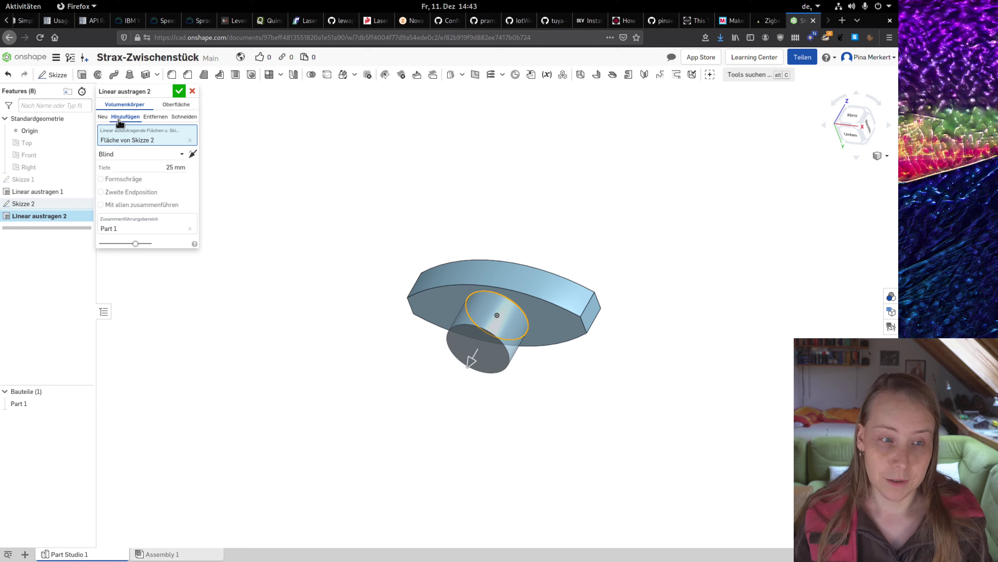
pyautogui.click(104, 118)
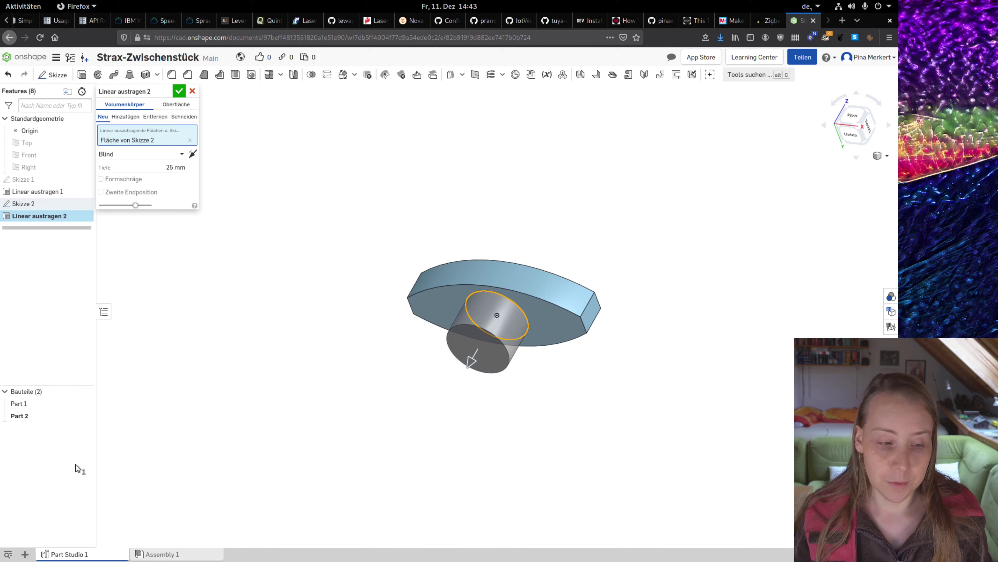
pyautogui.moveTo(19, 415); pyautogui.dragTo(20, 405)
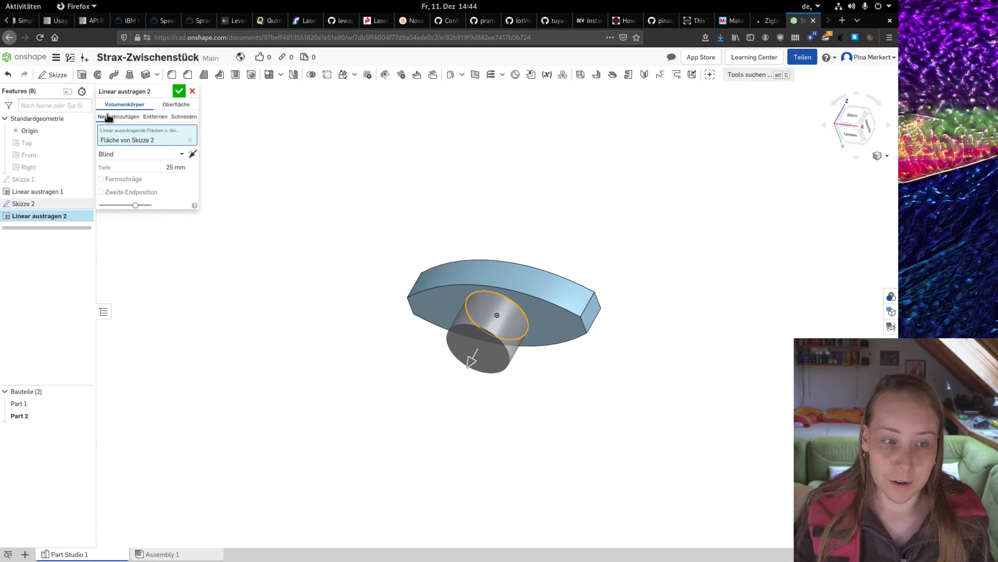
# - Switch the circle extrude to Remove, try Up to next and Through all, then return to Blind
pyautogui.click(158, 119)
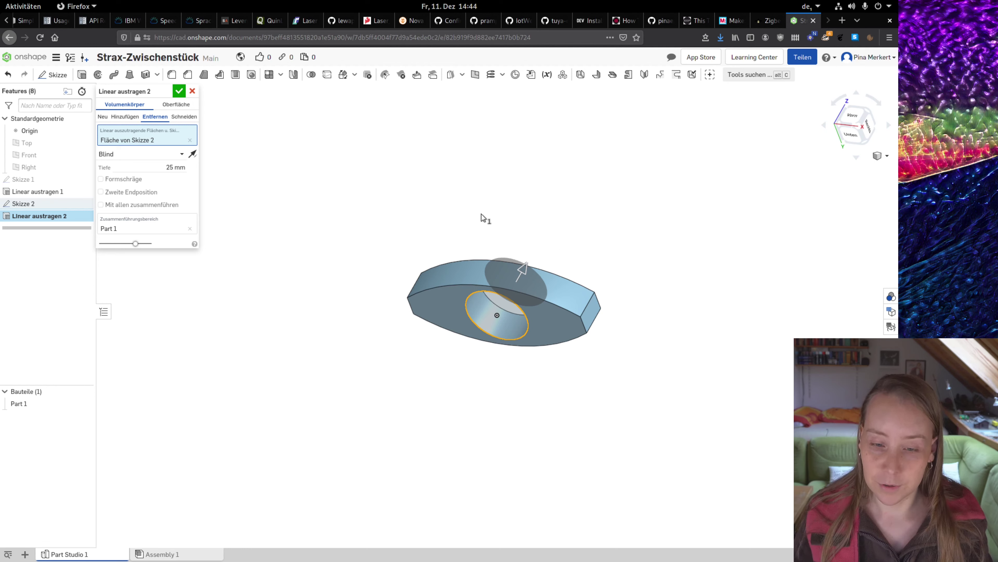
pyautogui.moveTo(479, 230); pyautogui.dragTo(466, 284, button='right')
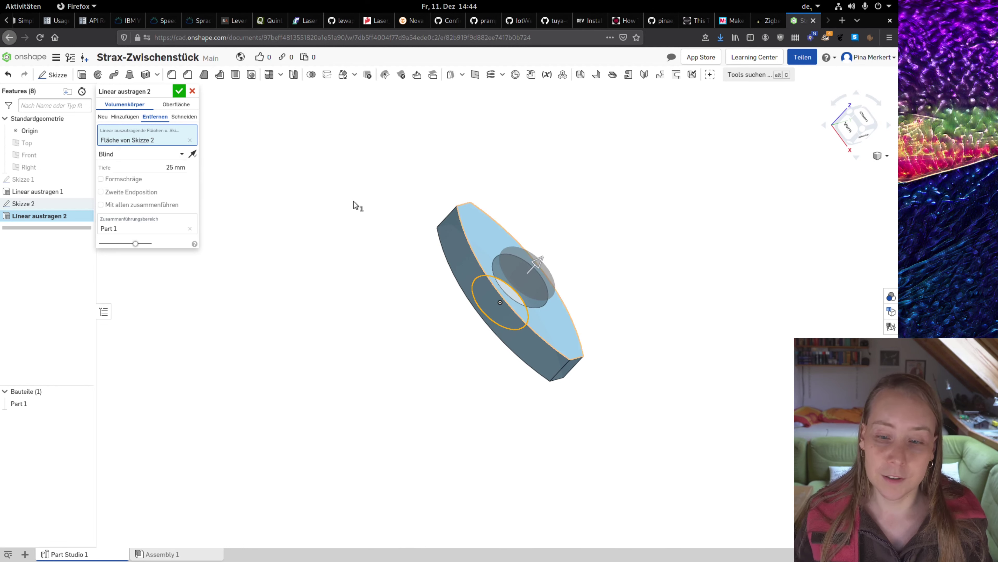
pyautogui.click(182, 156)
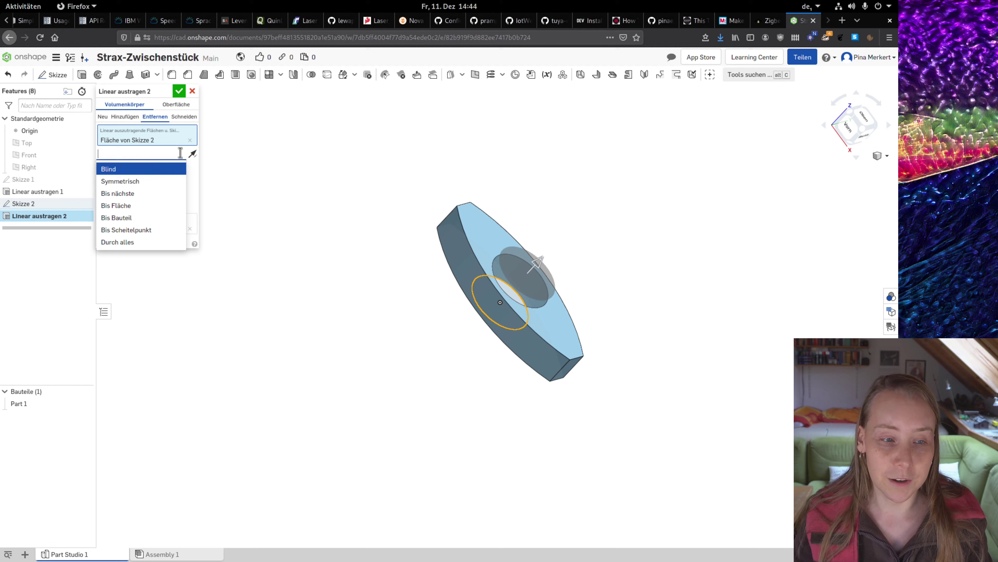
pyautogui.click(138, 194)
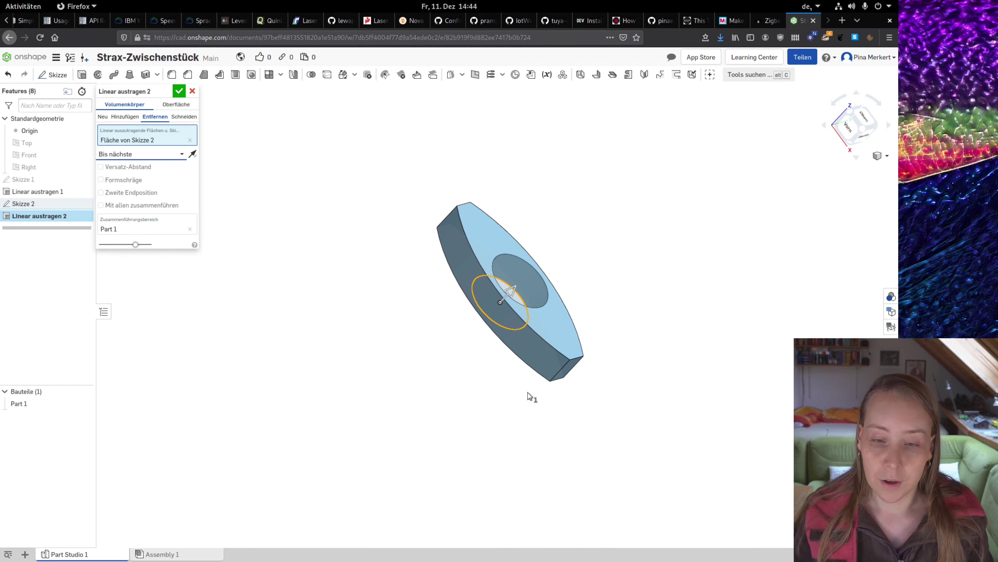
pyautogui.click(174, 157)
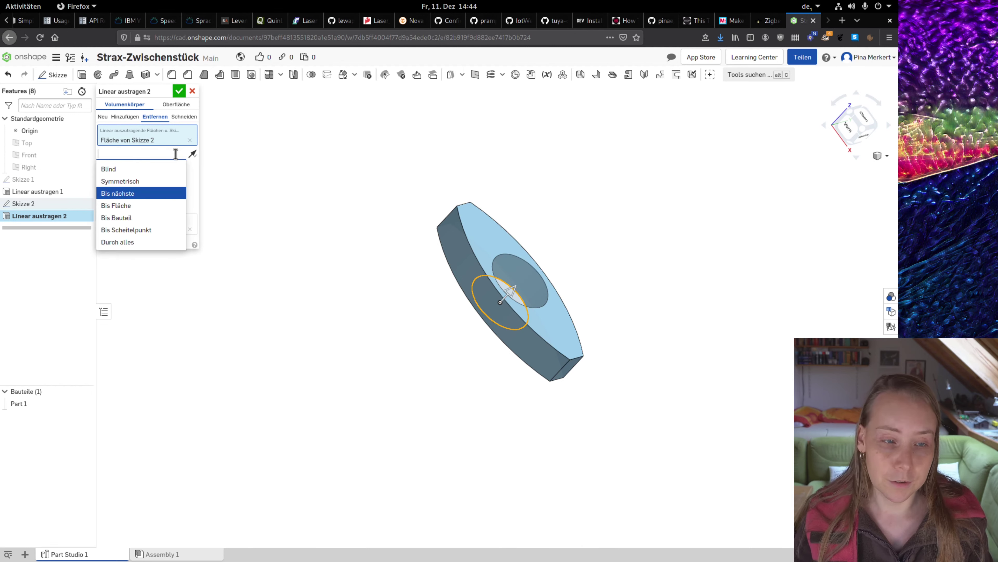
pyautogui.click(125, 241)
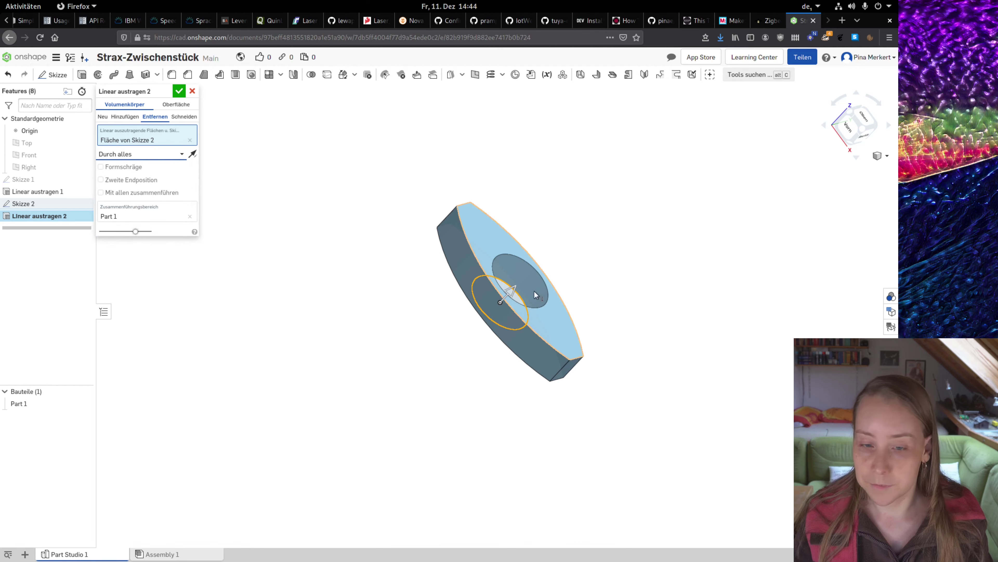
pyautogui.click(180, 158)
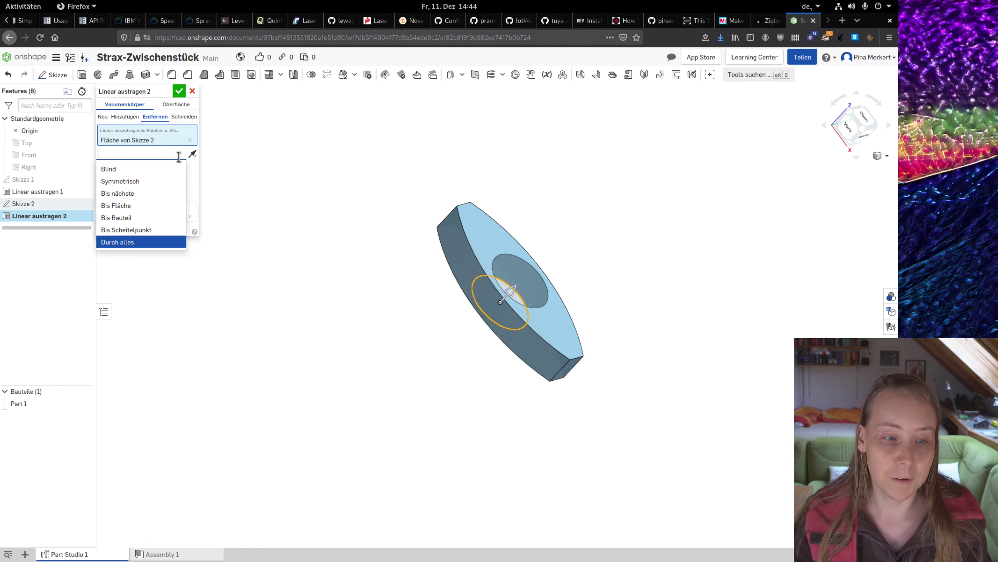
pyautogui.click(146, 168)
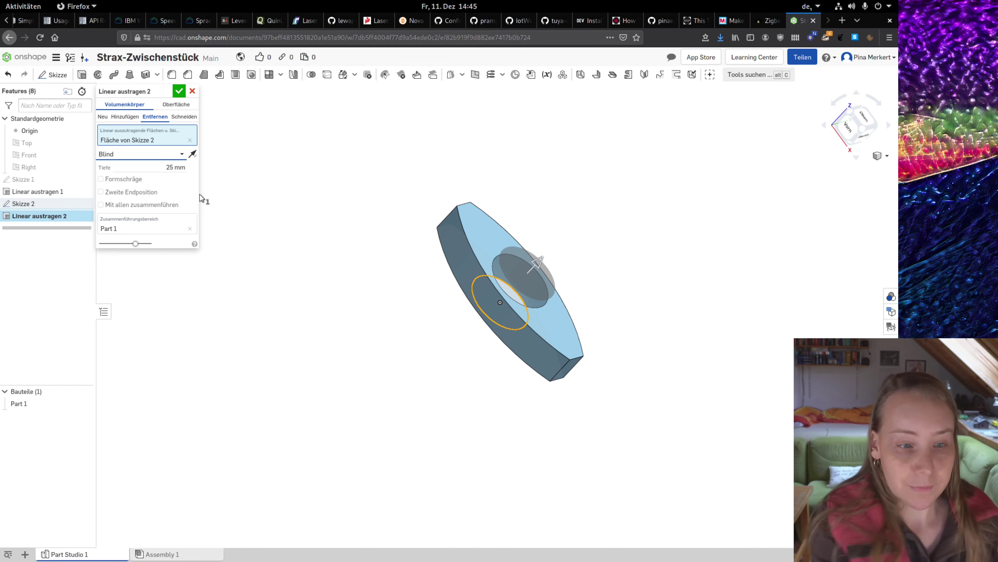
# - Change the circular pocket's cut depth from 25 mm to 14.5 mm
pyautogui.click(176, 168)
pyautogui.write('14.5')
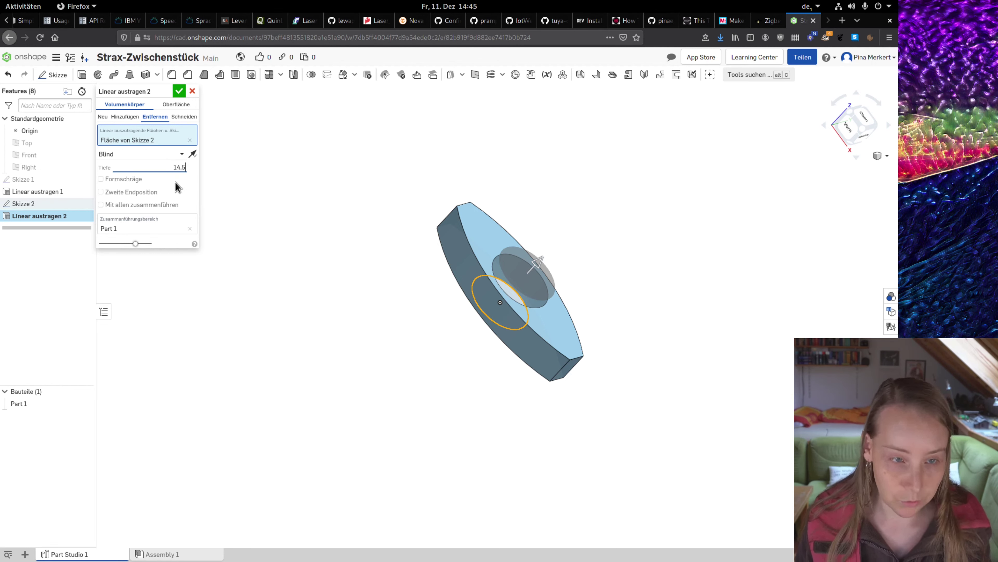
pyautogui.press('Return')
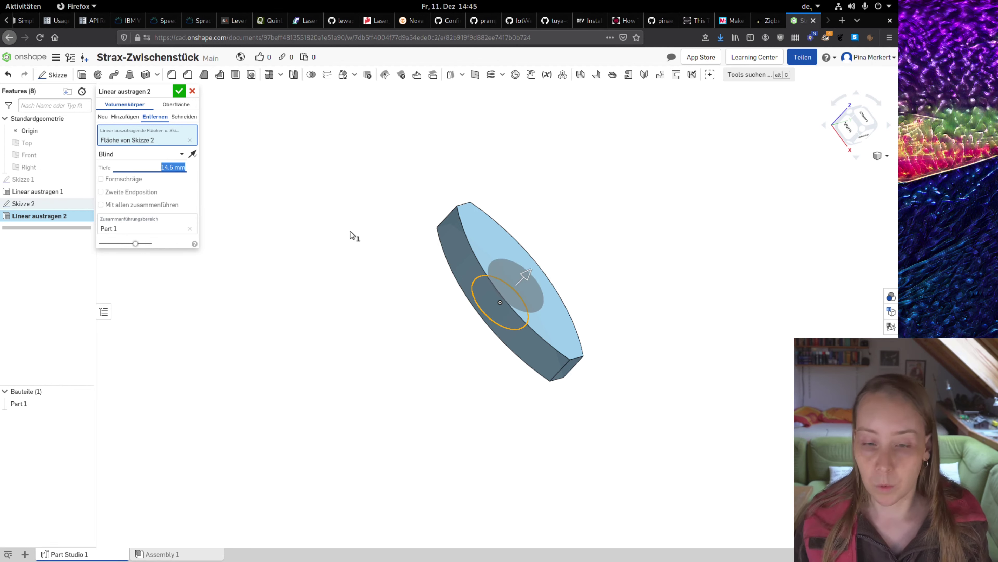
pyautogui.moveTo(439, 328)
pyautogui.mouseDown(button='right')
pyautogui.moveTo(523, 279)
pyautogui.moveTo(513, 264)
pyautogui.moveTo(508, 273)
pyautogui.mouseUp(button='right')
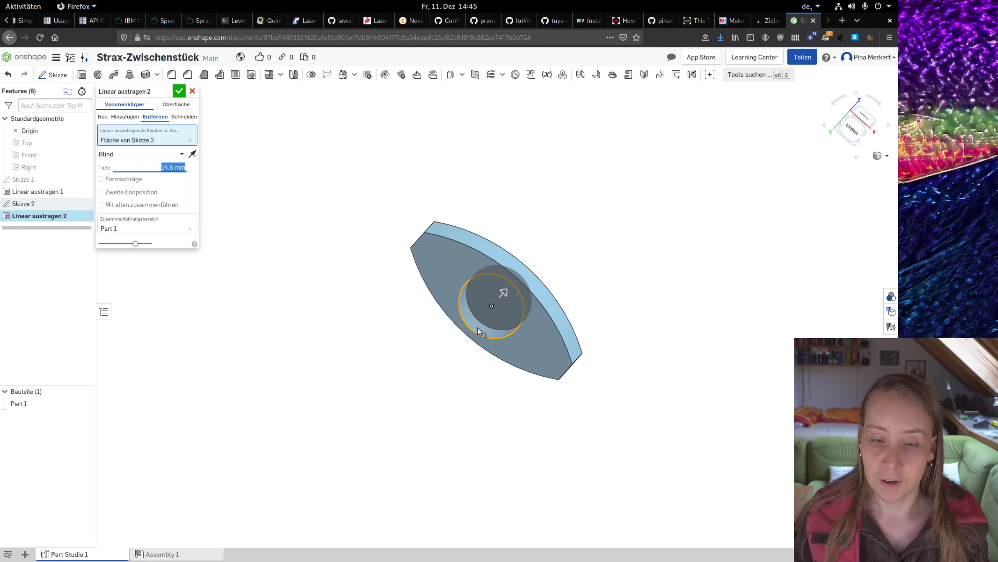
pyautogui.click(179, 91)
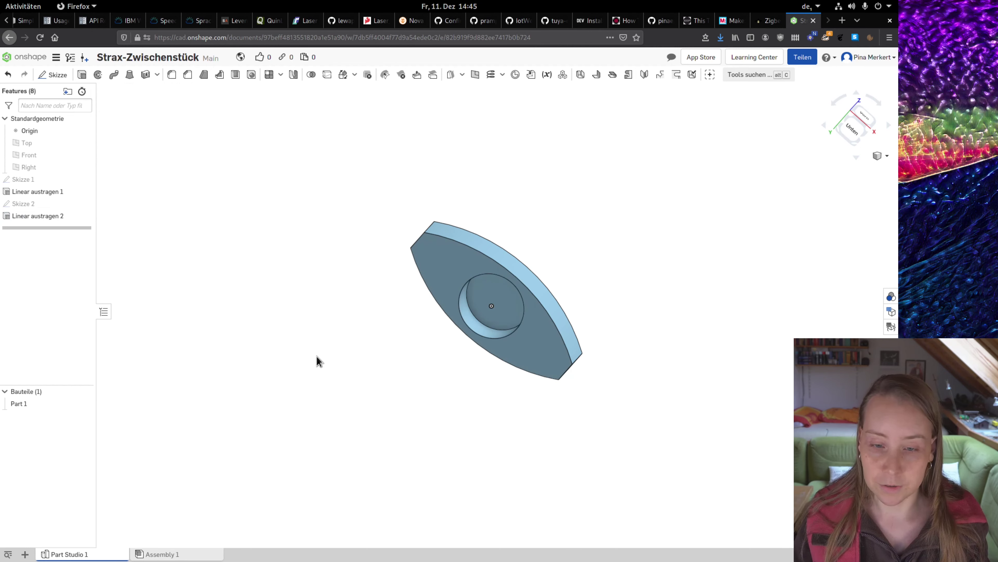
pyautogui.moveTo(572, 239)
pyautogui.mouseDown(button='right')
pyautogui.moveTo(598, 193)
pyautogui.moveTo(603, 210)
pyautogui.moveTo(584, 201)
pyautogui.moveTo(571, 218)
pyautogui.moveTo(571, 272)
pyautogui.moveTo(550, 313)
pyautogui.moveTo(546, 241)
pyautogui.moveTo(542, 261)
pyautogui.moveTo(550, 310)
pyautogui.moveTo(575, 313)
pyautogui.mouseUp(button='right')
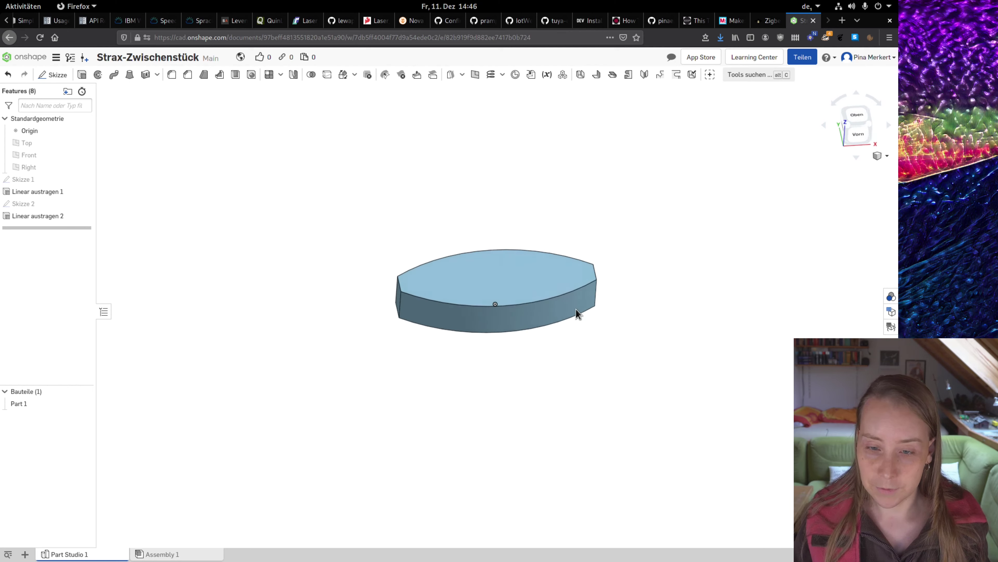
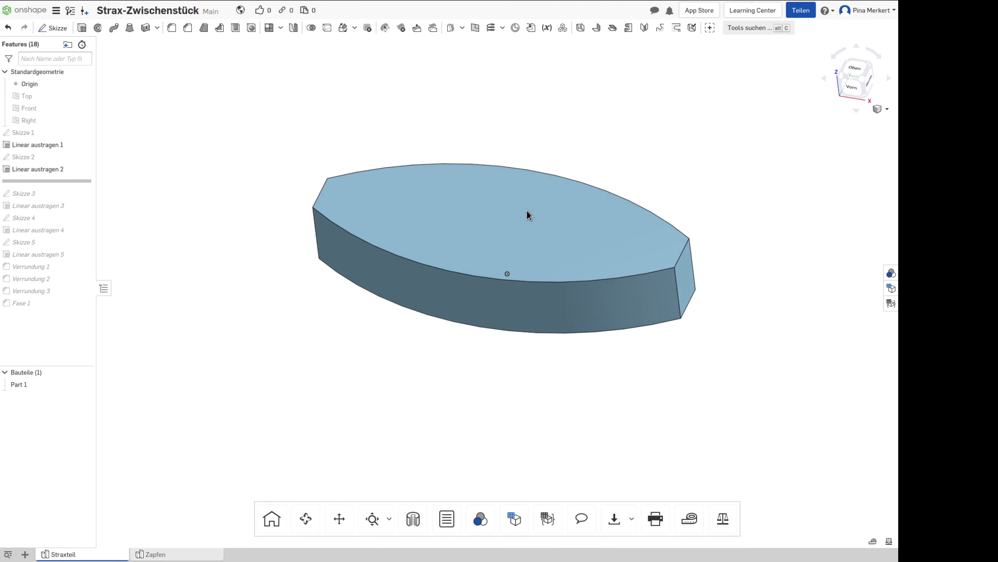
# - Create Skizze 6 on the part's narrow side face, viewed normal to the sketch plane
pyautogui.moveTo(529, 216); pyautogui.dragTo(523, 201, button='right')
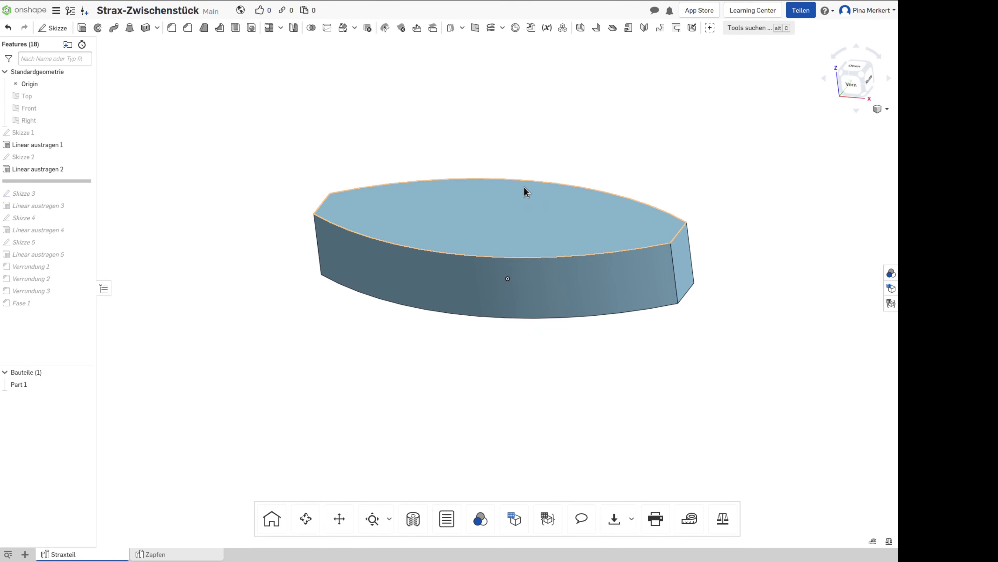
pyautogui.click(59, 30)
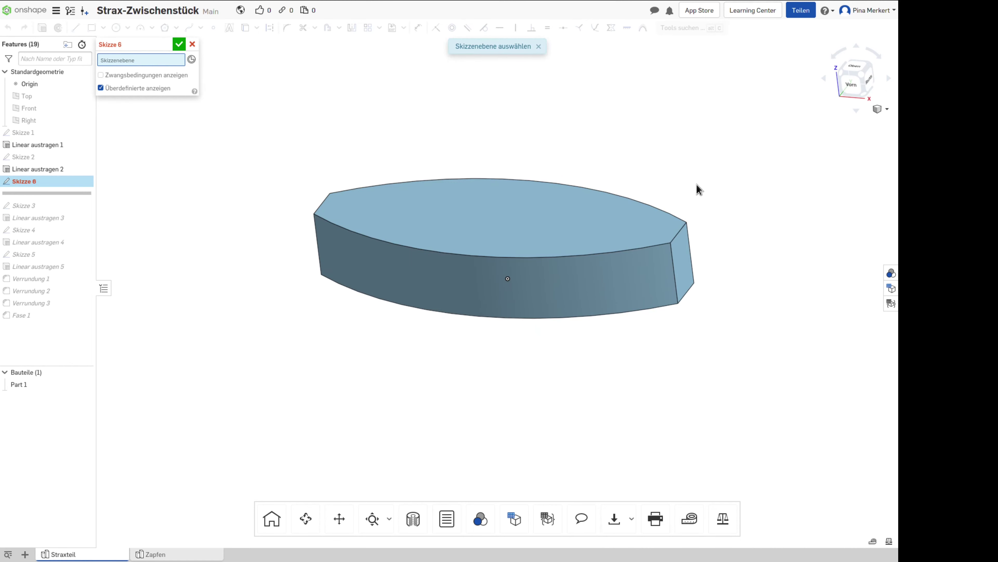
pyautogui.click(682, 257)
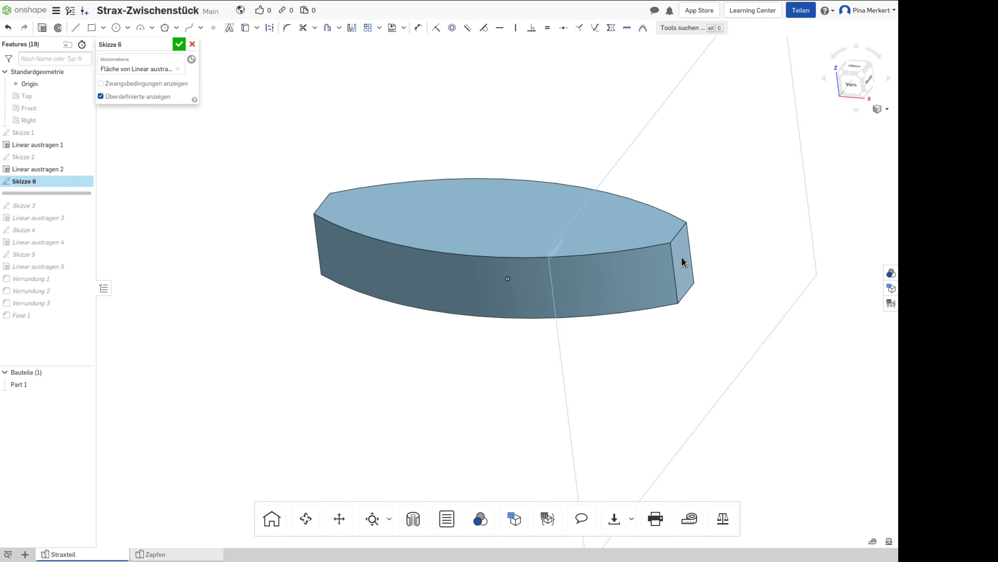
pyautogui.press('n')
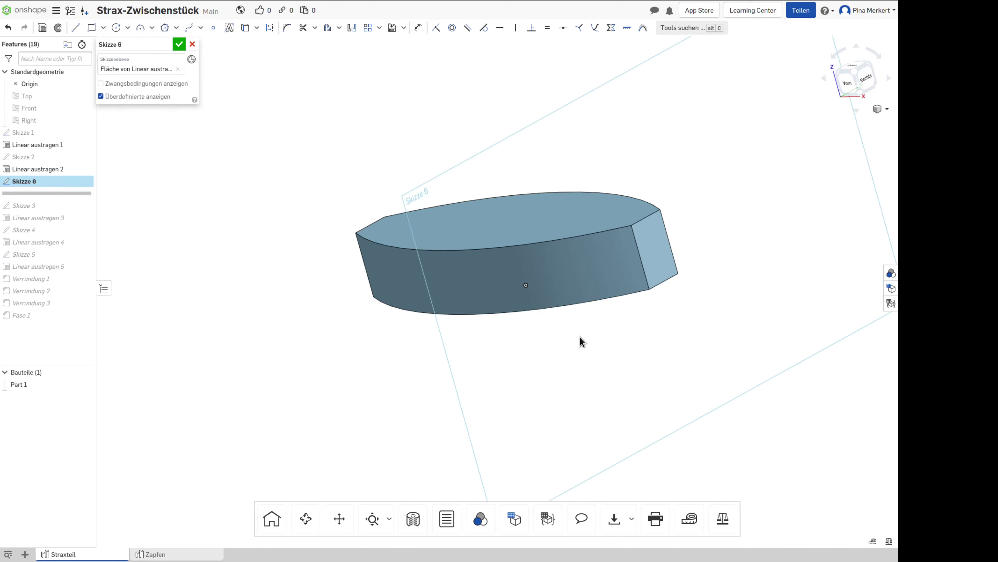
pyautogui.moveTo(581, 342); pyautogui.dragTo(548, 347, button='right')
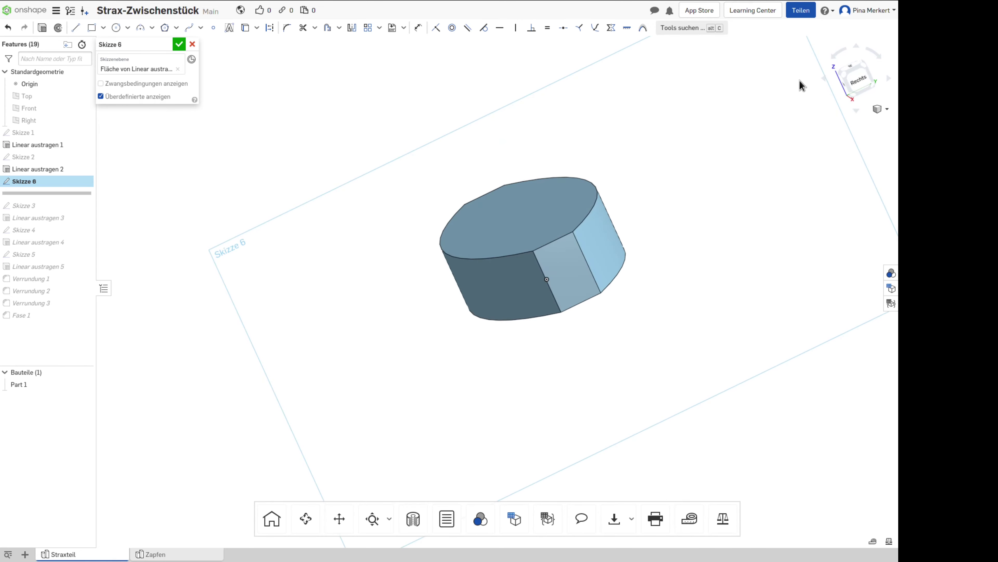
pyautogui.click(834, 54)
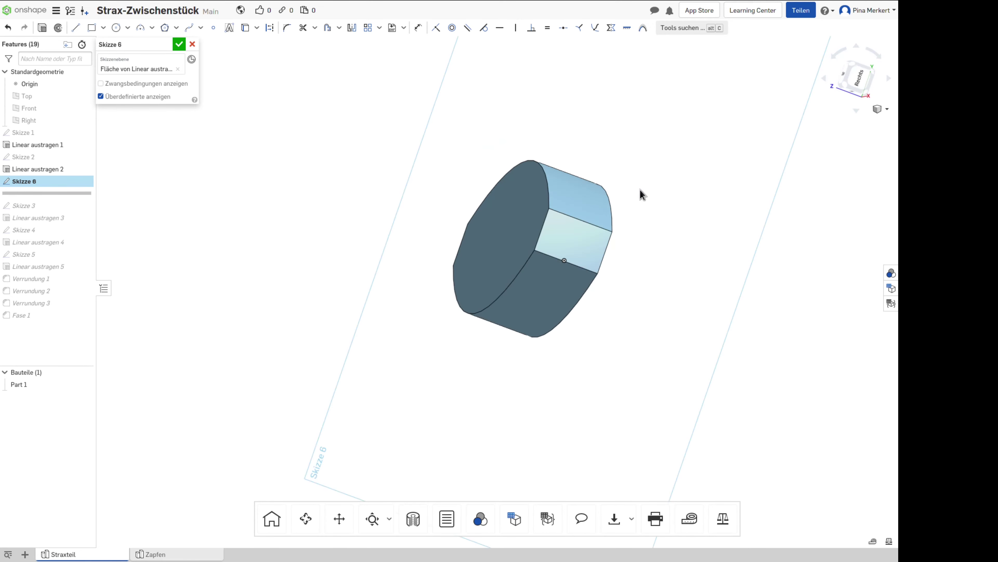
pyautogui.rightClick(319, 468)
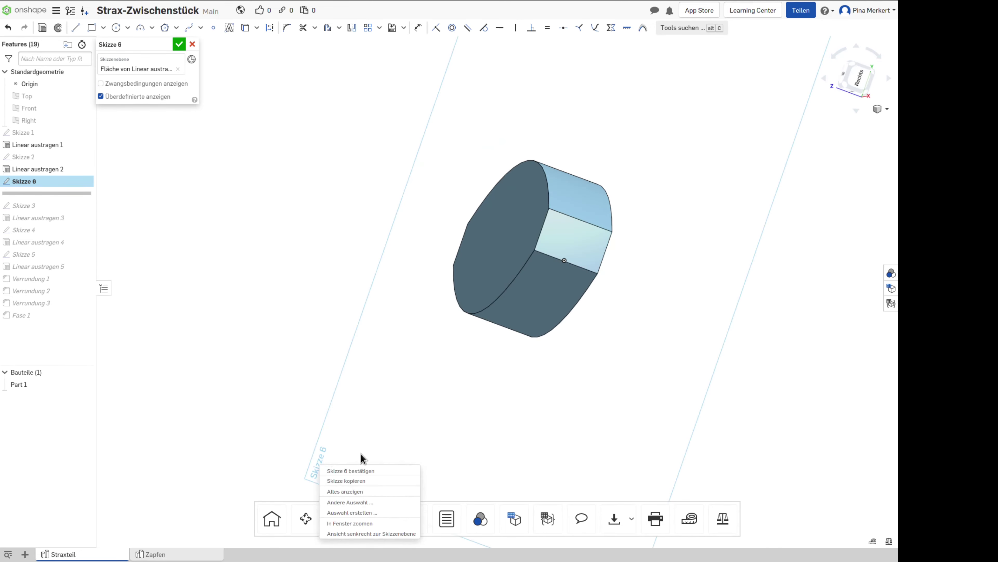
pyautogui.click(373, 534)
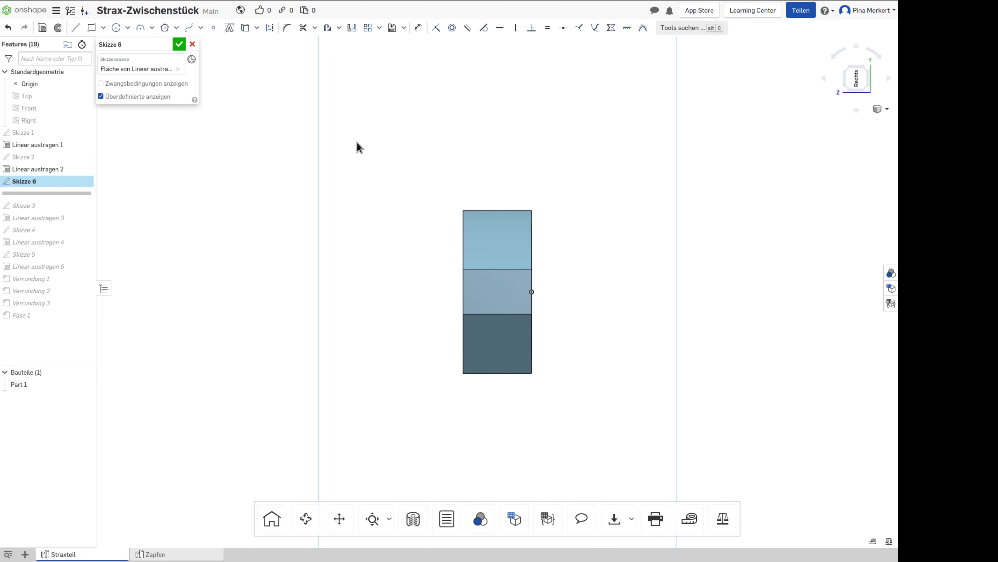
pyautogui.moveTo(372, 178); pyautogui.dragTo(294, 99, button='middle')
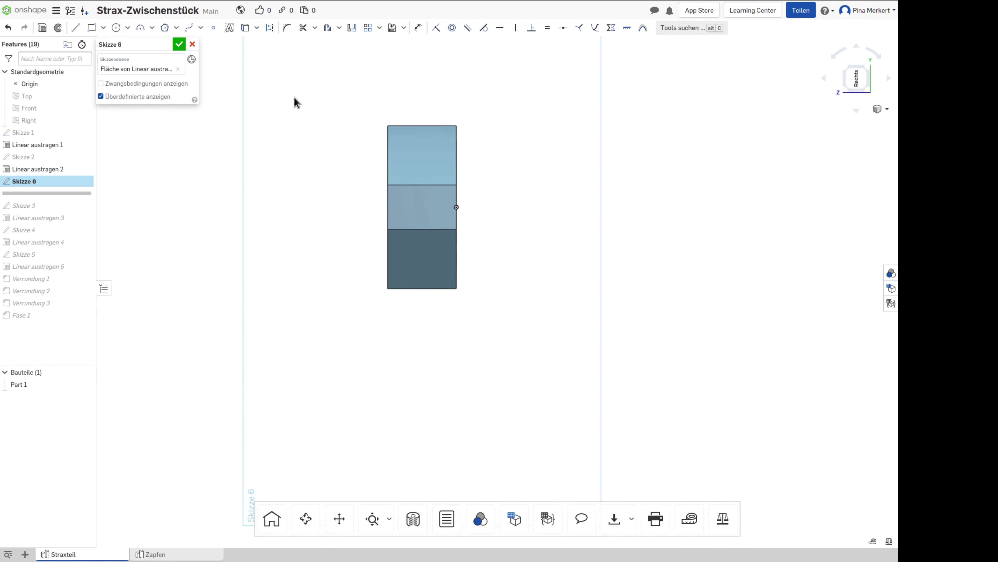
pyautogui.moveTo(140, 28)
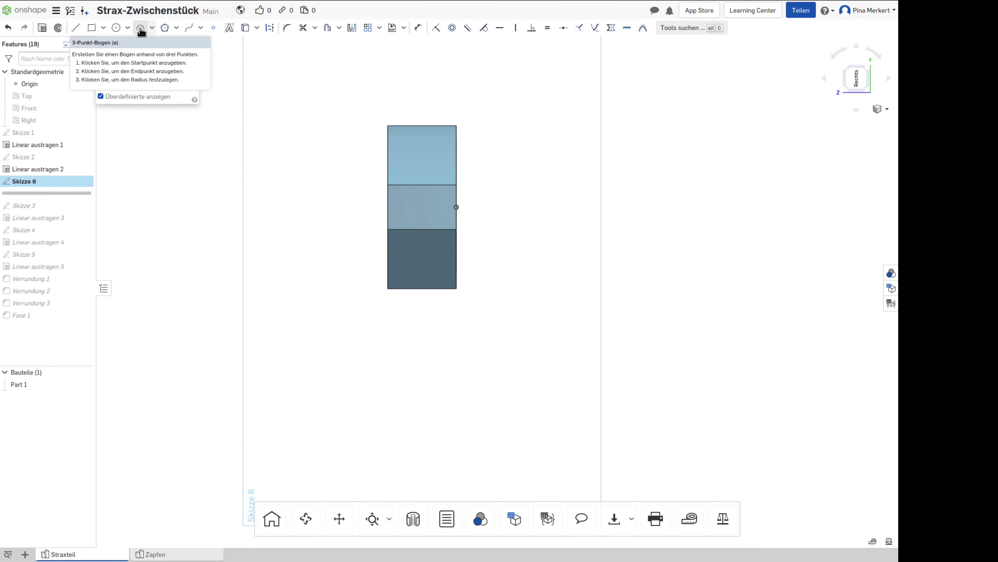
# - Draw a large three-point arc beside the face and adjust its endpoints and bulge
pyautogui.click(141, 28)
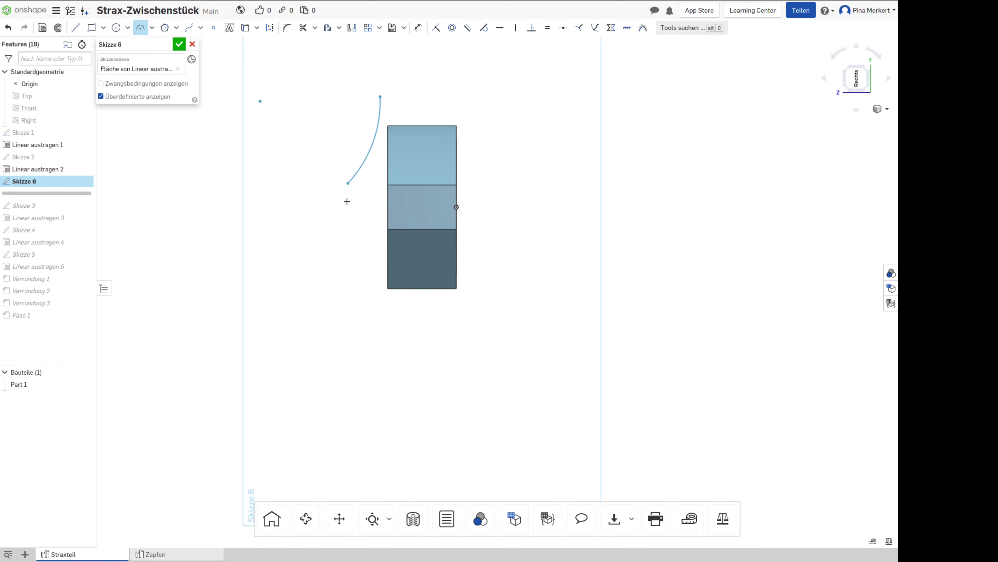
pyautogui.click(366, 330)
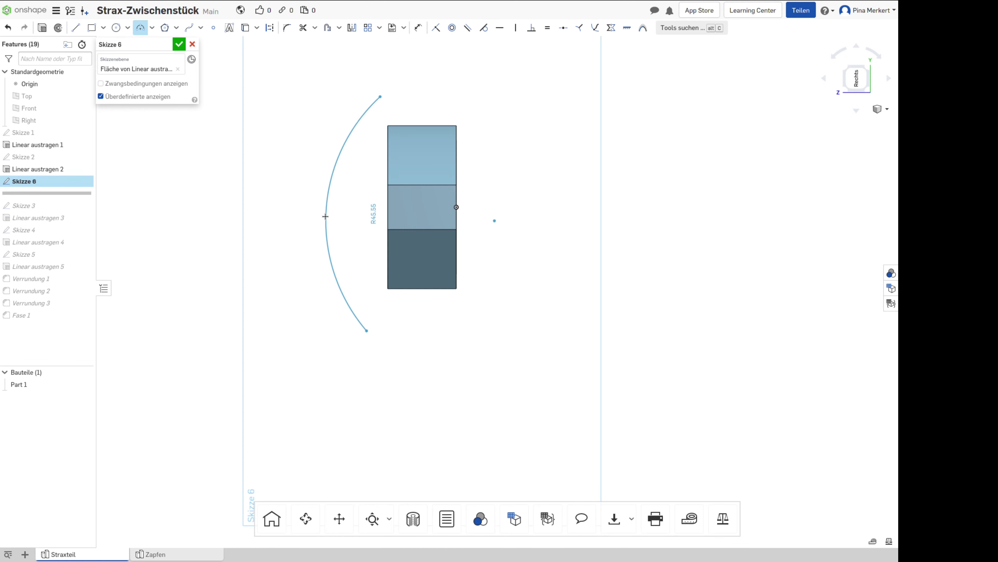
pyautogui.click(325, 216)
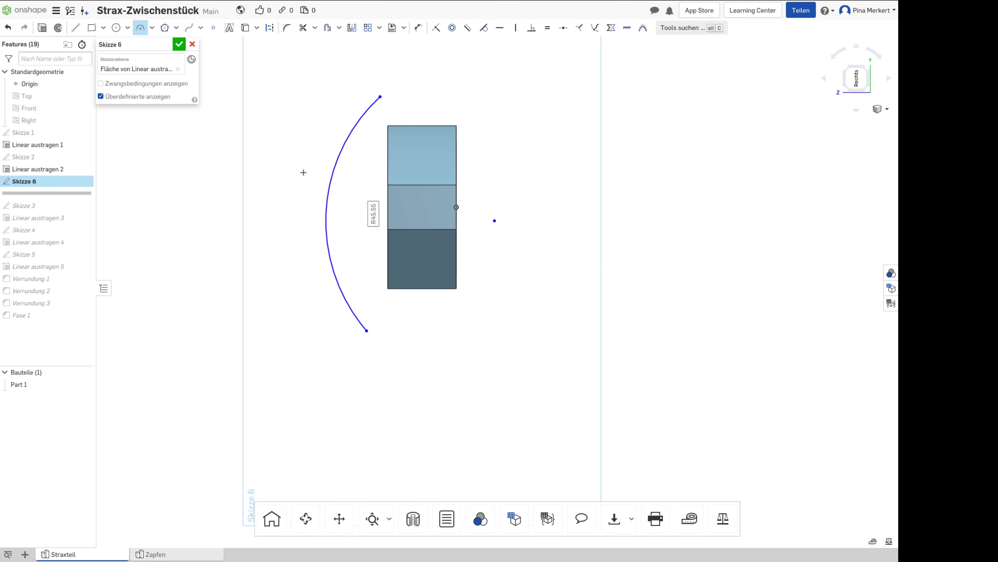
pyautogui.press('Escape')
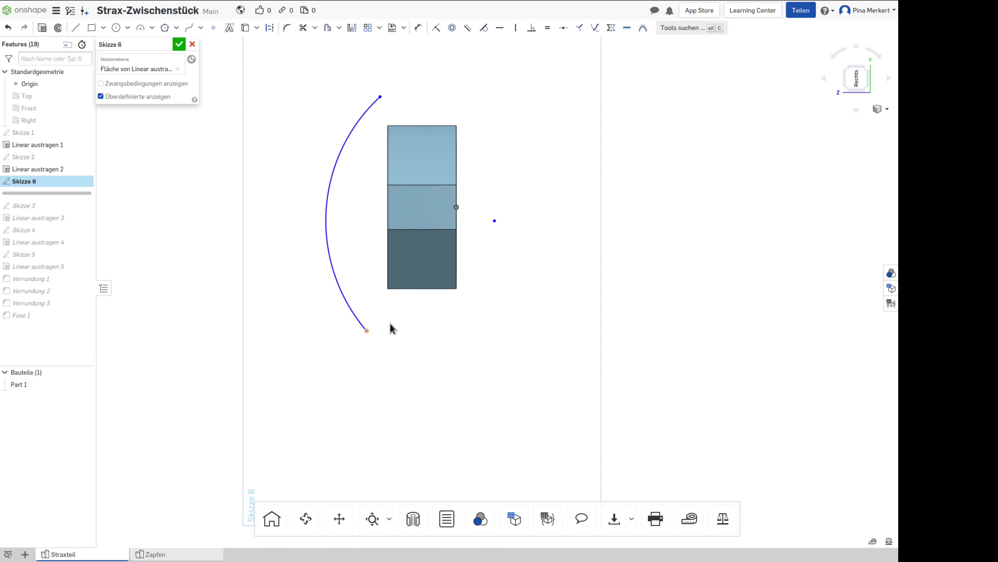
pyautogui.moveTo(391, 328); pyautogui.dragTo(398, 323)
pyautogui.moveTo(380, 96); pyautogui.dragTo(406, 92)
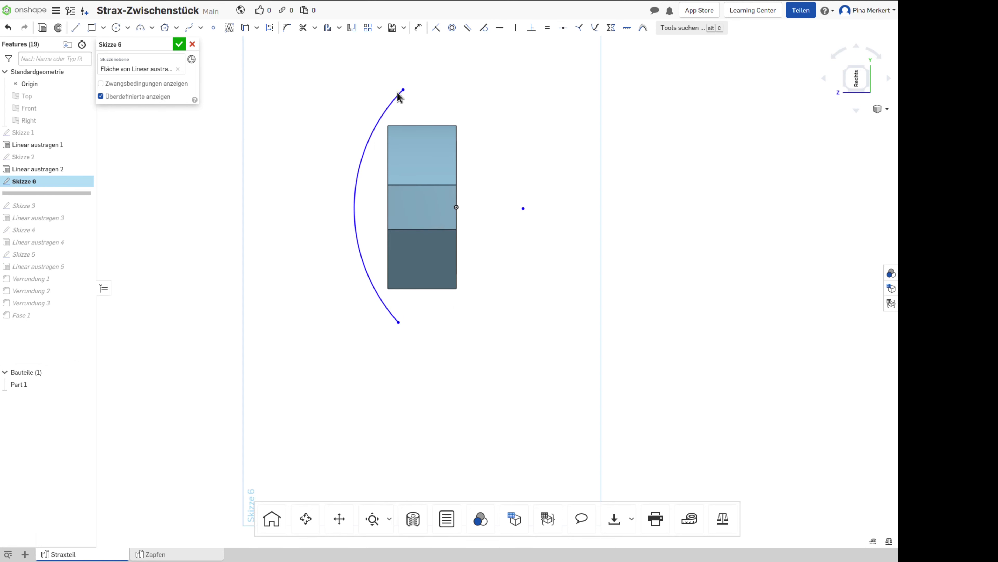
pyautogui.moveTo(356, 203)
pyautogui.mouseDown()
pyautogui.moveTo(339, 203)
pyautogui.moveTo(360, 207)
pyautogui.mouseUp()
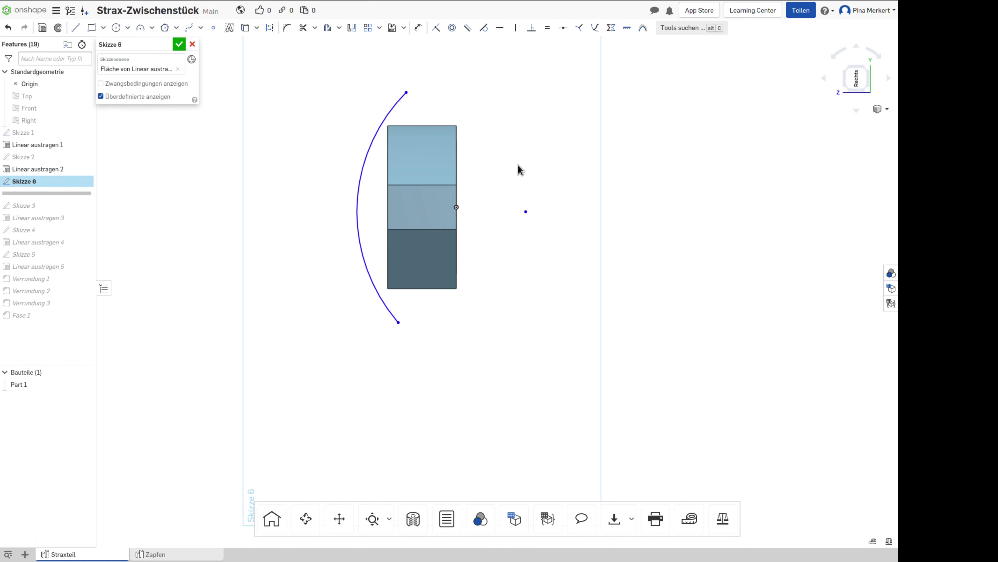
# - Add a vertical construction line from the arc to its centre
pyautogui.click(76, 27)
pyautogui.click(269, 27)
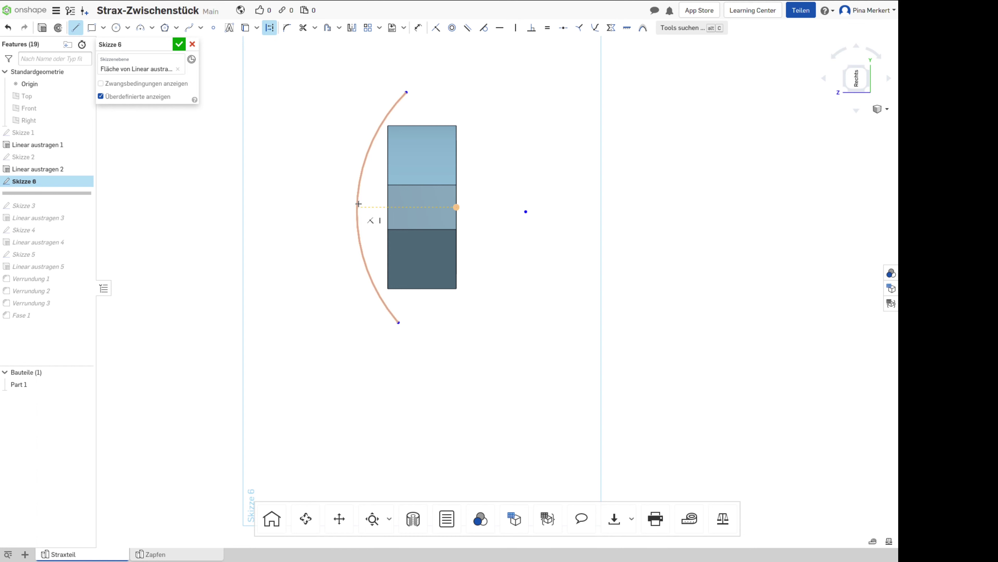
pyautogui.click(356, 205)
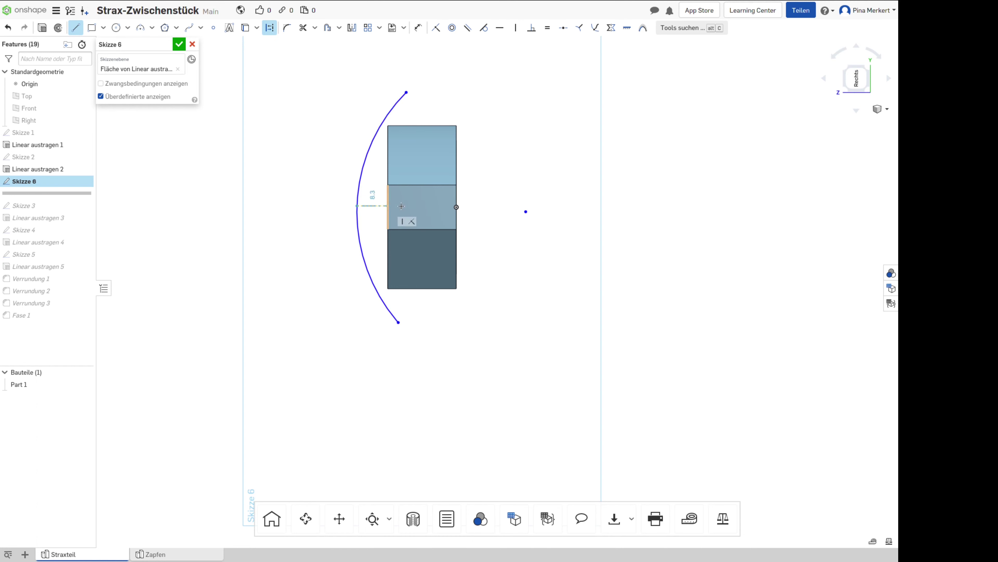
pyautogui.click(526, 212)
pyautogui.press('Escape')
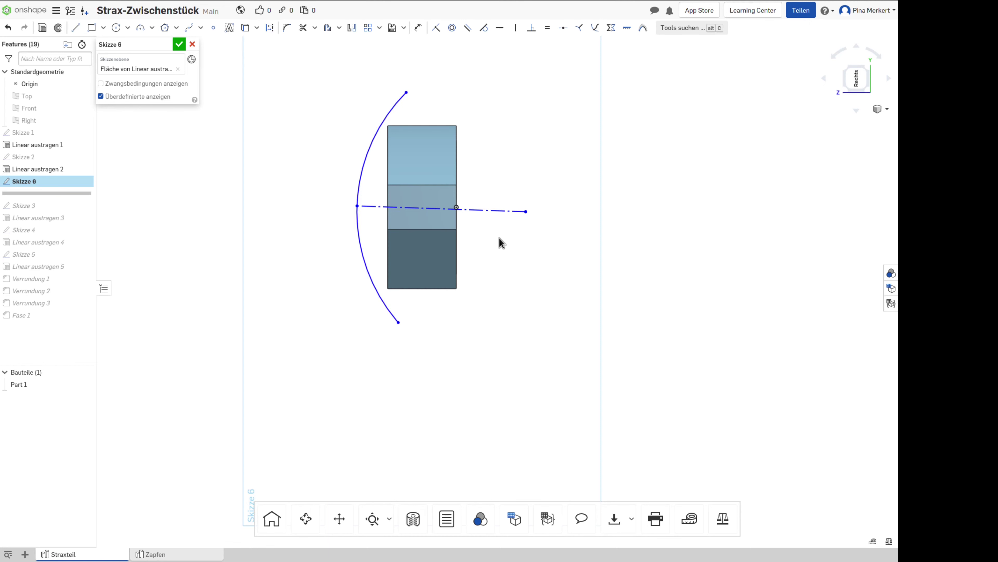
pyautogui.click(493, 214)
pyautogui.hotkey('shift', 'm')
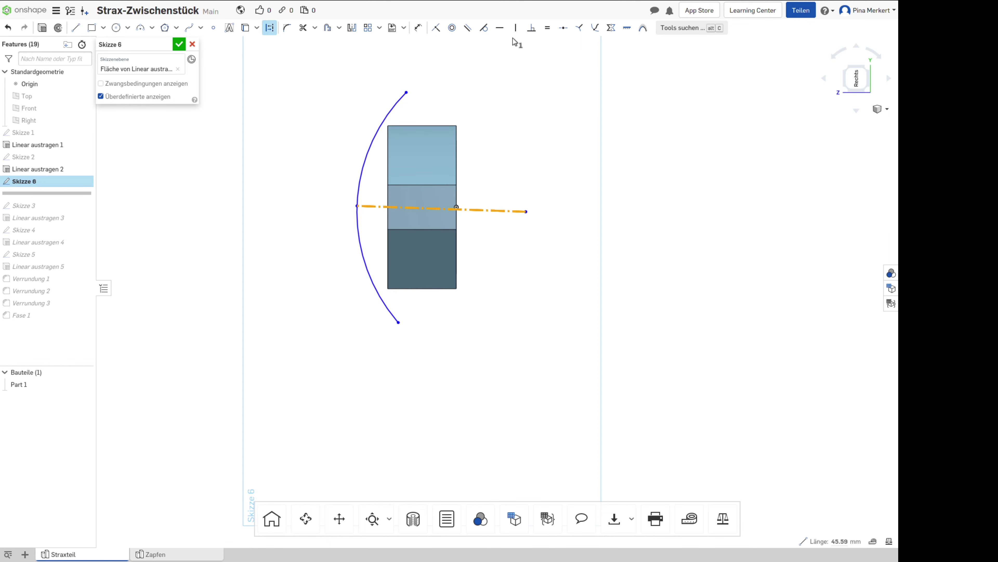
pyautogui.click(500, 29)
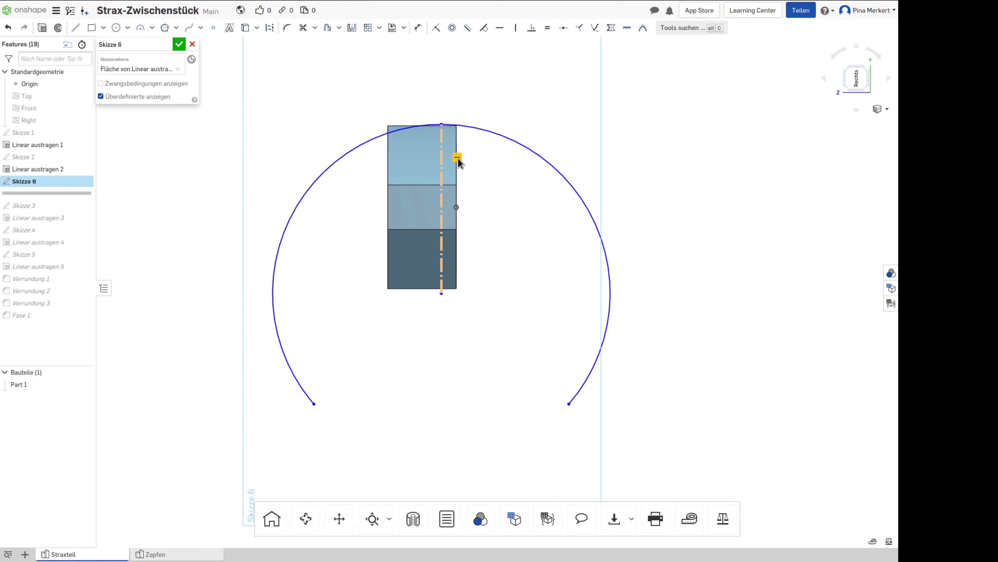
# - Drag the arc endpoints and centreline so the arc follows the face's left side
pyautogui.click(442, 125)
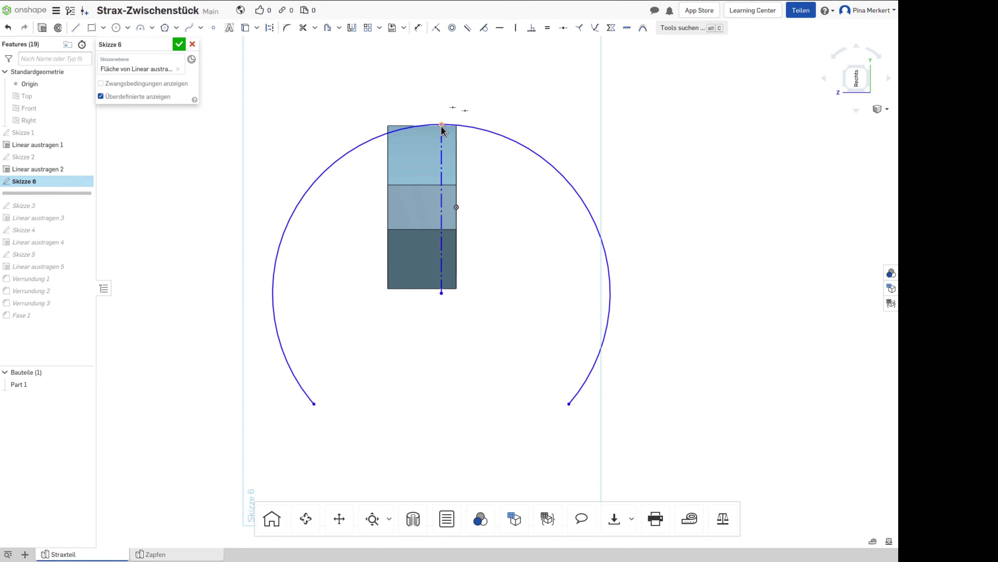
pyautogui.moveTo(408, 133); pyautogui.dragTo(342, 170)
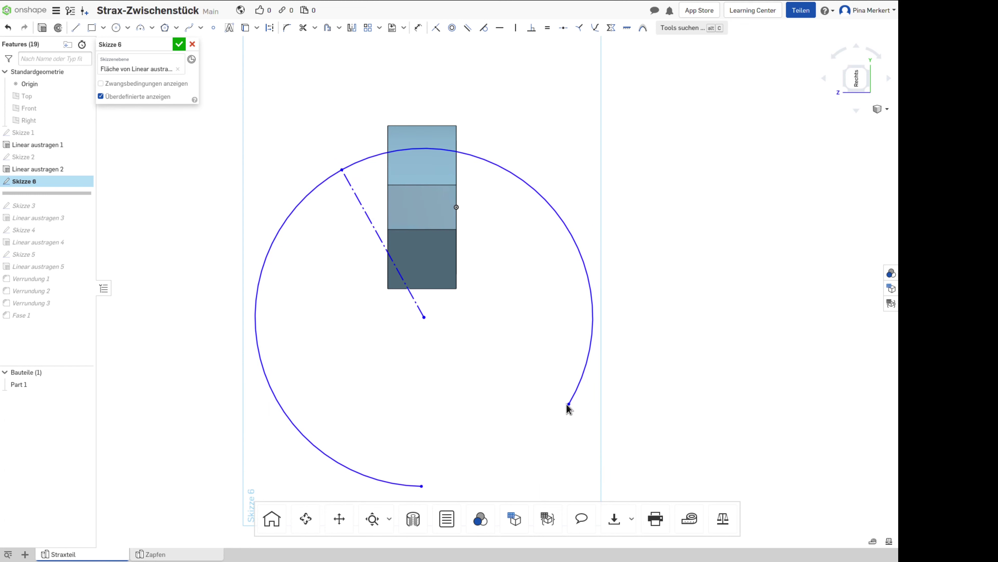
pyautogui.moveTo(595, 317)
pyautogui.mouseDown()
pyautogui.moveTo(257, 211)
pyautogui.moveTo(321, 339)
pyautogui.mouseUp()
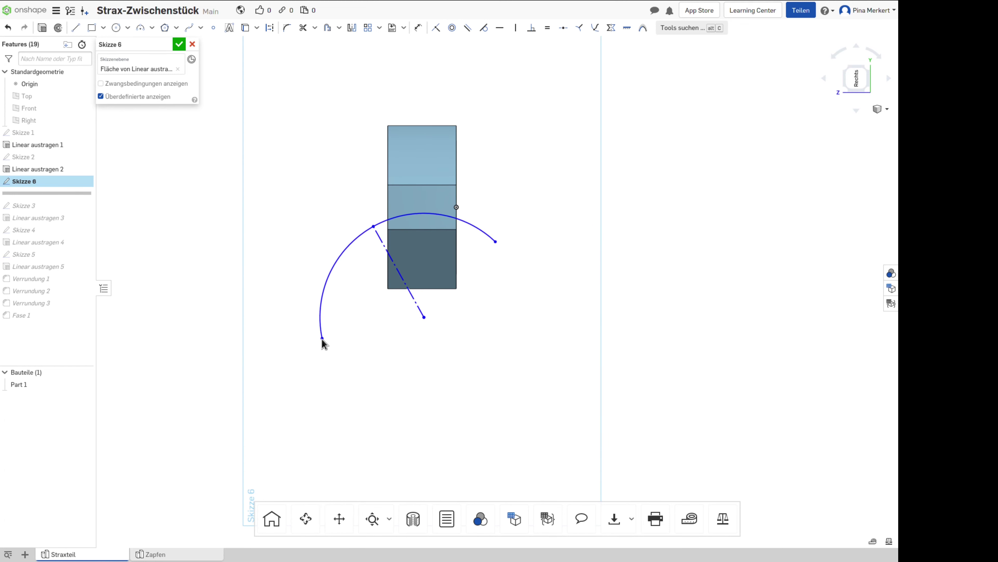
pyautogui.moveTo(424, 317); pyautogui.dragTo(482, 245)
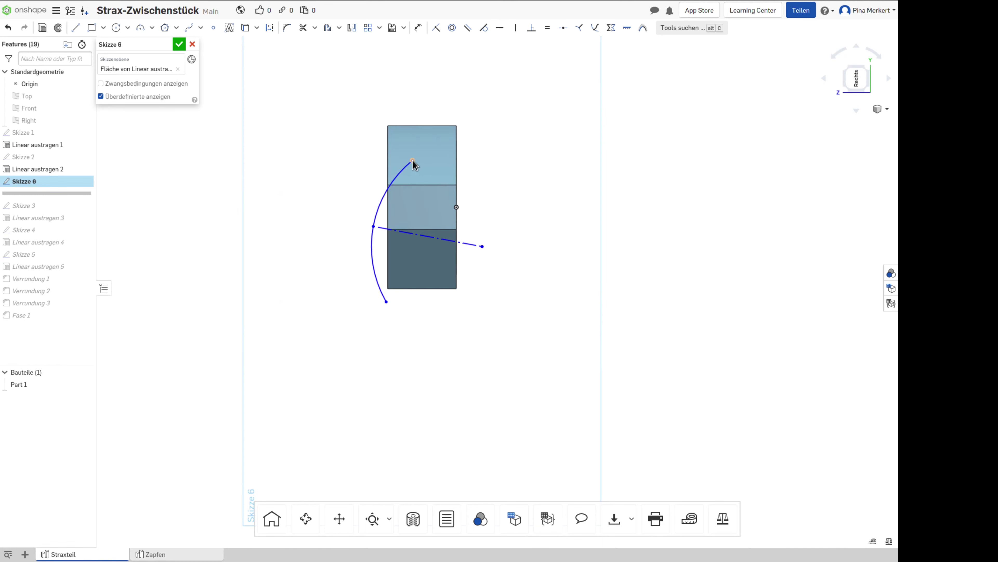
pyautogui.moveTo(409, 161); pyautogui.dragTo(375, 119)
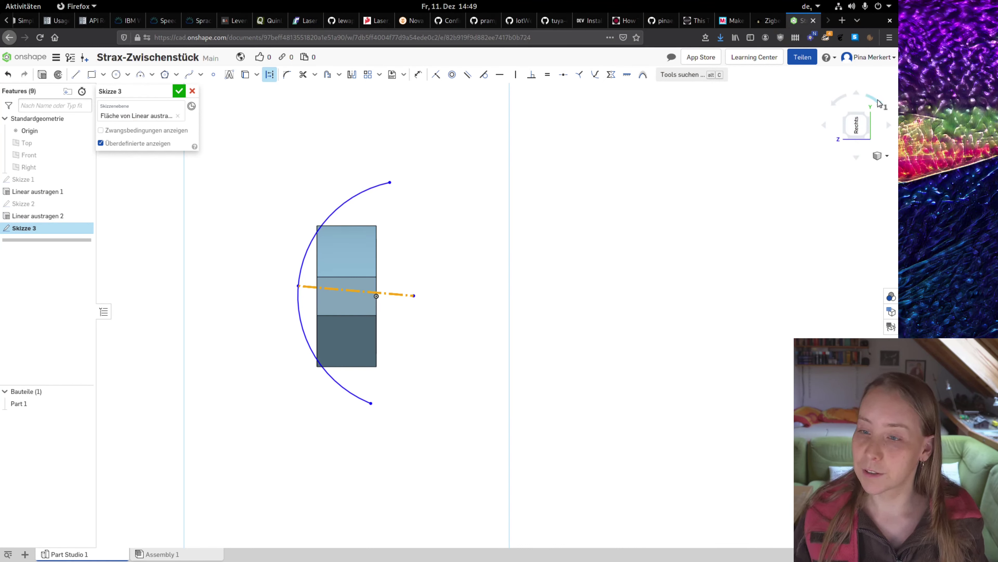
# - Make the centreline vertical and make the arc apex coincident with it at the block's top midpoint
pyautogui.click(880, 103)
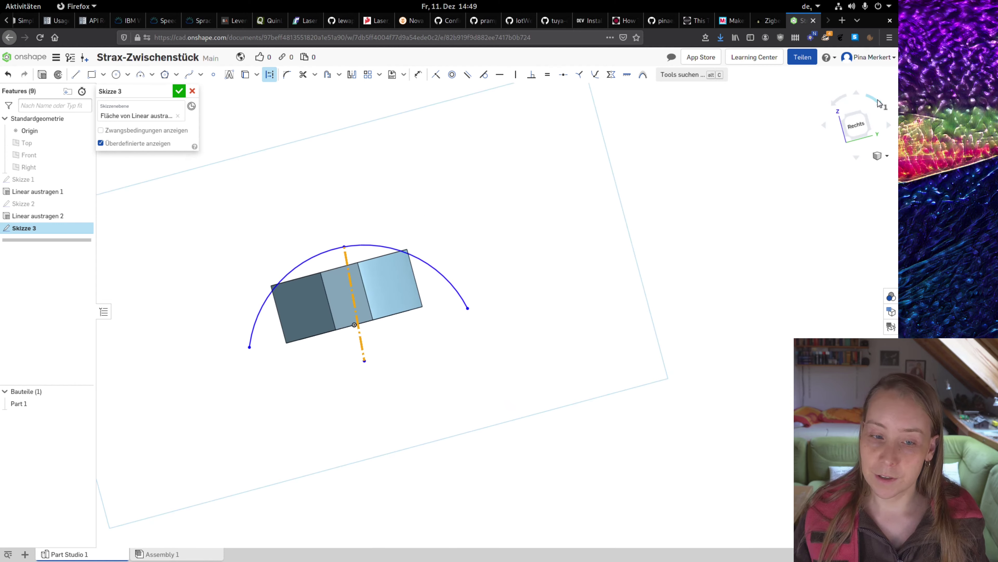
pyautogui.click(877, 104)
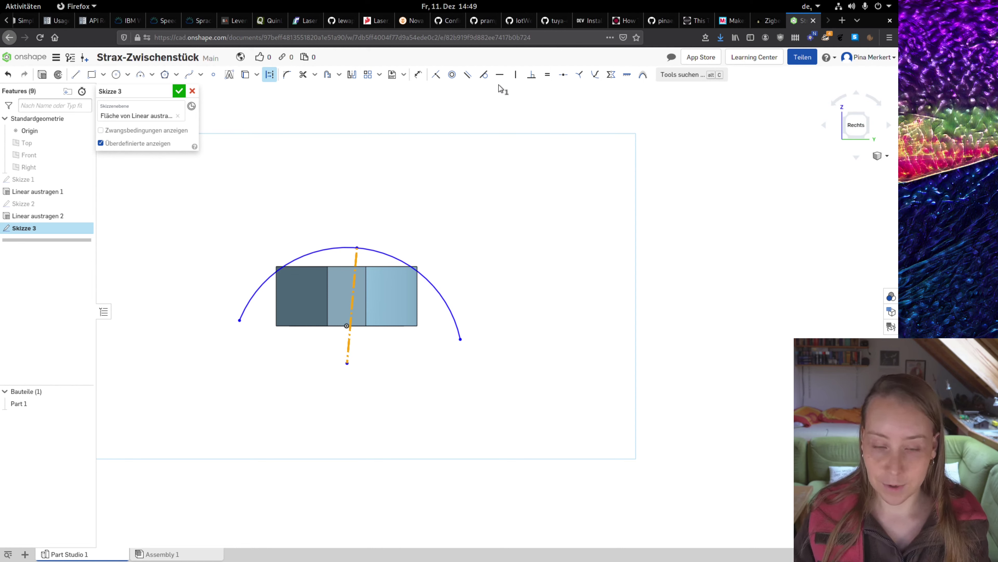
pyautogui.click(516, 76)
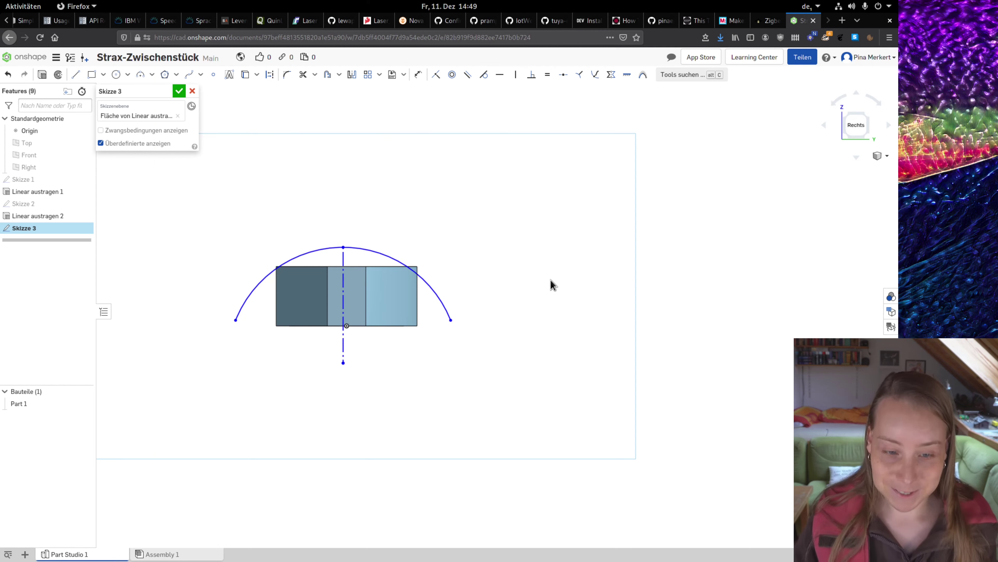
pyautogui.click(436, 75)
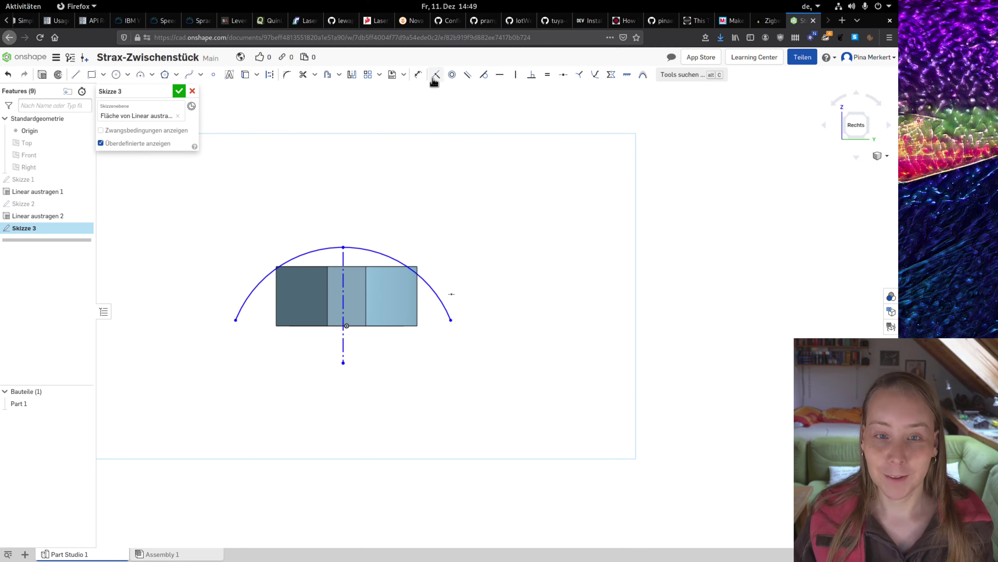
pyautogui.click(343, 295)
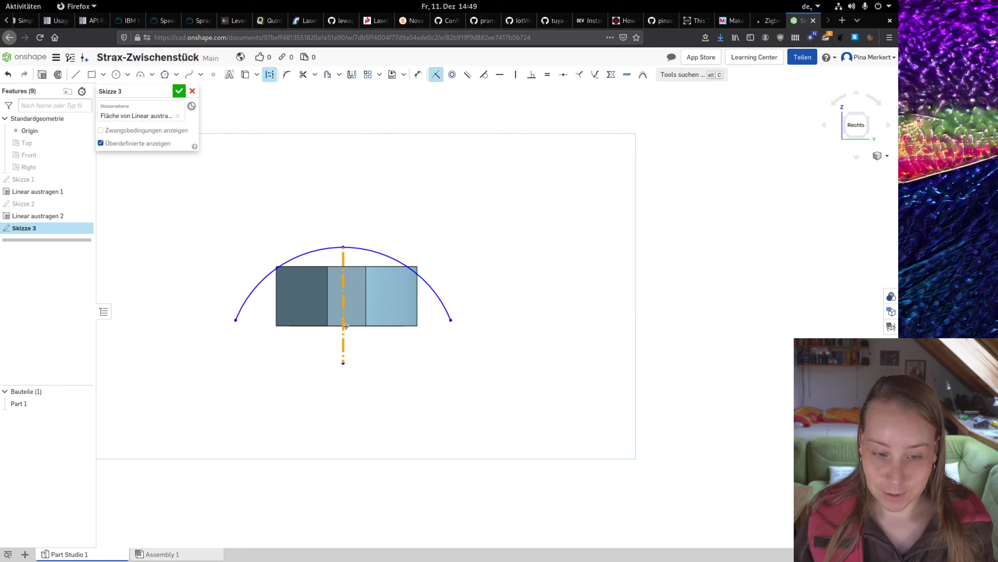
pyautogui.click(346, 325)
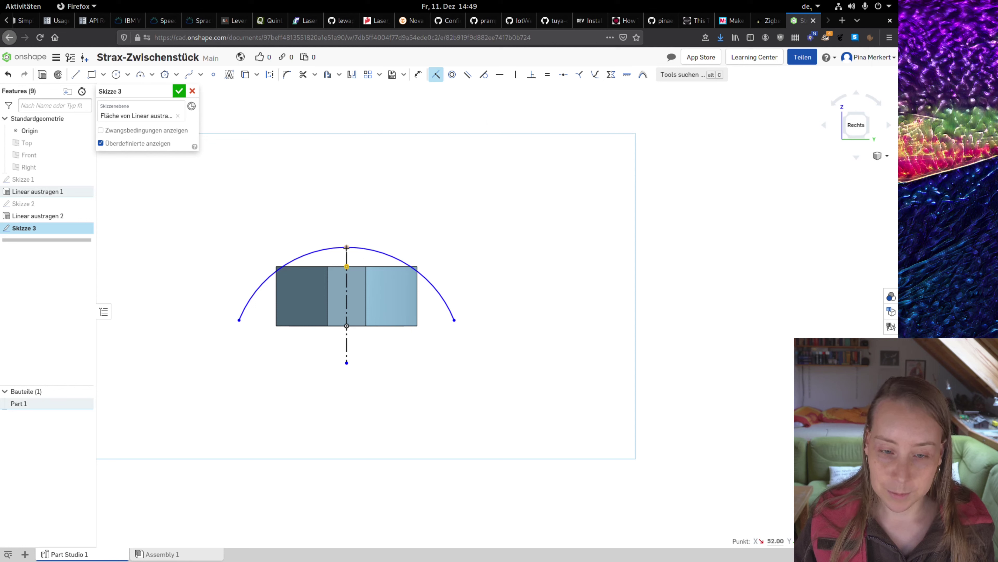
pyautogui.moveTo(347, 247); pyautogui.dragTo(346, 266)
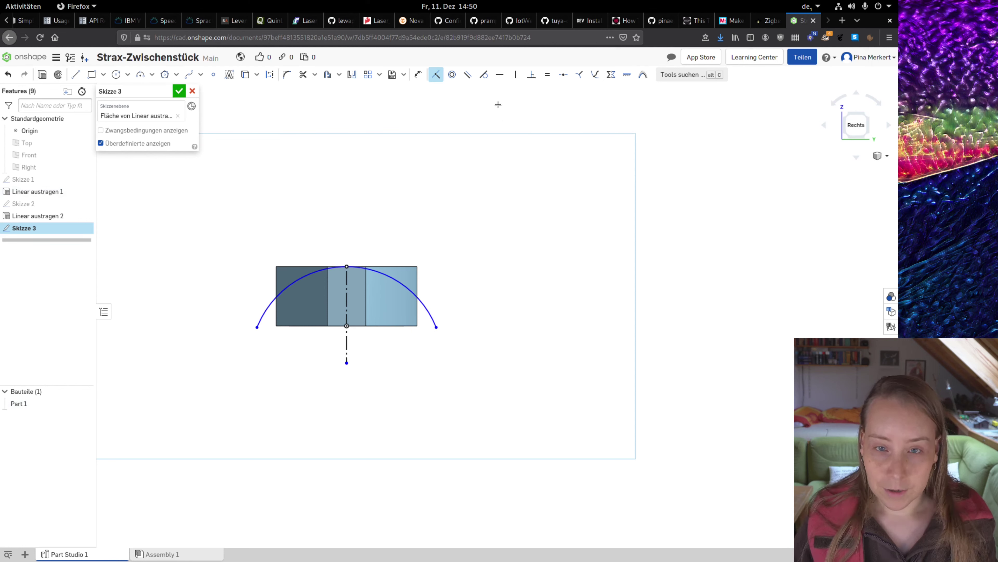
# - Level the arc's endpoints horizontally and drag the right end to the top-right corner
pyautogui.click(501, 75)
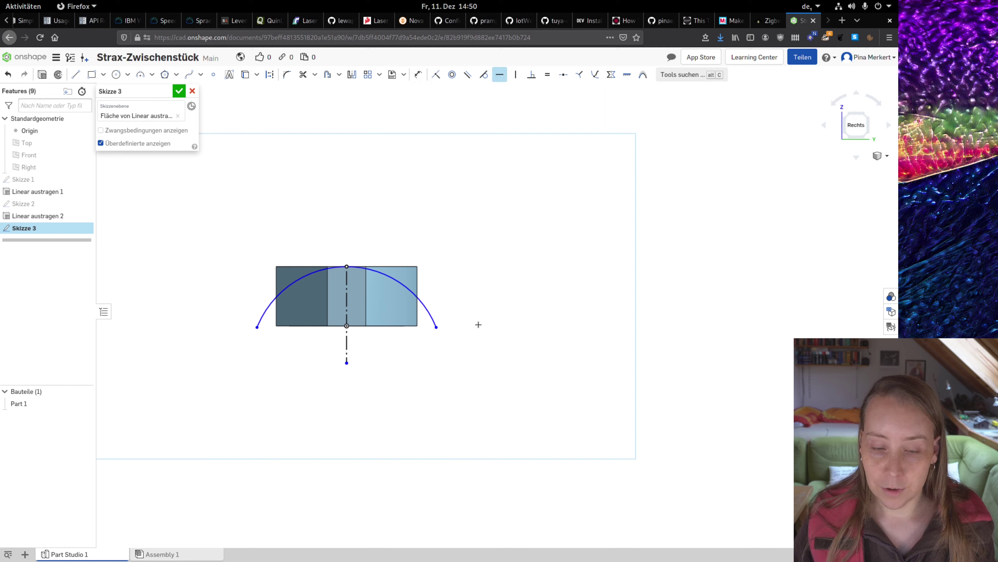
pyautogui.click(436, 327)
pyautogui.click(257, 328)
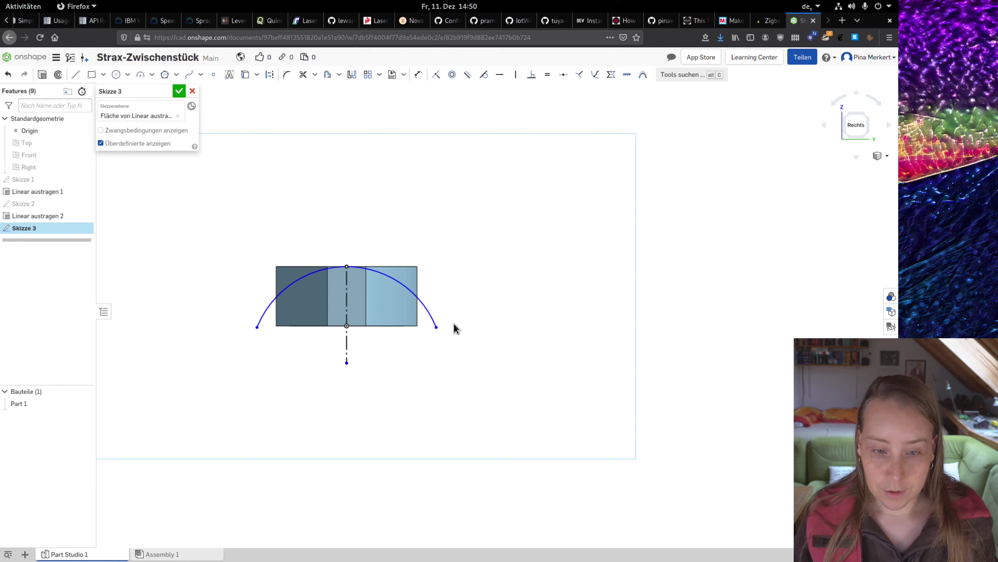
pyautogui.press('Escape')
pyautogui.moveTo(438, 331); pyautogui.dragTo(421, 276)
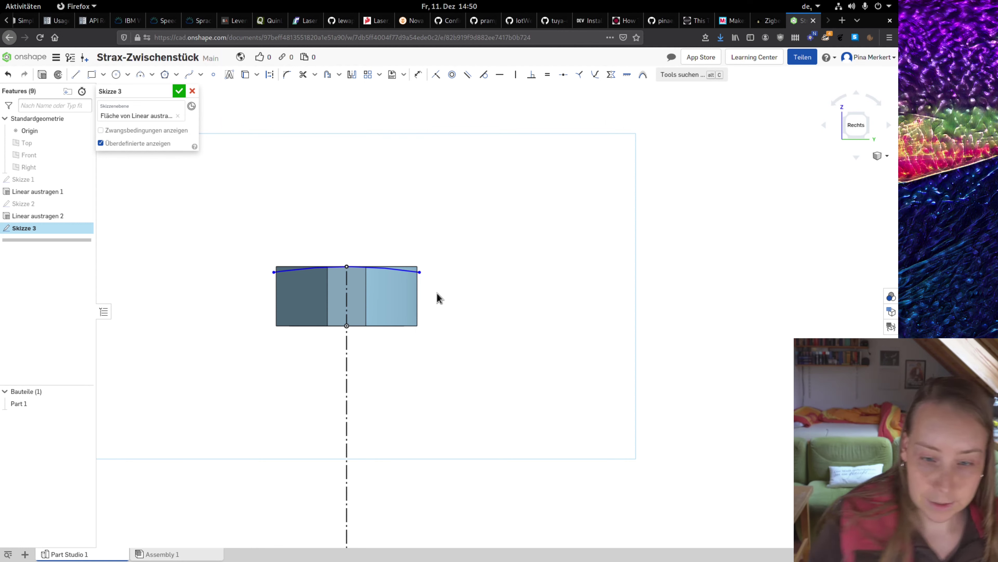
# - Dimension the curve end's height above the bottom edge as 16 mm
pyautogui.click(419, 75)
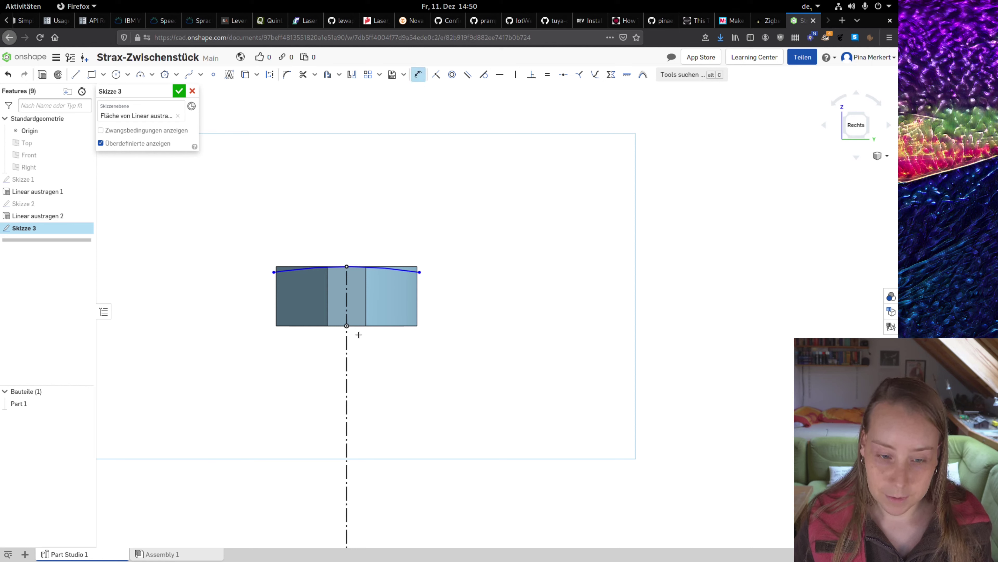
pyautogui.click(420, 272)
pyautogui.click(441, 300)
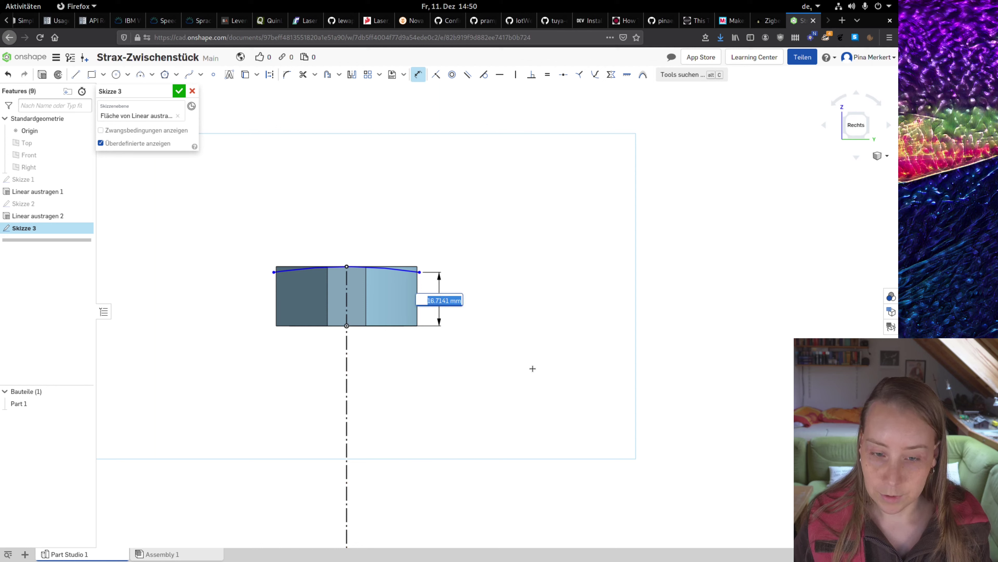
pyautogui.write('16')
pyautogui.press('Return')
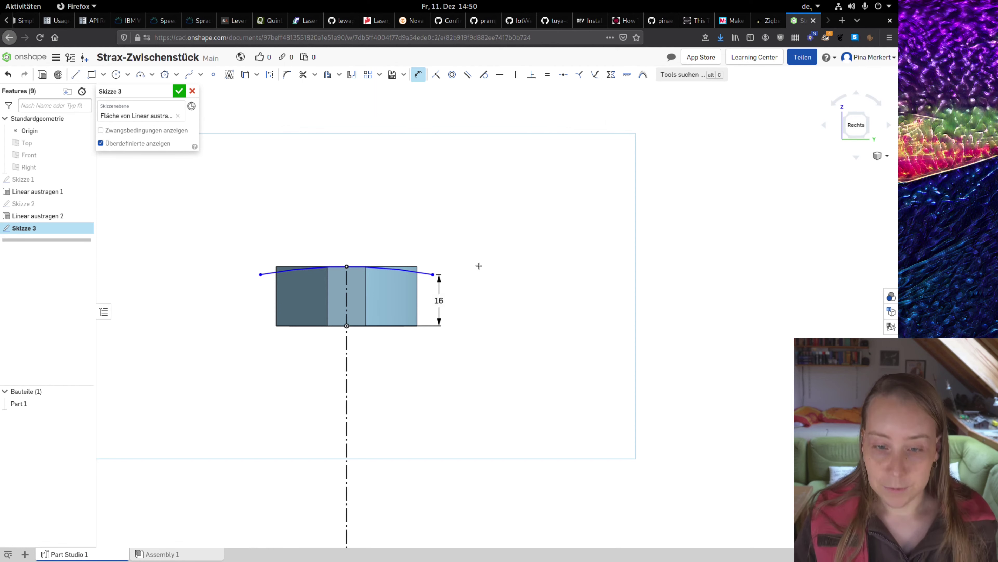
pyautogui.press('Escape')
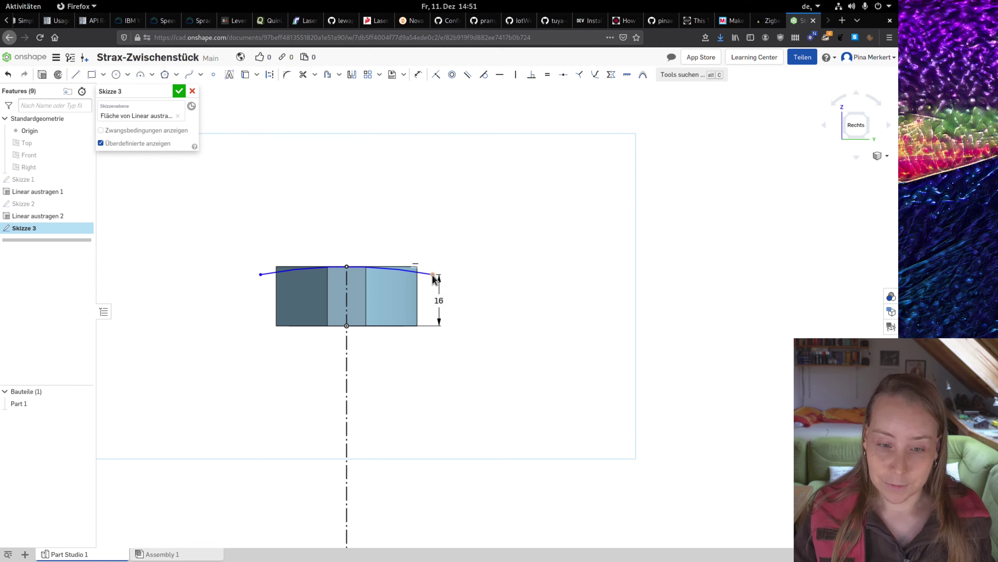
# - Place the curve's end on the block's right edge, dimensioned 22 mm from the centre
pyautogui.scroll(3, 408, 292)
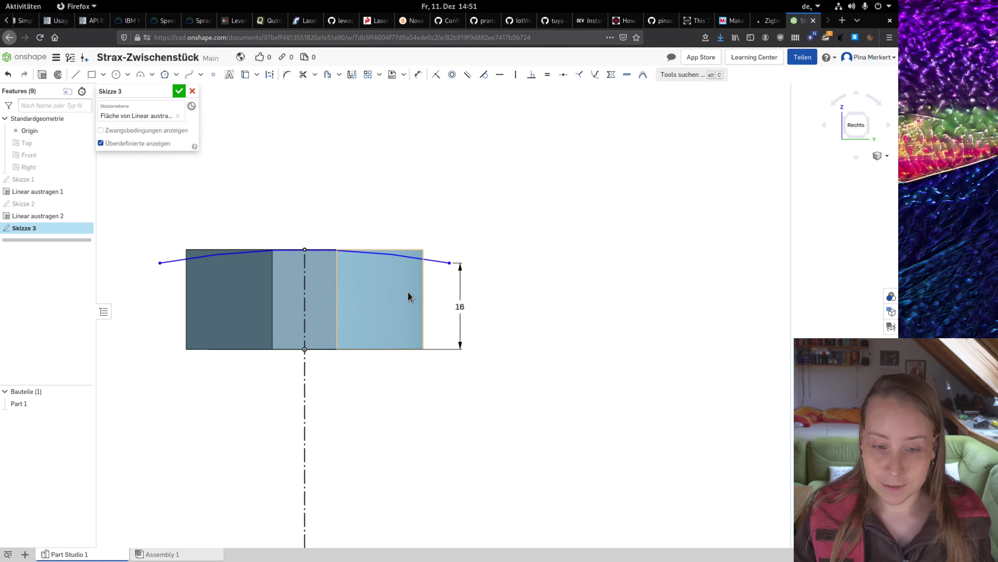
pyautogui.scroll(2, 409, 294)
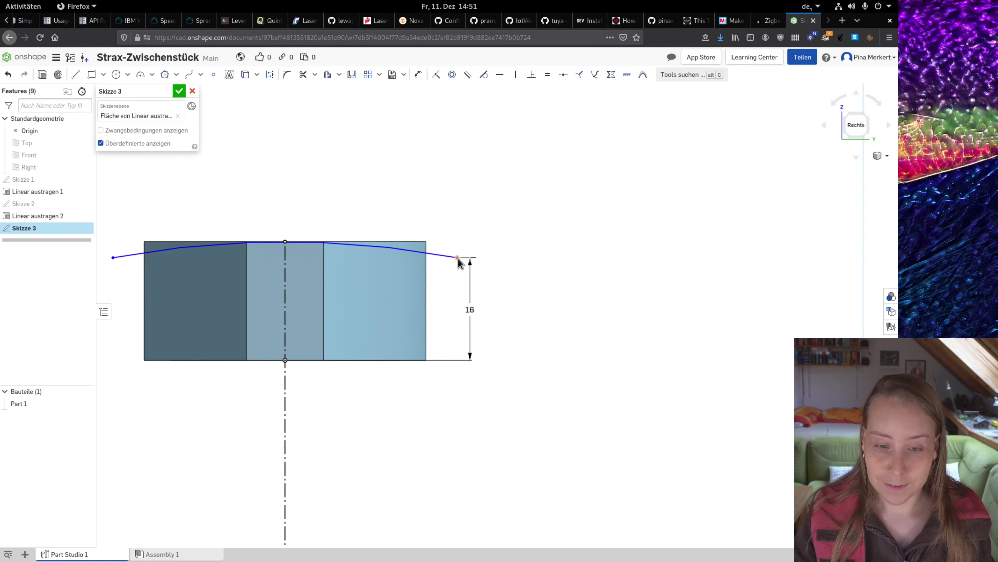
pyautogui.moveTo(457, 258); pyautogui.dragTo(427, 258)
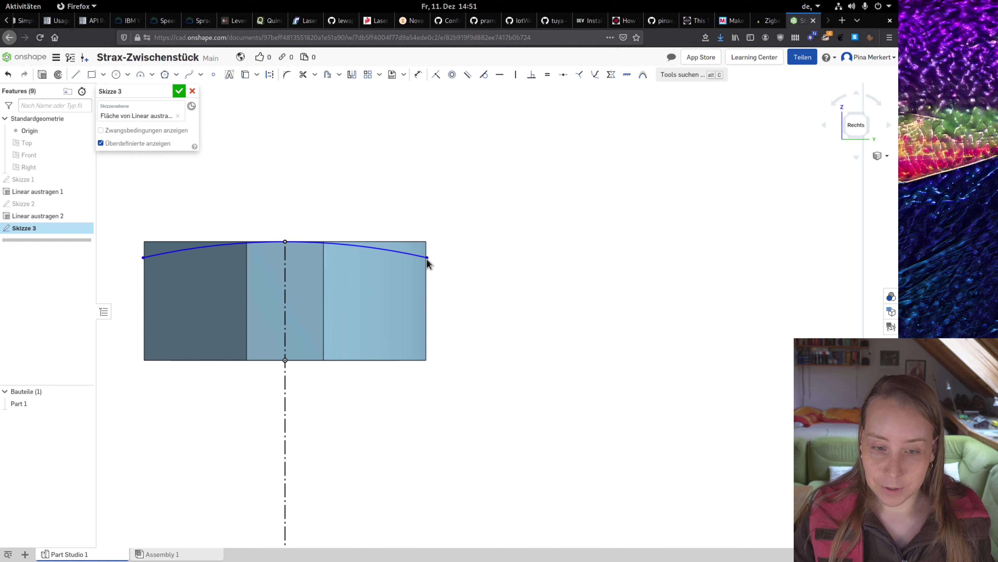
pyautogui.moveTo(428, 262); pyautogui.dragTo(430, 267)
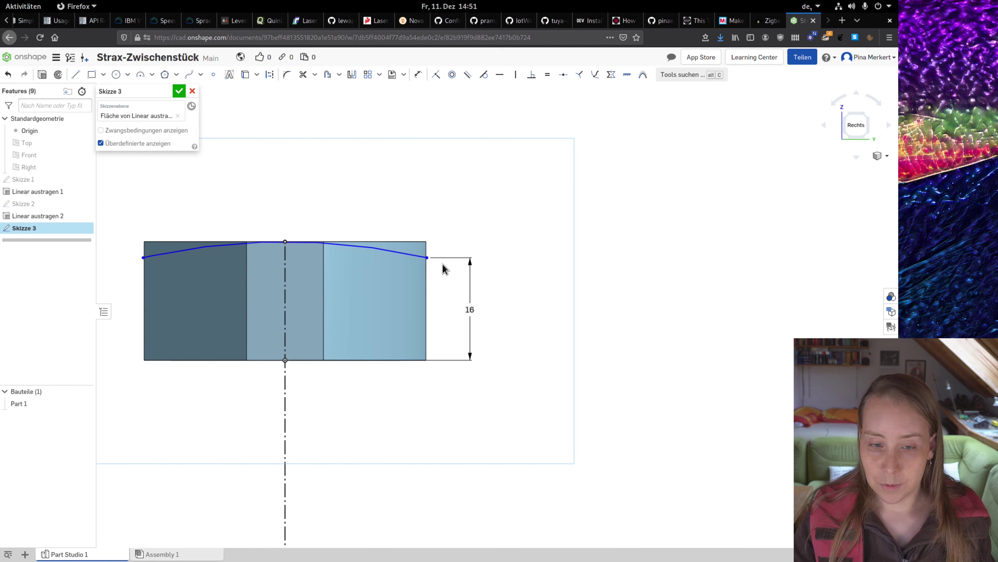
pyautogui.click(418, 75)
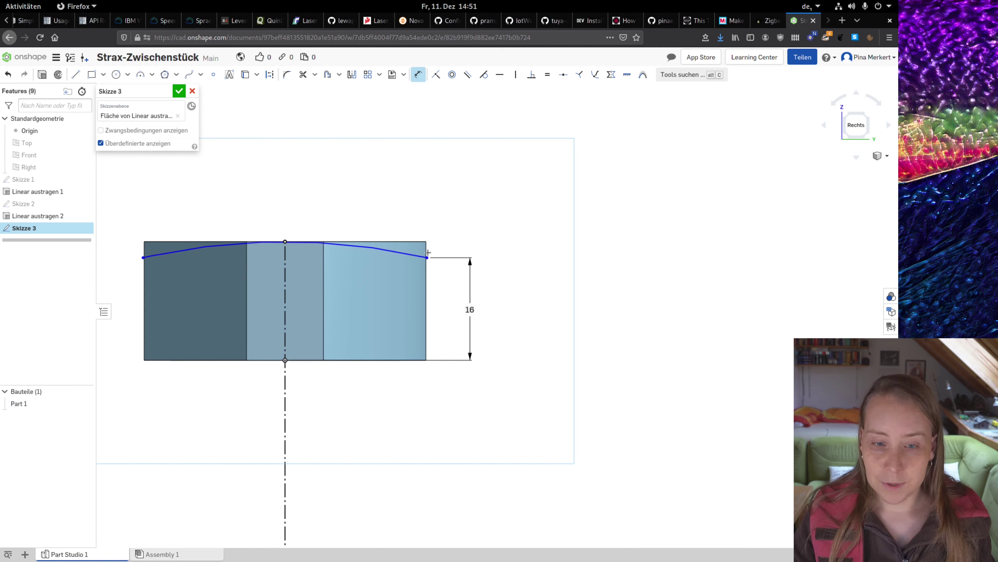
pyautogui.click(285, 360)
pyautogui.click(427, 257)
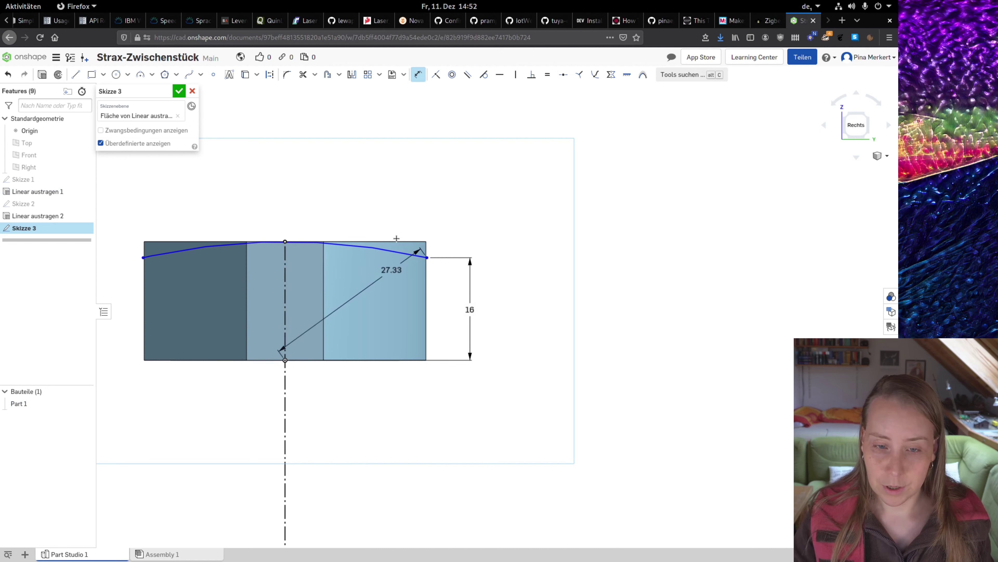
pyautogui.click(360, 201)
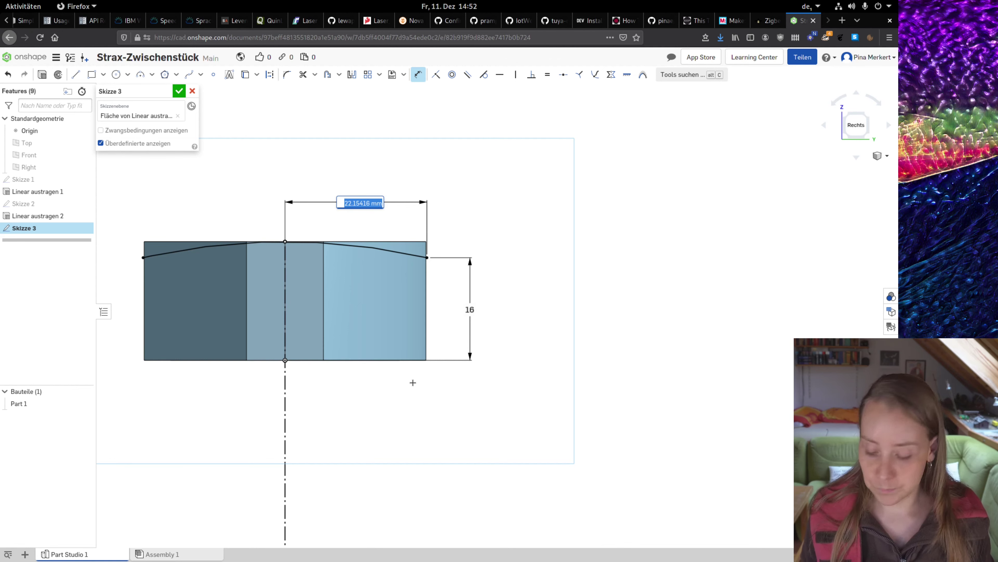
pyautogui.write('22')
pyautogui.press('Return')
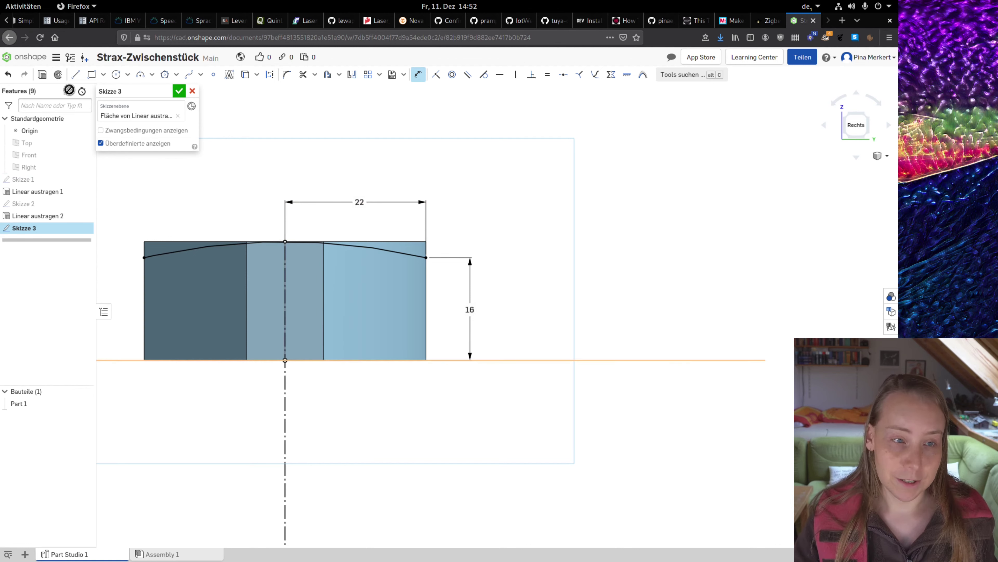
# - Draw the left, bottom and right edge lines to close the profile beneath the curve
pyautogui.click(75, 77)
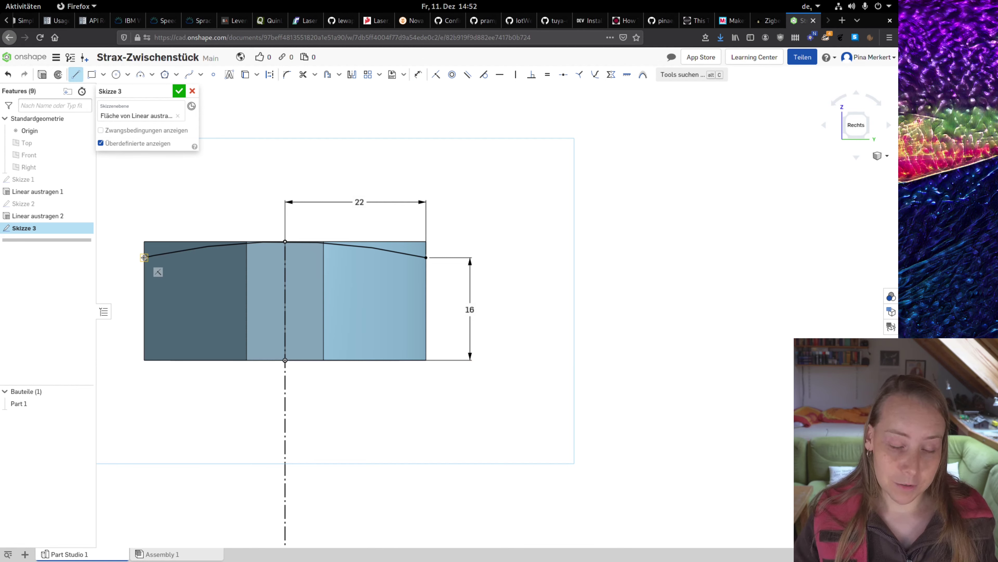
pyautogui.click(144, 257)
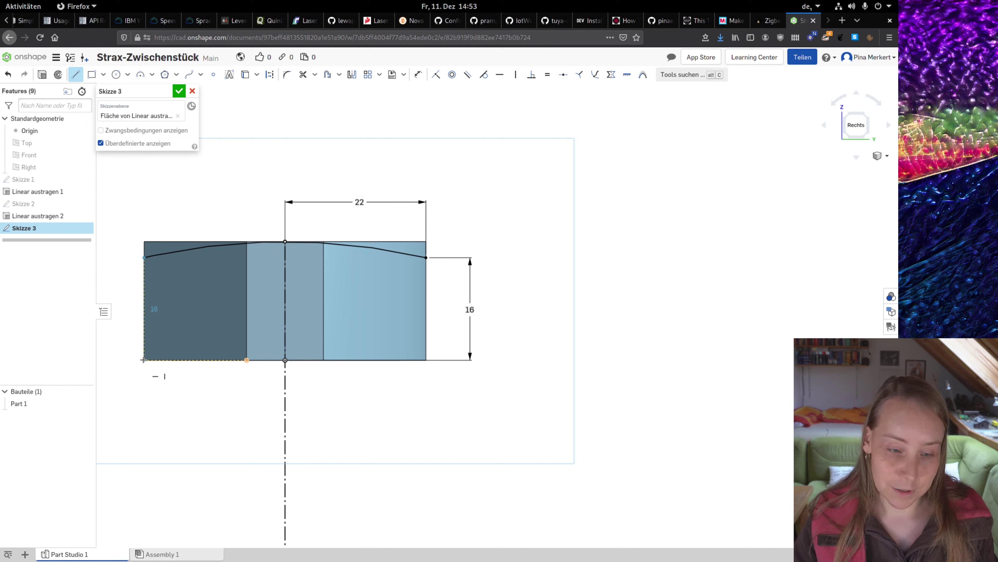
pyautogui.click(143, 359)
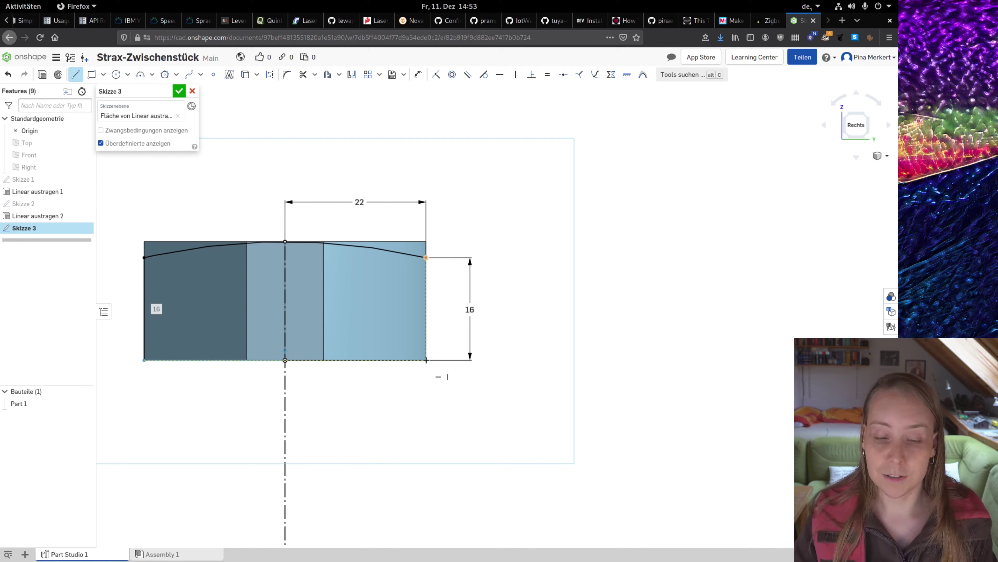
pyautogui.click(426, 360)
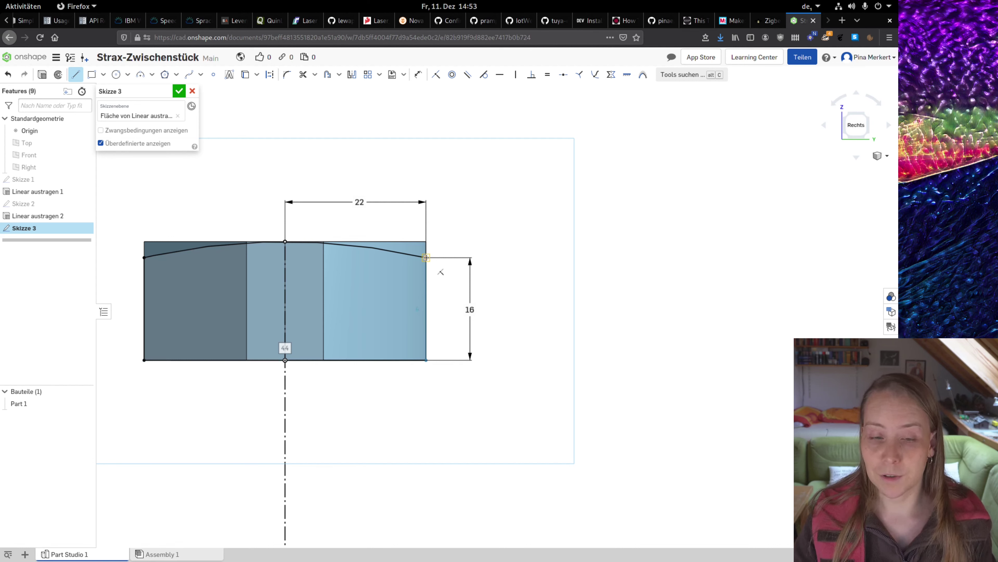
pyautogui.click(426, 257)
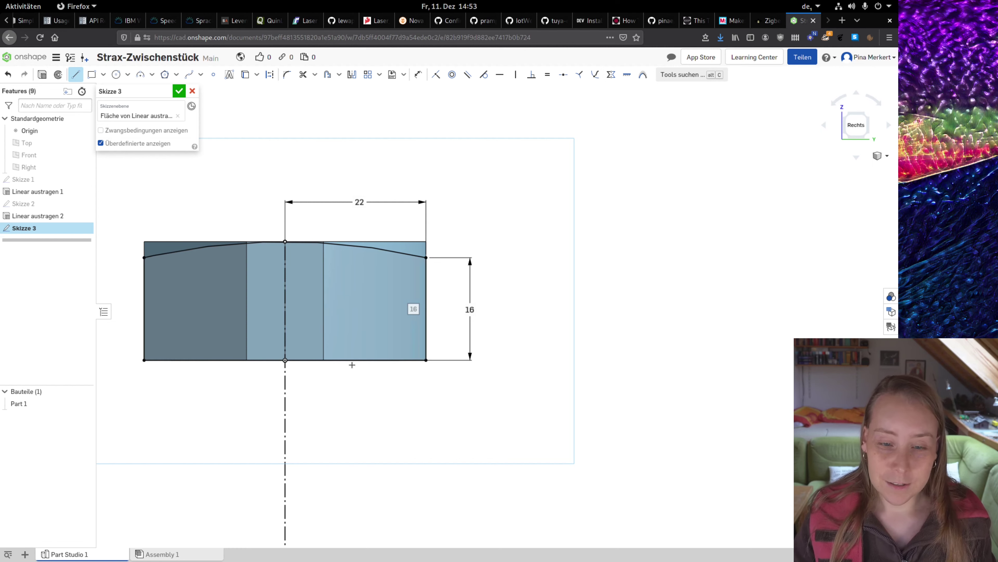
pyautogui.moveTo(306, 285); pyautogui.dragTo(483, 286, button='middle')
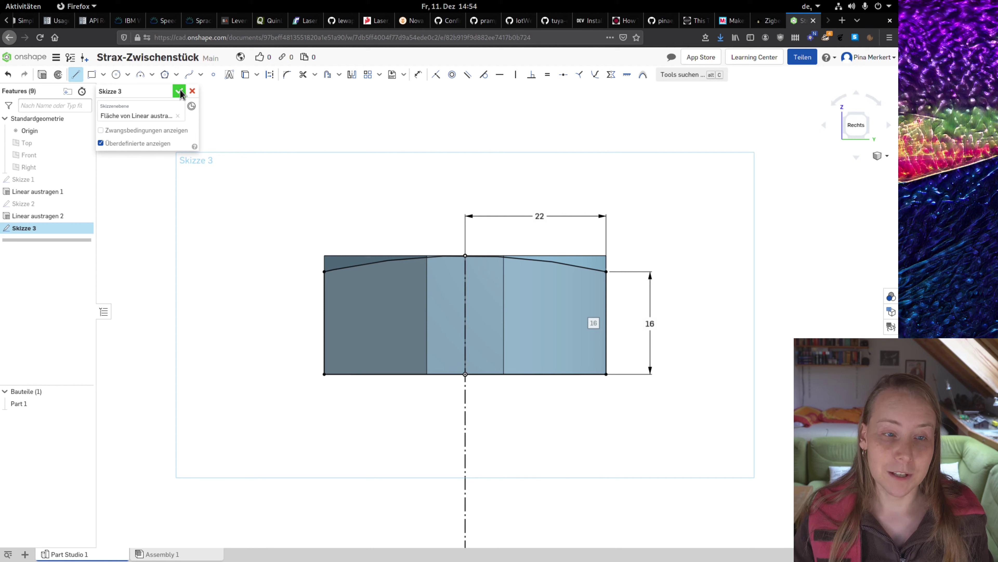
# - Finish the sketch and preview Linear austragen 3 on the three Skizze 3 regions in isometric
pyautogui.click(180, 93)
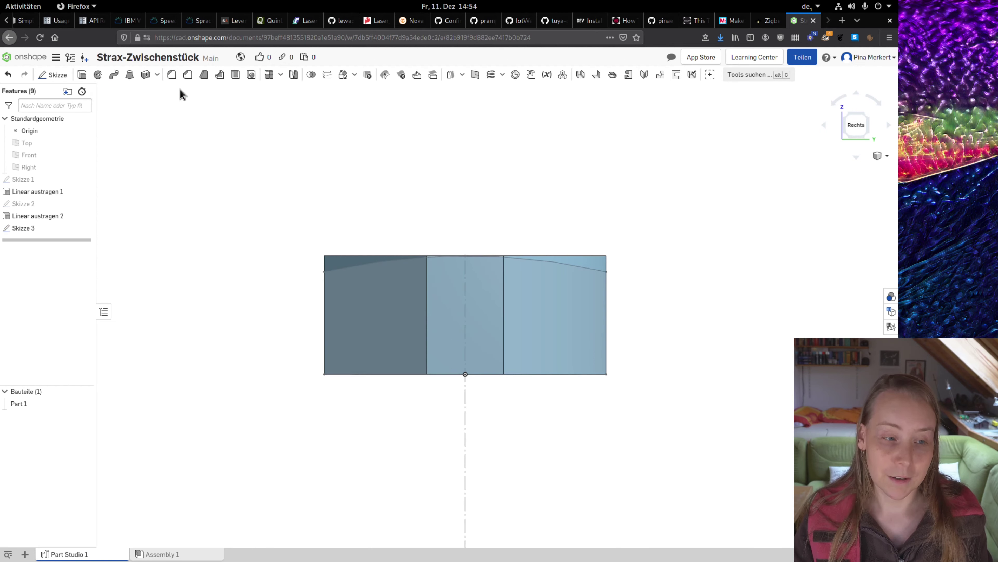
pyautogui.click(82, 76)
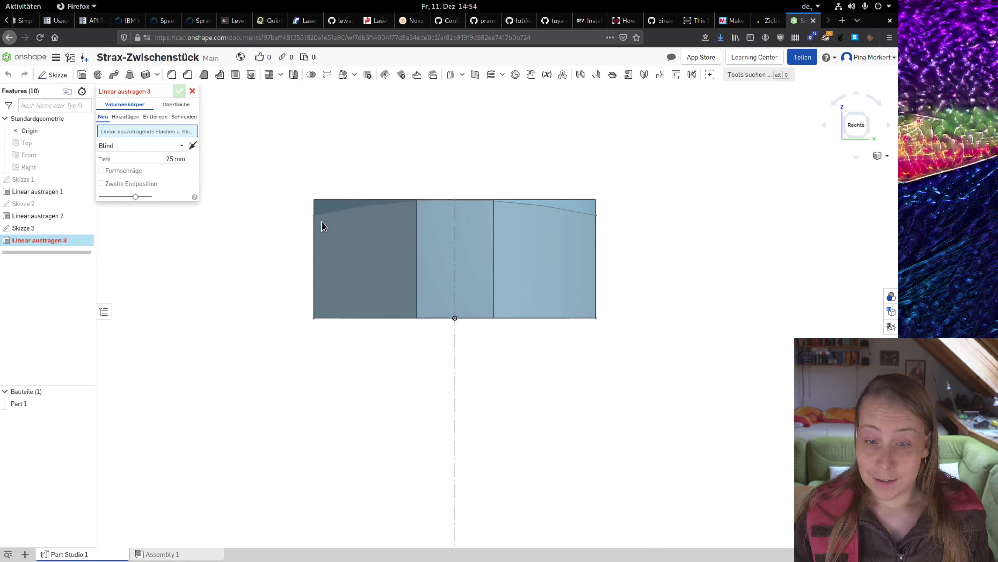
pyautogui.moveTo(323, 223)
pyautogui.mouseDown(button='right')
pyautogui.moveTo(370, 273)
pyautogui.moveTo(357, 232)
pyautogui.mouseUp(button='right')
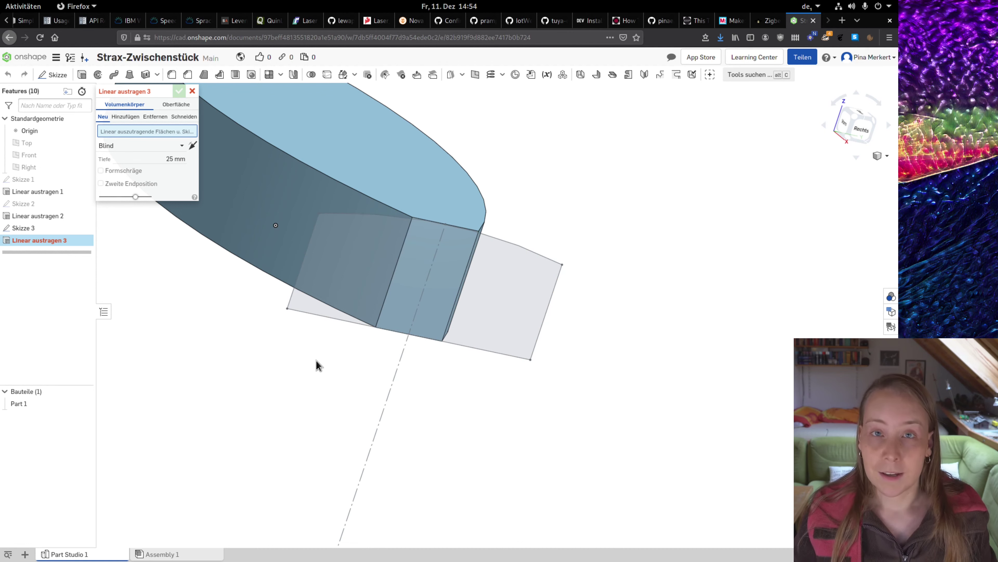
pyautogui.click(350, 263)
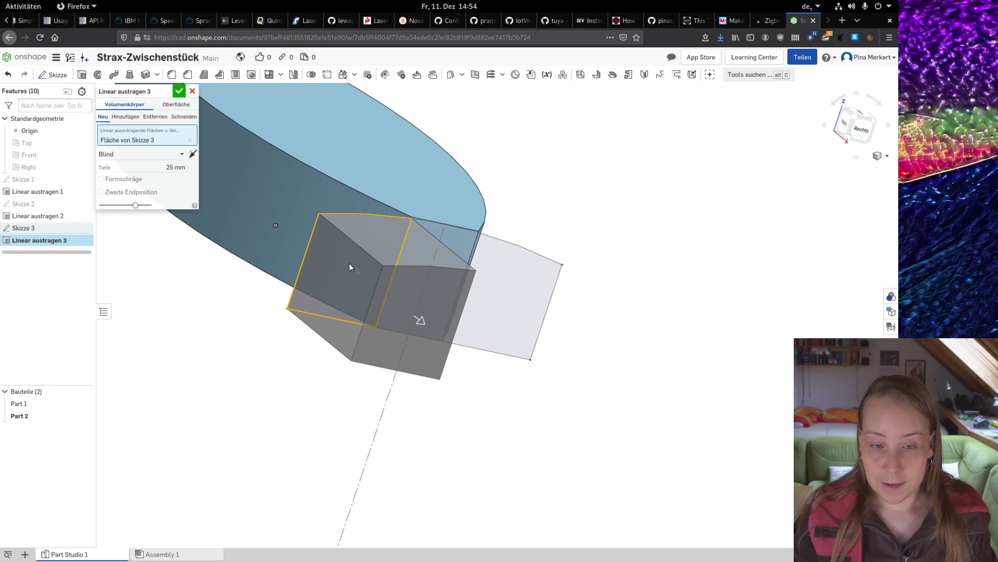
pyautogui.click(458, 240)
pyautogui.click(543, 269)
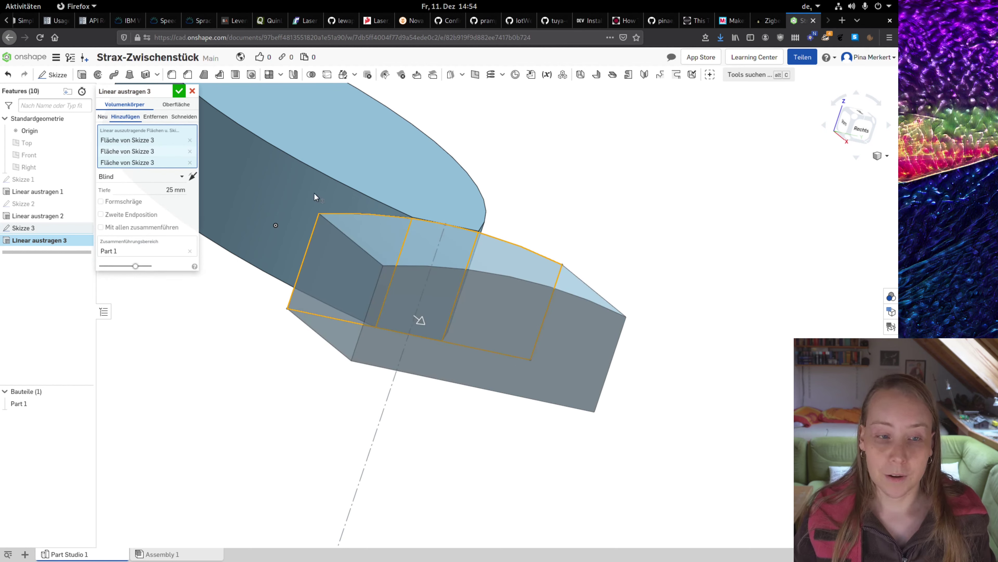
pyautogui.moveTo(326, 190); pyautogui.dragTo(471, 271, button='middle')
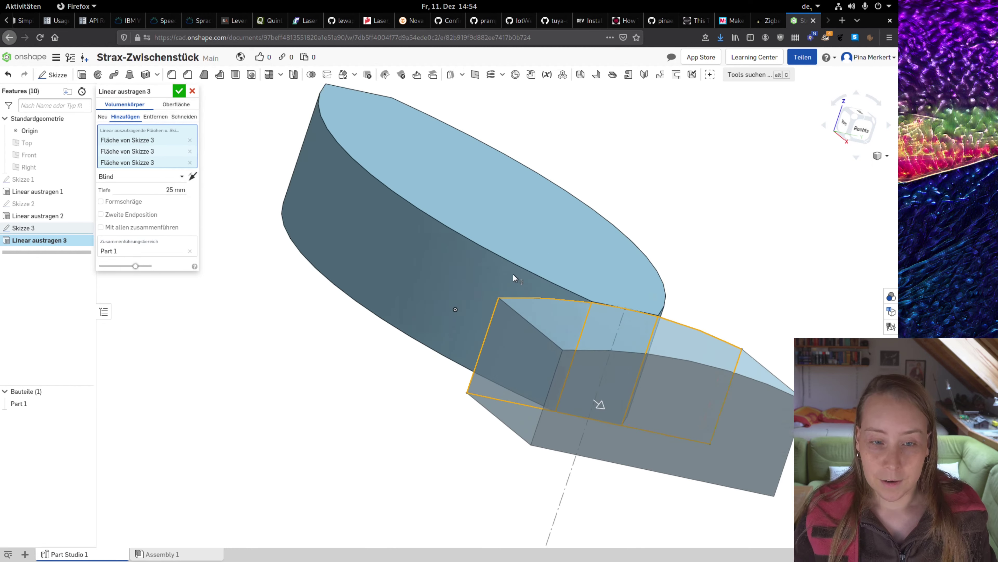
pyautogui.moveTo(401, 236)
pyautogui.mouseDown(button='right')
pyautogui.moveTo(394, 243)
pyautogui.moveTo(415, 244)
pyautogui.mouseUp(button='right')
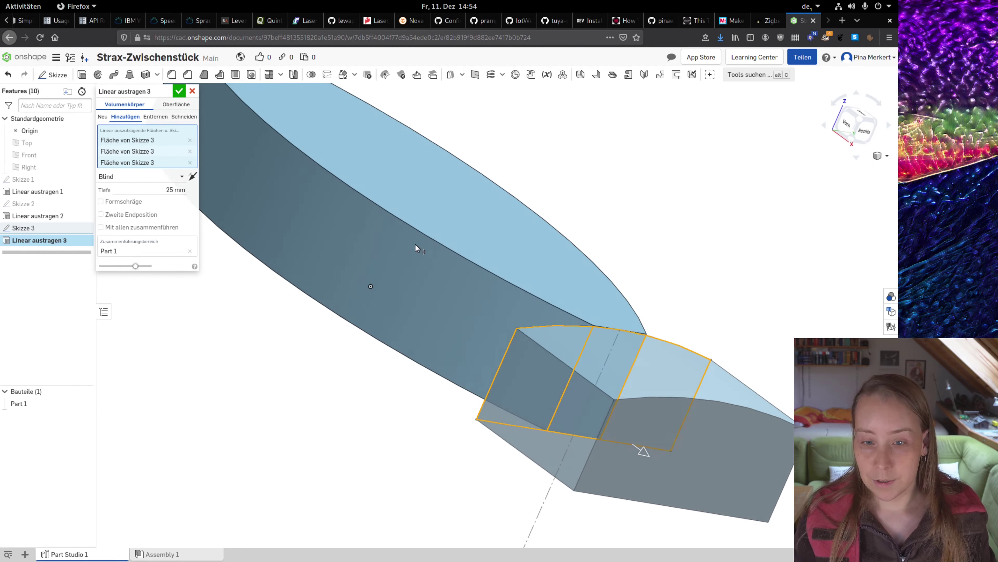
pyautogui.click(866, 127)
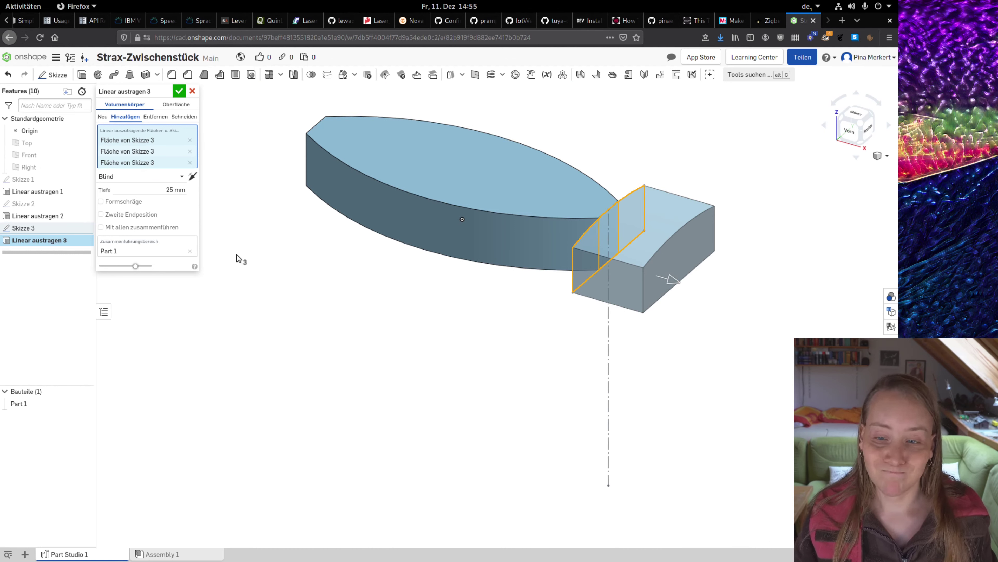
# - Set Linear austragen 3 to Schneiden, ending Bis Fläche at the first extrude's end face
pyautogui.click(154, 117)
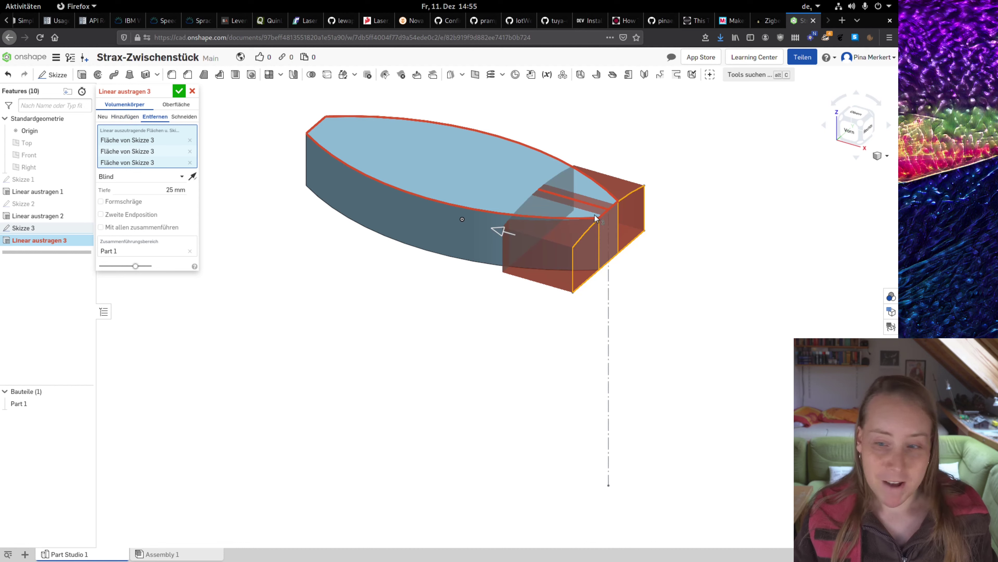
pyautogui.click(184, 117)
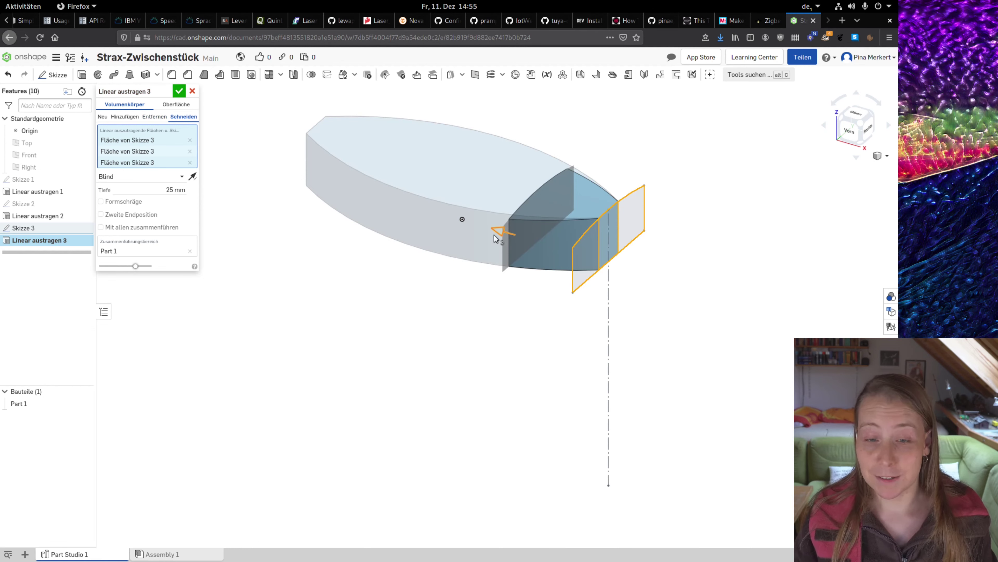
pyautogui.click(181, 177)
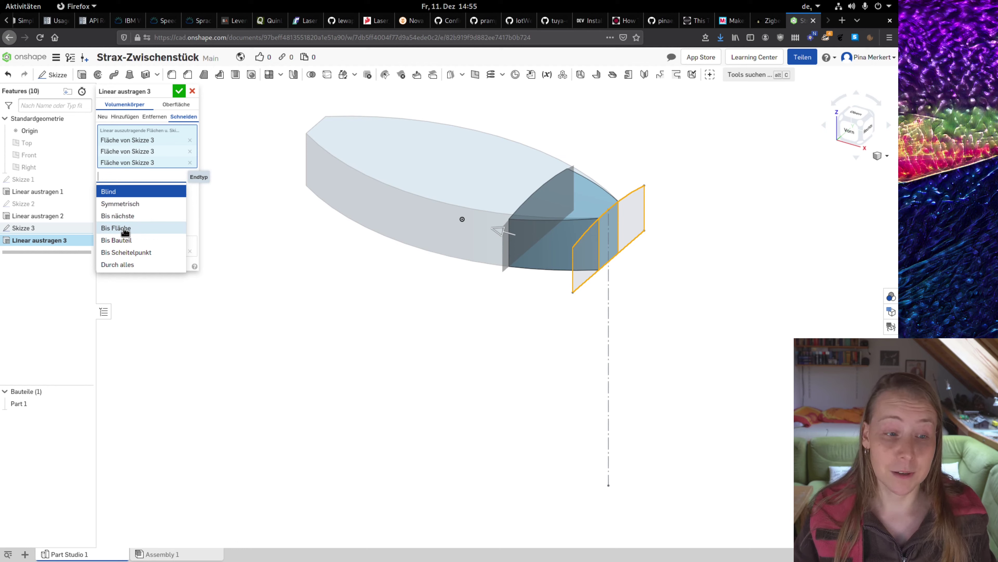
pyautogui.click(125, 232)
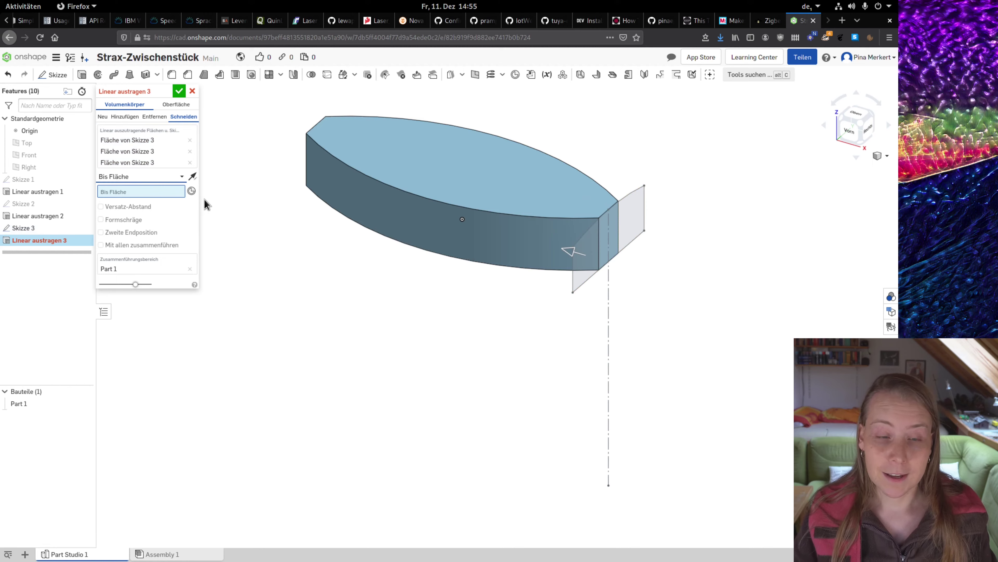
pyautogui.moveTo(248, 227)
pyautogui.mouseDown(button='right')
pyautogui.moveTo(292, 263)
pyautogui.moveTo(340, 279)
pyautogui.moveTo(312, 278)
pyautogui.mouseUp(button='right')
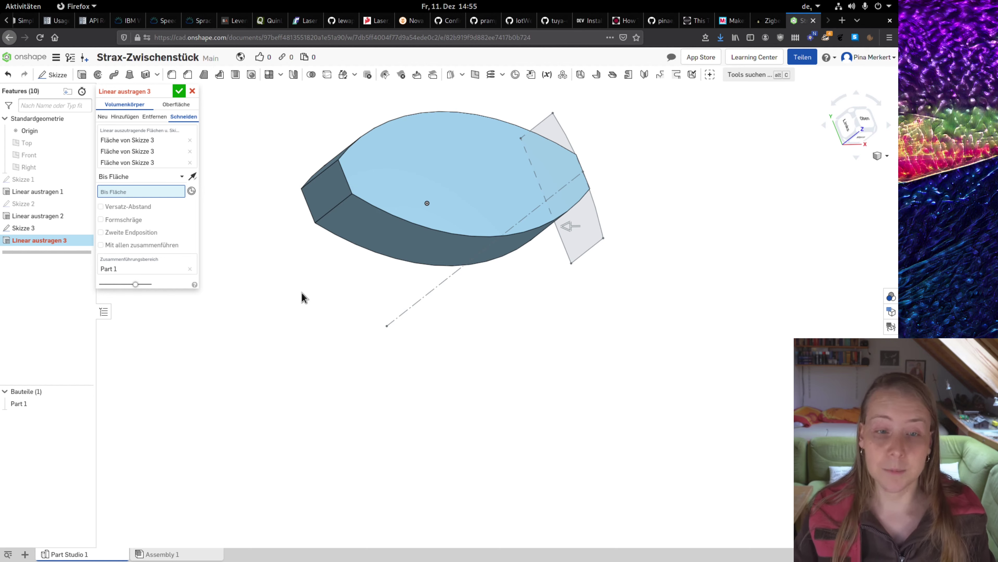
pyautogui.click(328, 189)
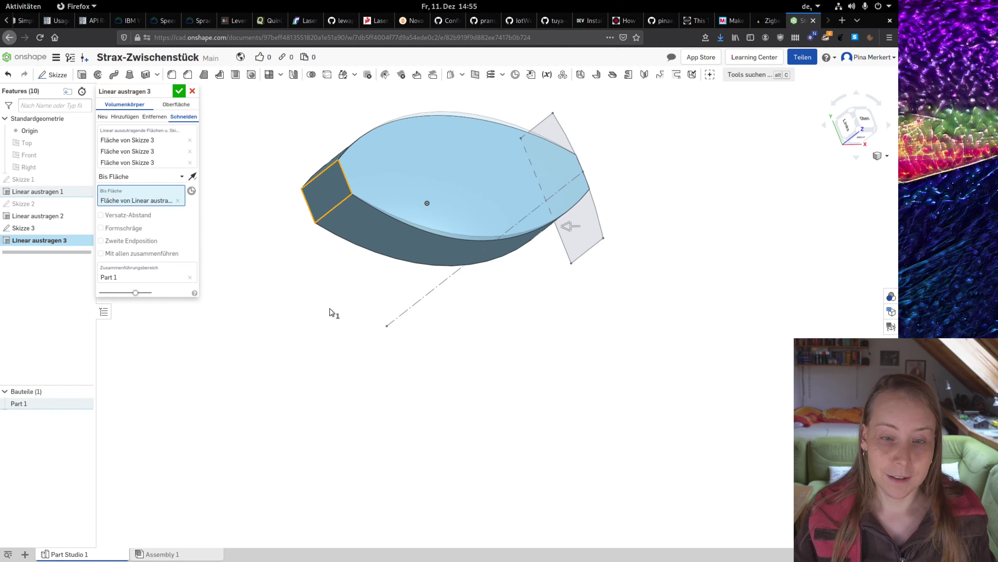
pyautogui.moveTo(332, 311)
pyautogui.mouseDown(button='right')
pyautogui.moveTo(282, 232)
pyautogui.moveTo(289, 265)
pyautogui.mouseUp(button='right')
pyautogui.moveTo(332, 208)
pyautogui.mouseDown(button='middle')
pyautogui.moveTo(465, 354)
pyautogui.moveTo(413, 326)
pyautogui.mouseUp(button='middle')
pyautogui.moveTo(454, 361); pyautogui.dragTo(420, 348, button='right')
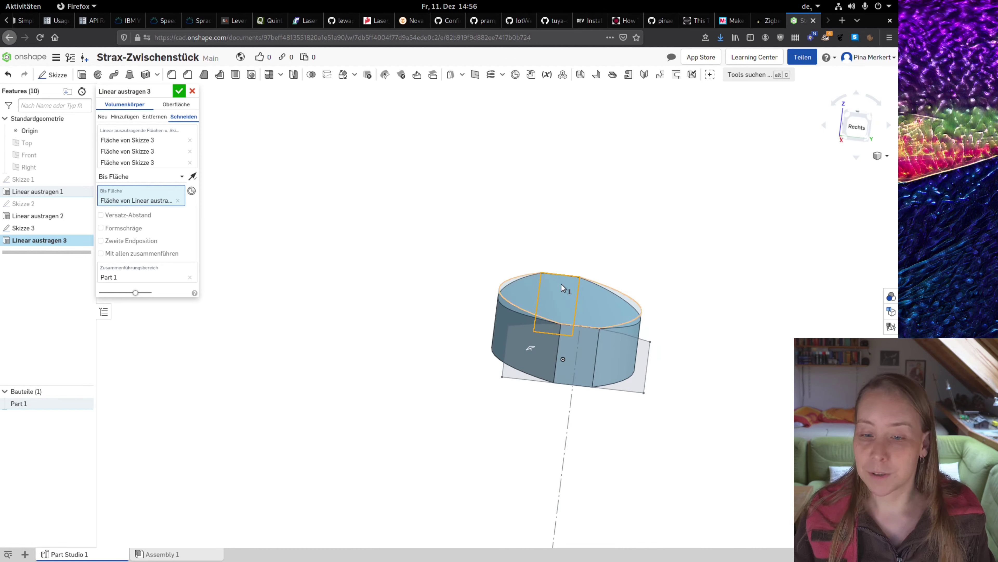
# - Accept Linear austragen 3 and orbit to the part's underside showing the round recess
pyautogui.click(179, 92)
pyautogui.moveTo(397, 274)
pyautogui.mouseDown(button='right')
pyautogui.moveTo(423, 300)
pyautogui.moveTo(436, 284)
pyautogui.moveTo(452, 285)
pyautogui.moveTo(560, 323)
pyautogui.moveTo(550, 314)
pyautogui.moveTo(536, 309)
pyautogui.moveTo(560, 330)
pyautogui.moveTo(522, 310)
pyautogui.moveTo(508, 317)
pyautogui.mouseUp(button='right')
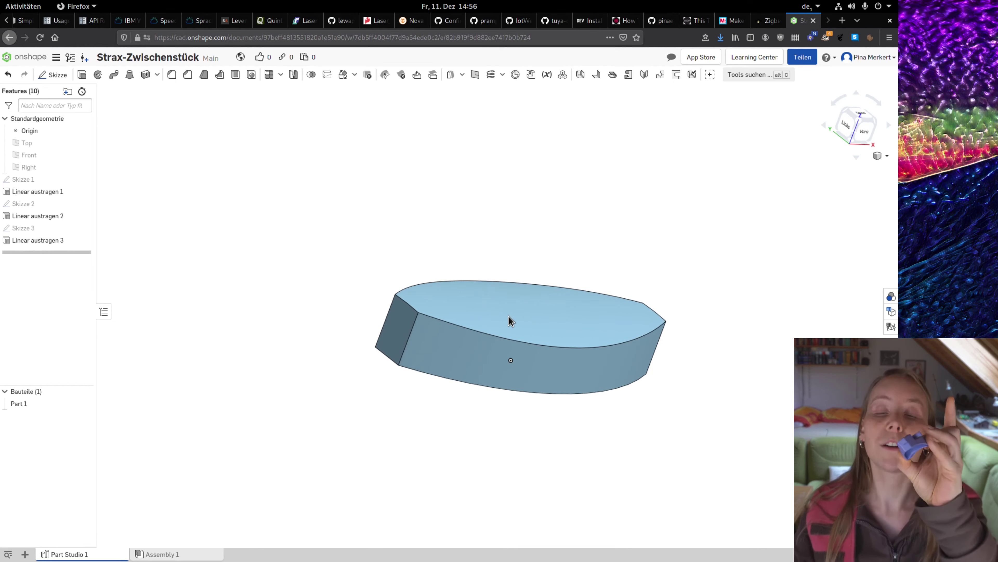
pyautogui.moveTo(508, 316); pyautogui.dragTo(485, 315, button='right')
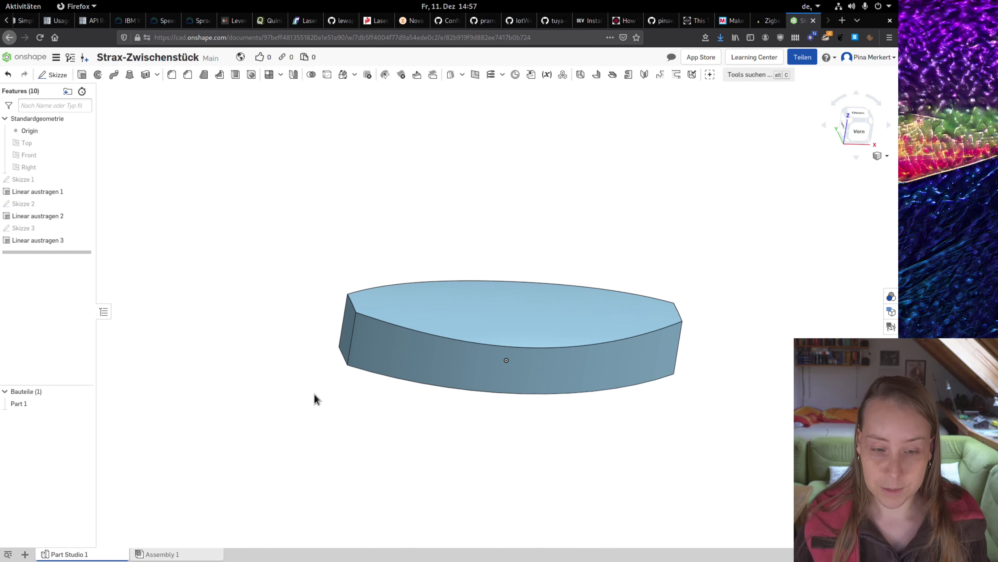
pyautogui.moveTo(409, 456); pyautogui.dragTo(439, 408, button='right')
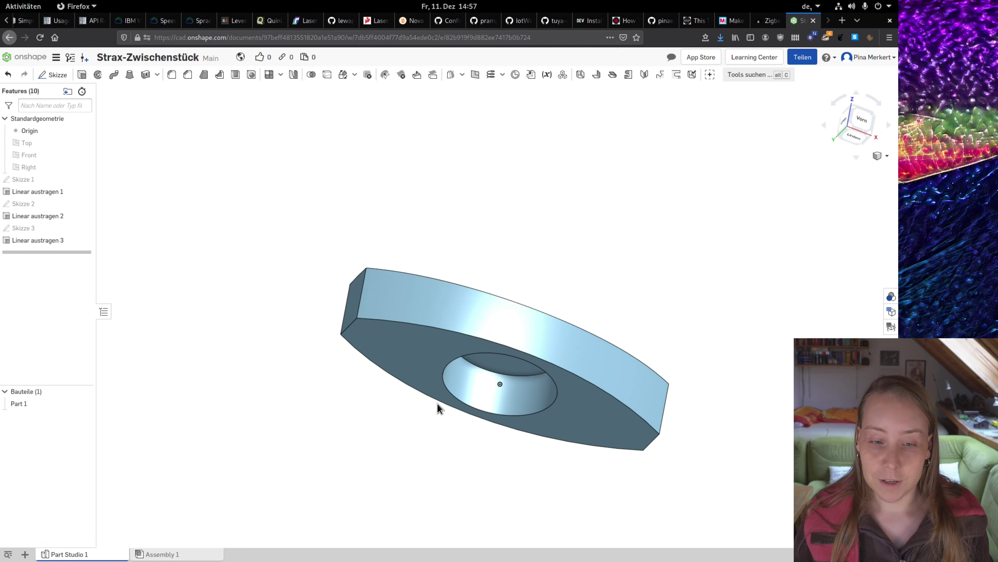
# - Create Skizze 4 on the part's bottom face, viewed normal to the plane
pyautogui.click(54, 75)
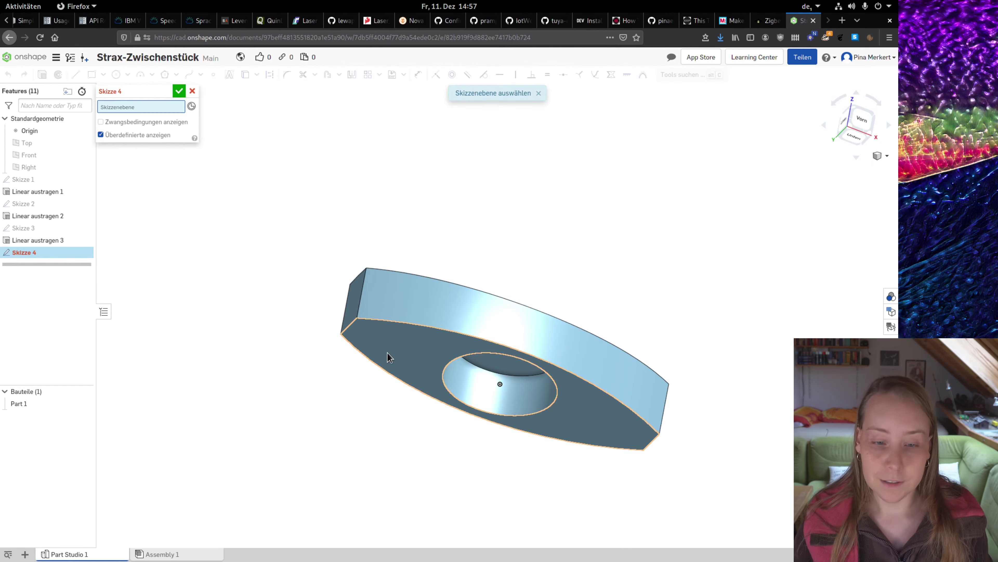
pyautogui.click(401, 352)
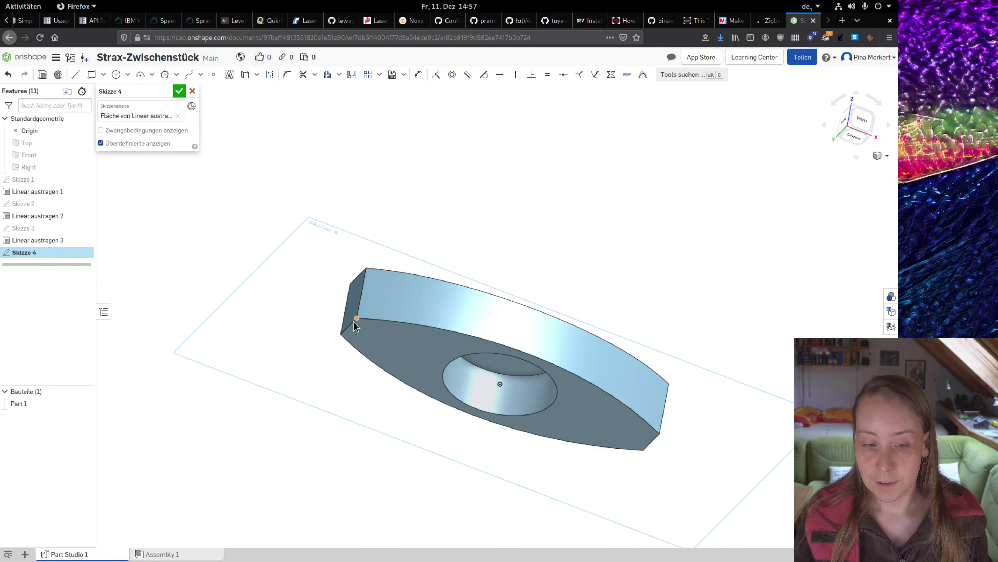
pyautogui.rightClick(297, 287)
pyautogui.click(329, 356)
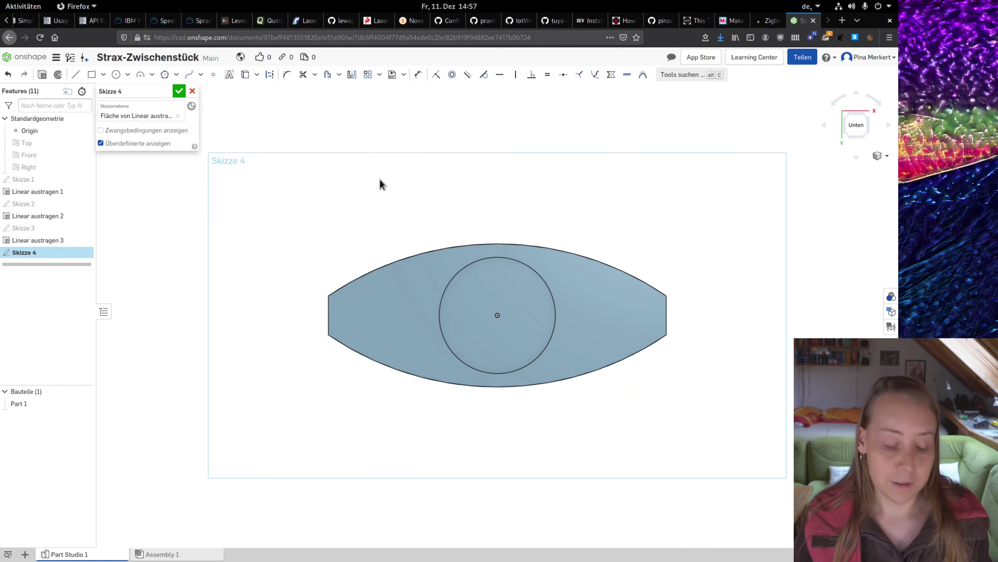
# - Draw three-point arcs at the eye outline's upper-left and lower-left corners
pyautogui.click(144, 78)
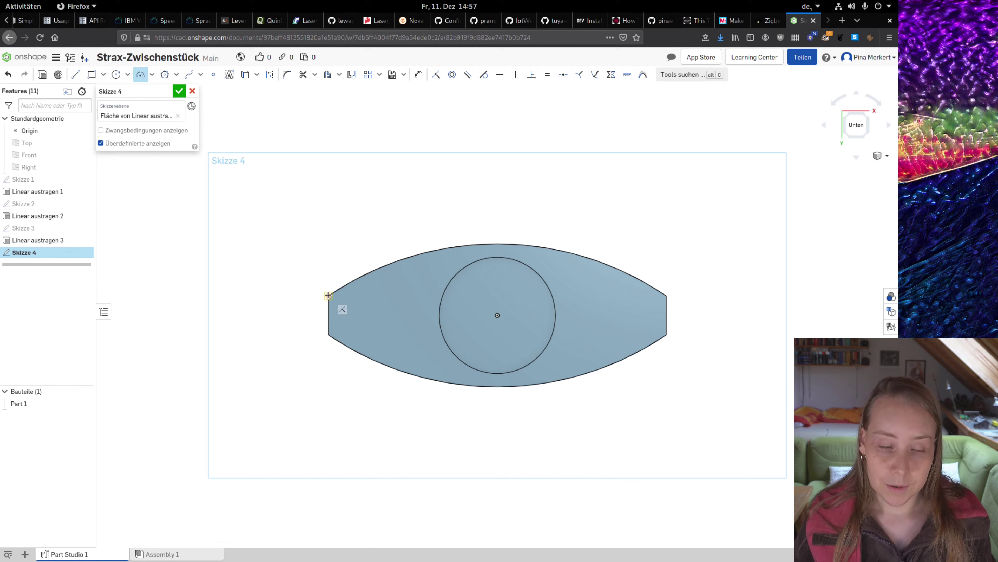
pyautogui.click(152, 76)
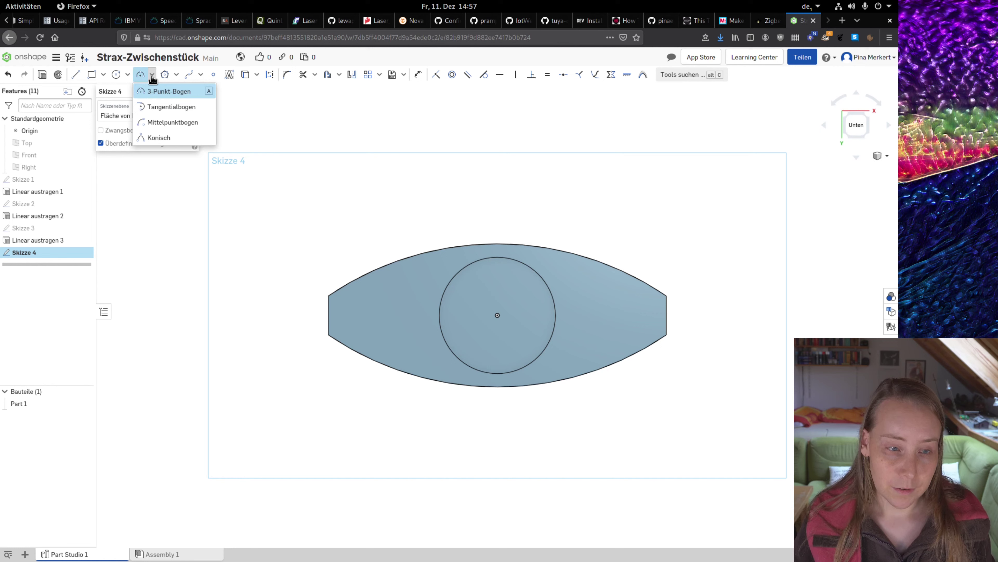
pyautogui.click(169, 91)
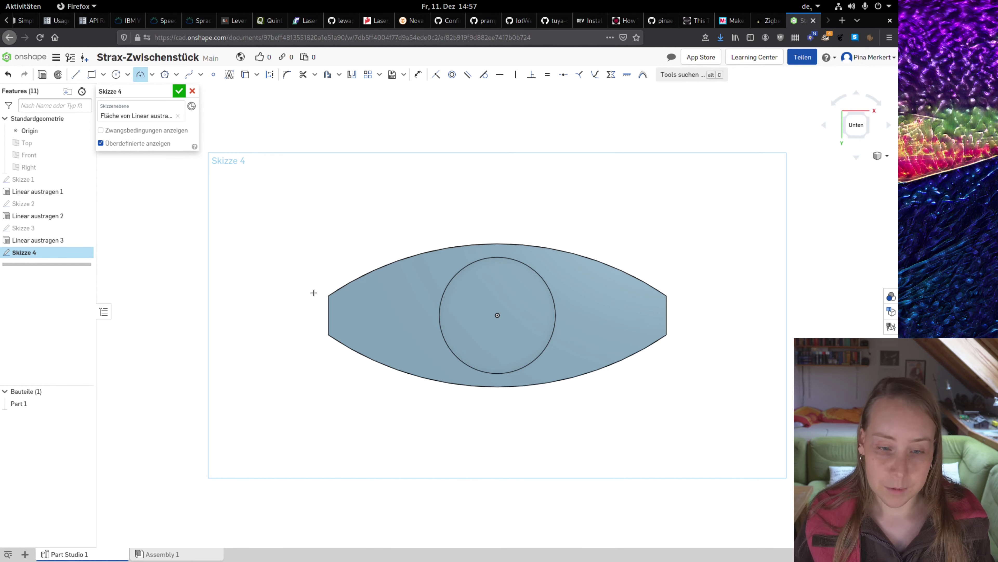
pyautogui.click(328, 295)
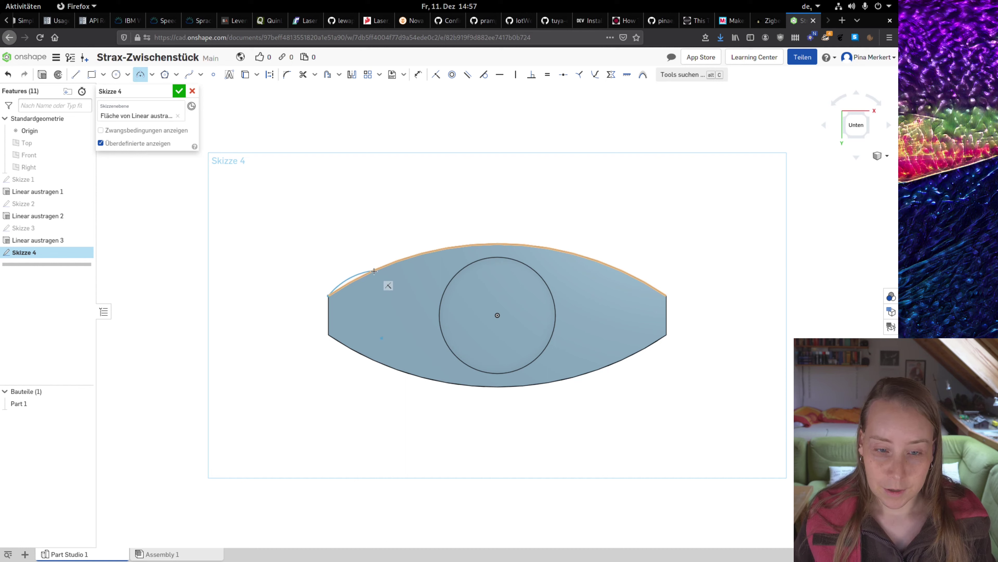
pyautogui.click(375, 268)
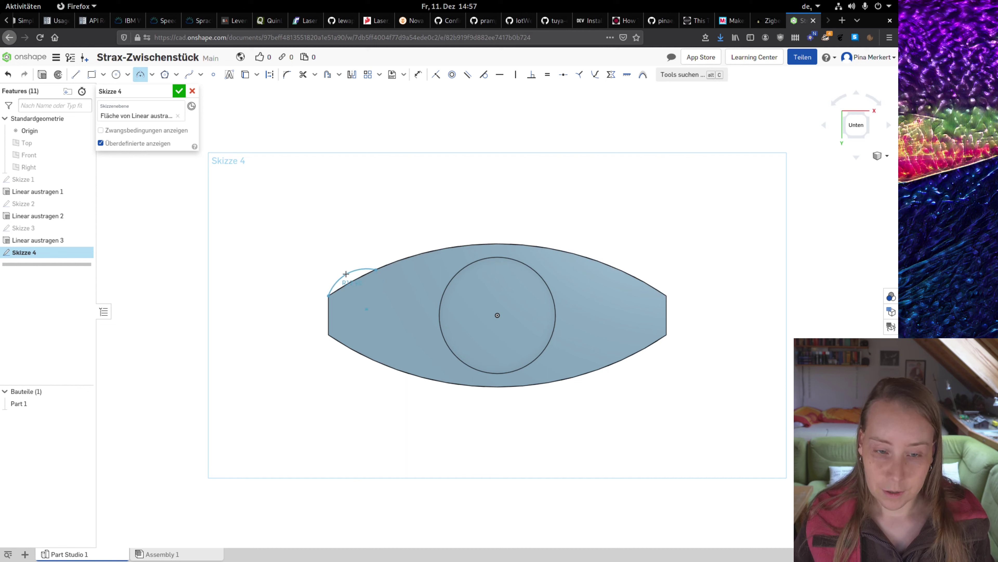
pyautogui.click(355, 270)
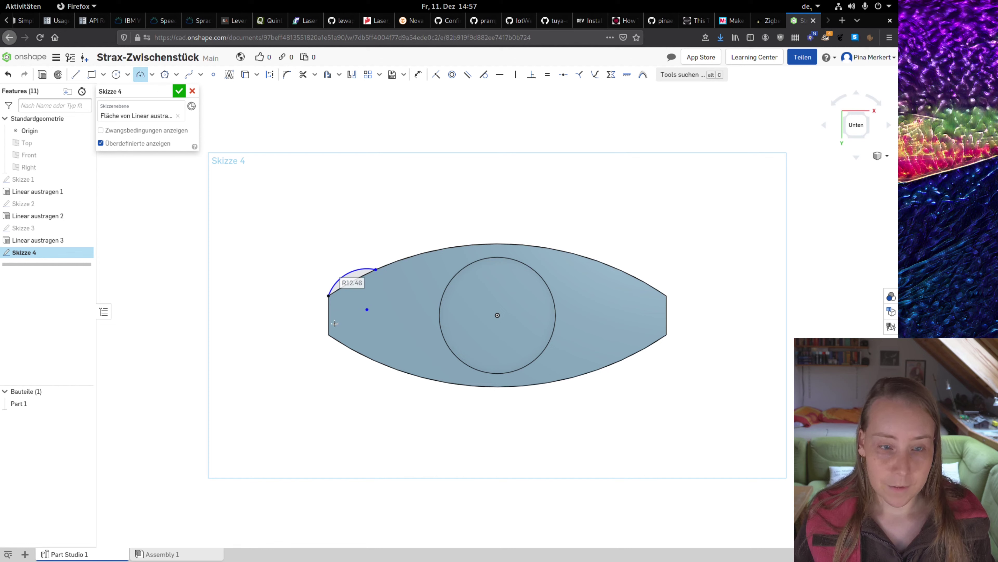
pyautogui.click(328, 335)
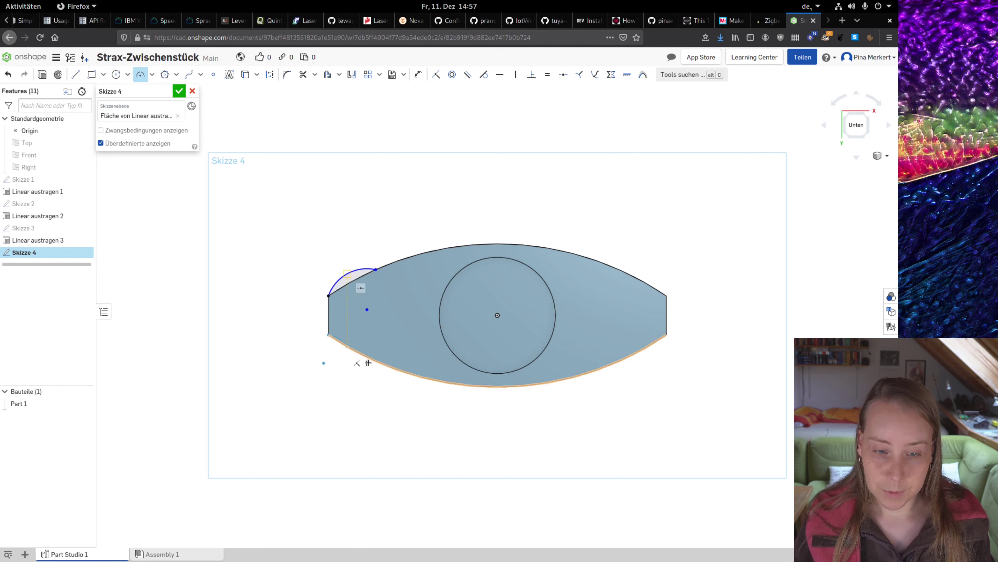
pyautogui.click(387, 365)
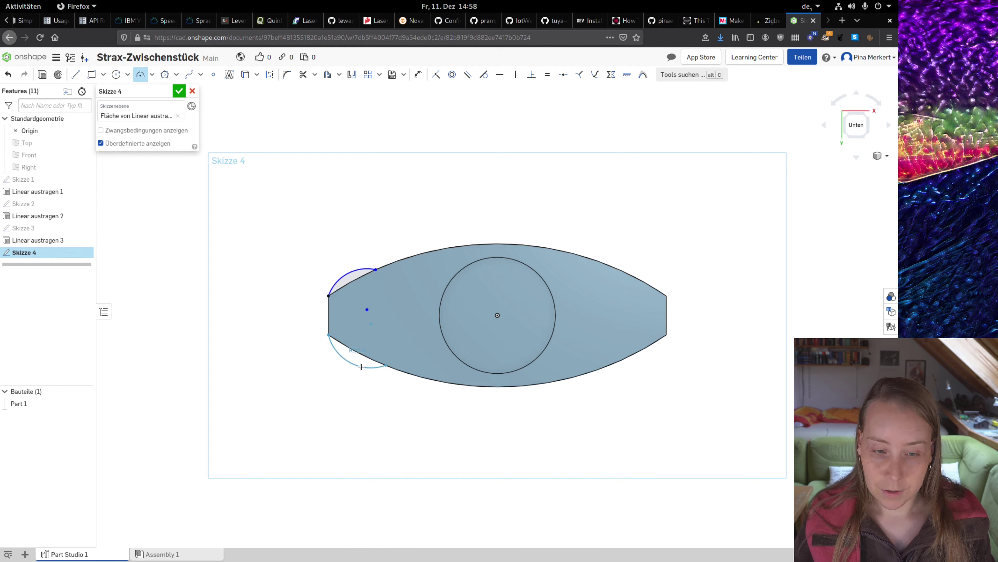
pyautogui.click(364, 367)
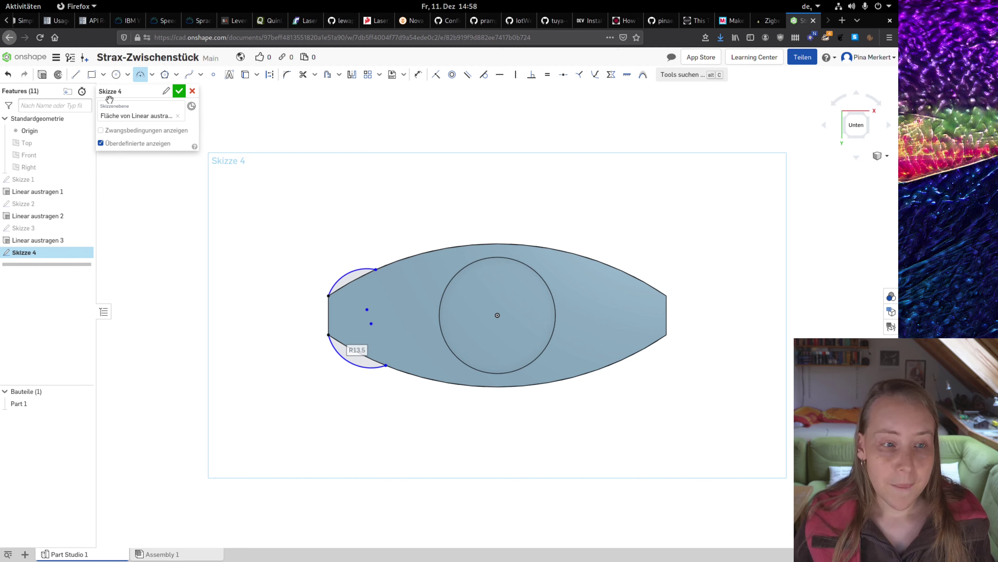
pyautogui.press('Escape')
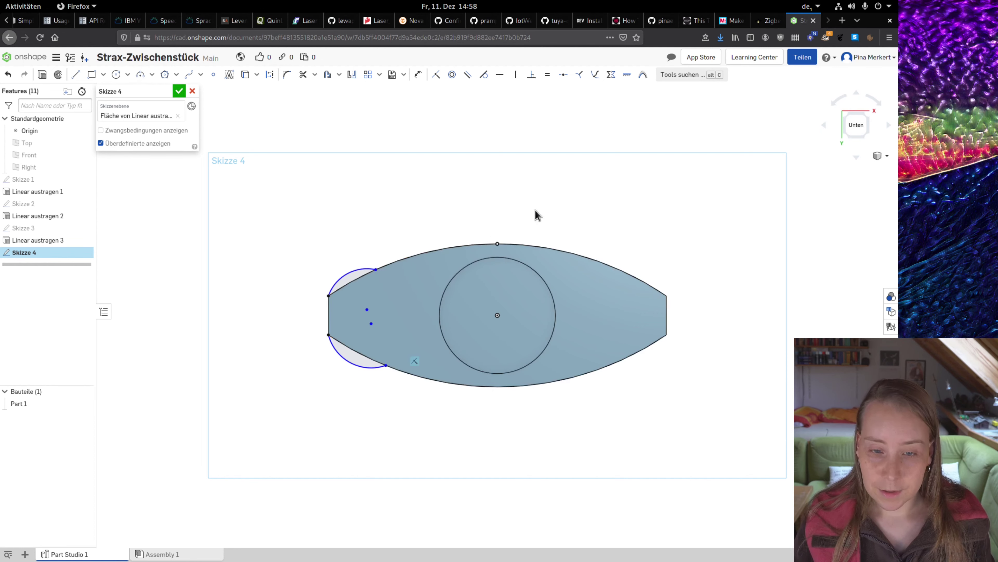
# - Make the upper-left arc equal to the top curve and delete the stray lower-left arc
pyautogui.click(418, 78)
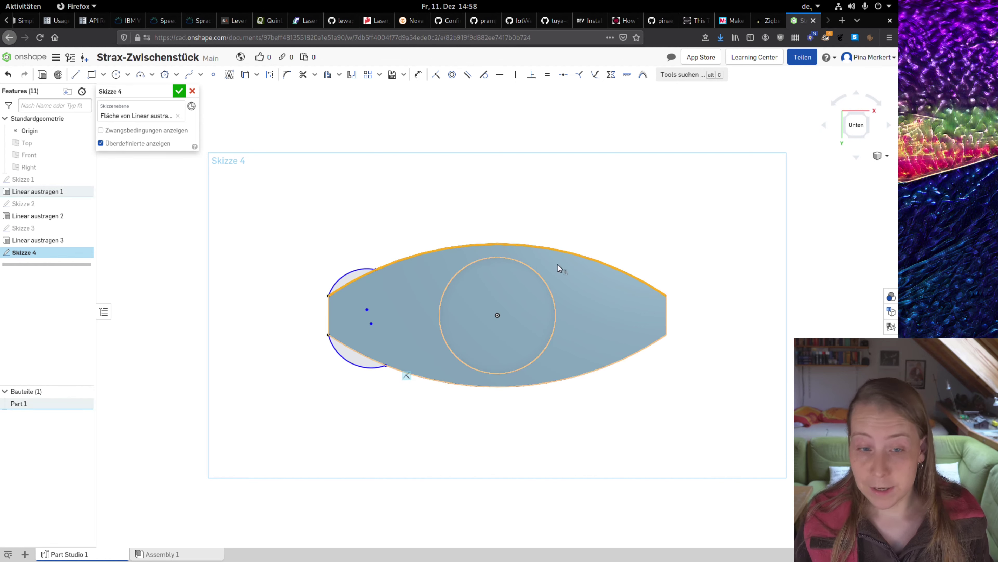
pyautogui.click(329, 296)
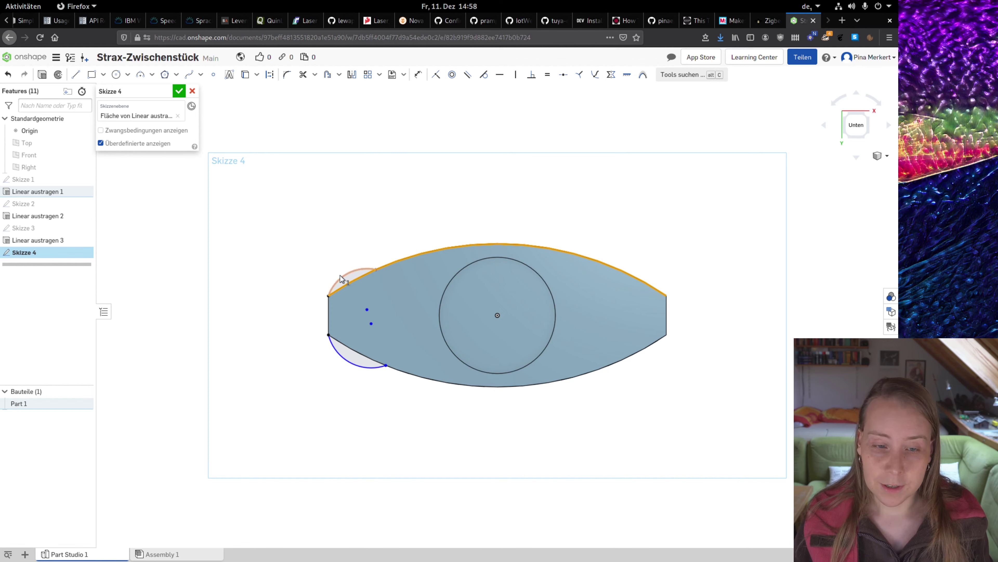
pyautogui.press('Escape')
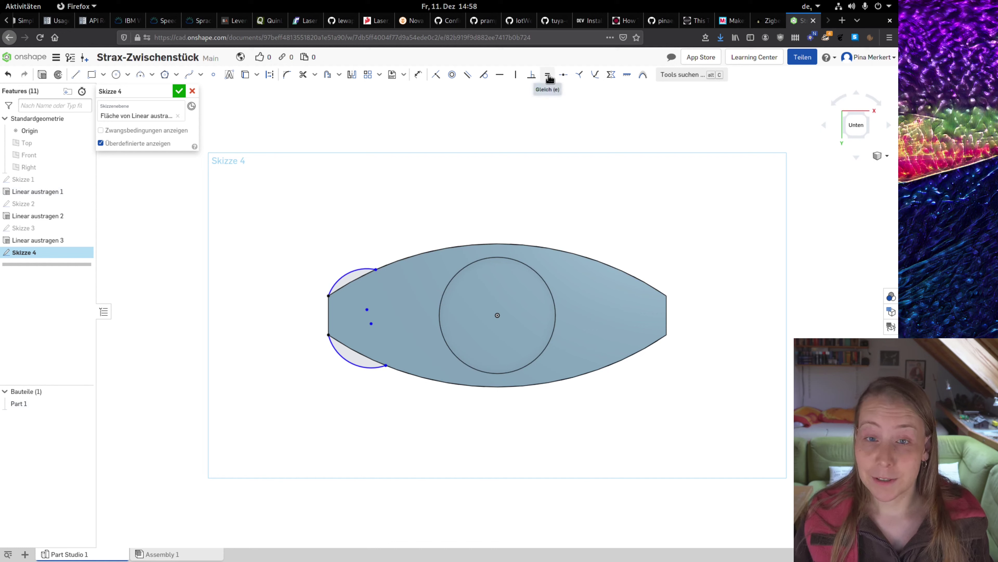
pyautogui.moveTo(547, 74)
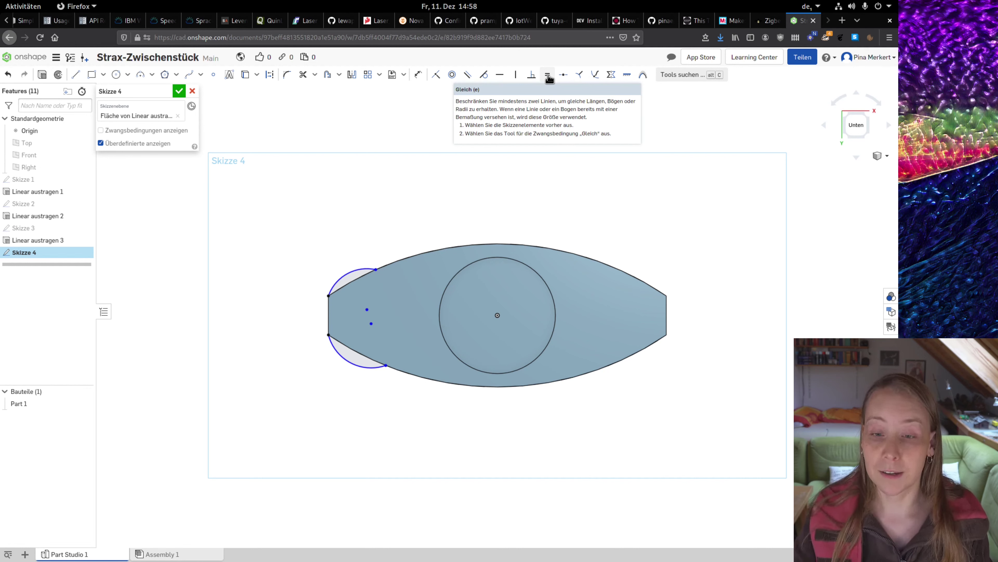
pyautogui.click(548, 77)
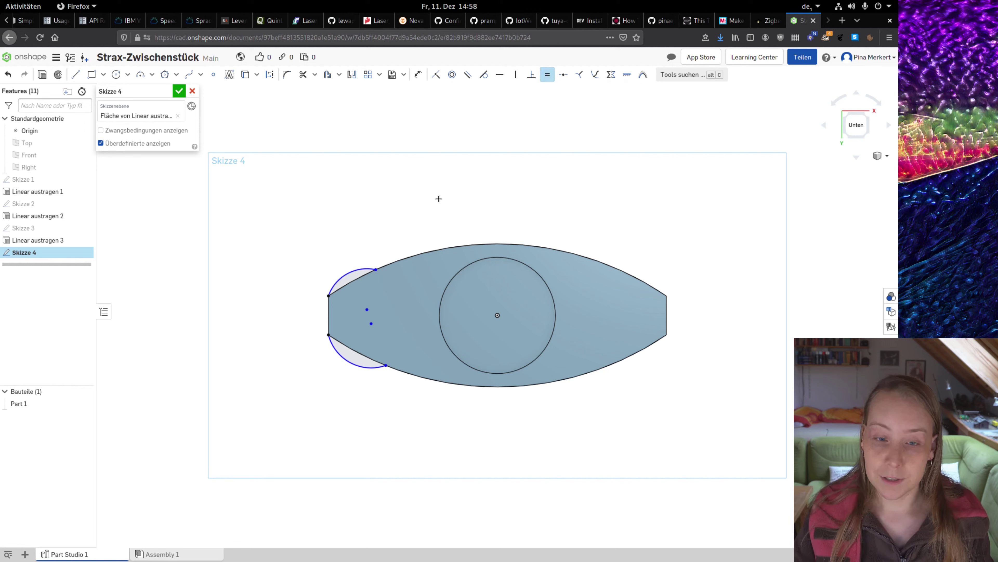
pyautogui.click(433, 250)
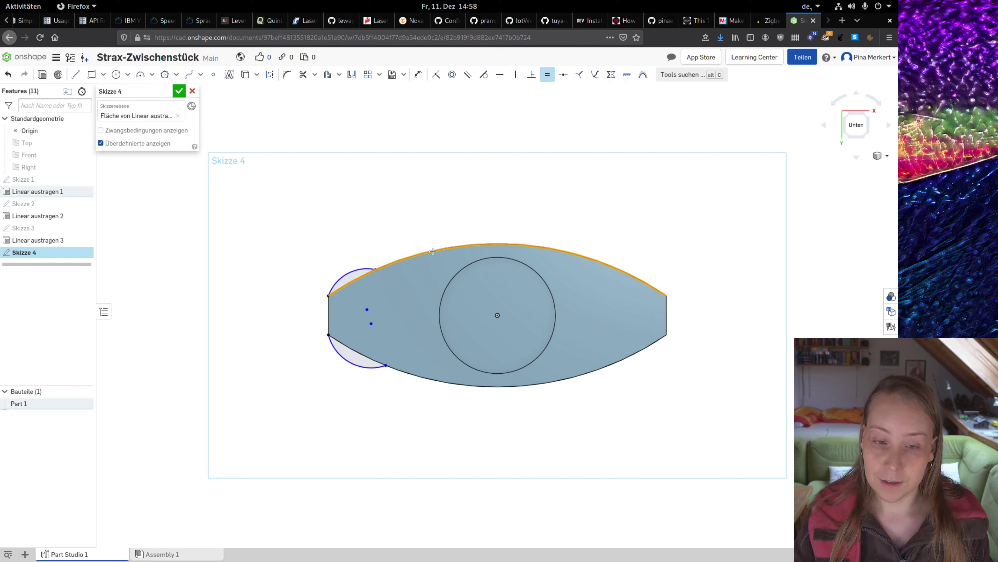
pyautogui.click(345, 272)
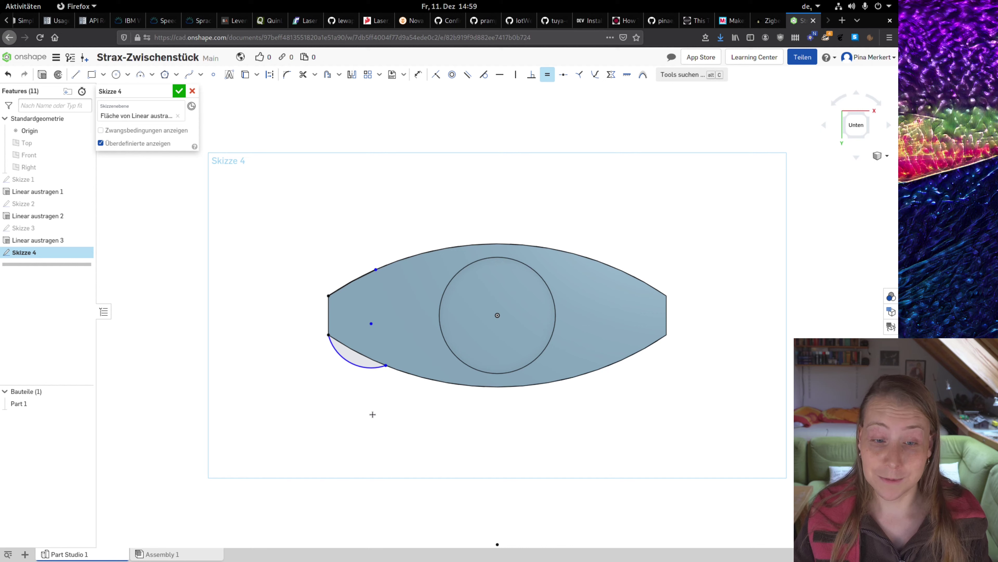
pyautogui.click(344, 360)
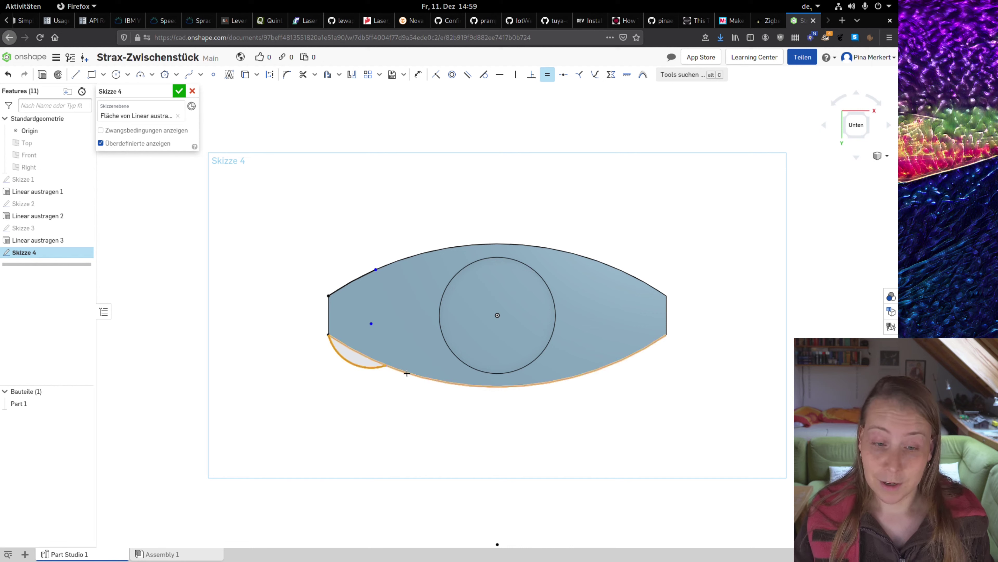
pyautogui.press('Delete')
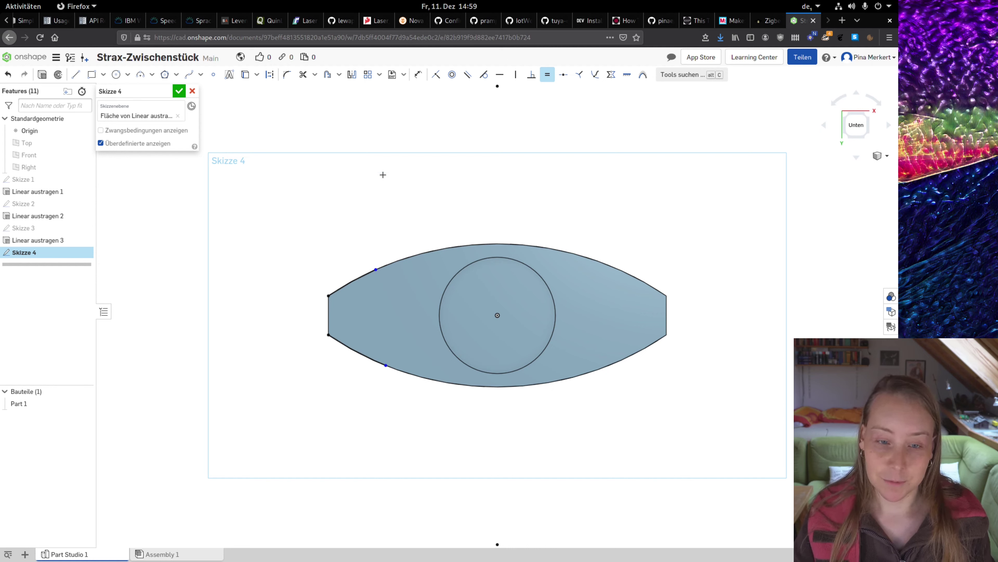
# - Align the upper and lower arc points vertically and set their distance from the left edge to 13 mm
pyautogui.press('Escape')
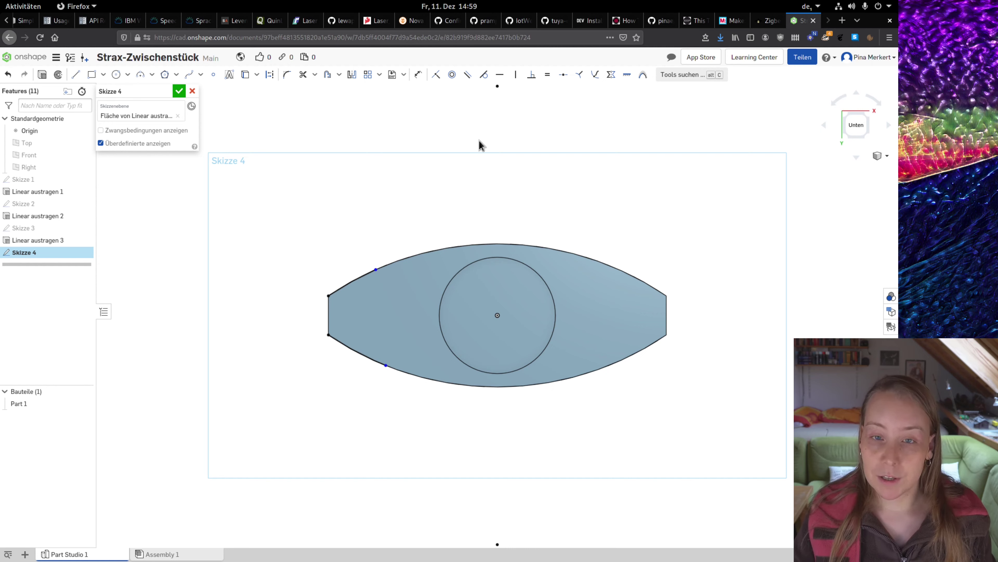
pyautogui.click(516, 73)
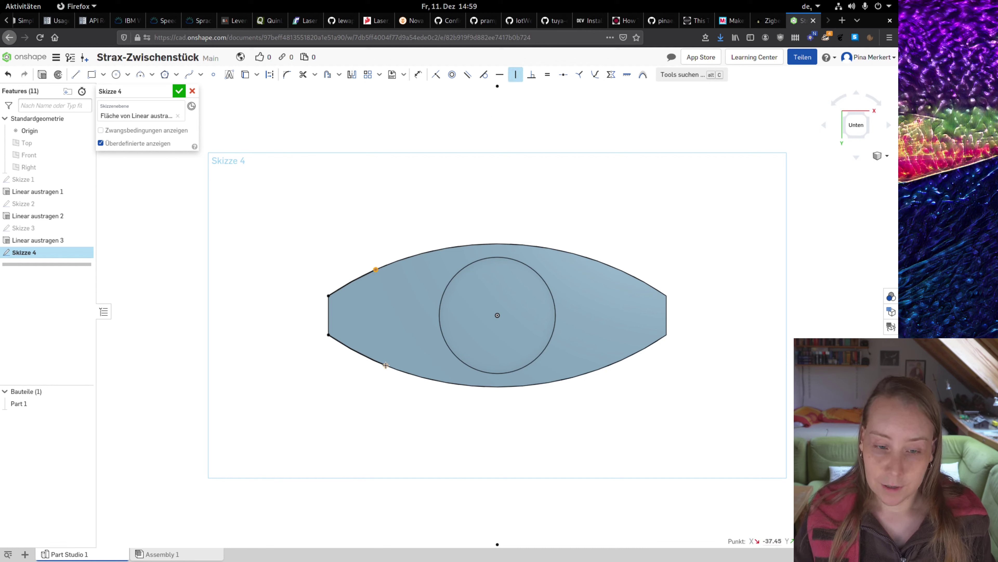
pyautogui.click(386, 365)
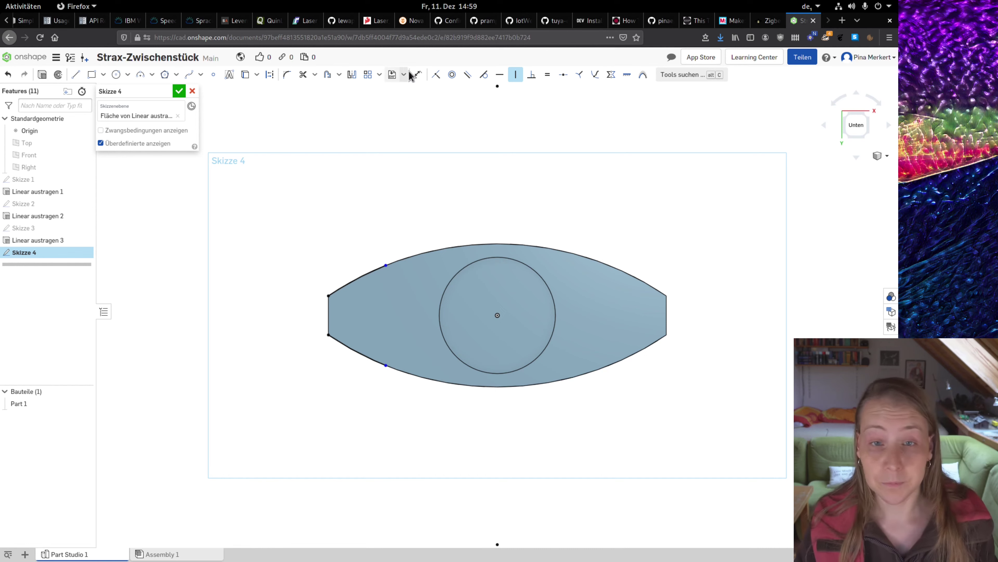
pyautogui.click(418, 74)
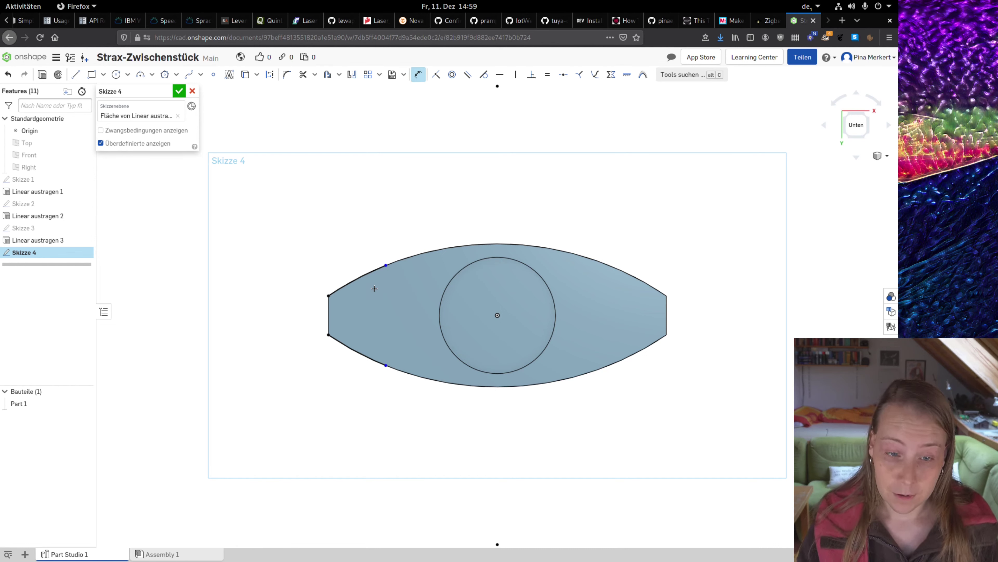
pyautogui.click(330, 300)
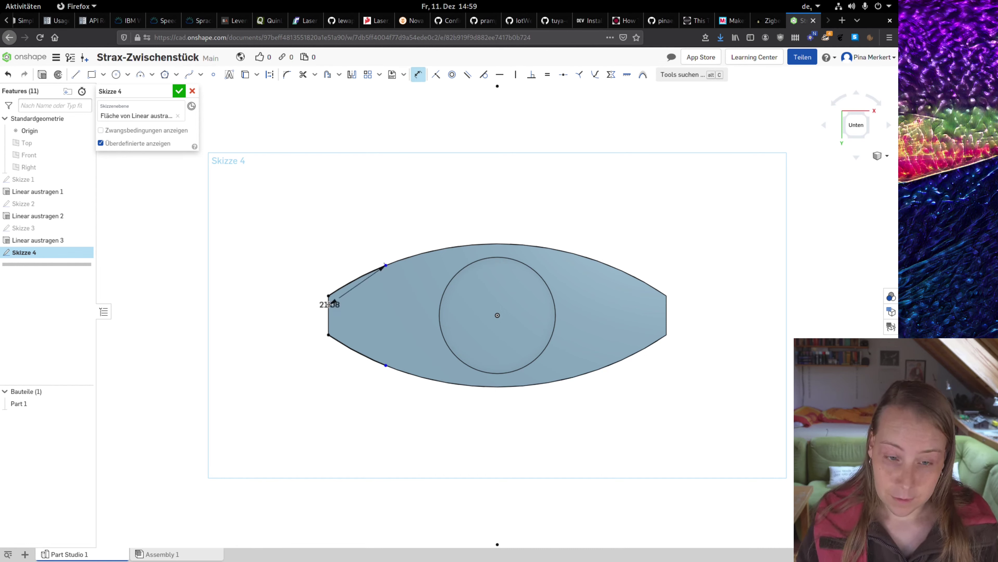
pyautogui.click(385, 265)
pyautogui.click(358, 309)
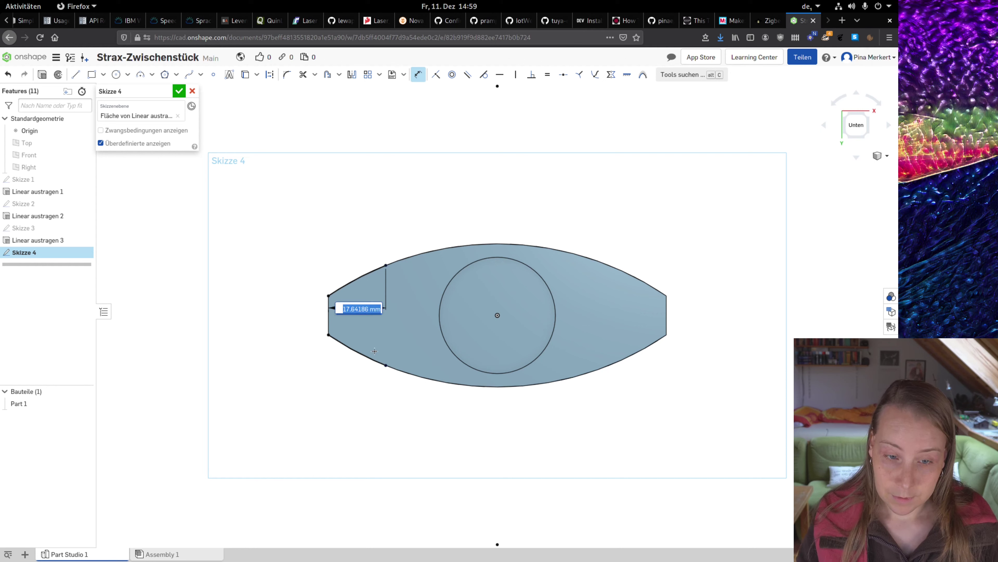
pyautogui.write('1')
pyautogui.press('Return')
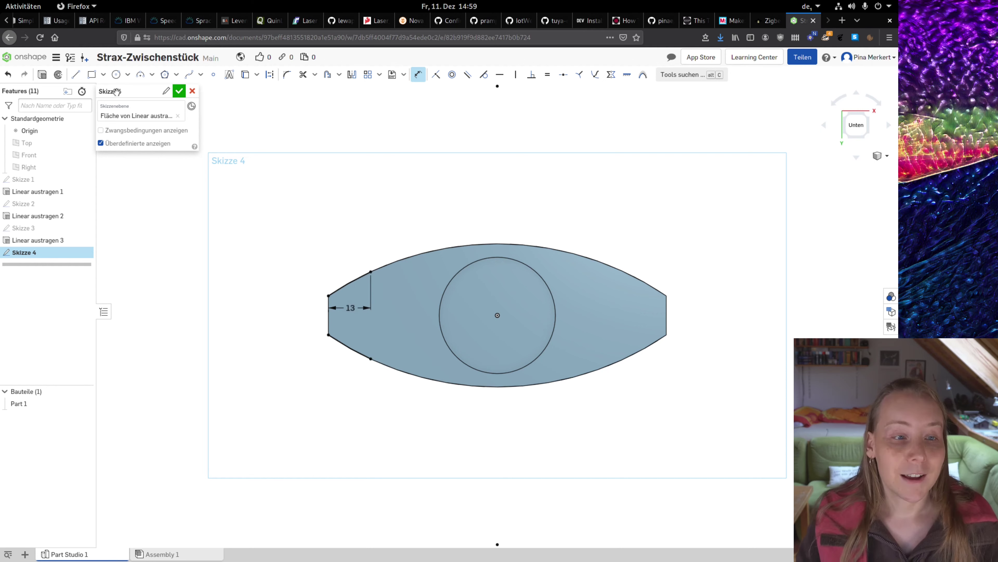
# - Draw the vertical line across the left tip, from the upper arc point to the lower arc
pyautogui.click(76, 74)
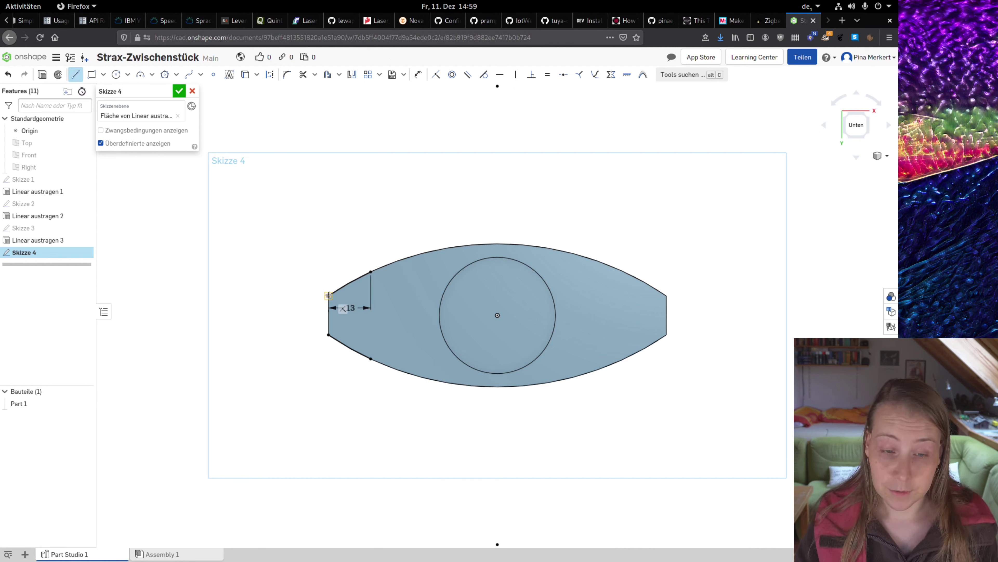
pyautogui.moveTo(328, 295); pyautogui.dragTo(328, 335)
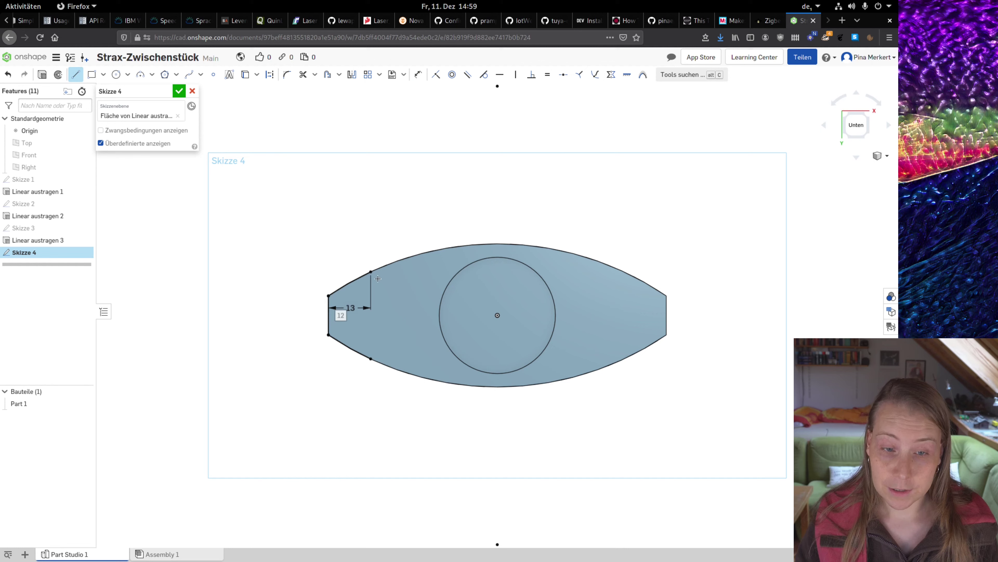
pyautogui.moveTo(370, 271); pyautogui.dragTo(376, 352)
pyautogui.click(369, 356)
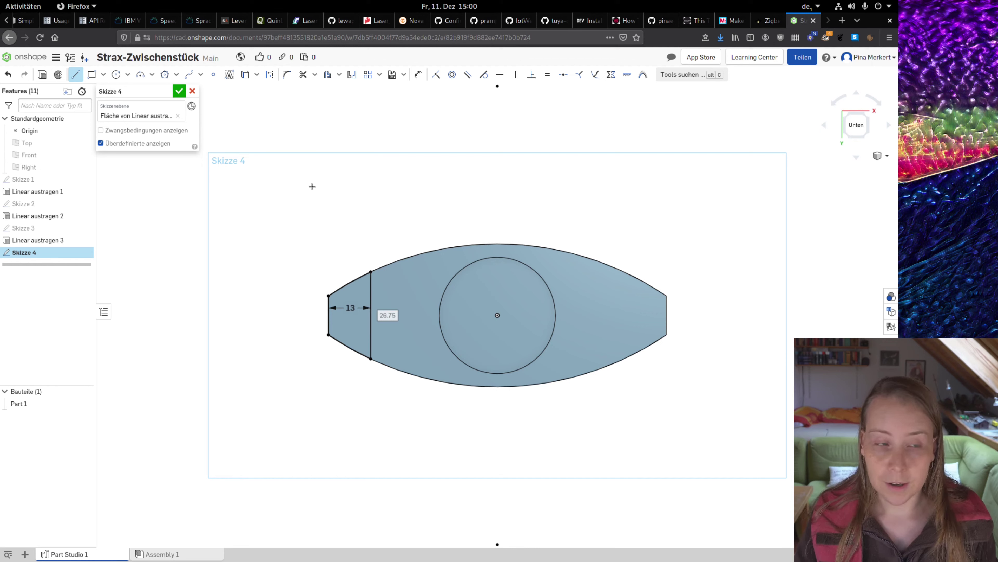
# - Draw a vertical construction centreline through the circle's centre
pyautogui.click(271, 77)
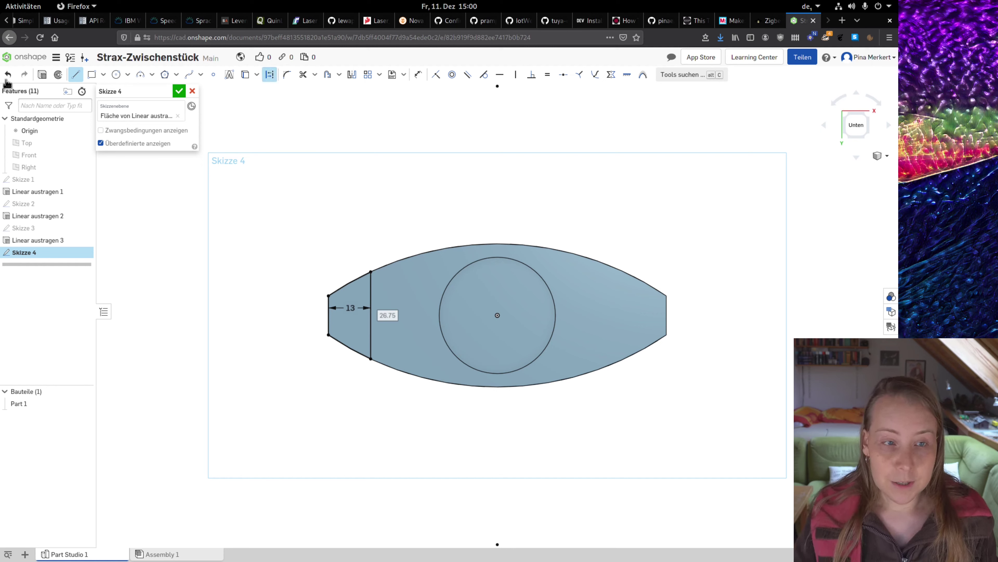
pyautogui.click(498, 244)
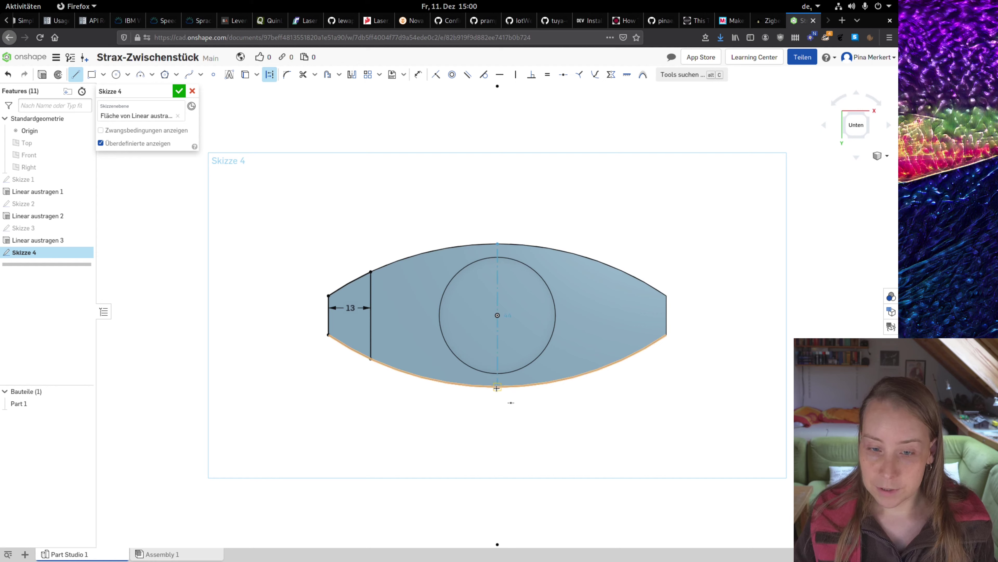
pyautogui.press('Escape')
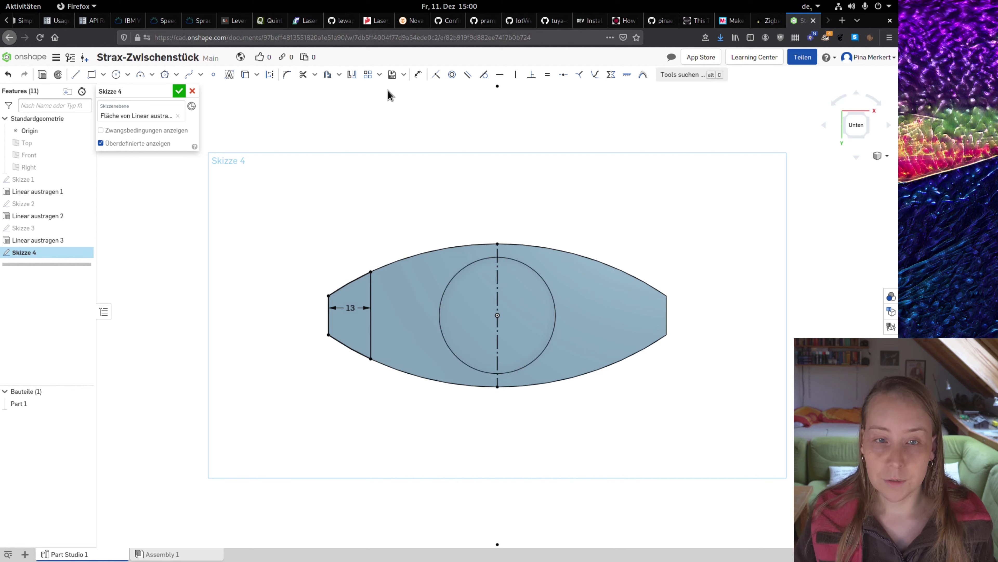
# - Mirror the left-tip line and edges across the centreline with Spiegeln
pyautogui.click(353, 74)
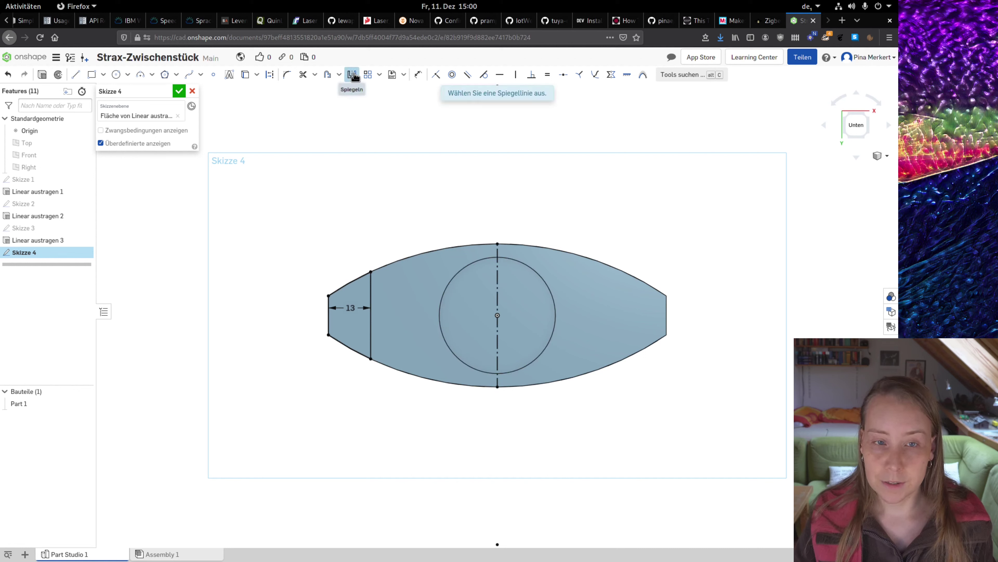
pyautogui.click(352, 75)
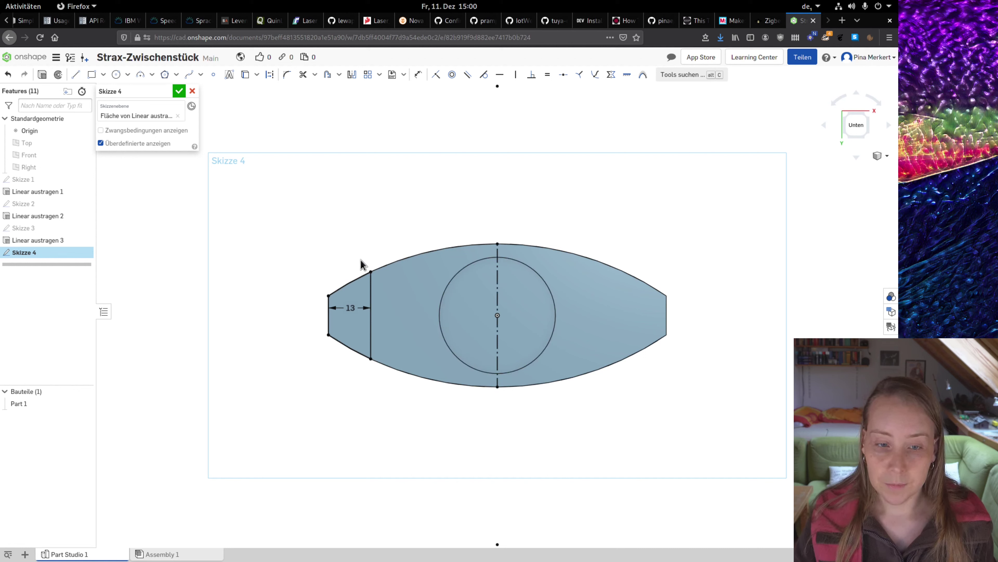
pyautogui.click(370, 290)
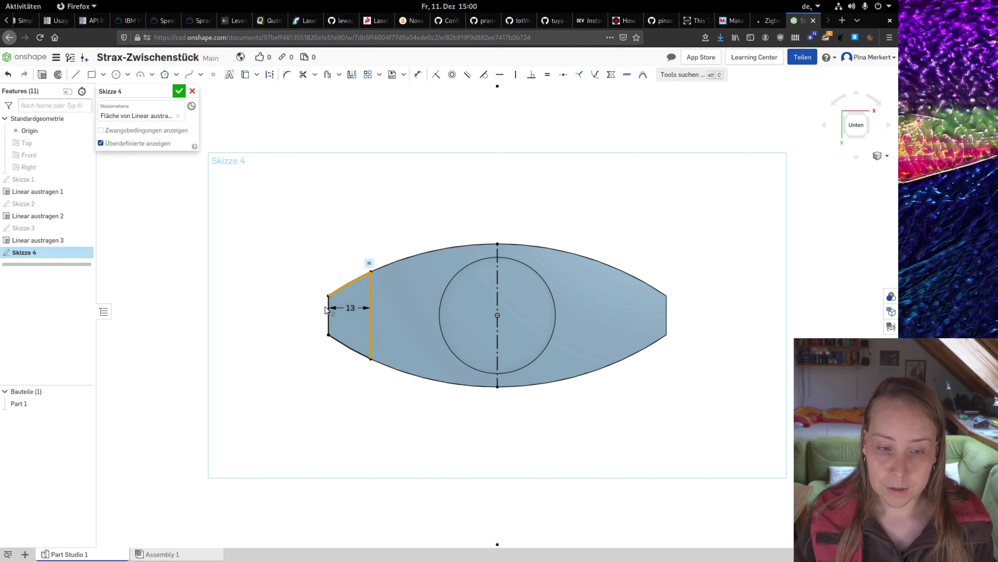
pyautogui.click(328, 302)
pyautogui.click(346, 347)
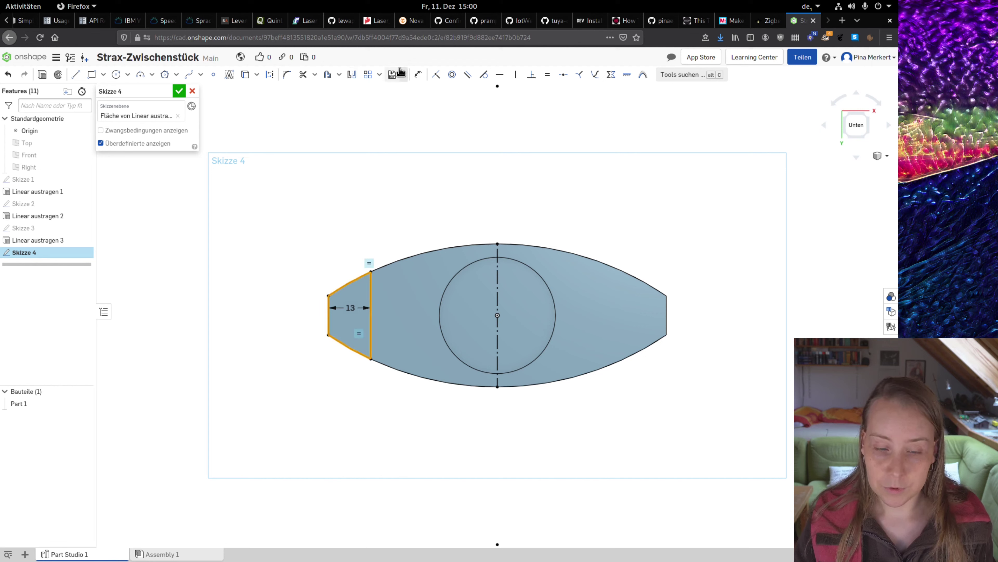
pyautogui.click(352, 75)
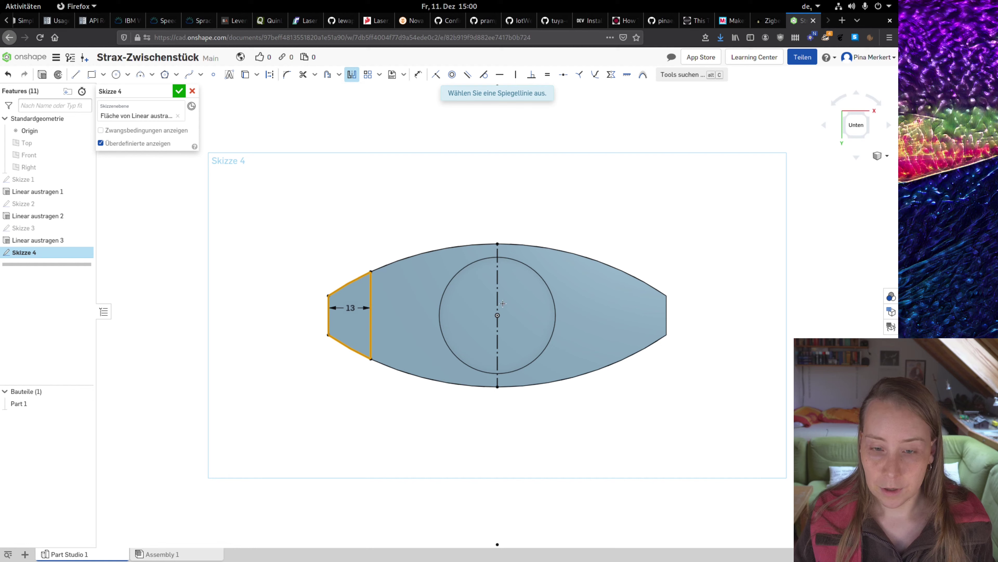
pyautogui.click(497, 288)
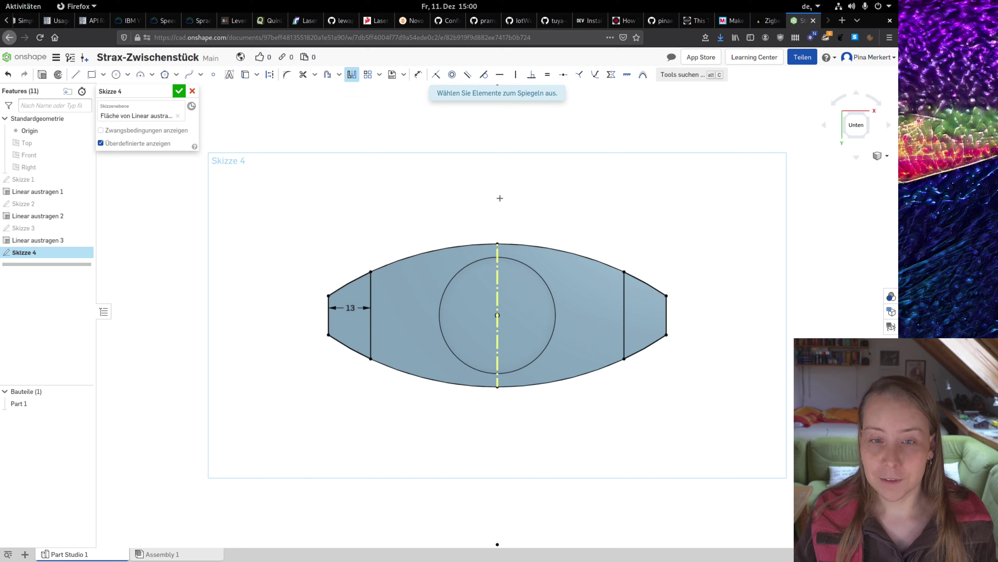
pyautogui.press('Escape')
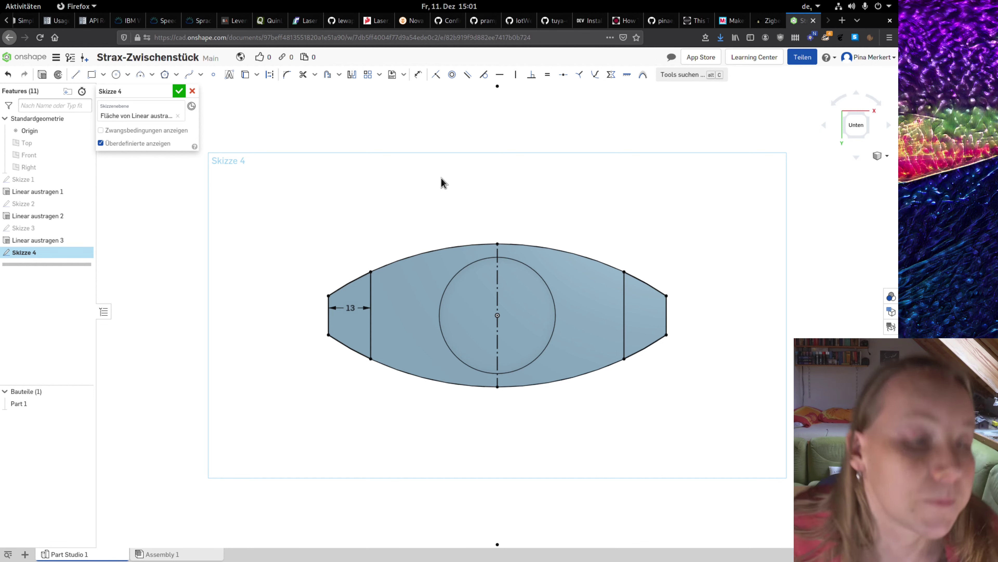
# - Extrude both Skizze 4 tip faces 26 mm in flipped direction with Hinzufügen (Linear austragen 4)
pyautogui.click(179, 91)
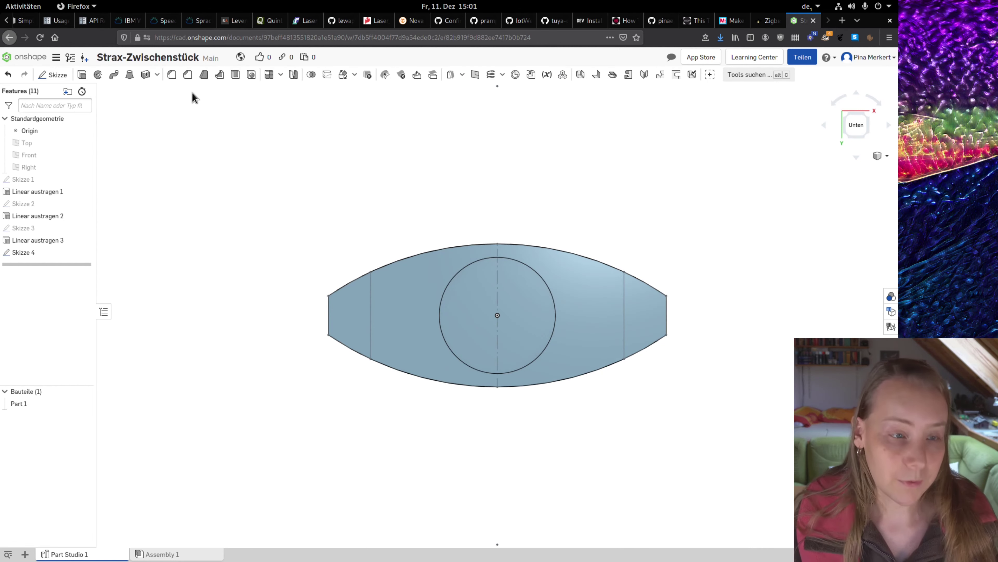
pyautogui.click(81, 76)
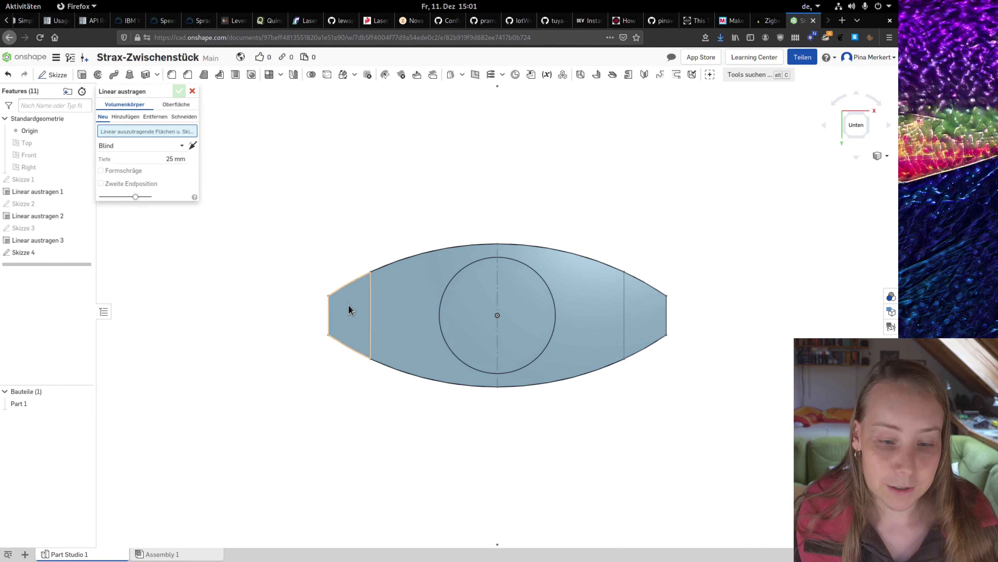
pyautogui.moveTo(353, 206); pyautogui.dragTo(373, 260, button='right')
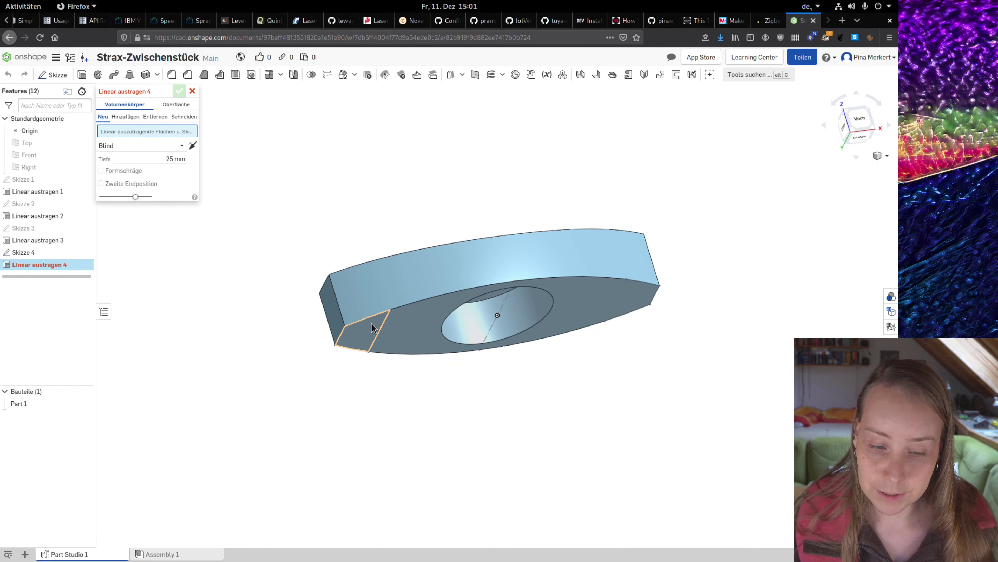
pyautogui.click(372, 328)
pyautogui.click(646, 296)
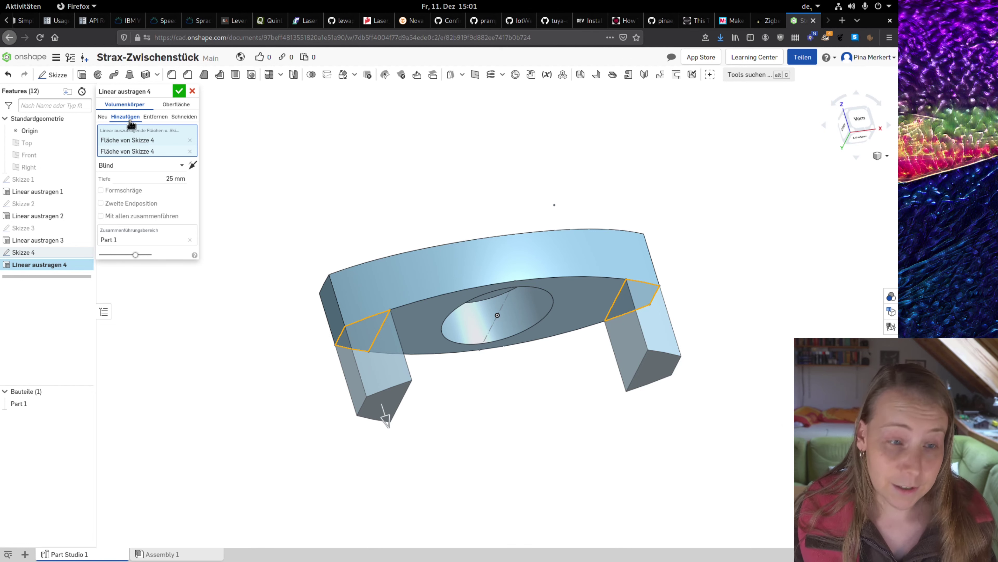
pyautogui.click(173, 179)
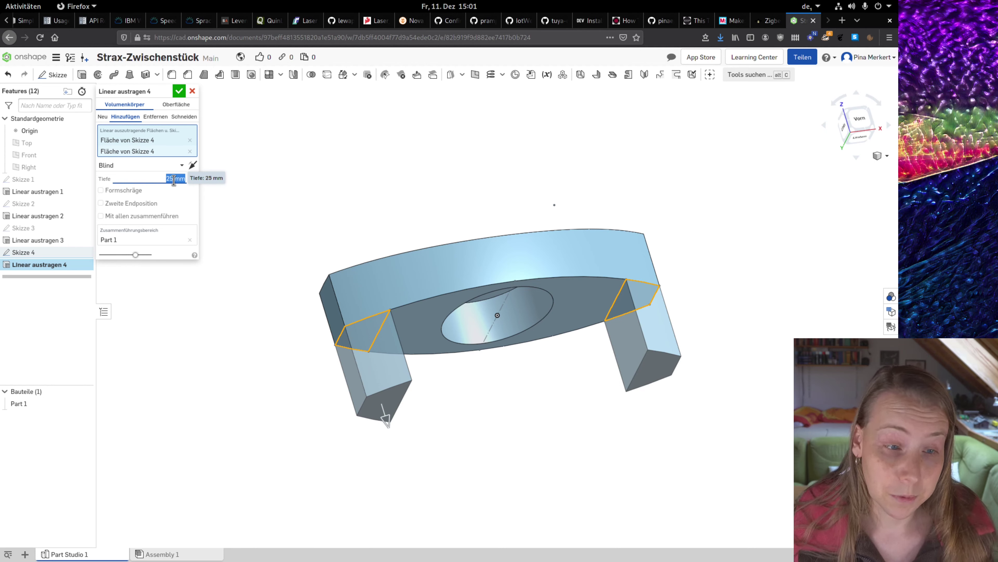
pyautogui.press('Up')
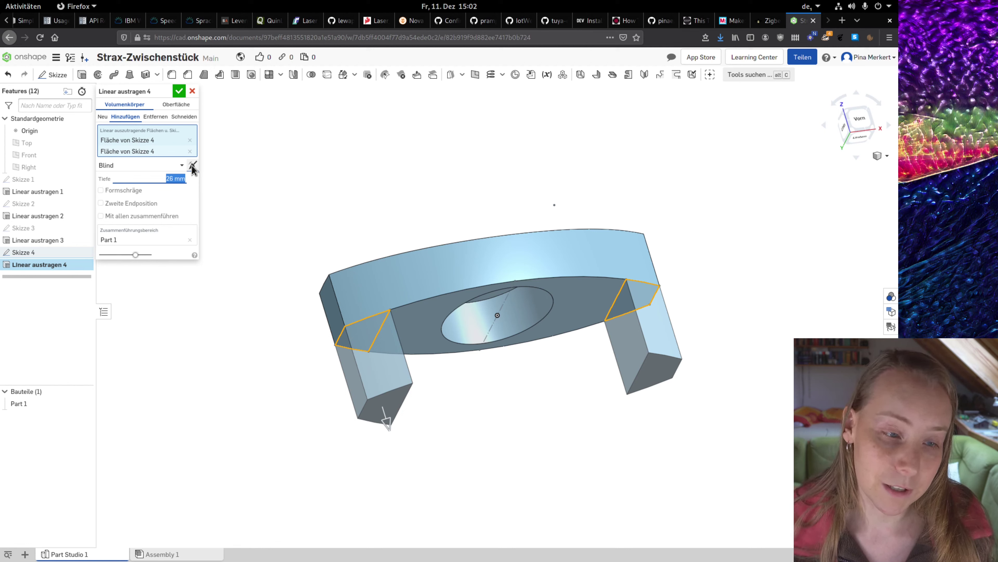
pyautogui.click(191, 165)
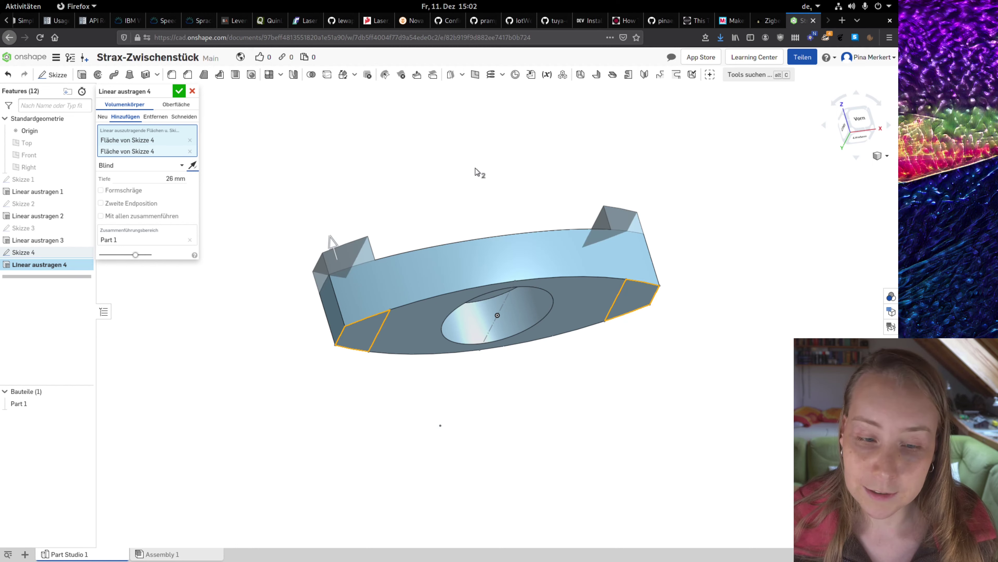
pyautogui.moveTo(474, 172)
pyautogui.mouseDown(button='right')
pyautogui.moveTo(490, 212)
pyautogui.moveTo(495, 197)
pyautogui.mouseUp(button='right')
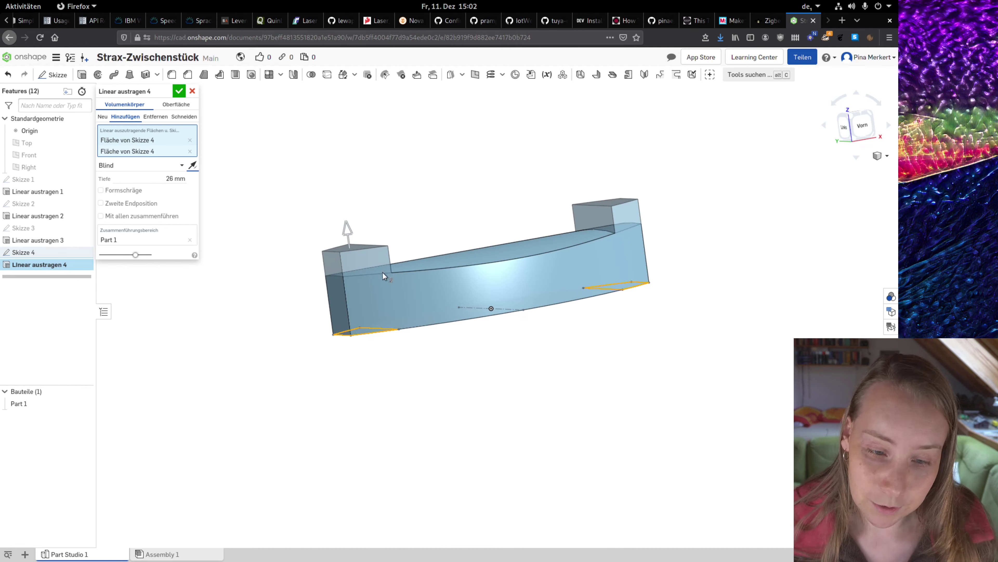
pyautogui.click(179, 92)
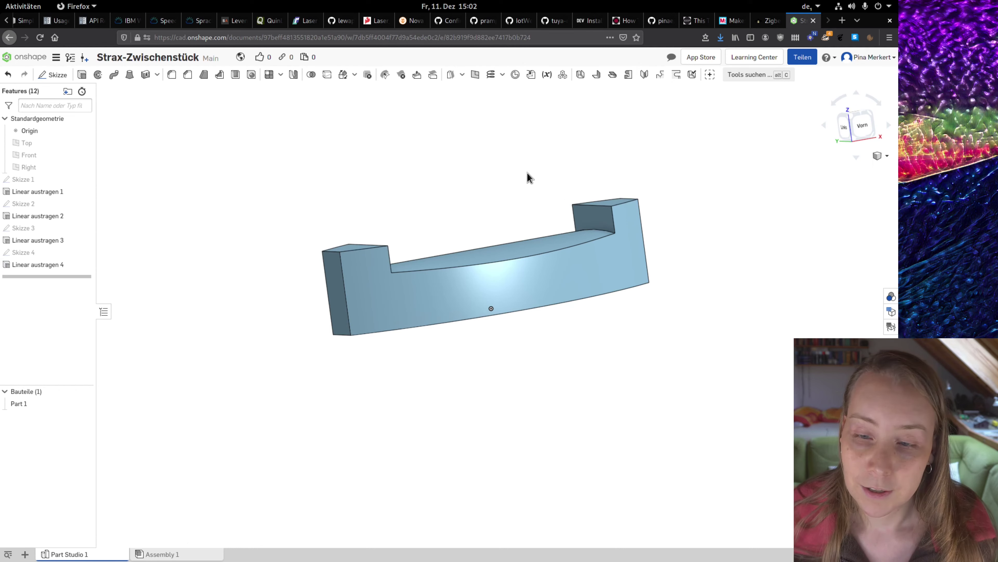
# - Orbit to the underside showing the circular recess and start a new sketch
pyautogui.moveTo(530, 178)
pyautogui.mouseDown(button='right')
pyautogui.moveTo(527, 209)
pyautogui.moveTo(523, 194)
pyautogui.mouseUp(button='right')
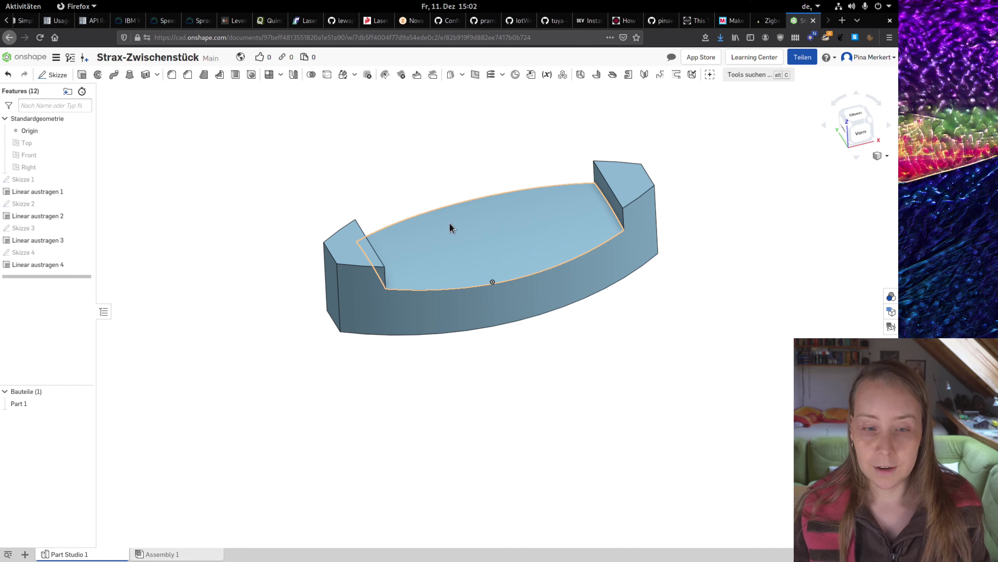
pyautogui.moveTo(556, 316); pyautogui.dragTo(535, 294, button='right')
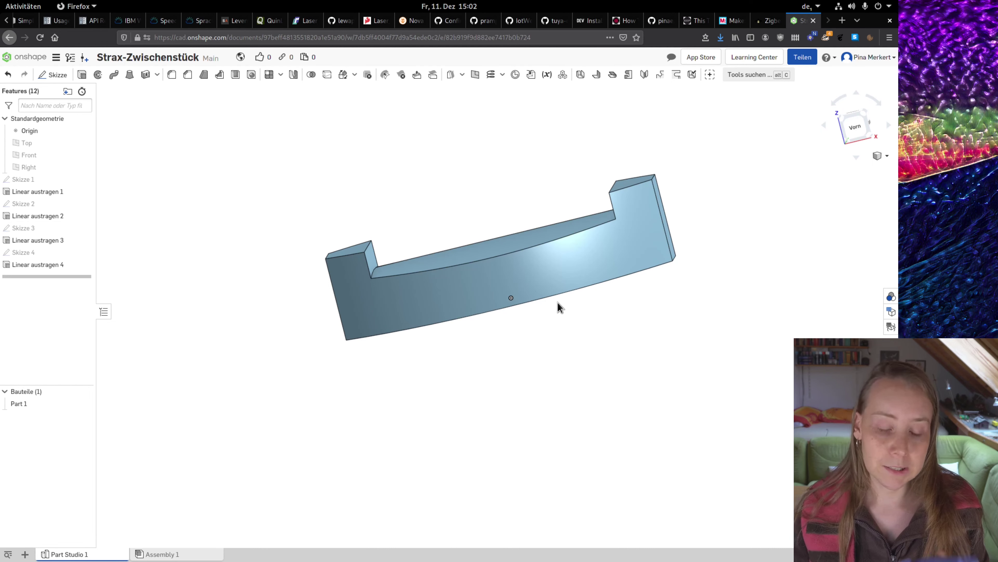
pyautogui.moveTo(557, 305); pyautogui.dragTo(525, 225, button='right')
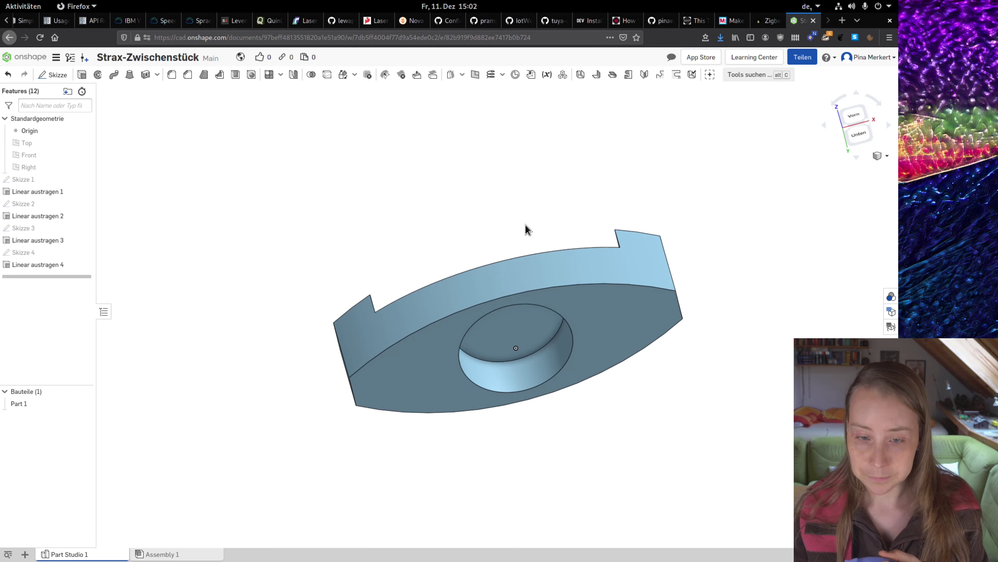
pyautogui.click(52, 74)
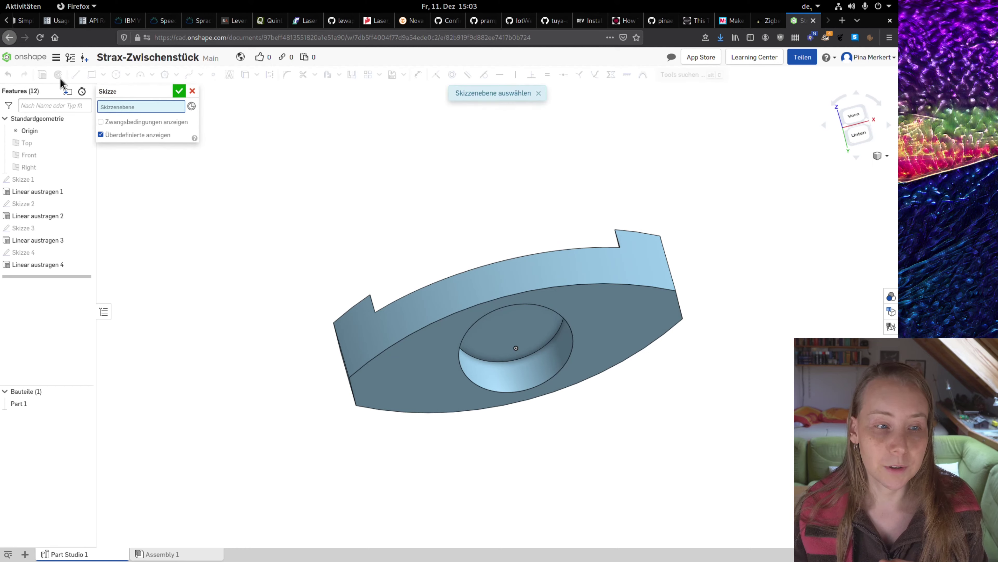
# - Put Skizze 5 on the part's bottom face and view it Normal to sketch plane
pyautogui.click(434, 368)
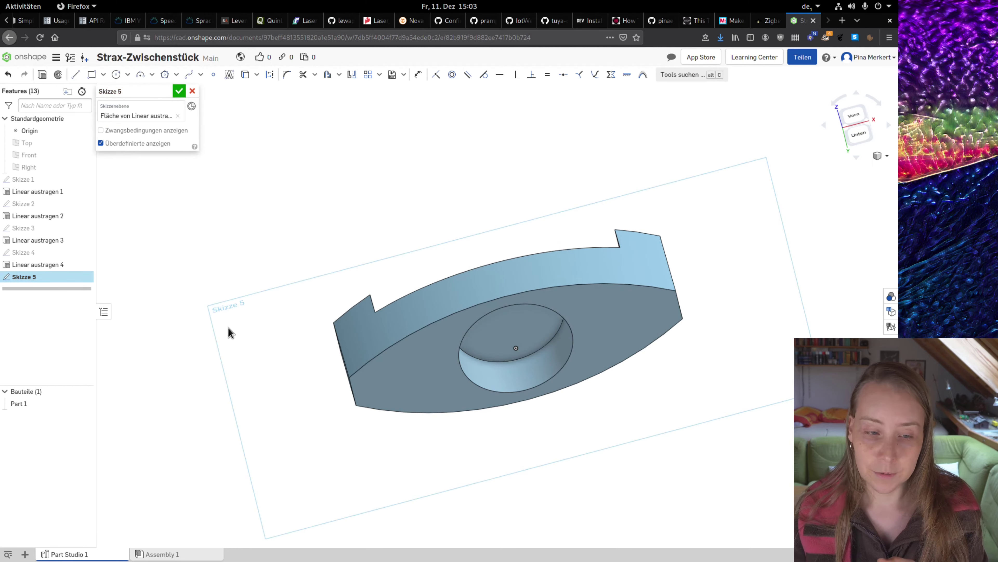
pyautogui.rightClick(231, 311)
pyautogui.click(274, 381)
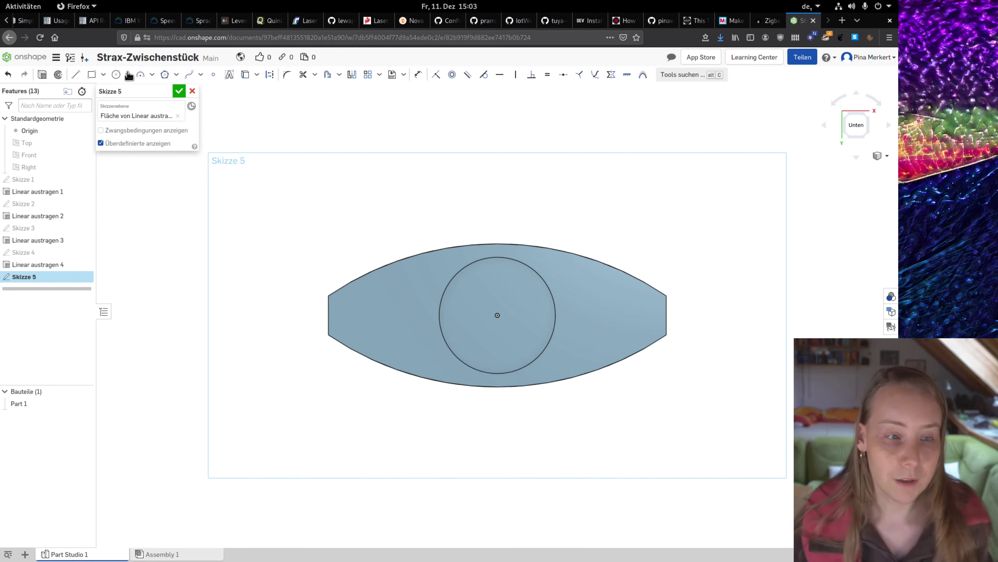
# - Draw two small circles, one lower left and one upper right of the recess
pyautogui.click(116, 74)
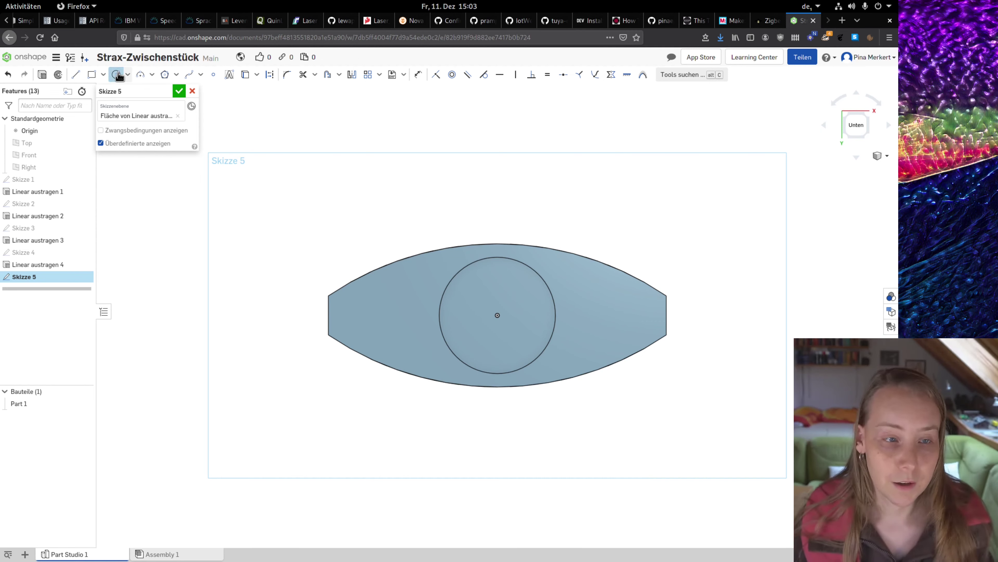
pyautogui.click(416, 352)
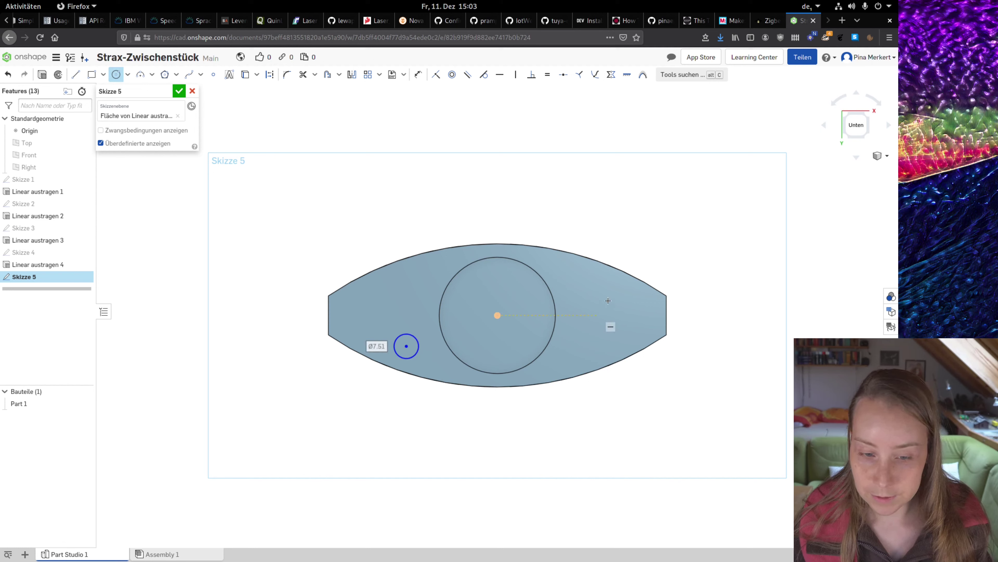
pyautogui.click(589, 278)
pyautogui.click(596, 289)
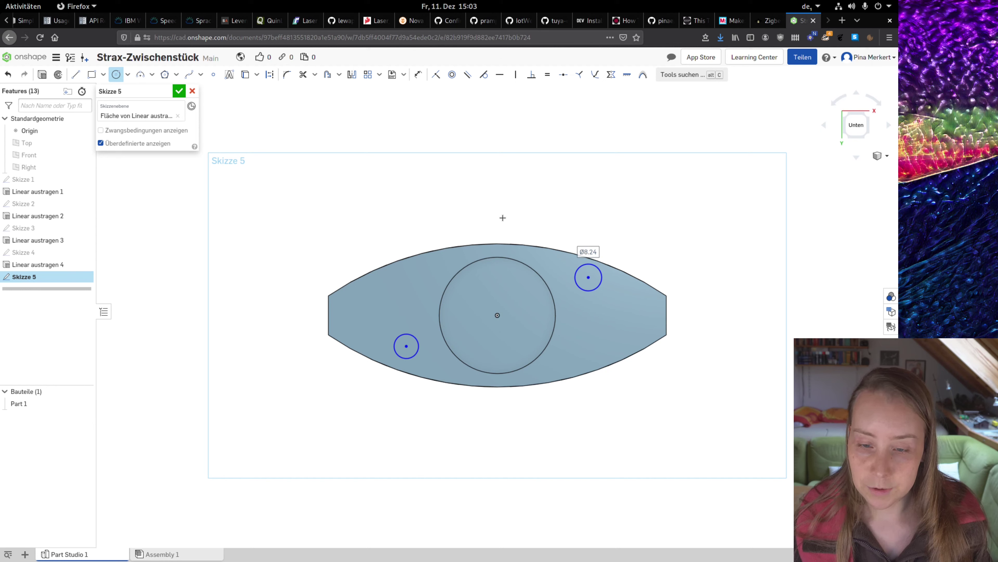
# - Dimension the distance between the two small circles to 66 mm
pyautogui.click(419, 74)
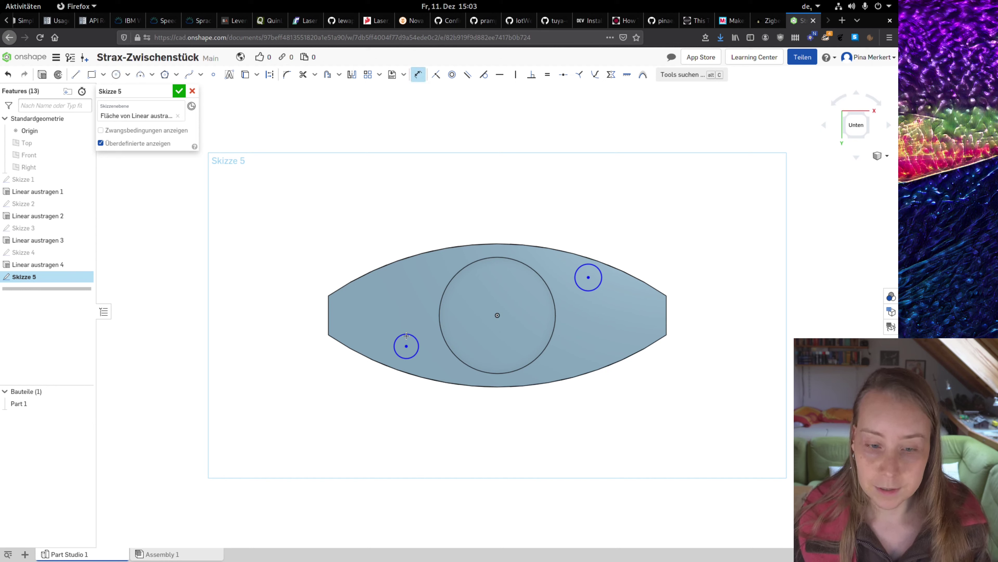
pyautogui.click(589, 276)
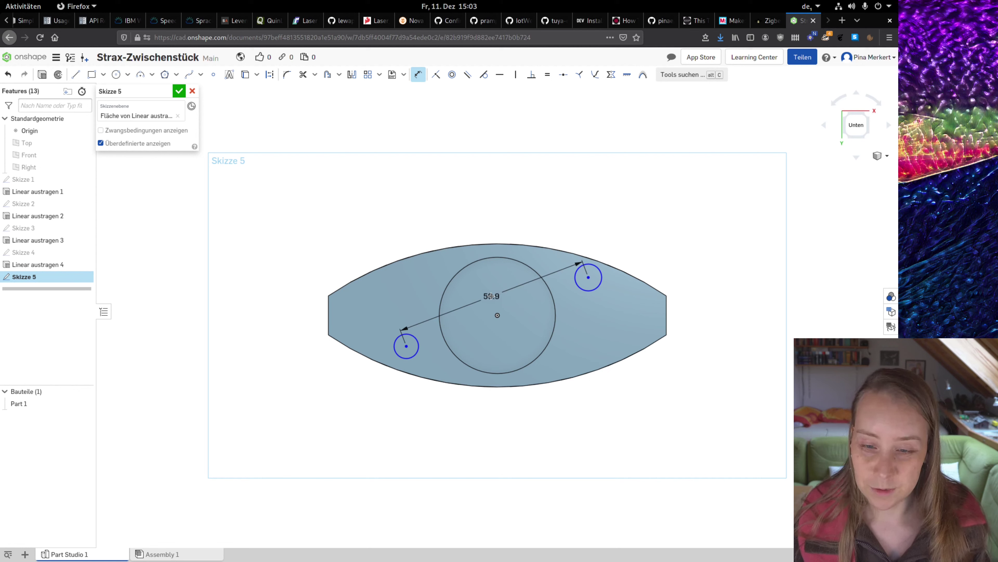
pyautogui.click(491, 295)
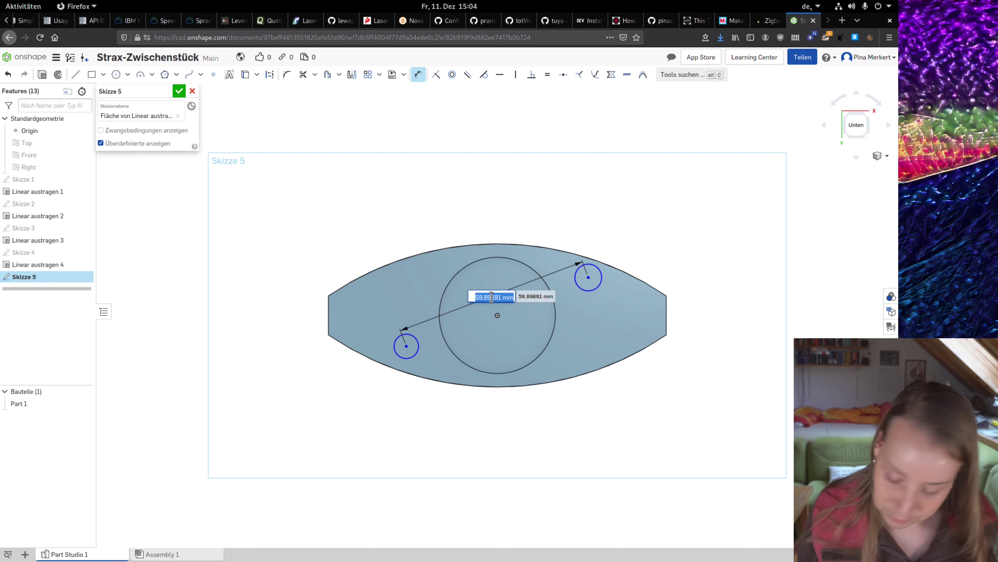
pyautogui.write('66')
pyautogui.press('Return')
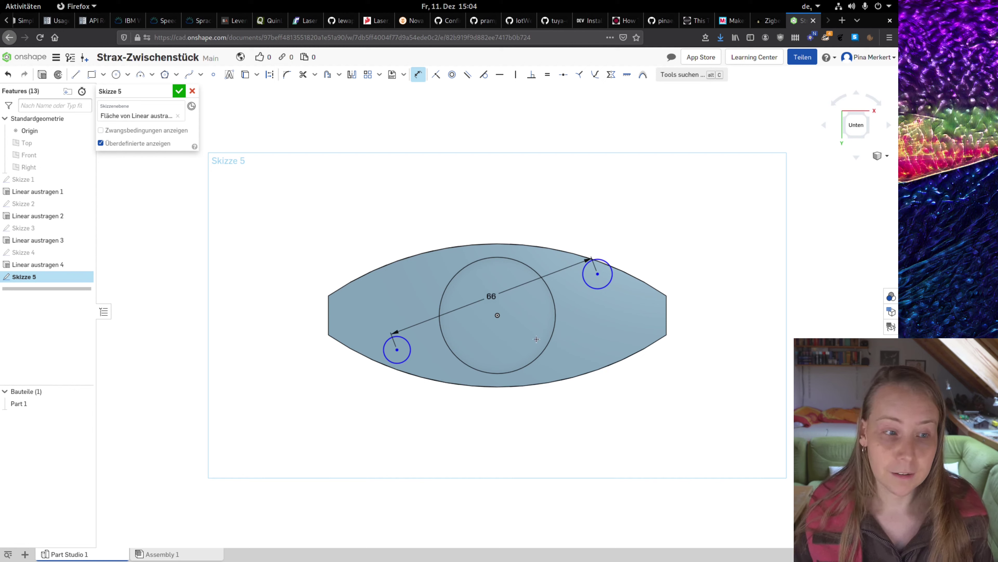
# - Check Skizze 1's dimensions under Linear austragen 1, close it unchanged, and show Skizze 5
pyautogui.doubleClick(46, 192)
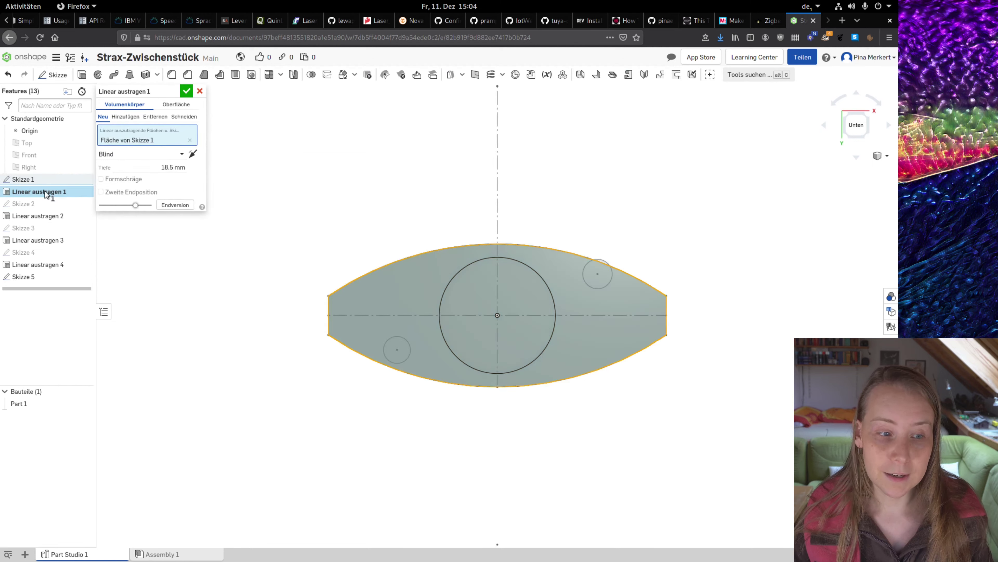
pyautogui.doubleClick(26, 180)
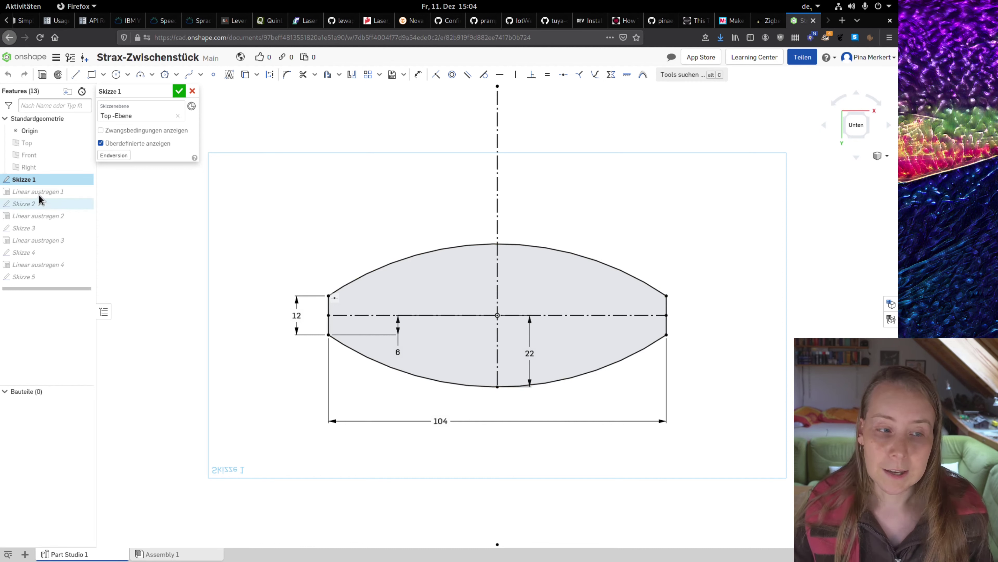
pyautogui.click(193, 92)
pyautogui.click(34, 278)
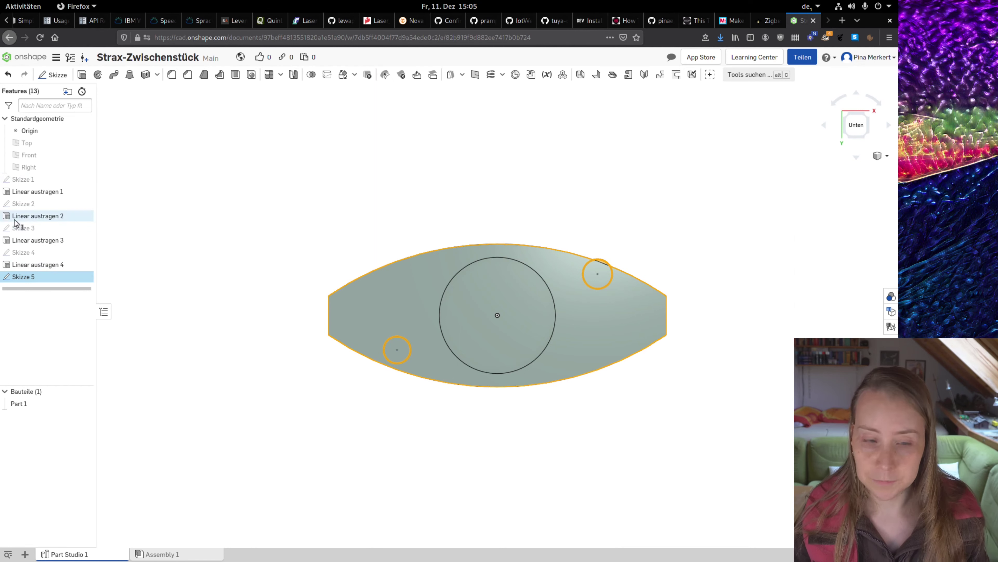
# - Reopen Skizze 5 and dimension the lower-left small circle's diameter to 7 mm
pyautogui.doubleClick(23, 277)
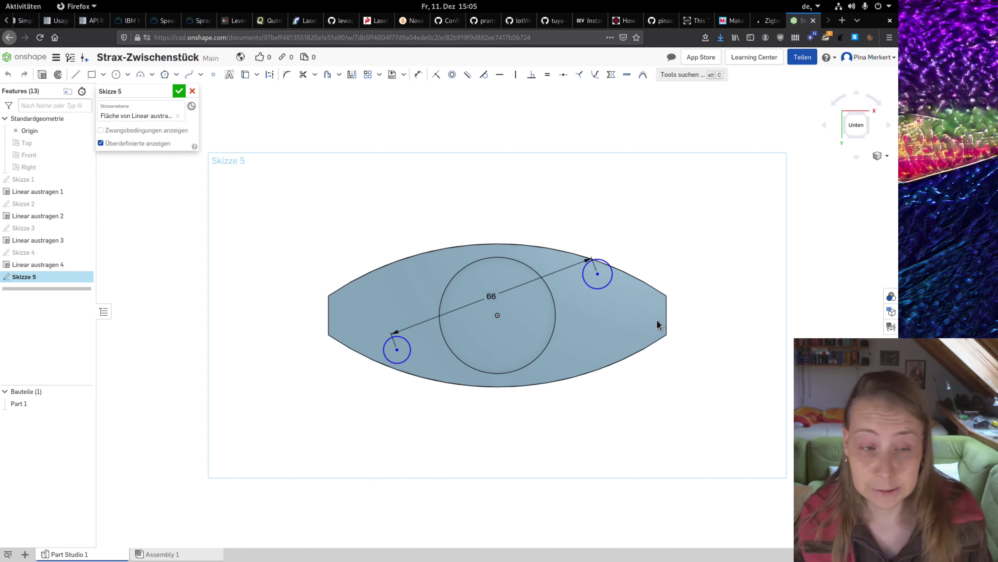
pyautogui.click(418, 74)
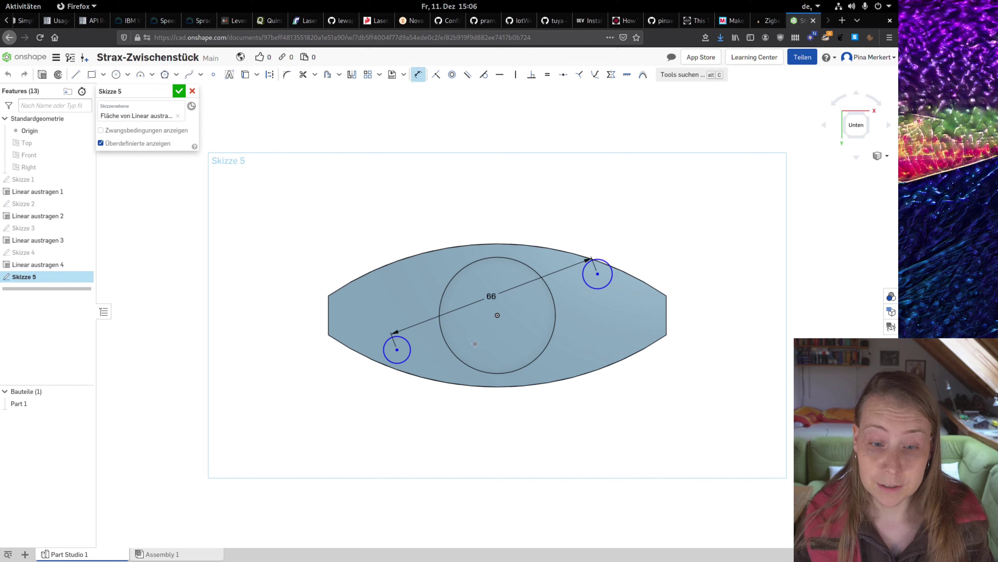
pyautogui.click(410, 345)
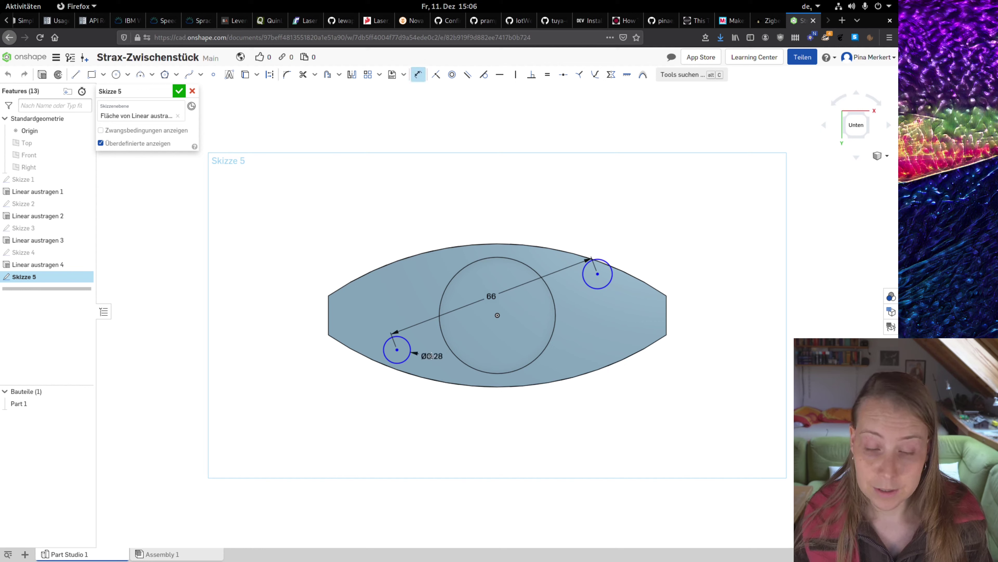
pyautogui.click(431, 355)
pyautogui.write('7')
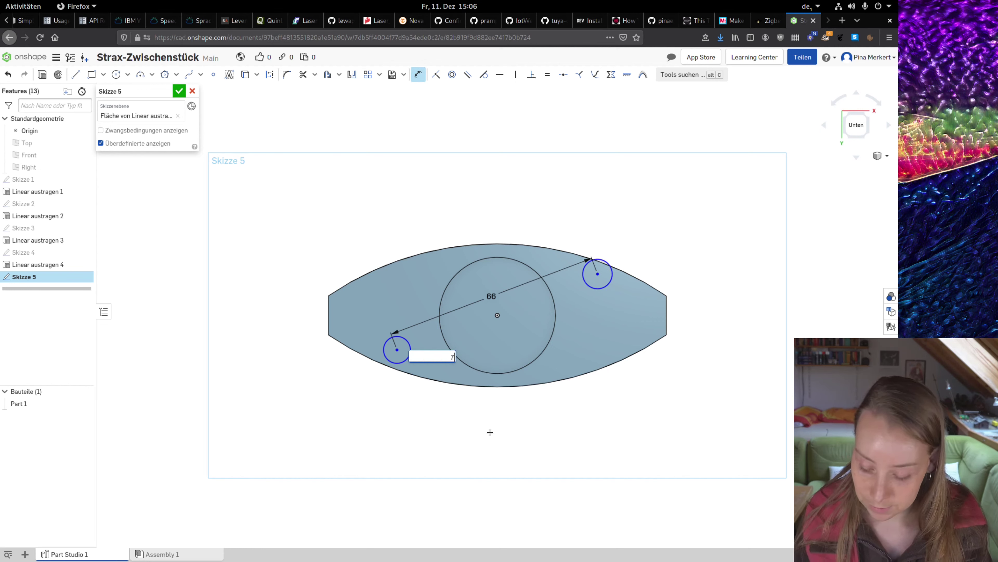
pyautogui.press('Return')
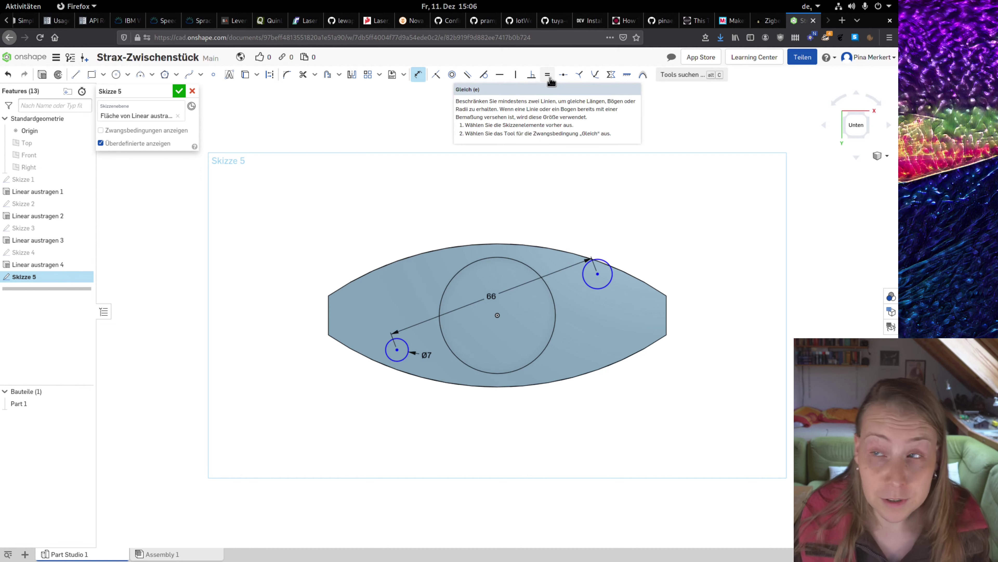
# - Constrain the two small circles equal (both 7 mm), then nudge the right one slightly up-left
pyautogui.click(549, 75)
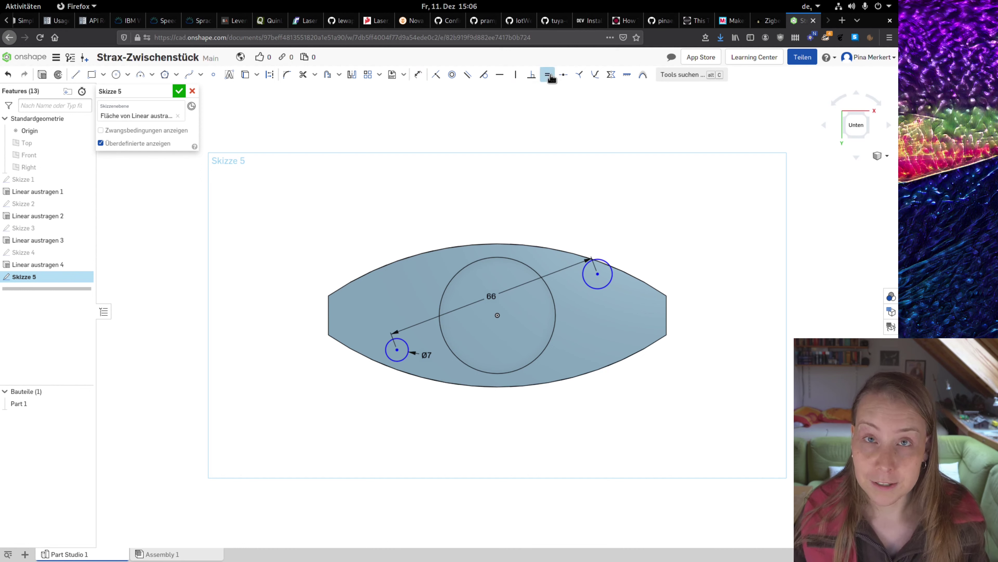
pyautogui.click(408, 342)
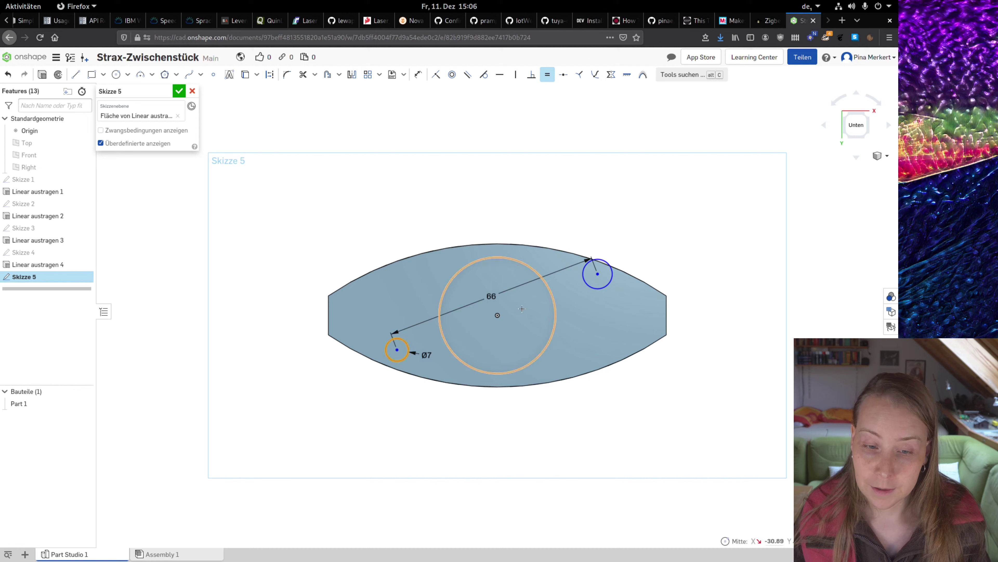
pyautogui.click(601, 287)
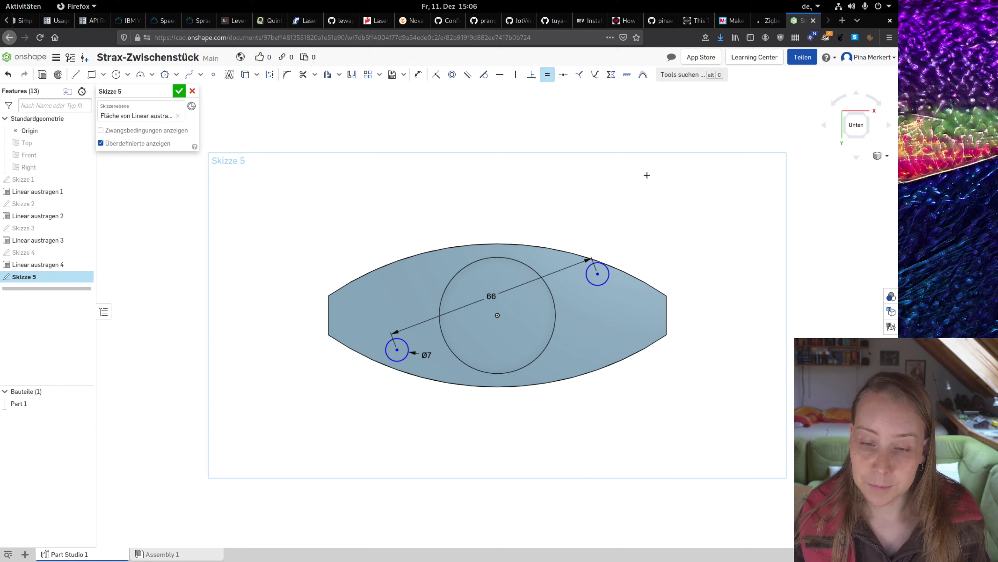
pyautogui.press('Escape')
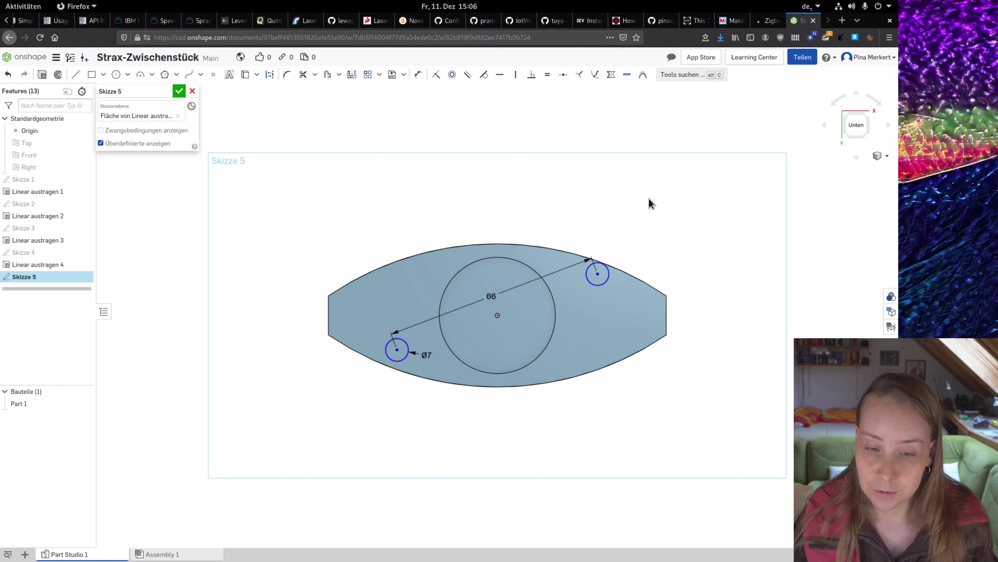
pyautogui.moveTo(599, 272); pyautogui.dragTo(596, 285)
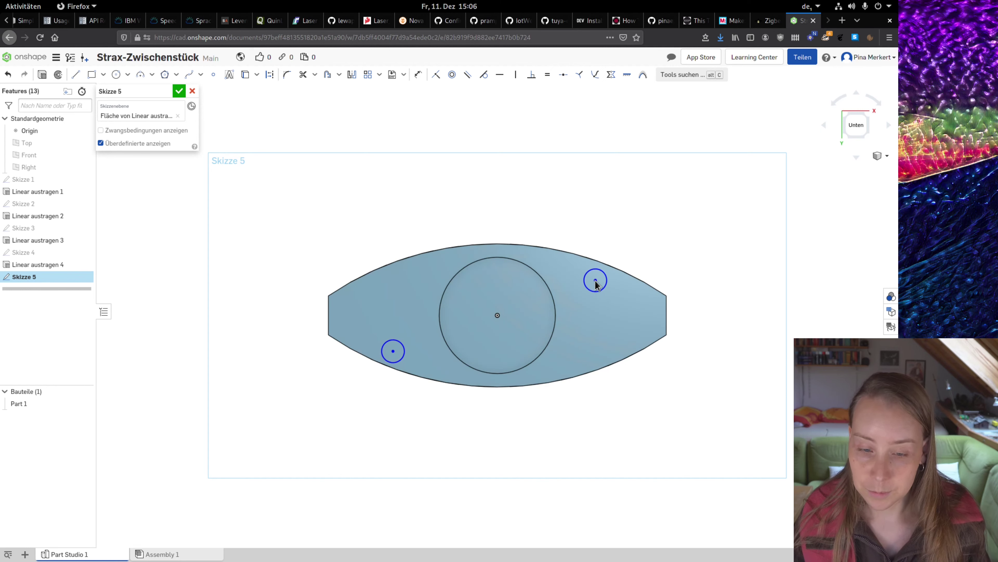
pyautogui.moveTo(597, 286); pyautogui.dragTo(596, 283)
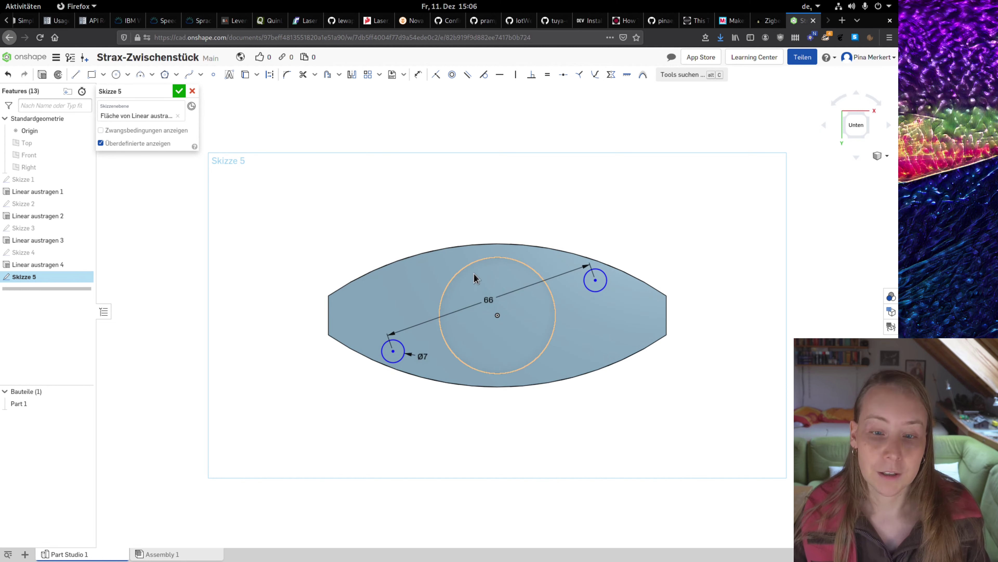
# - Draw a vertical centreline from the top arc's midpoint to the bottom arc's midpoint
pyautogui.click(75, 74)
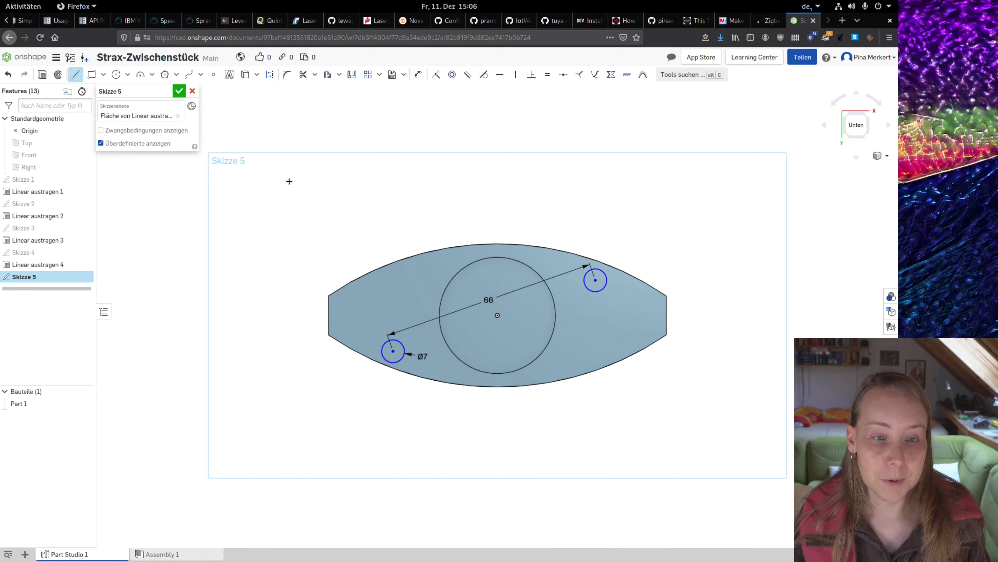
pyautogui.click(269, 74)
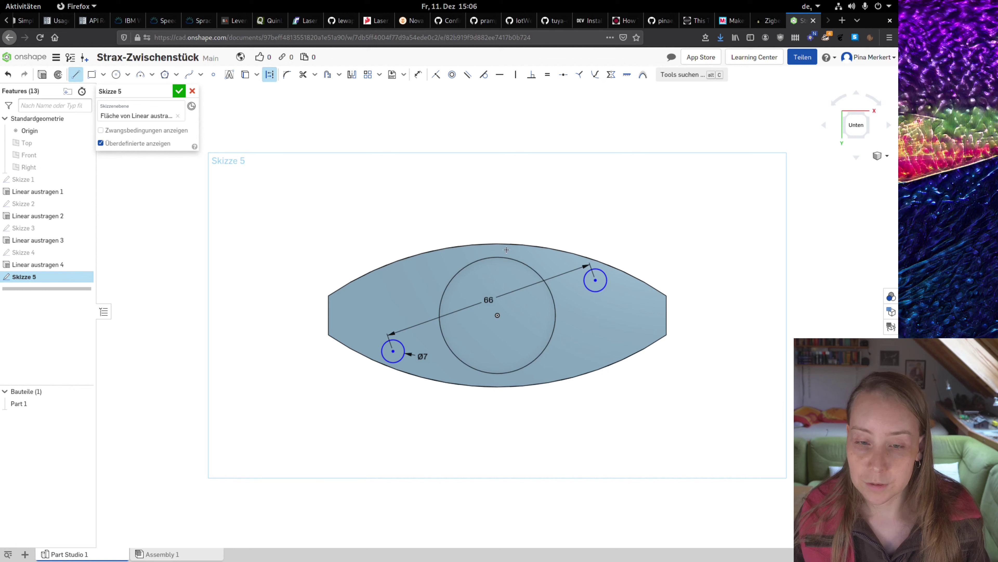
pyautogui.click(498, 243)
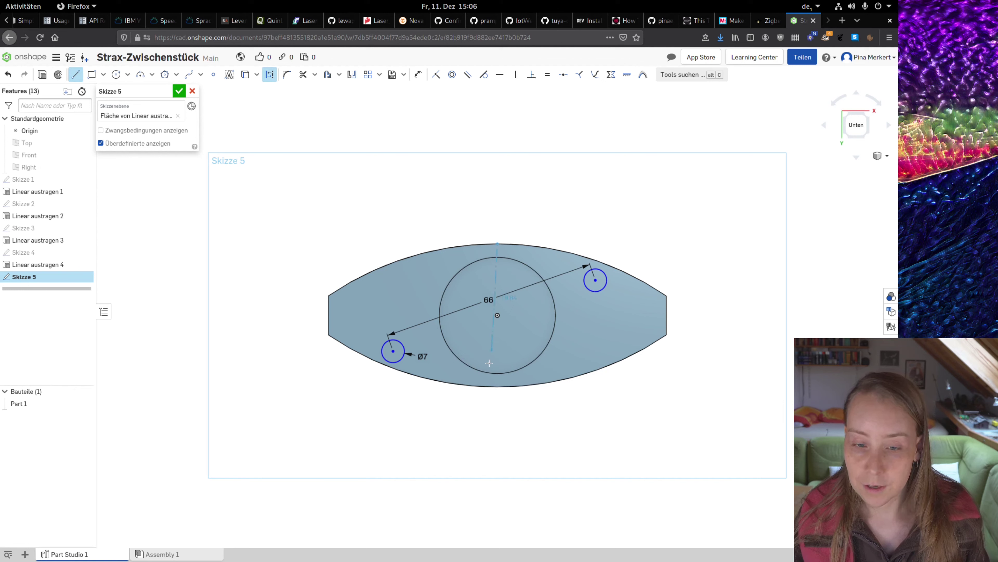
pyautogui.click(497, 386)
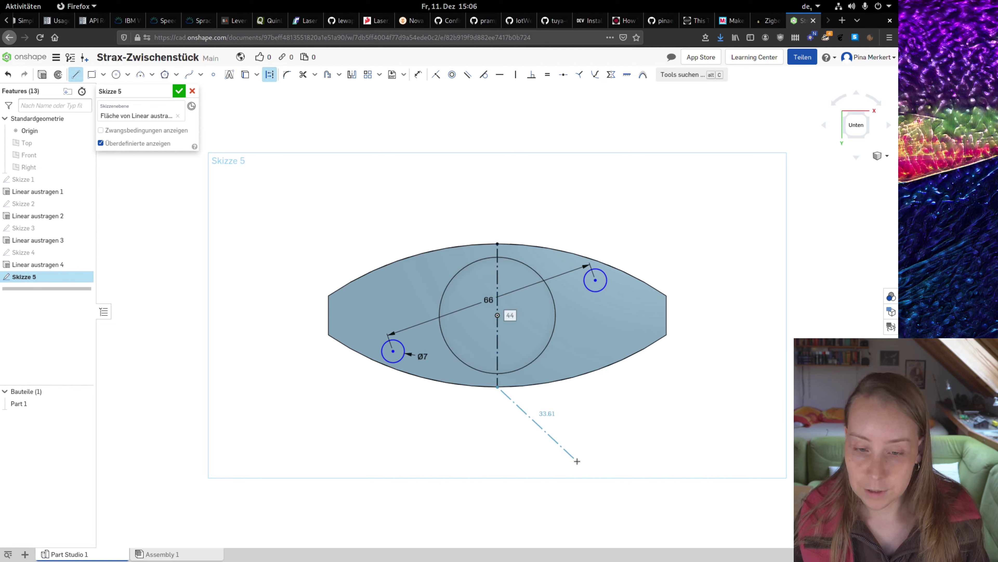
pyautogui.press('Escape')
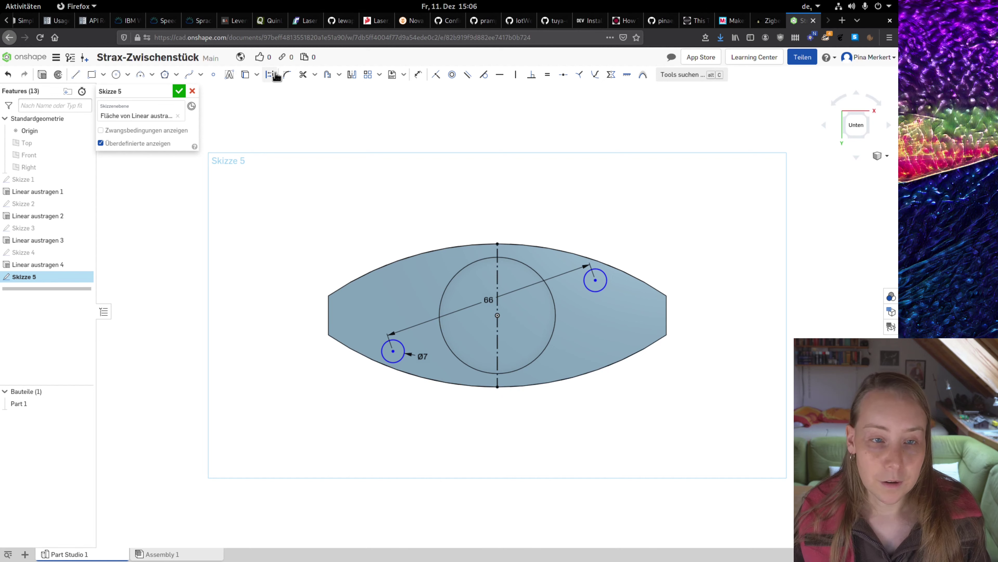
# - Draw a horizontal centreline from the left edge's midpoint to the right edge
pyautogui.click(269, 74)
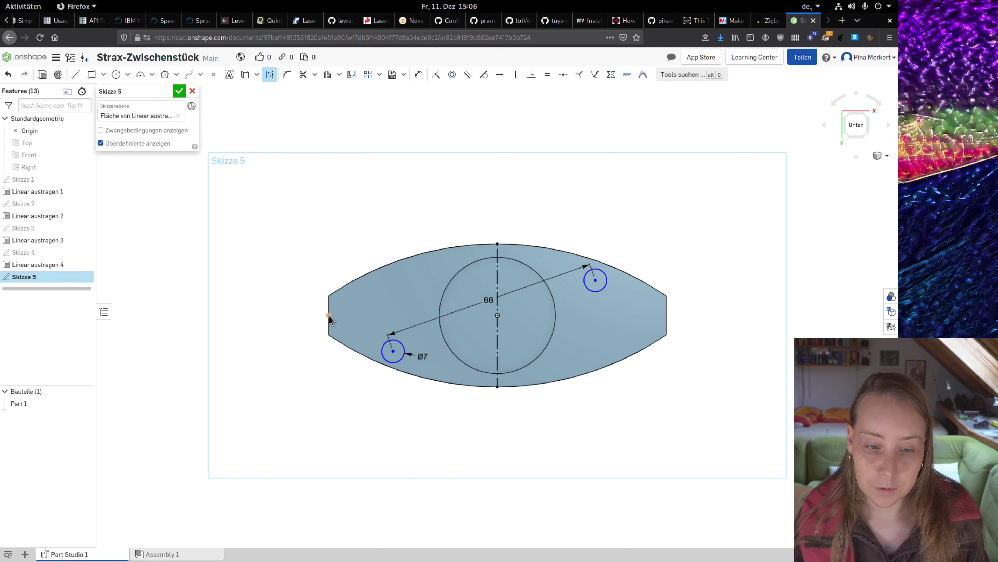
pyautogui.click(77, 75)
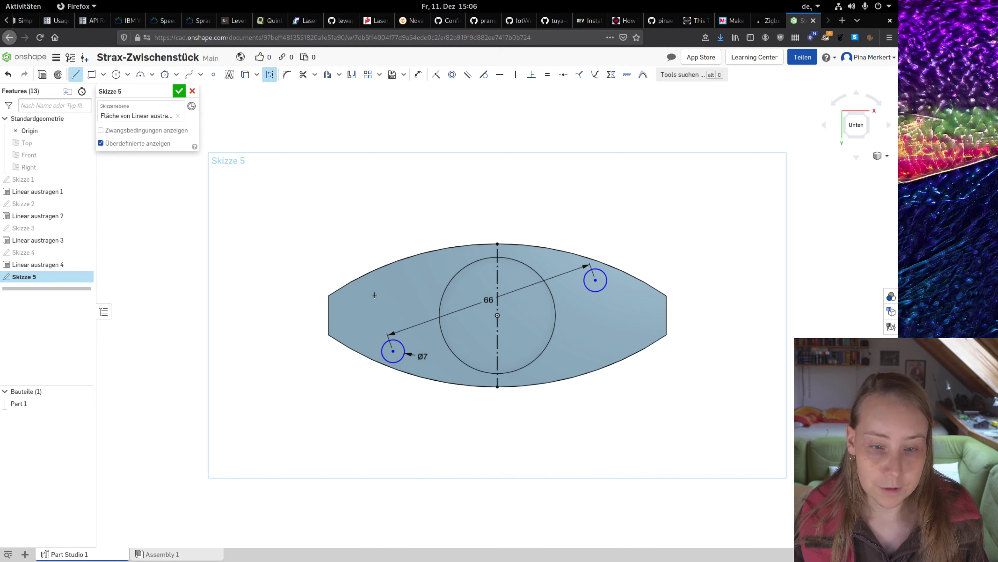
pyautogui.click(328, 315)
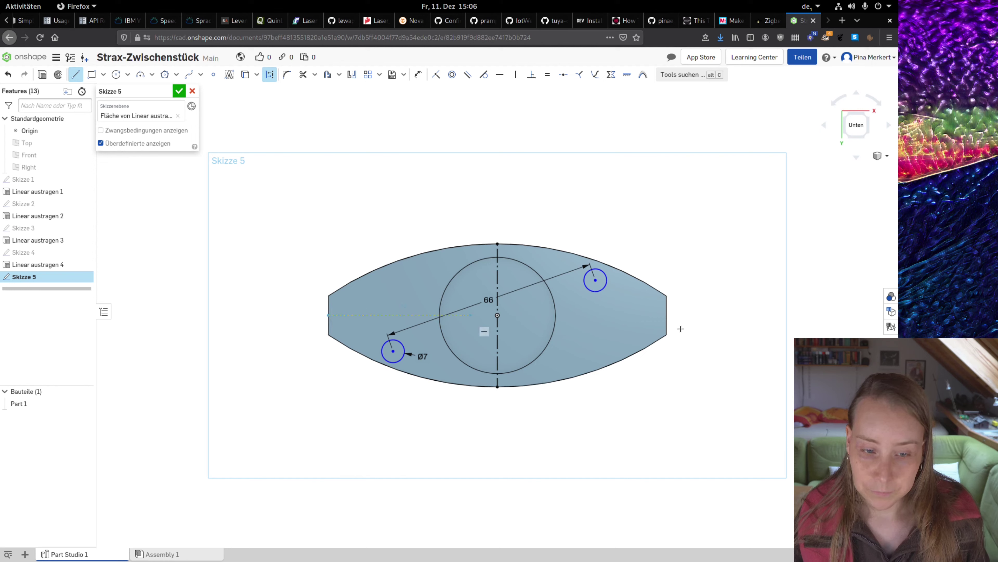
pyautogui.click(668, 314)
pyautogui.press('Escape')
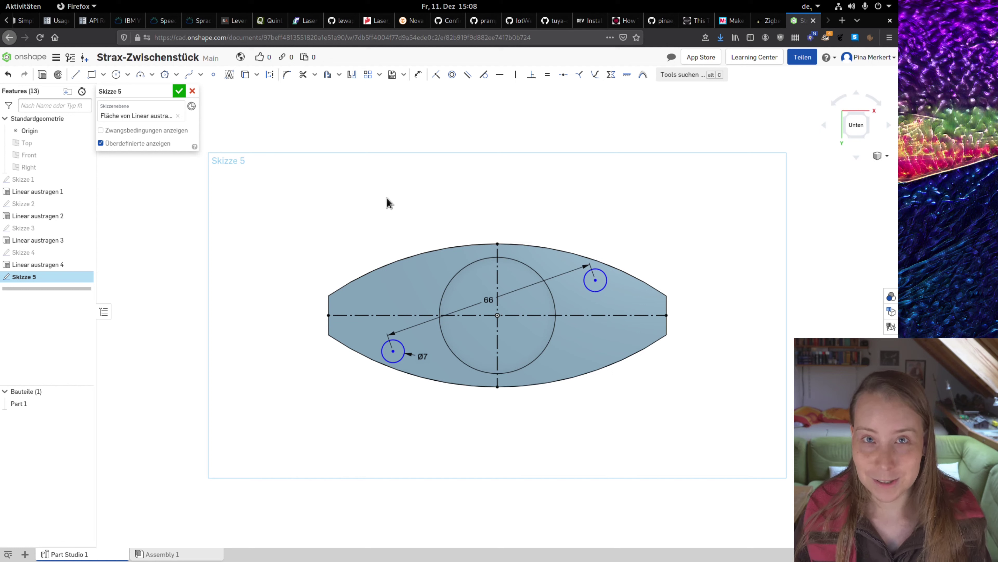
# - Dimension the right circle's centre to the horizontal centreline at 10.8 mm
pyautogui.click(425, 78)
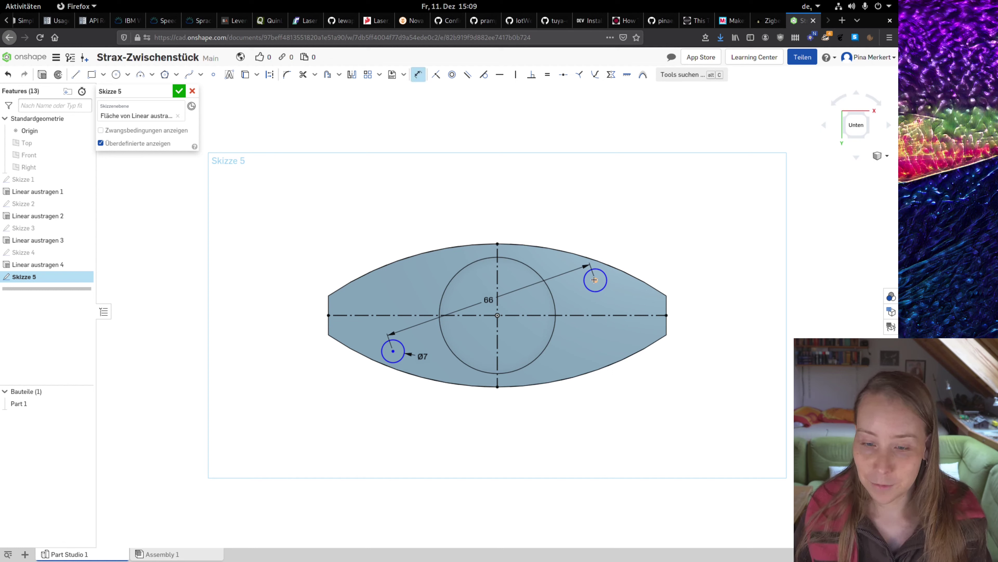
pyautogui.click(596, 281)
pyautogui.click(599, 315)
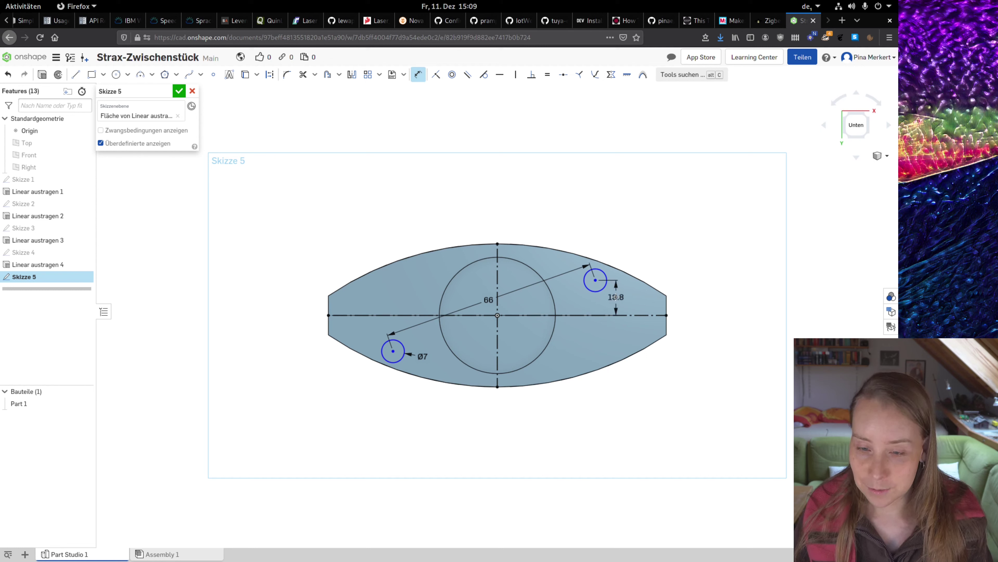
pyautogui.click(615, 296)
pyautogui.write('10.8')
pyautogui.press('Return')
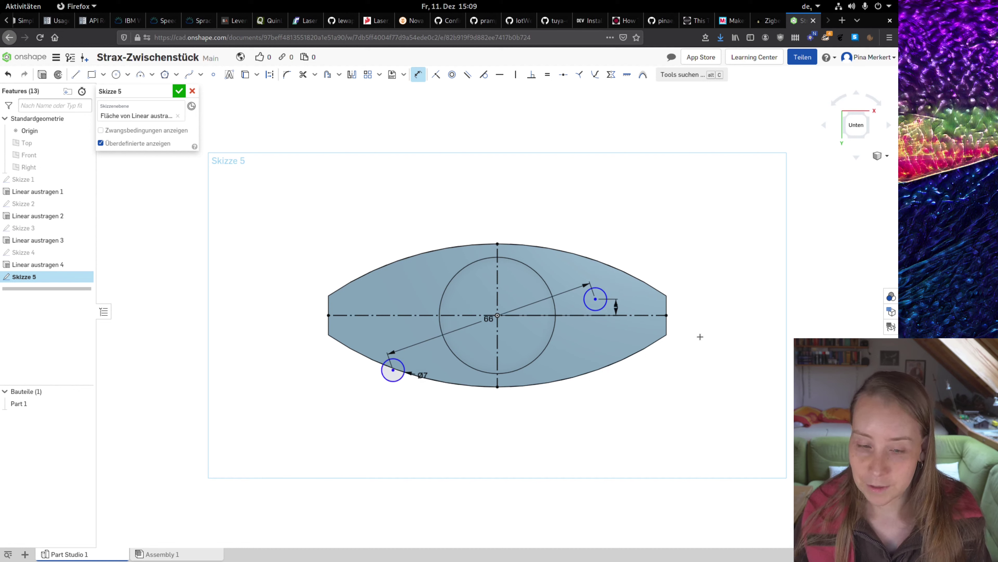
# - Dimension the left circle's centre 5 mm below the horizontal centreline
pyautogui.click(393, 370)
pyautogui.click(407, 315)
pyautogui.press('d')
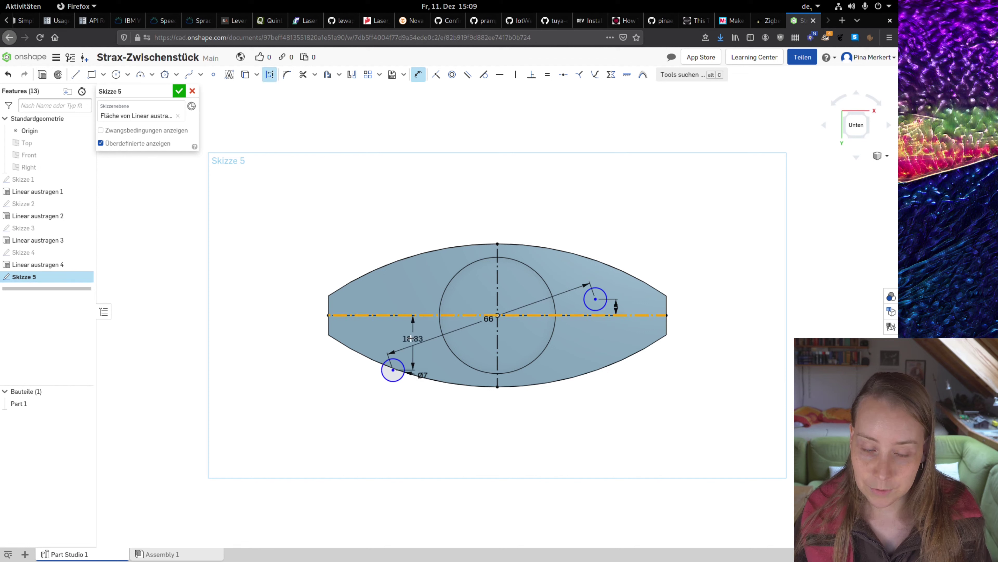
pyautogui.click(411, 339)
pyautogui.write('5')
pyautogui.press('Return')
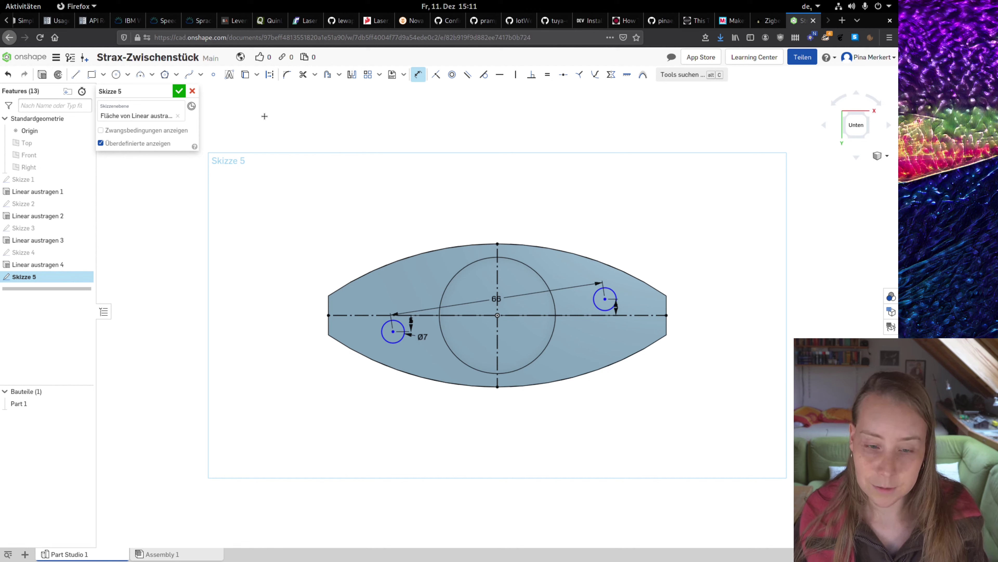
# - Draw a line from the left circle's centre to the right circle's centre, then select it
pyautogui.click(75, 75)
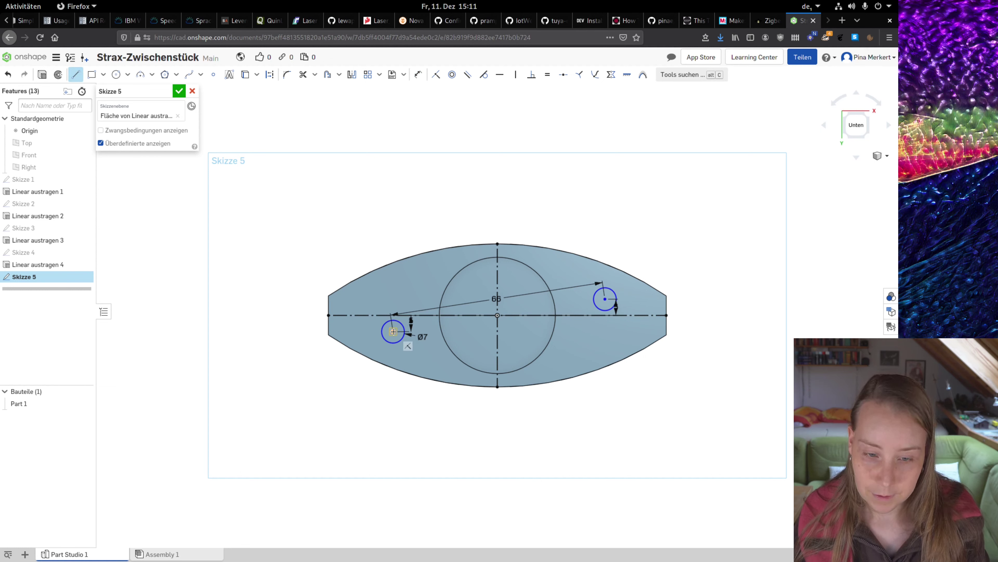
pyautogui.click(393, 331)
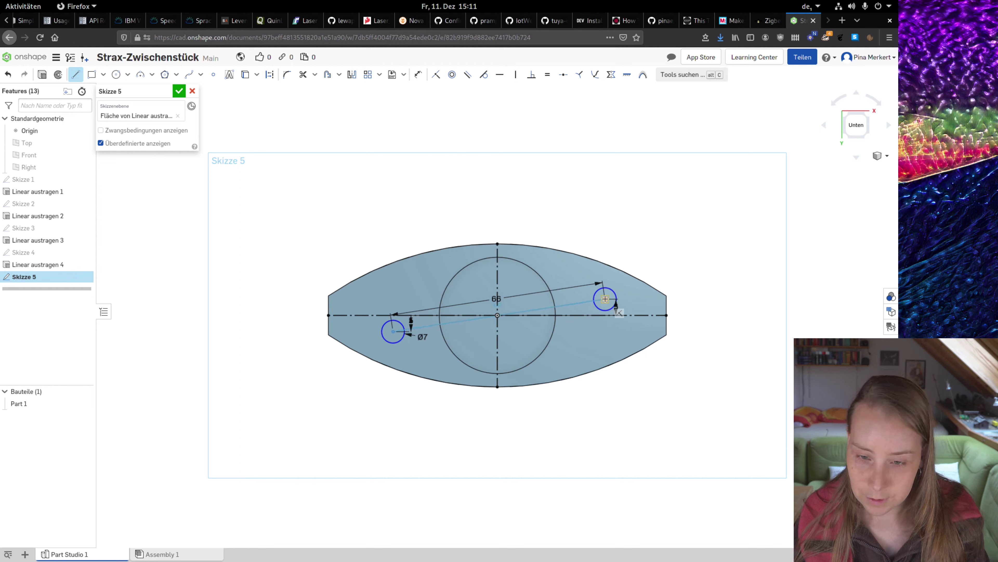
pyautogui.click(605, 299)
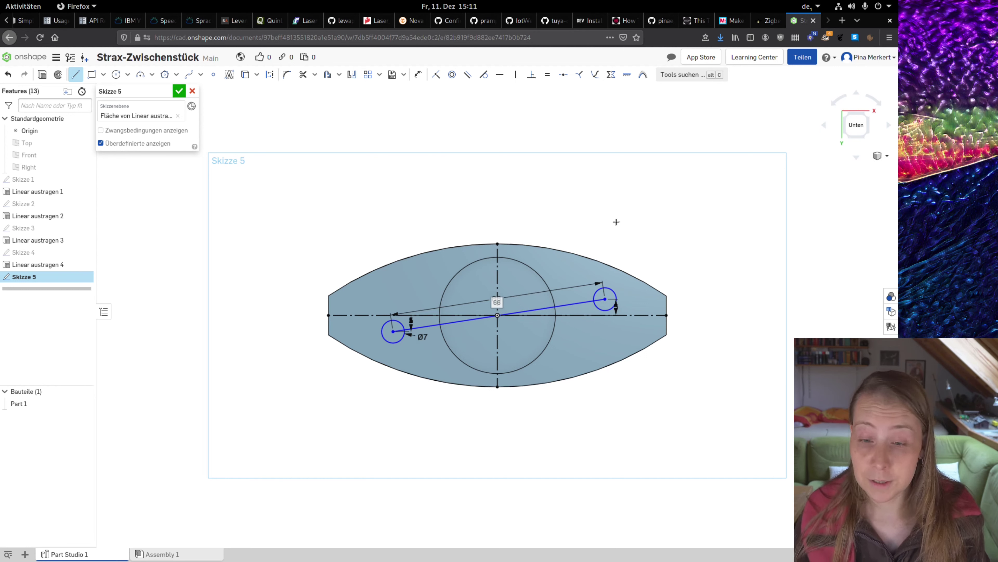
pyautogui.press('Escape')
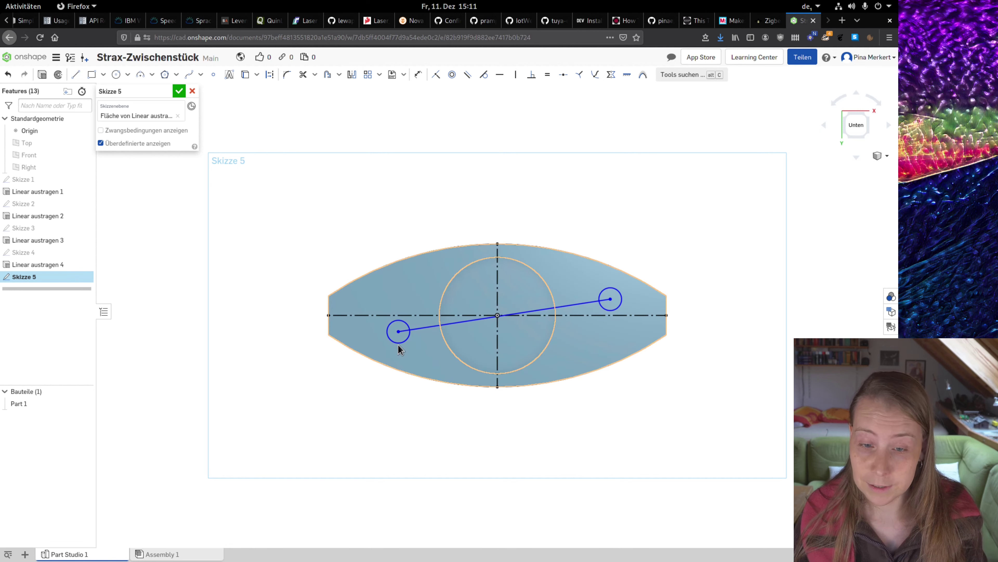
pyautogui.moveTo(394, 335); pyautogui.dragTo(420, 344)
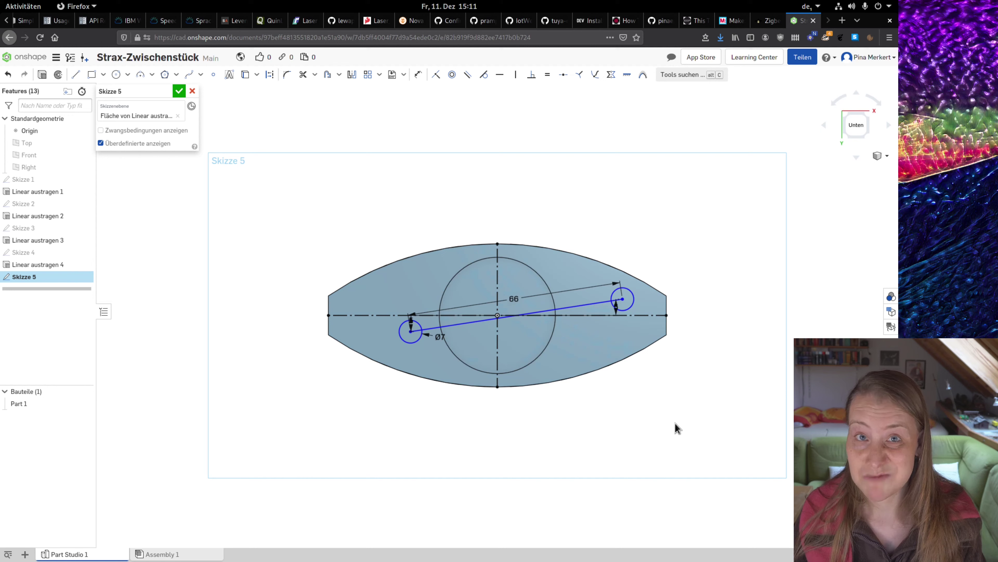
pyautogui.click(429, 329)
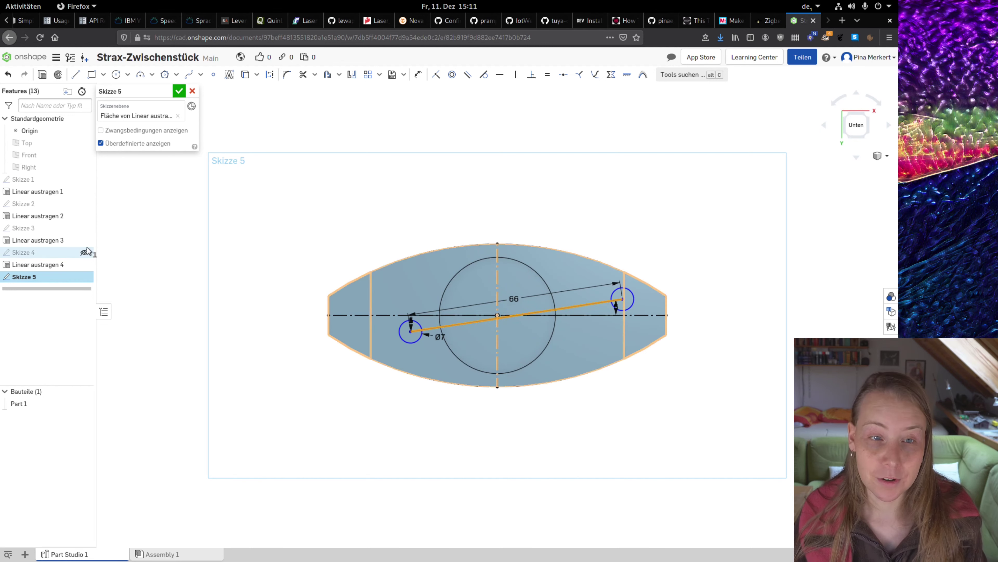
# - Convert the connecting line to Konstruktion geometry, then select the vertical centreline
pyautogui.click(270, 76)
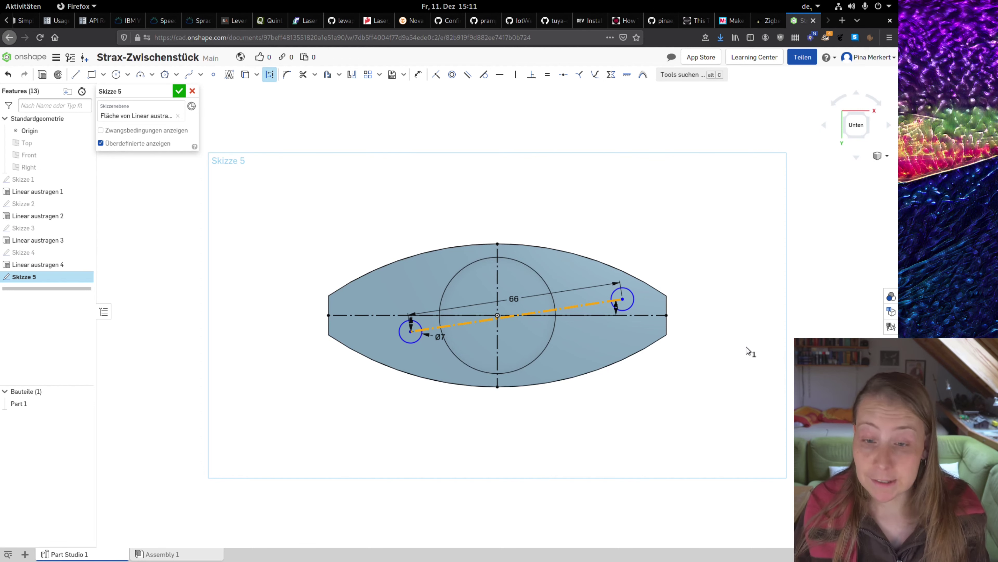
pyautogui.click(269, 75)
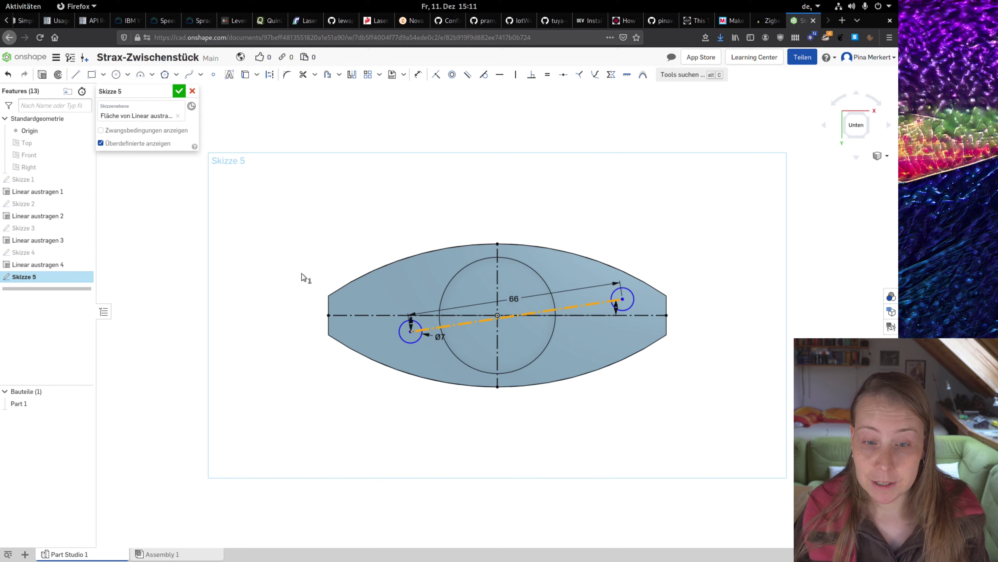
pyautogui.click(269, 75)
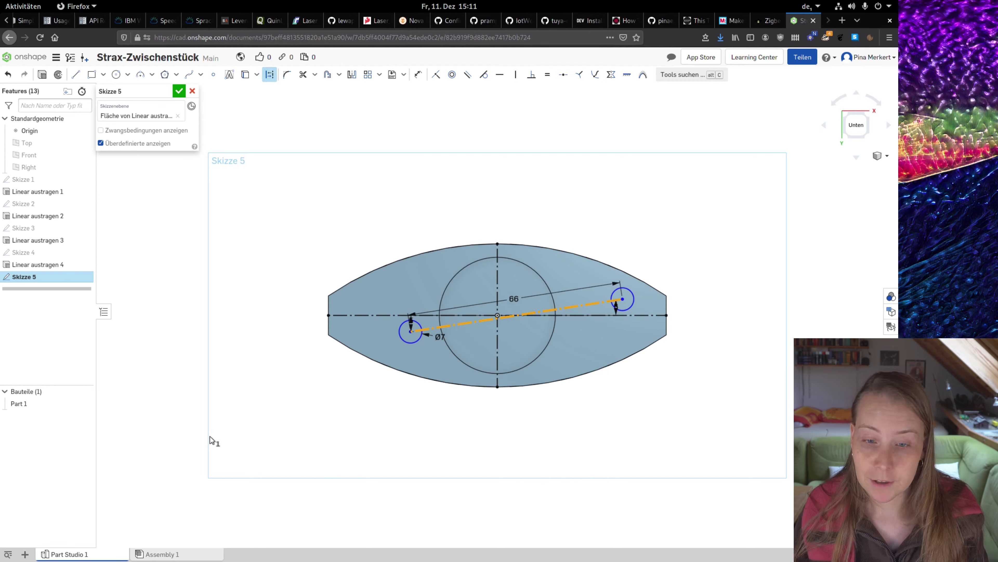
pyautogui.click(336, 221)
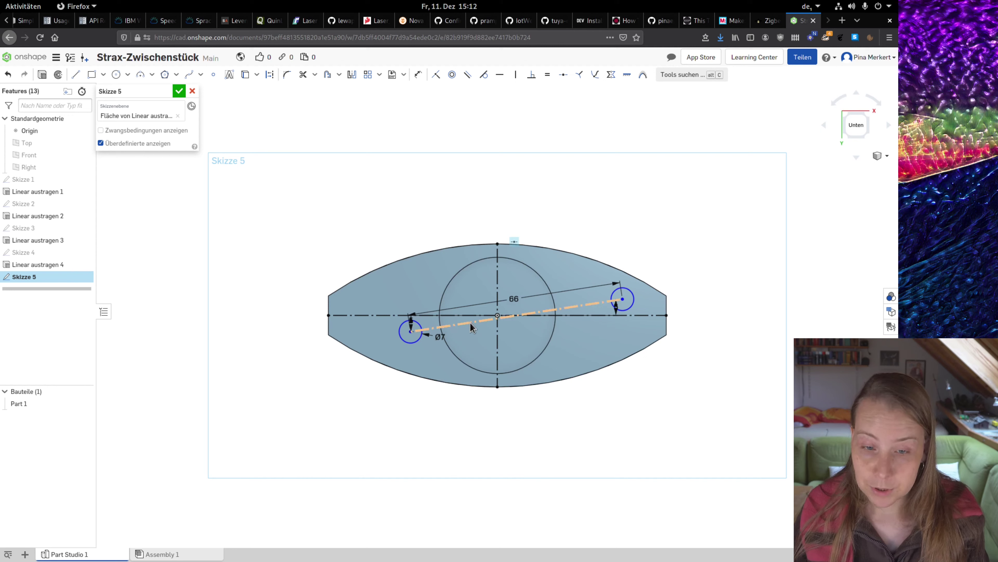
pyautogui.click(497, 324)
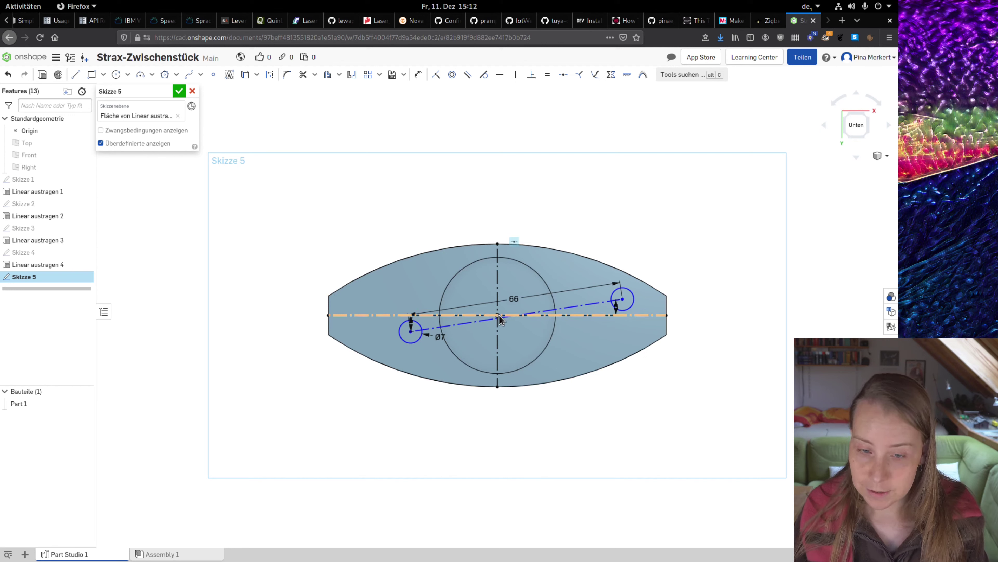
# - Try a coincident constraint on the diagonal line, cancel it, and enable construction-line drawing
pyautogui.click(437, 75)
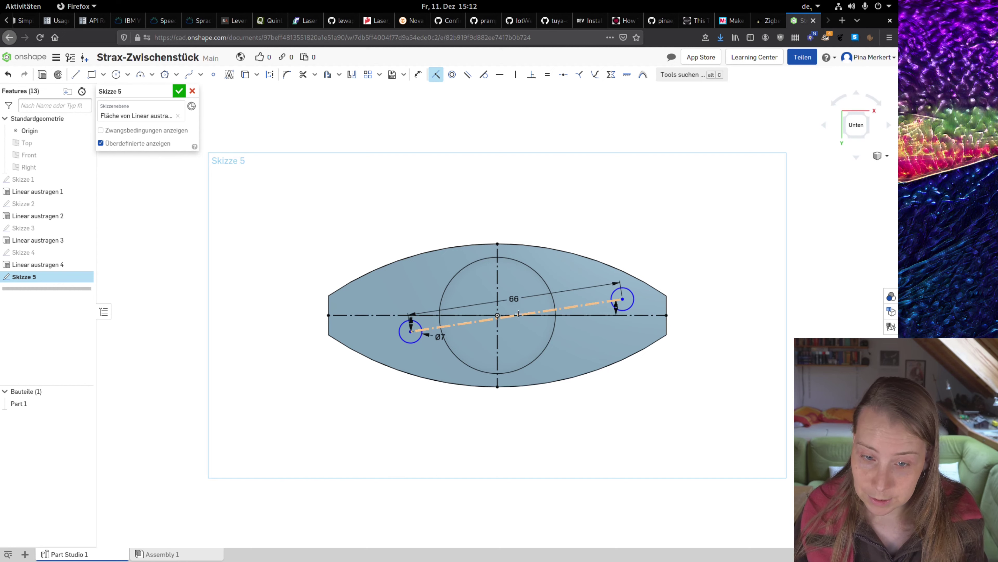
pyautogui.scroll(2, 529, 316)
pyautogui.scroll(4, 511, 308)
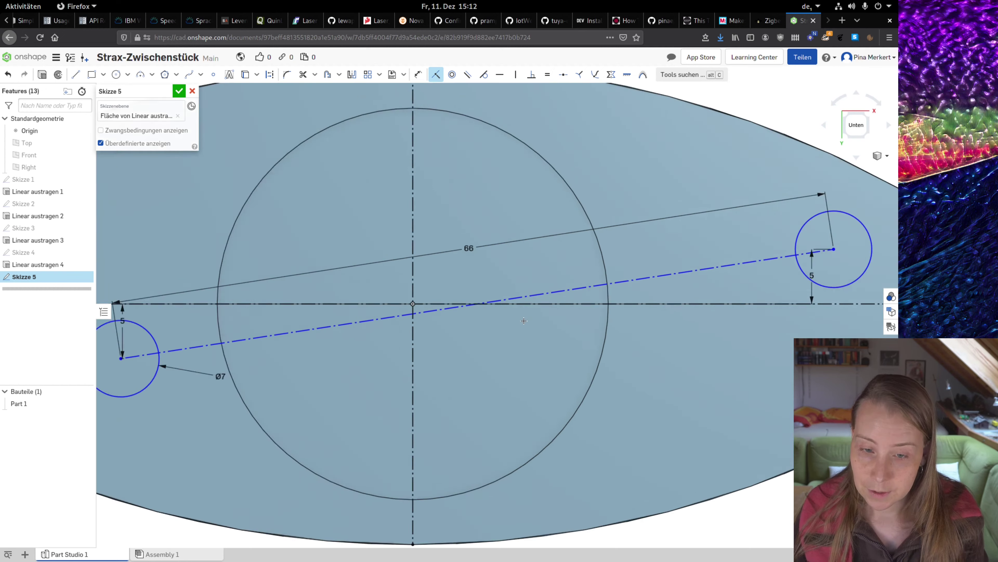
pyautogui.scroll(4, 471, 295)
pyautogui.click(457, 290)
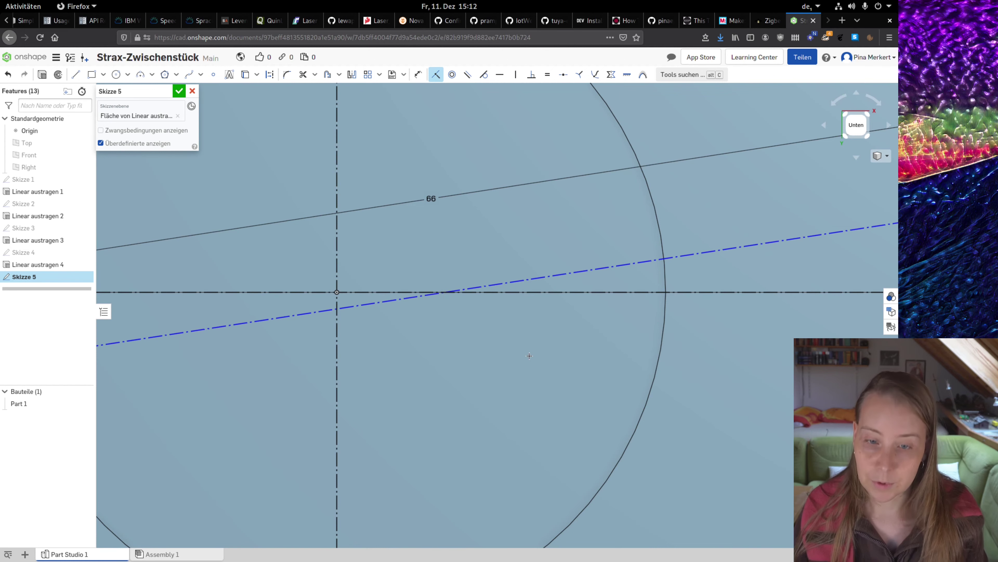
pyautogui.press('Escape')
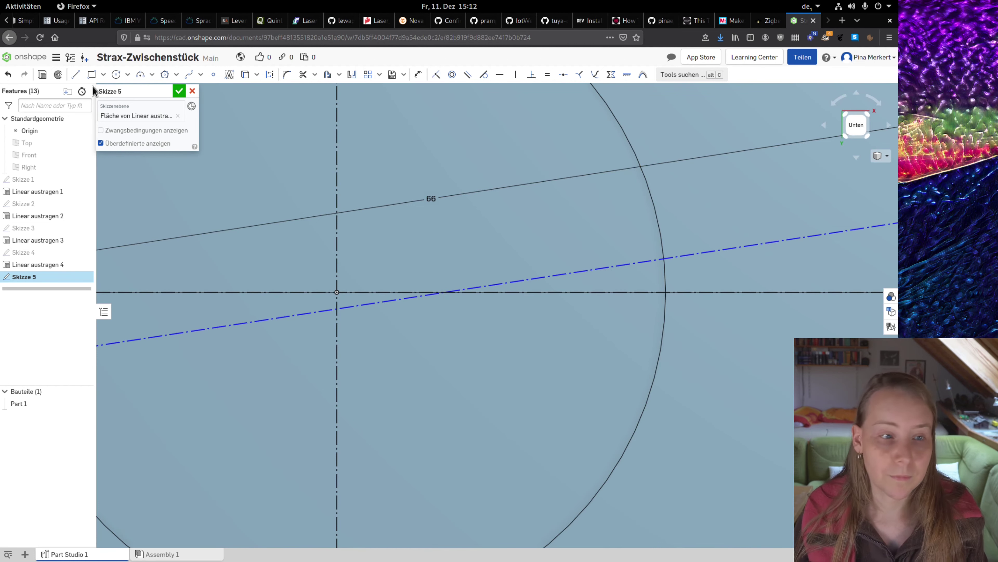
pyautogui.click(76, 79)
pyautogui.click(270, 74)
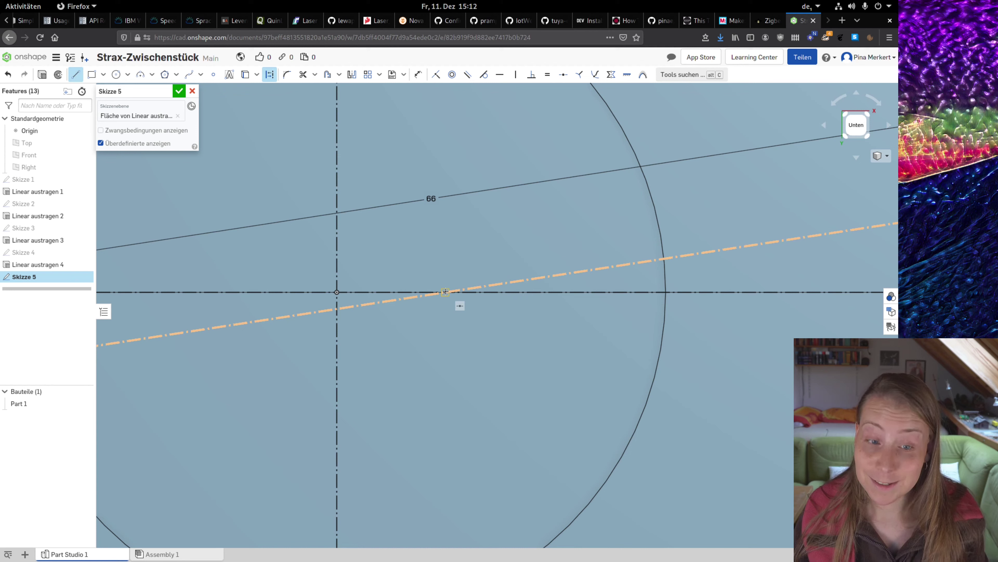
# - Draw a construction line from the centreline crossing down to the outline's bottom edge
pyautogui.click(445, 292)
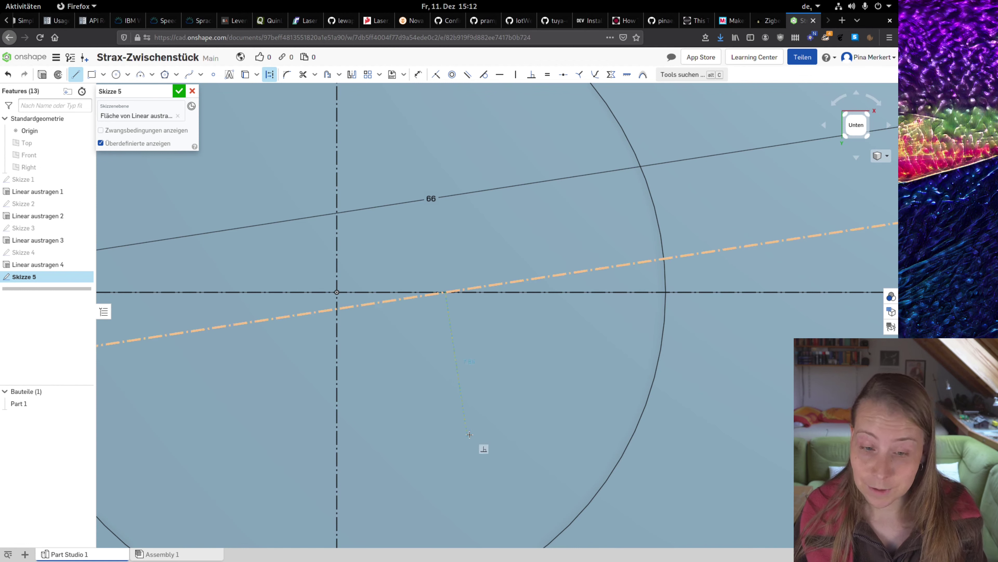
pyautogui.scroll(-3, 559, 452)
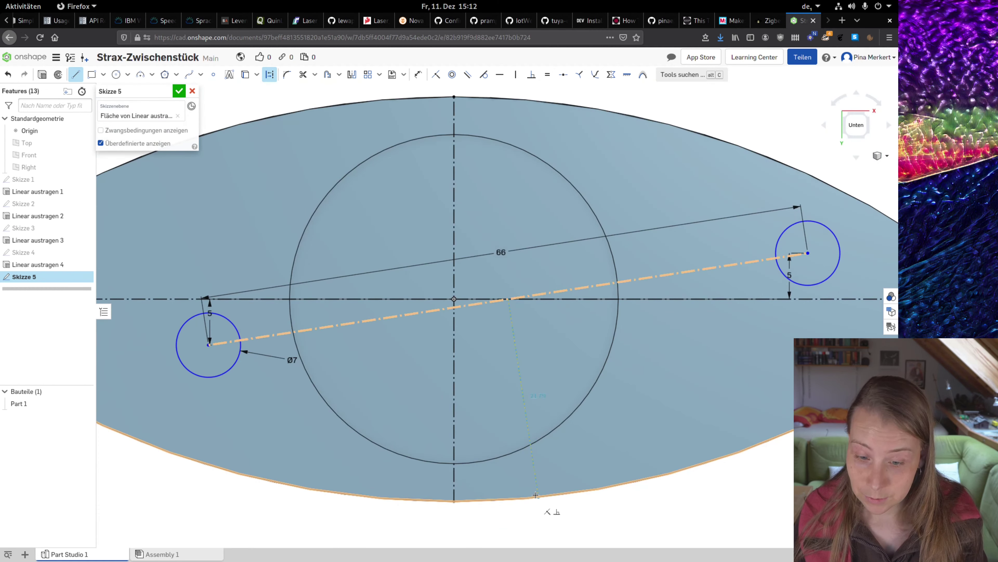
pyautogui.click(537, 495)
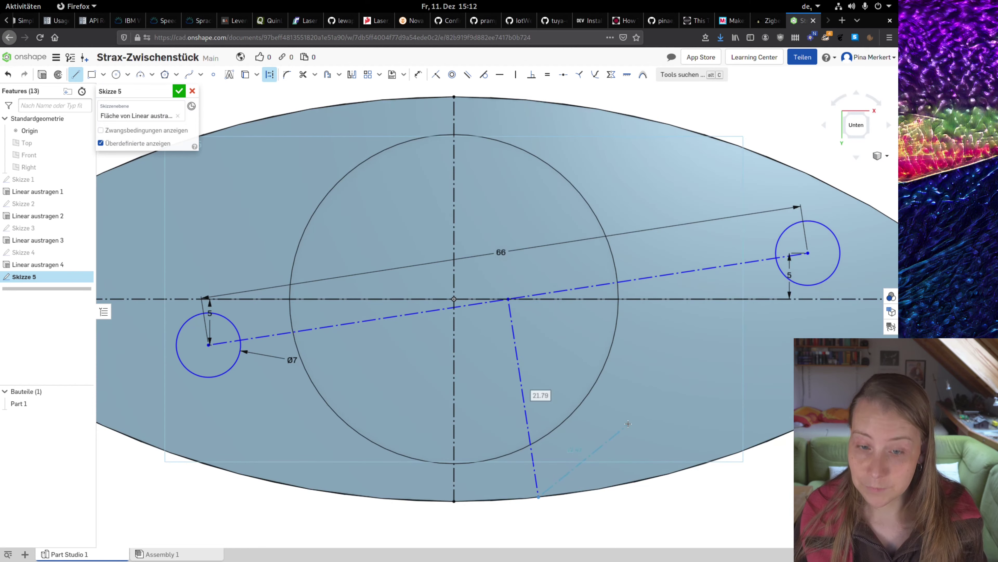
pyautogui.press('Escape')
pyautogui.click(588, 396)
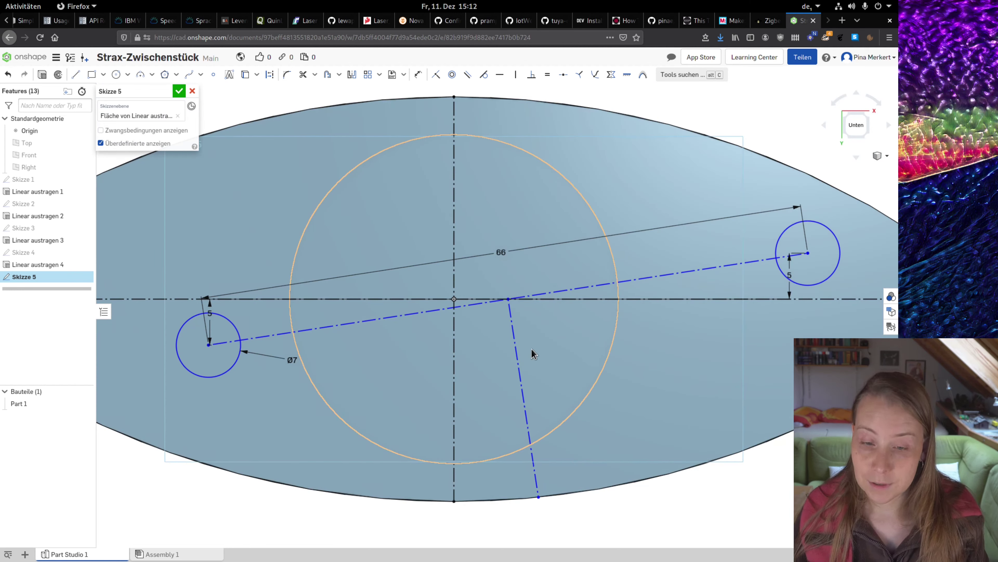
pyautogui.press('Escape')
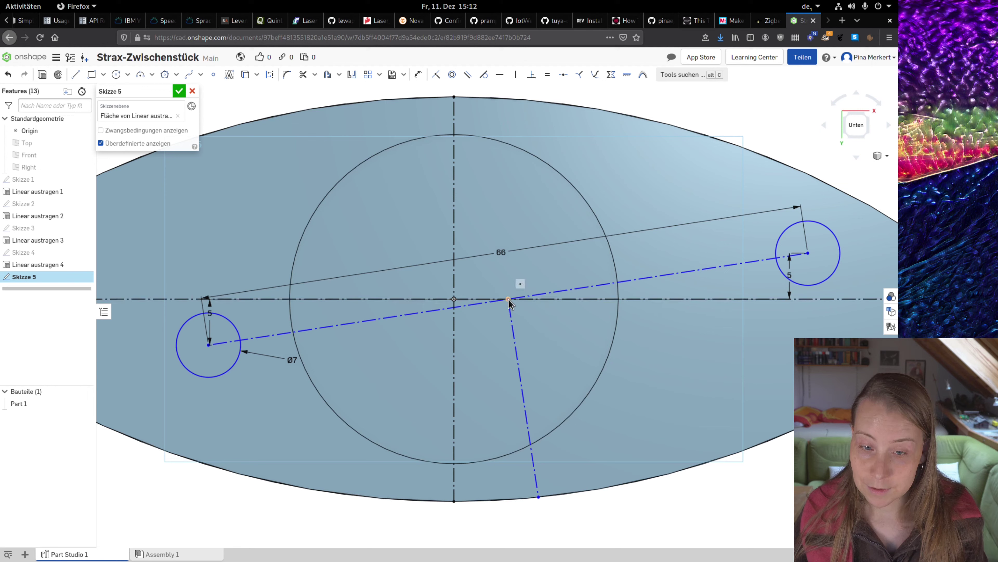
# - Constrain the diagonal line's midpoint onto the vertical axis to centre the peg circles
pyautogui.click(508, 300)
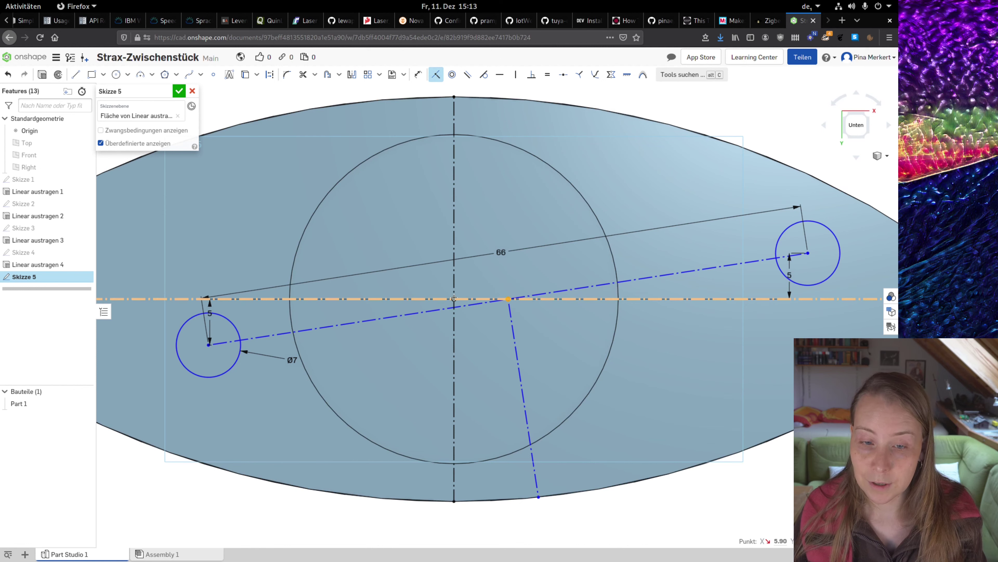
pyautogui.click(454, 284)
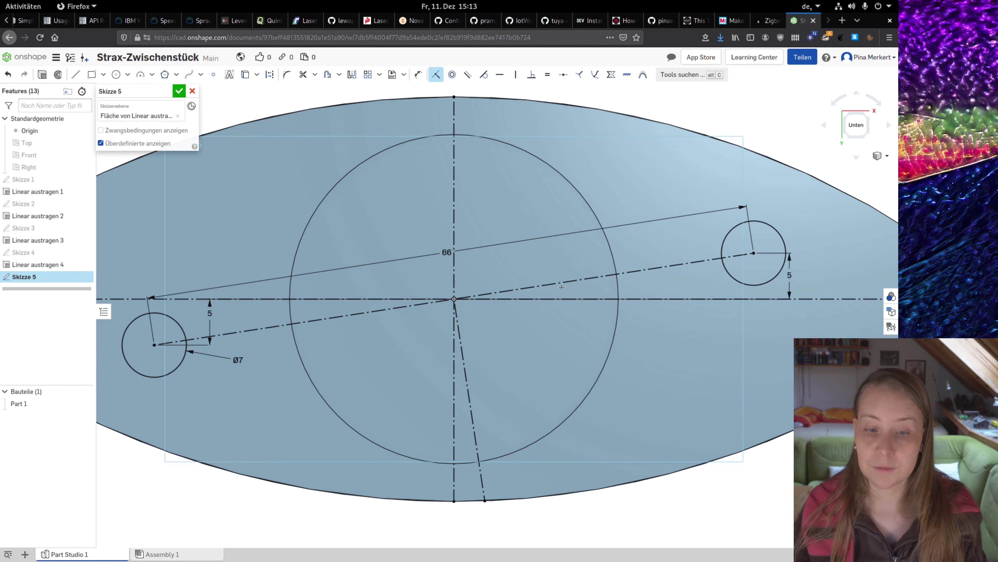
pyautogui.scroll(-2, 569, 278)
pyautogui.scroll(-2, 566, 315)
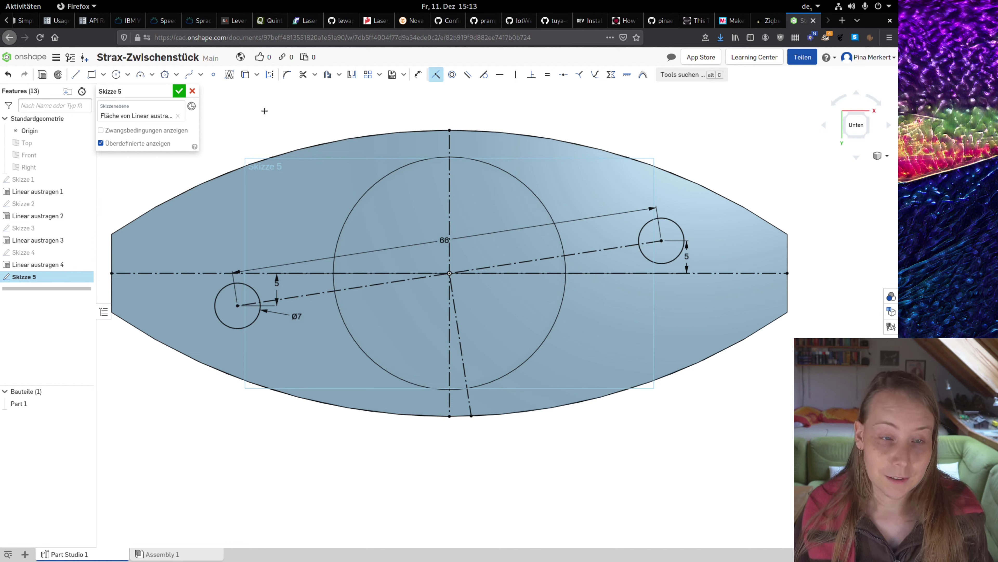
# - Extrude both Skizze 5 circles upward 28 mm, adding them to Part 1
pyautogui.click(179, 92)
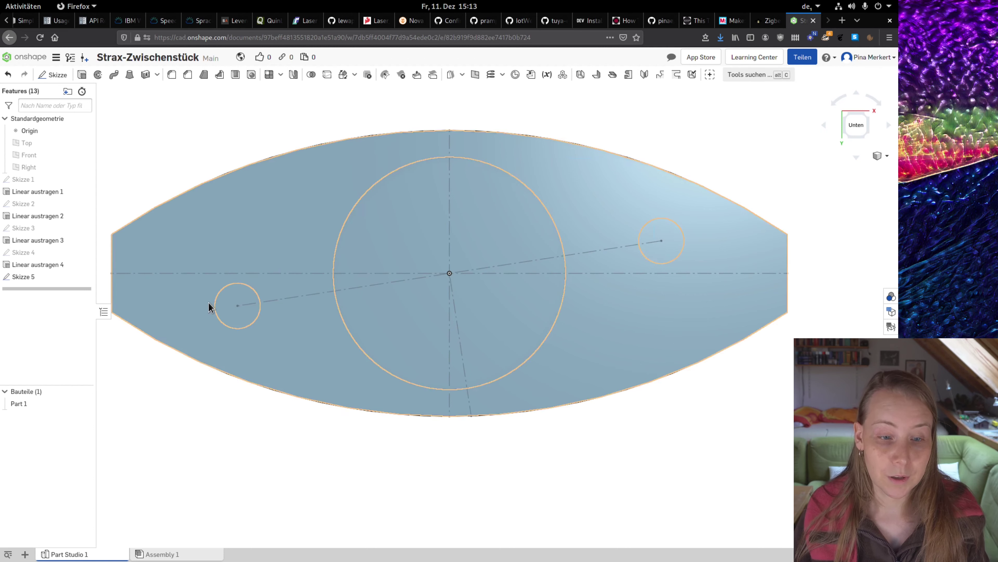
pyautogui.click(224, 303)
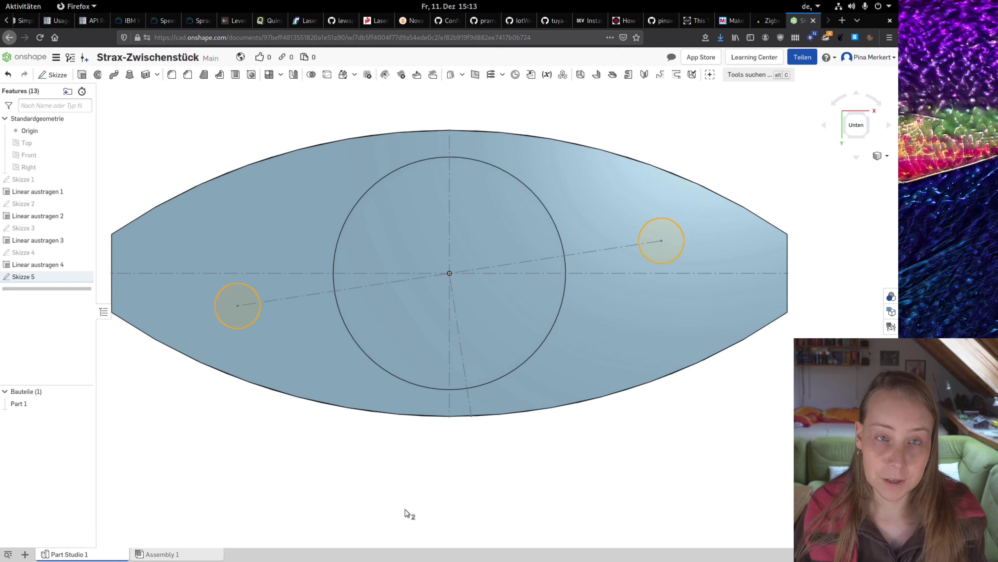
pyautogui.click(81, 75)
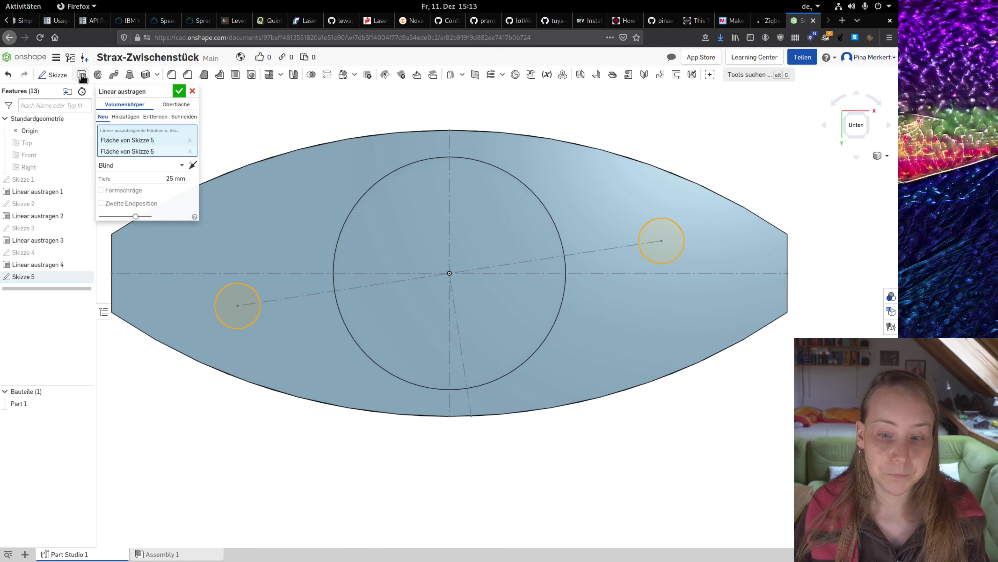
pyautogui.moveTo(339, 125)
pyautogui.mouseDown(button='right')
pyautogui.moveTo(340, 186)
pyautogui.moveTo(350, 217)
pyautogui.moveTo(361, 209)
pyautogui.mouseUp(button='right')
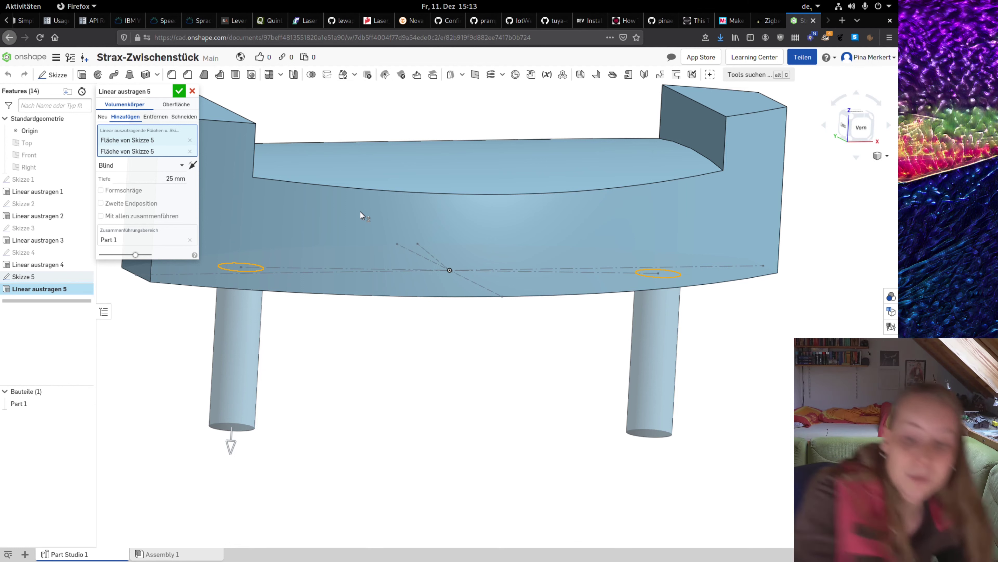
pyautogui.click(167, 173)
pyautogui.write('28')
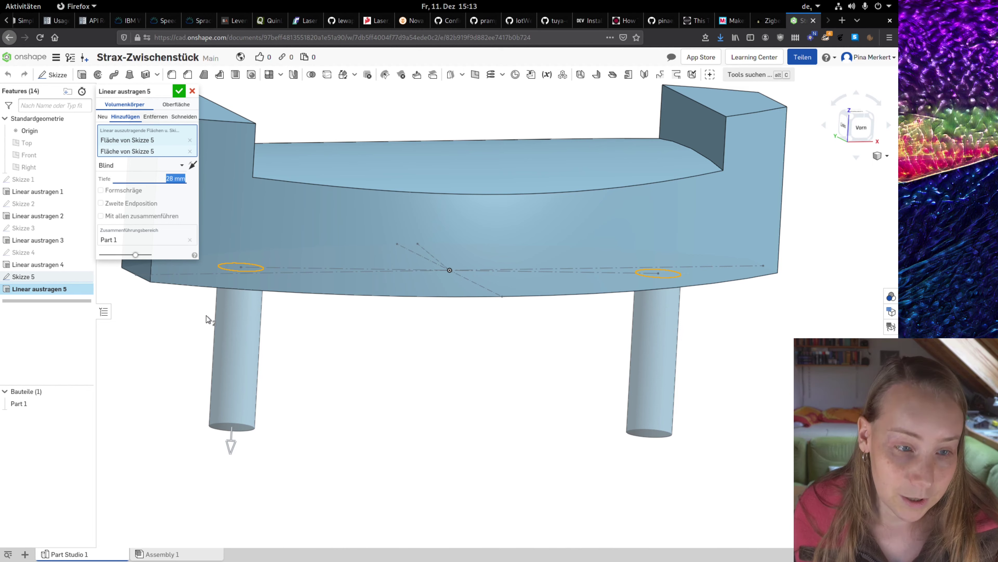
pyautogui.press('Return')
pyautogui.click(191, 167)
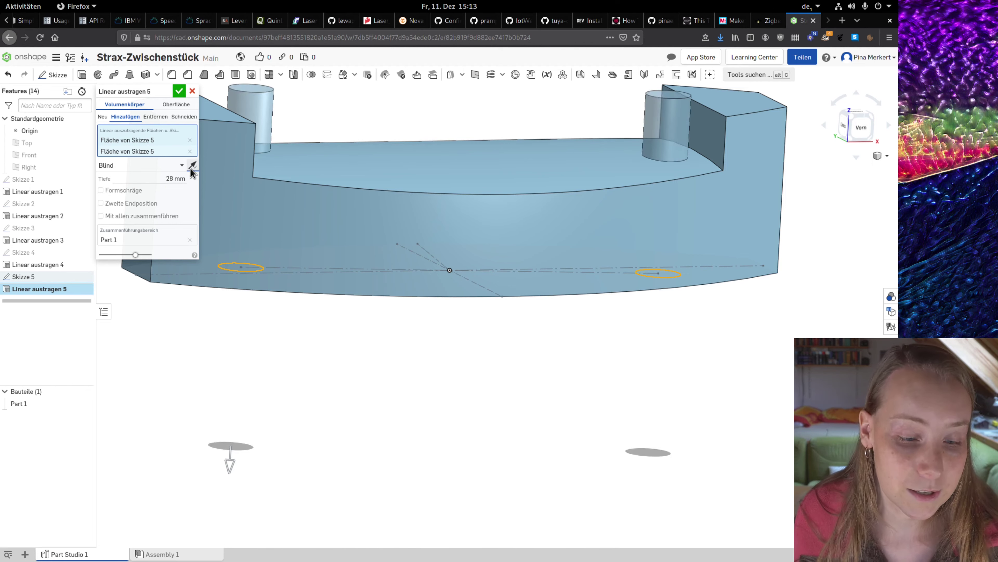
pyautogui.click(179, 91)
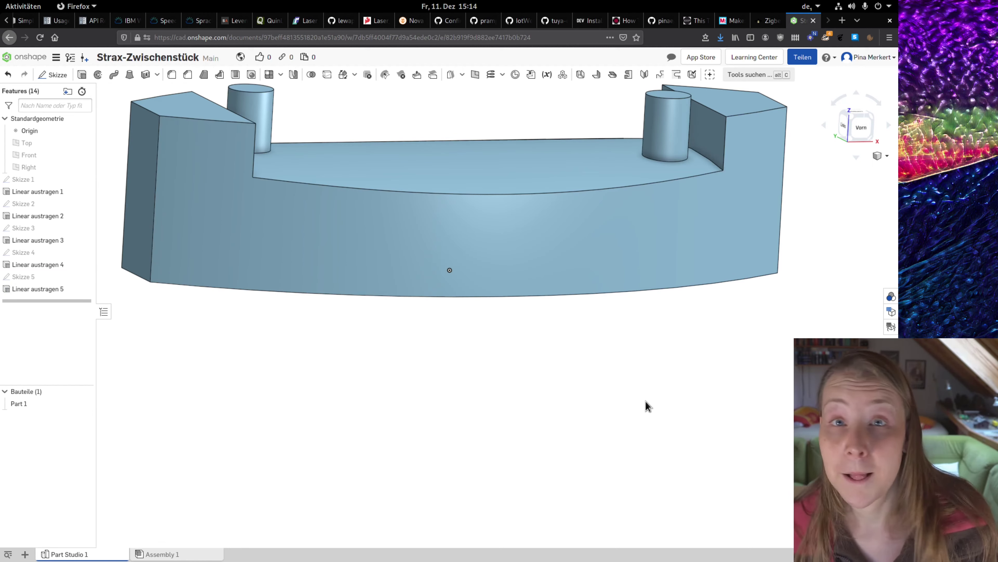
pyautogui.moveTo(440, 154)
pyautogui.mouseDown(button='right')
pyautogui.moveTo(430, 182)
pyautogui.moveTo(397, 147)
pyautogui.moveTo(415, 272)
pyautogui.mouseUp(button='right')
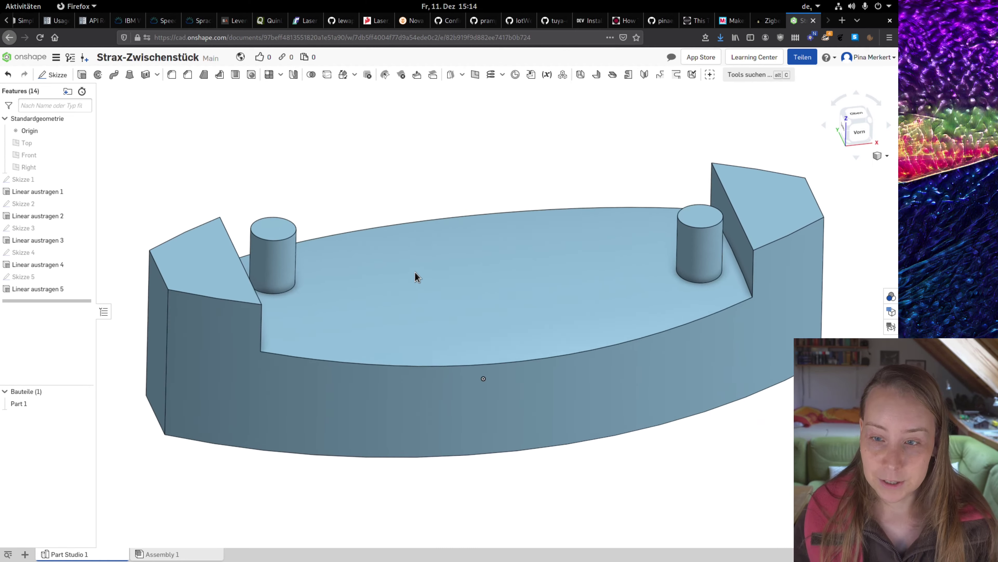
pyautogui.moveTo(575, 359); pyautogui.dragTo(584, 363, button='right')
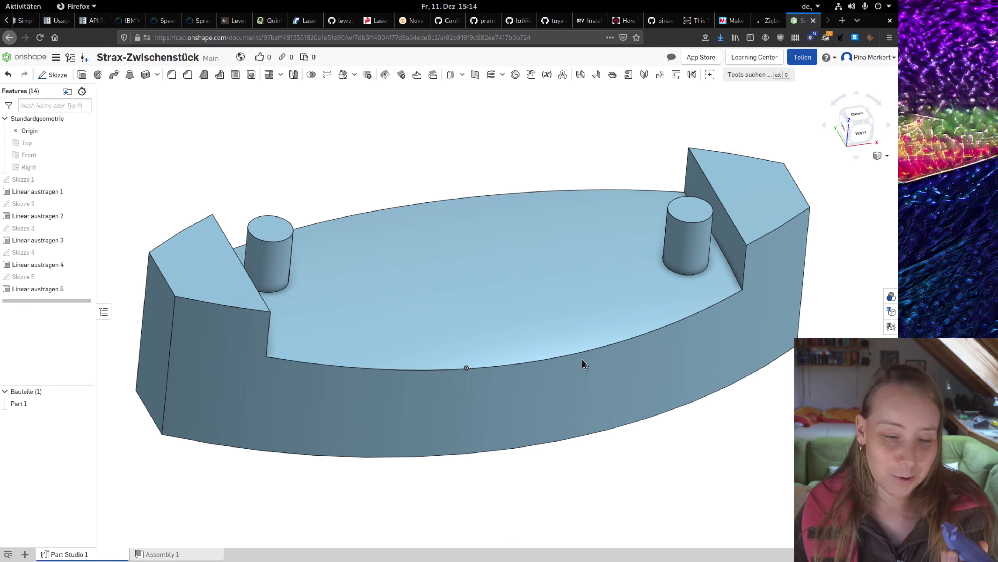
pyautogui.moveTo(583, 363); pyautogui.dragTo(583, 363, button='right')
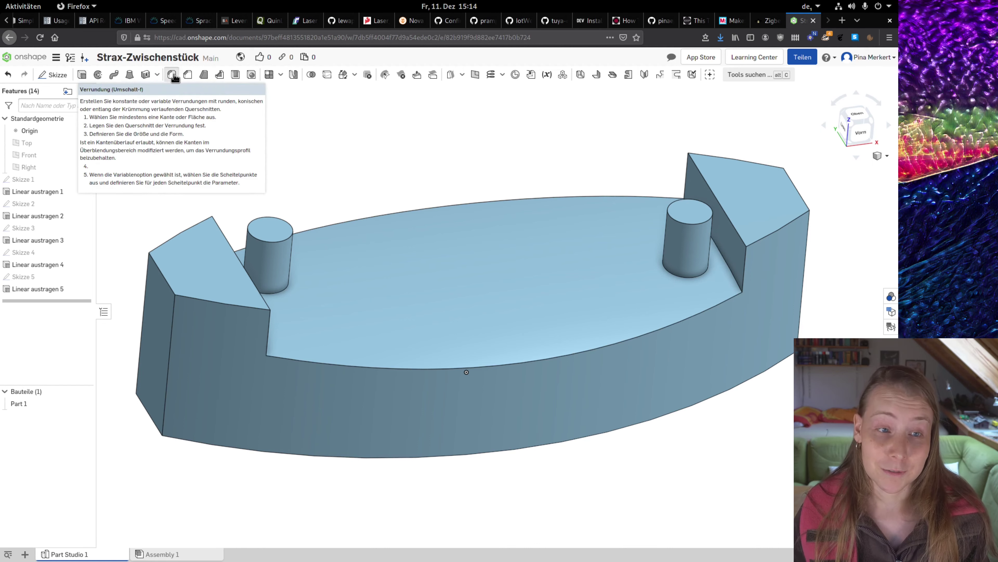
# - Fillet both peg top edges with a 2 mm radius and Krümmung cross-section
pyautogui.click(173, 75)
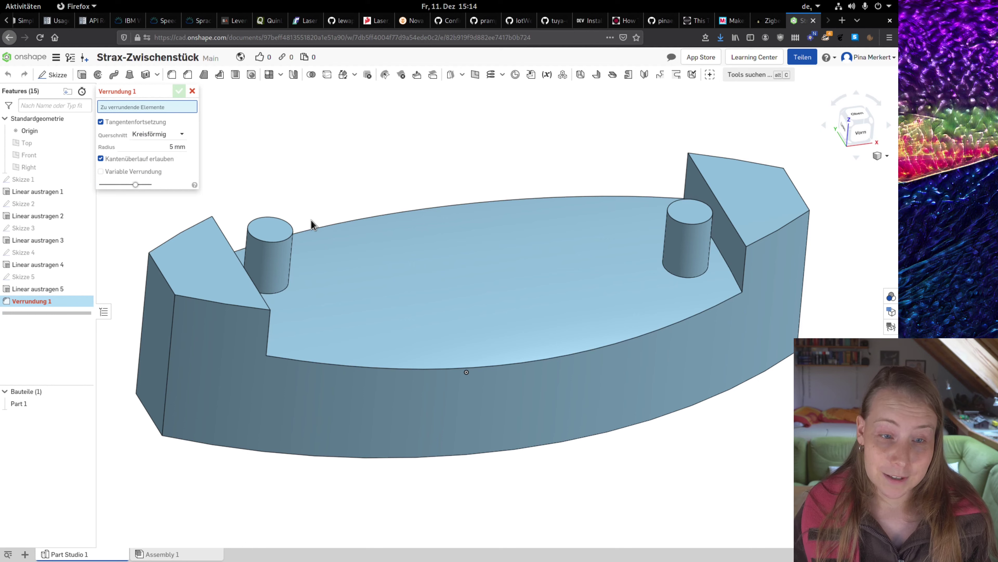
pyautogui.click(282, 245)
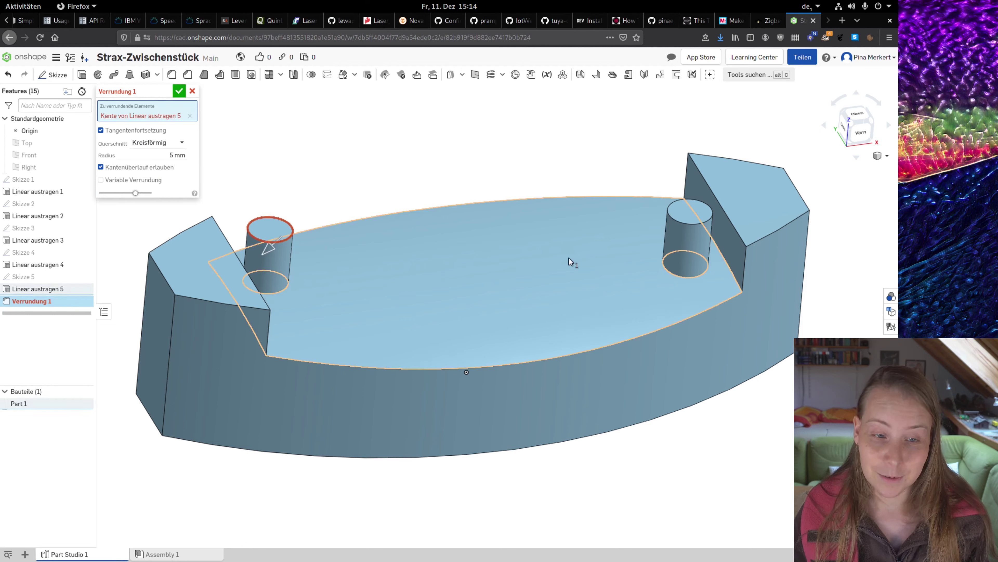
pyautogui.click(685, 226)
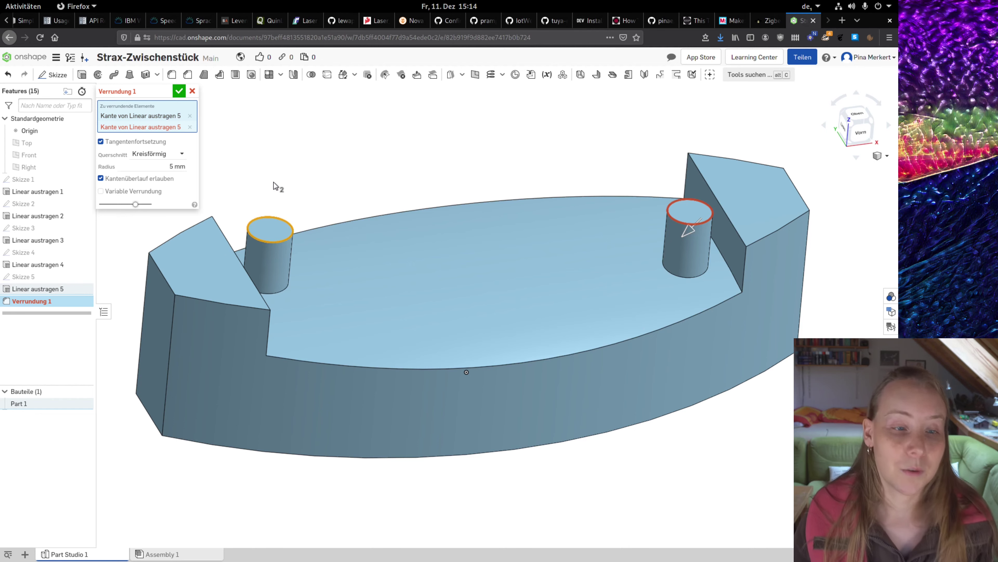
pyautogui.click(181, 154)
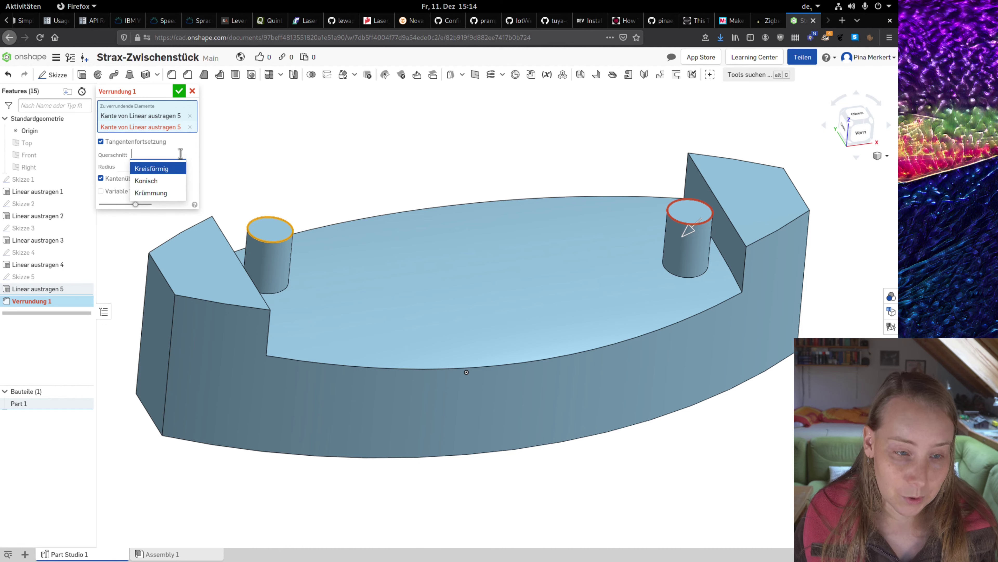
pyautogui.click(151, 168)
pyautogui.click(176, 166)
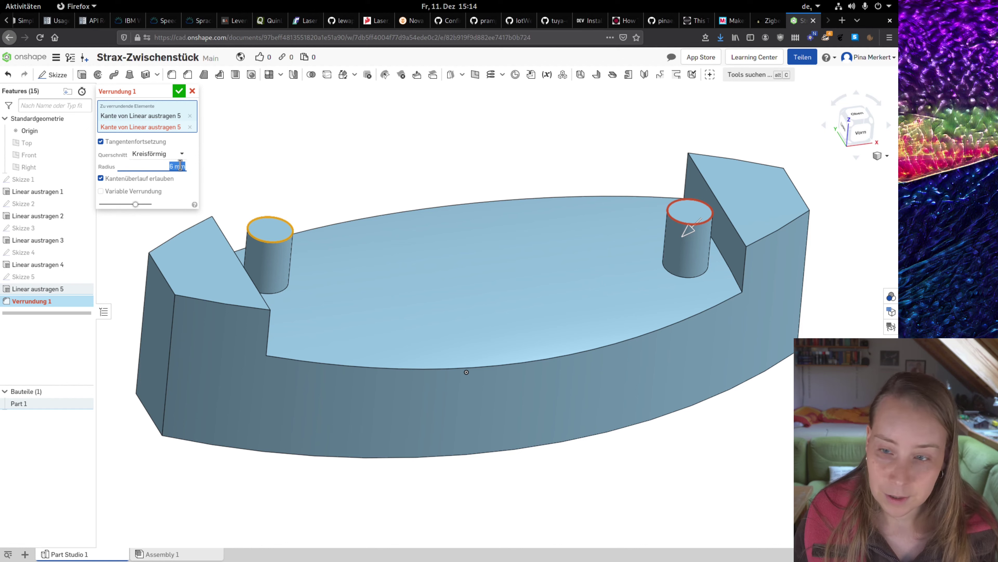
pyautogui.write('2')
pyautogui.press('Return')
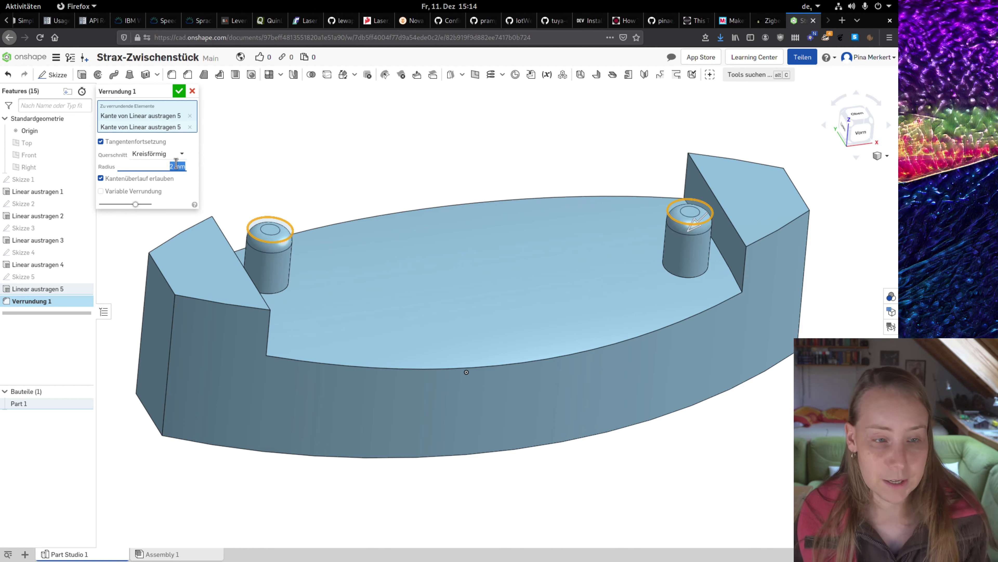
pyautogui.click(170, 157)
pyautogui.click(161, 178)
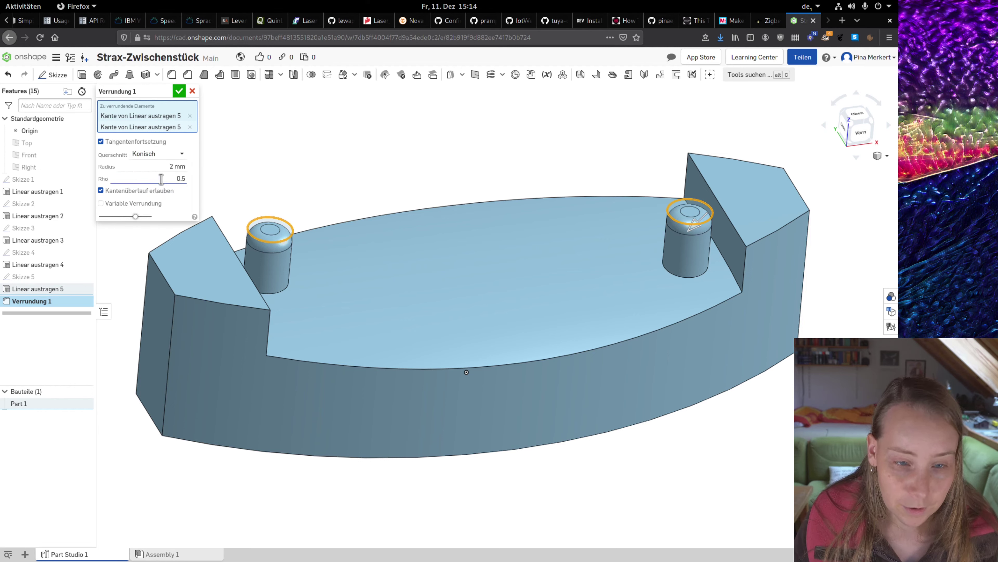
pyautogui.click(159, 154)
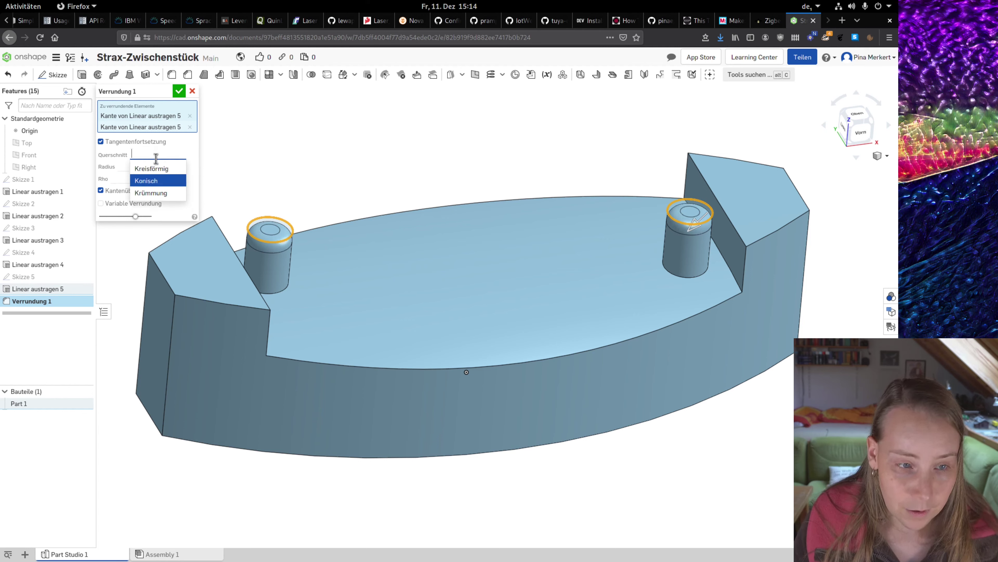
pyautogui.click(154, 192)
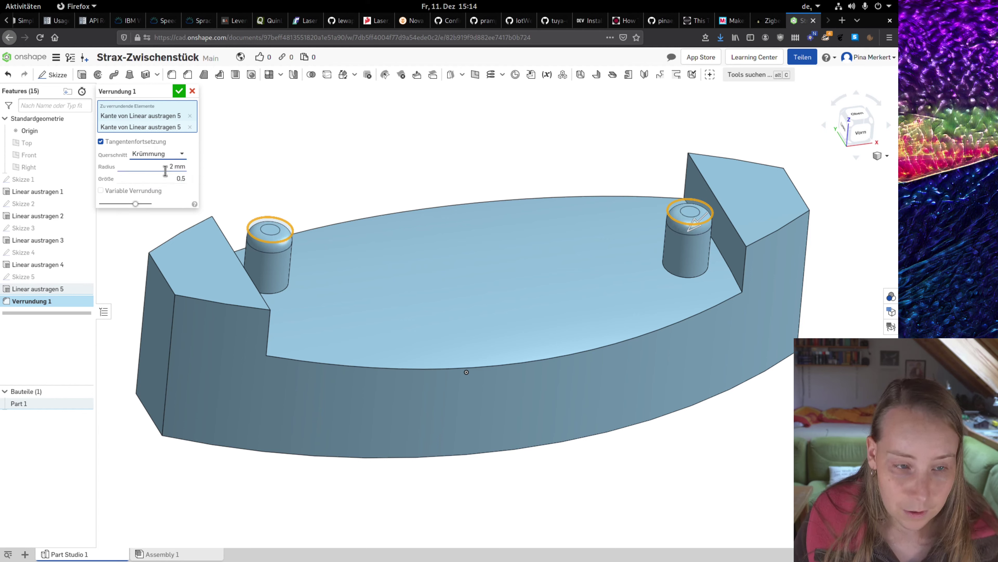
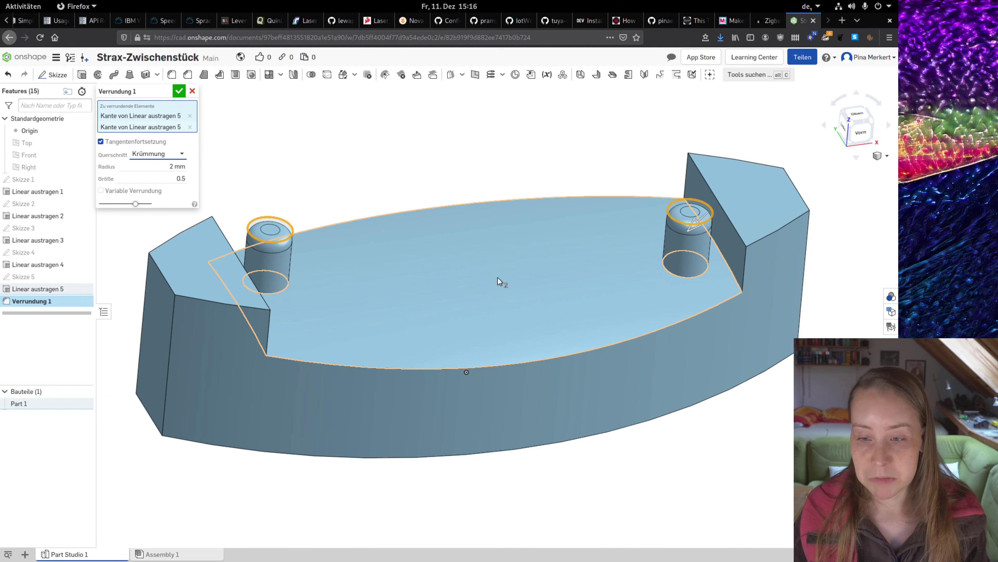
# - Confirm the 2 mm curvature fillet Verrundung 1 on both peg top edges
pyautogui.click(180, 92)
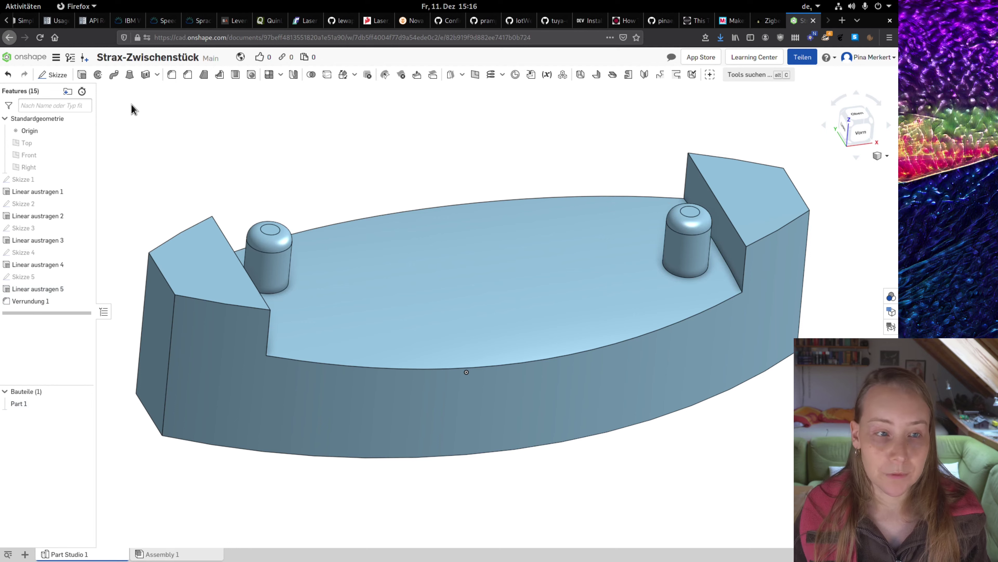
# - Create Verrundung 2, a 3 mm fillet on the oval plate's front and back top edges
pyautogui.click(172, 74)
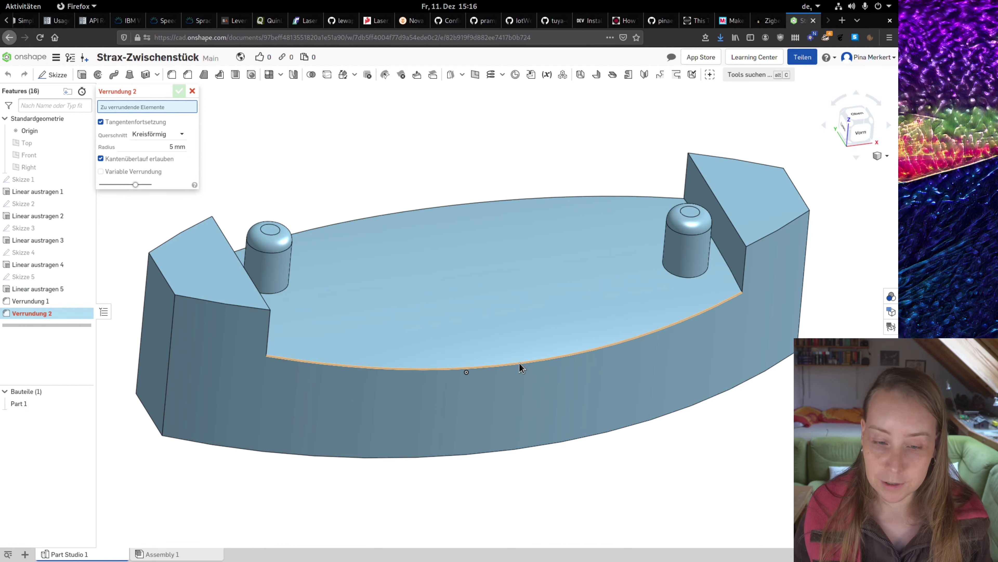
pyautogui.click(519, 362)
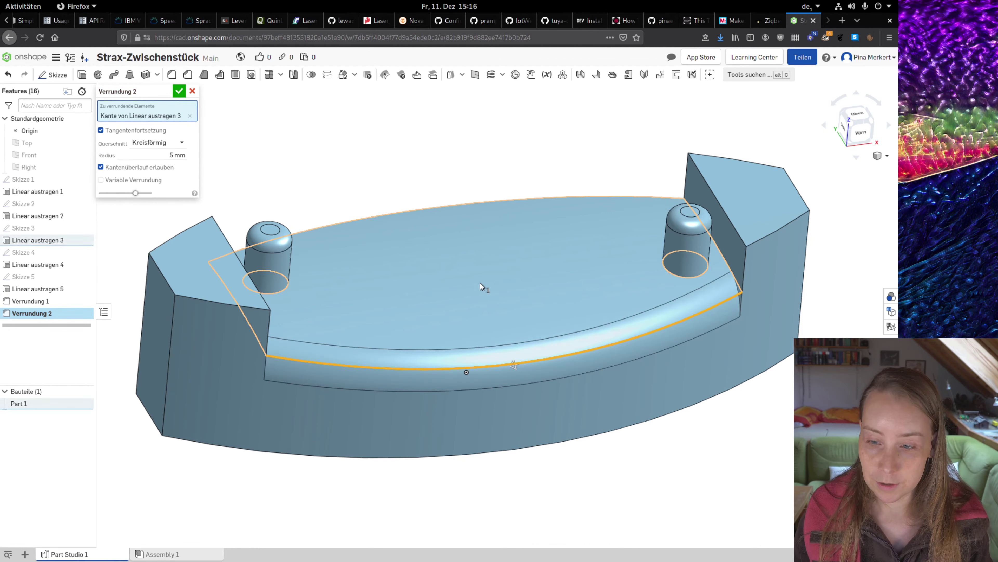
pyautogui.click(450, 207)
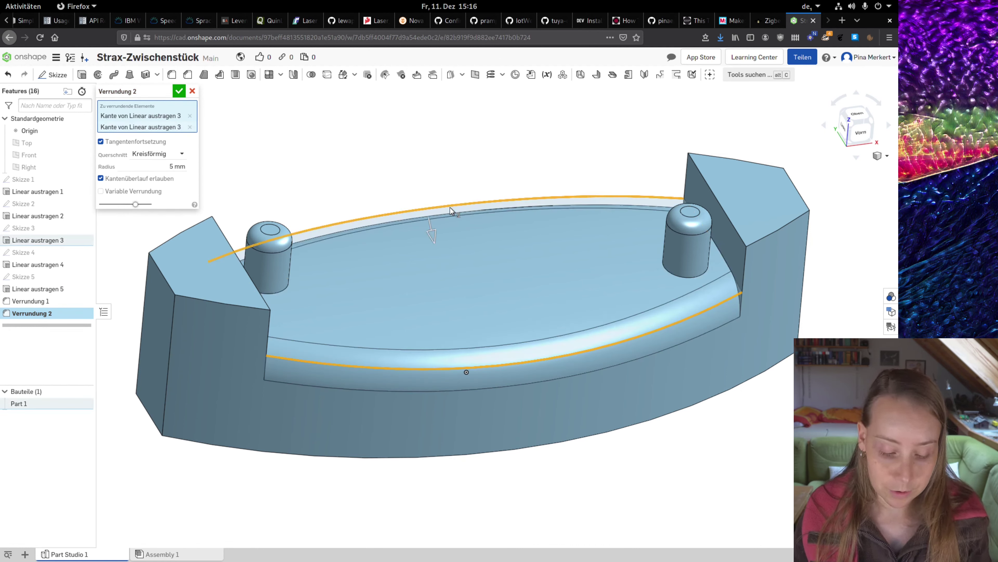
pyautogui.click(179, 166)
pyautogui.press('Down')
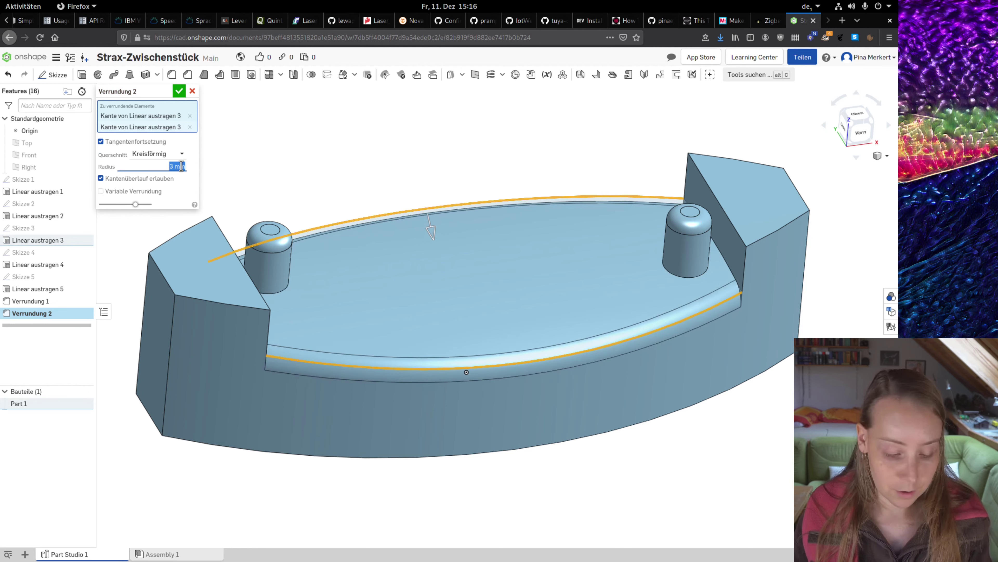
pyautogui.click(179, 91)
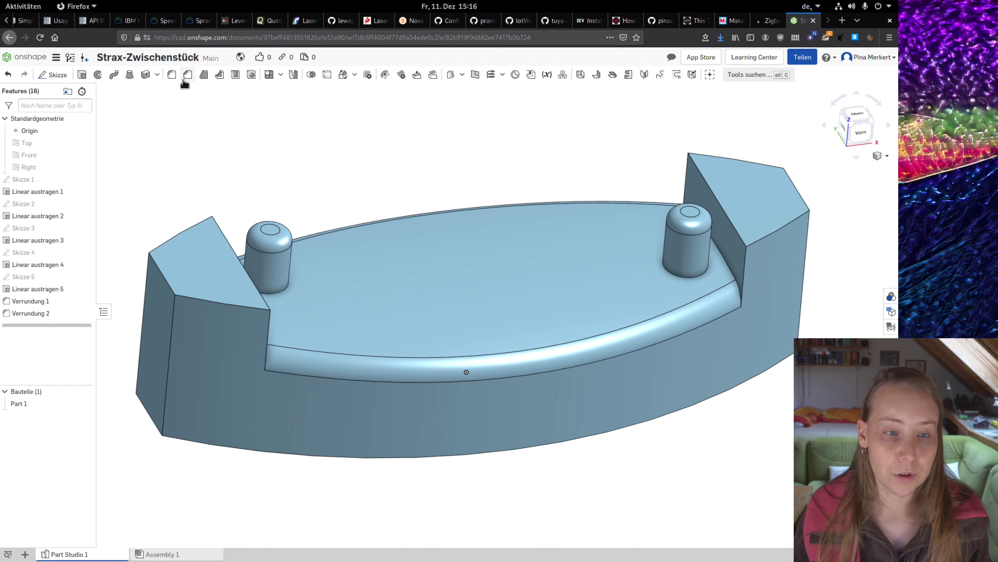
# - Start a new fillet and select the outer and top edges of the left end block
pyautogui.click(173, 77)
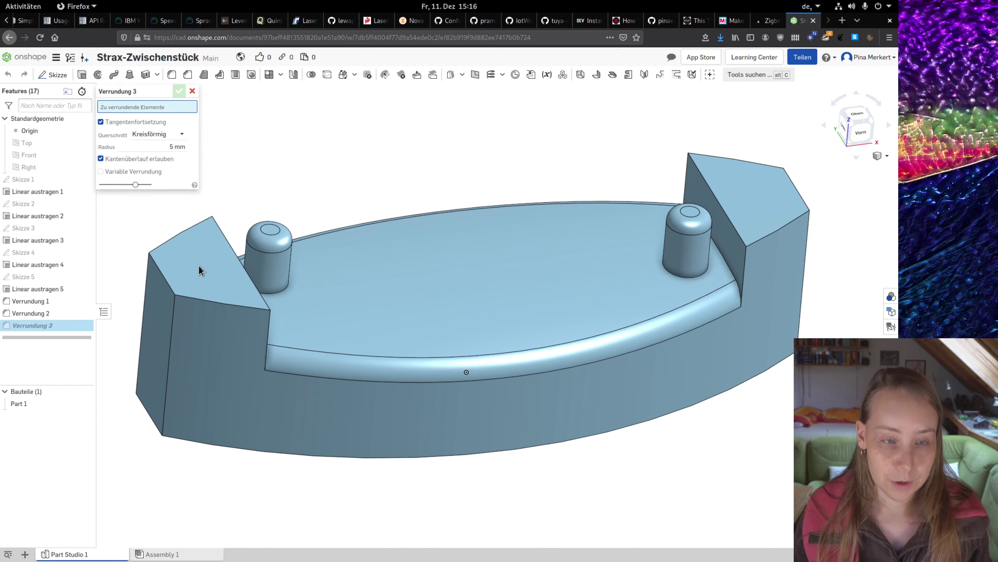
pyautogui.click(172, 330)
pyautogui.click(165, 280)
pyautogui.click(225, 303)
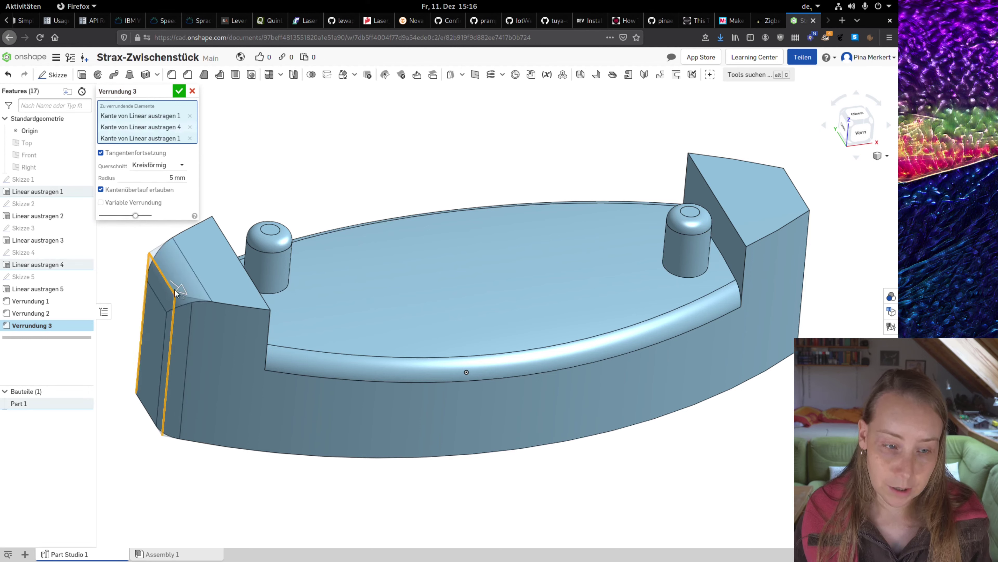
pyautogui.click(244, 275)
pyautogui.click(245, 274)
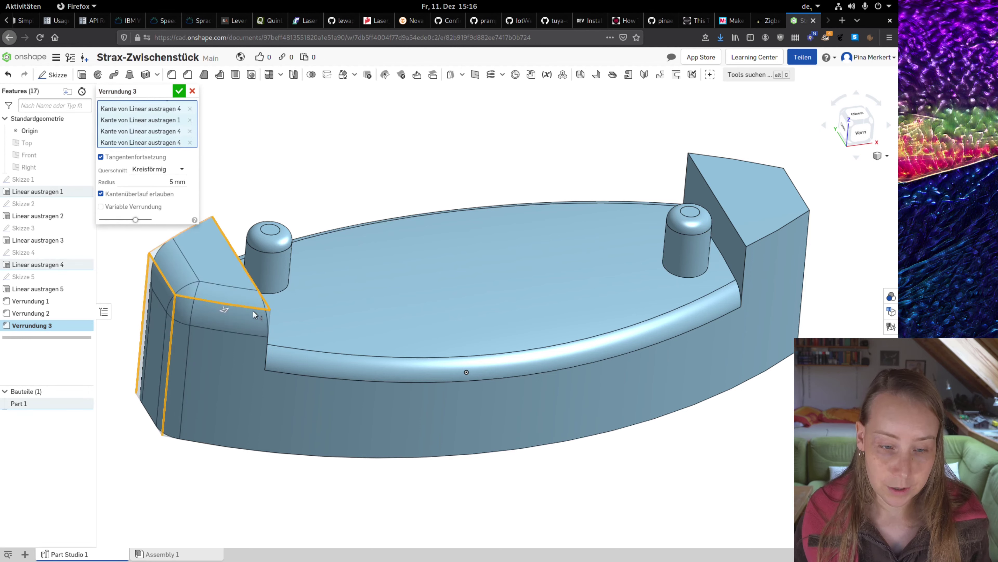
pyautogui.click(171, 238)
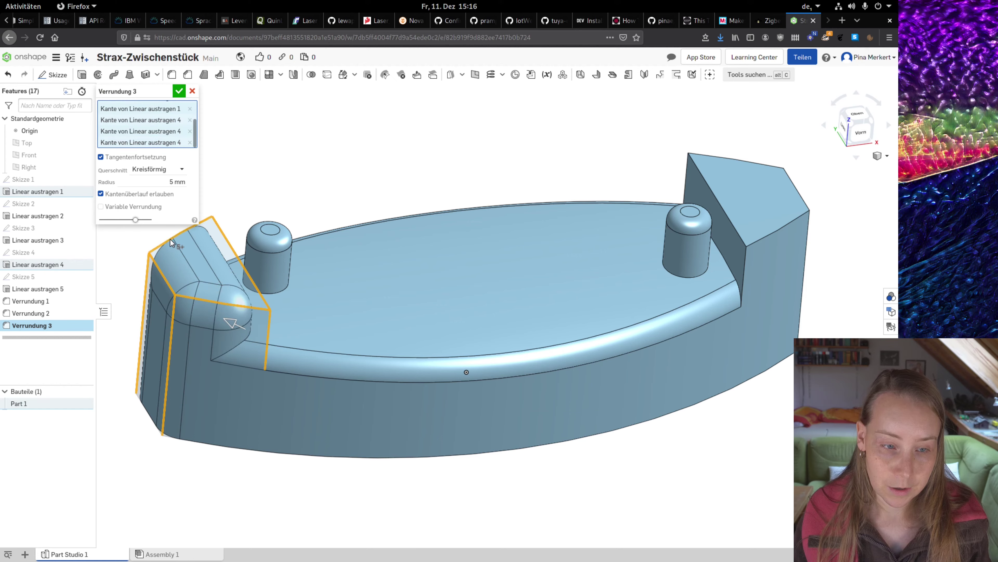
pyautogui.moveTo(156, 311); pyautogui.dragTo(244, 367, button='right')
pyautogui.moveTo(223, 330); pyautogui.dragTo(629, 433, button='middle')
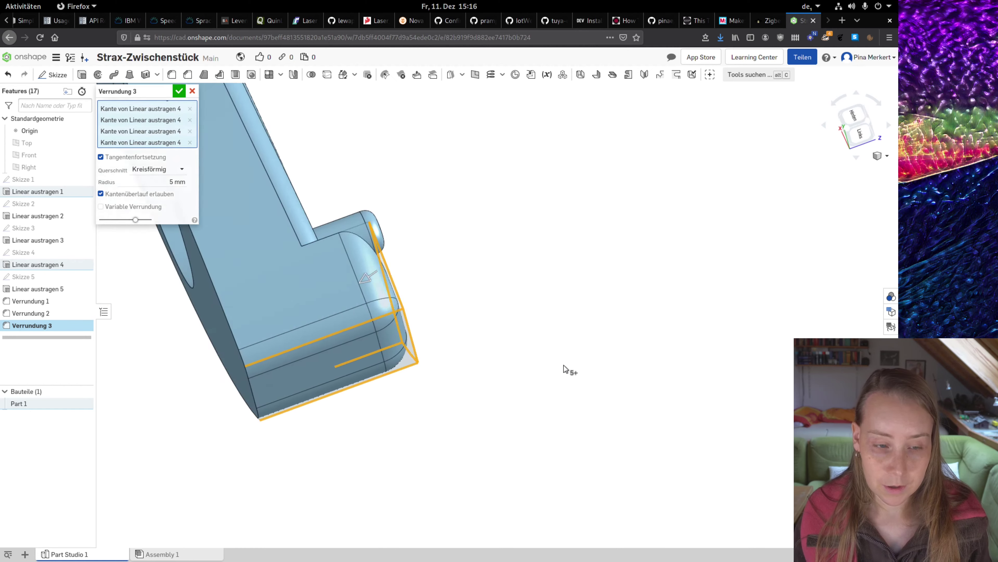
pyautogui.click(529, 315)
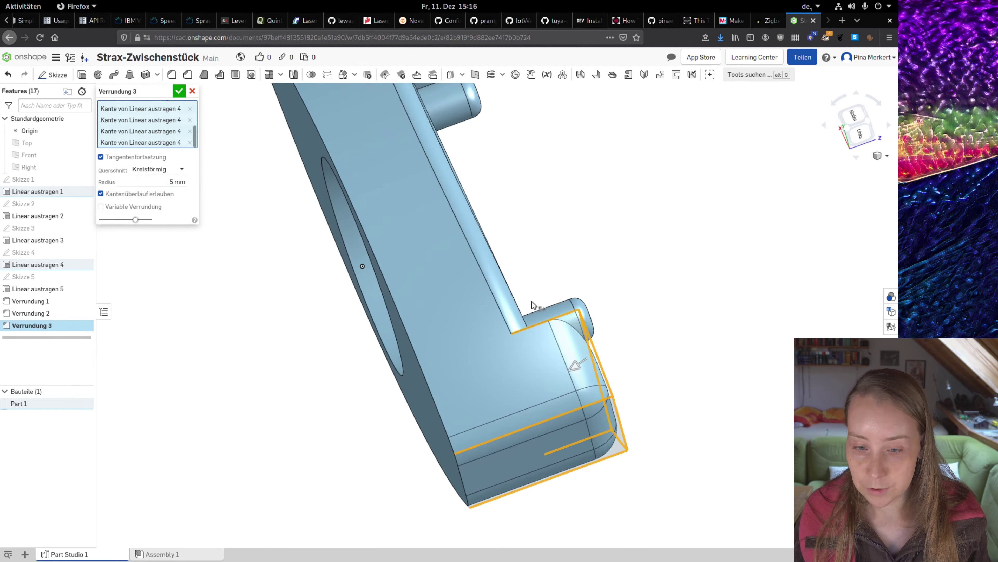
pyautogui.moveTo(535, 305)
pyautogui.mouseDown(button='middle')
pyautogui.moveTo(507, 390)
pyautogui.moveTo(519, 429)
pyautogui.mouseUp(button='middle')
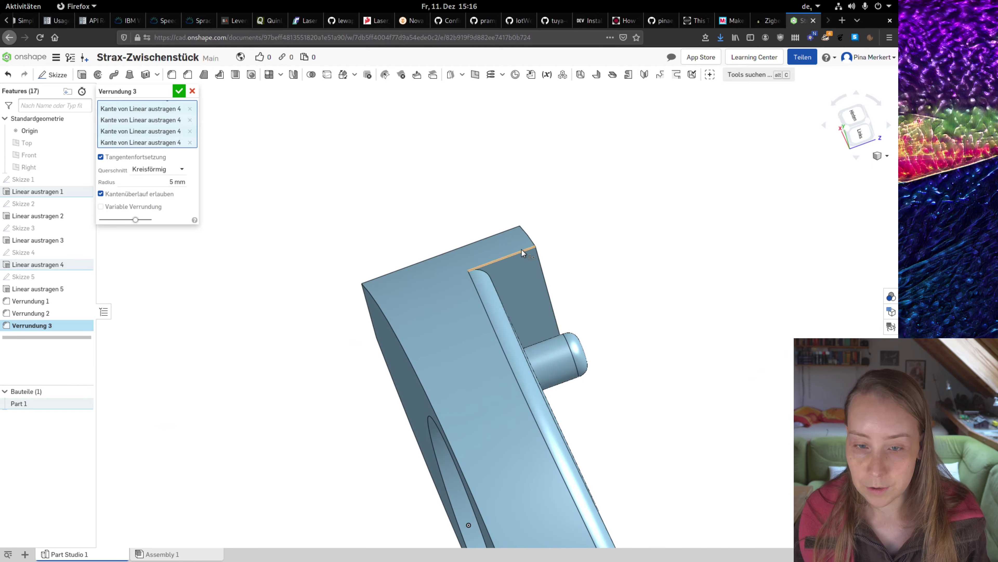
pyautogui.click(528, 239)
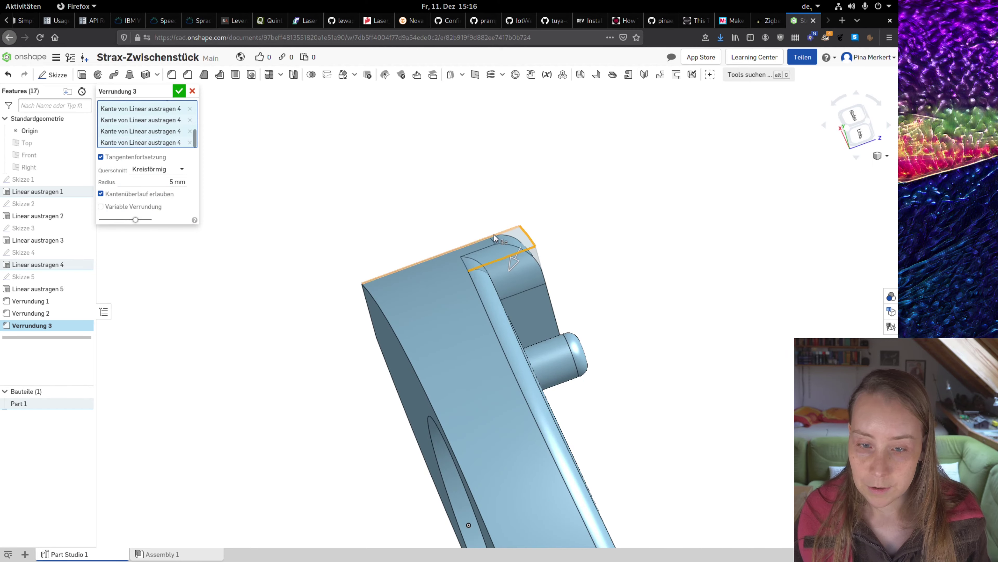
pyautogui.click(470, 242)
# - Add the right end block's top, inner vertical and lower edges to the fillet selection
pyautogui.moveTo(462, 243); pyautogui.dragTo(443, 265, button='middle')
pyautogui.moveTo(443, 265); pyautogui.dragTo(453, 299, button='right')
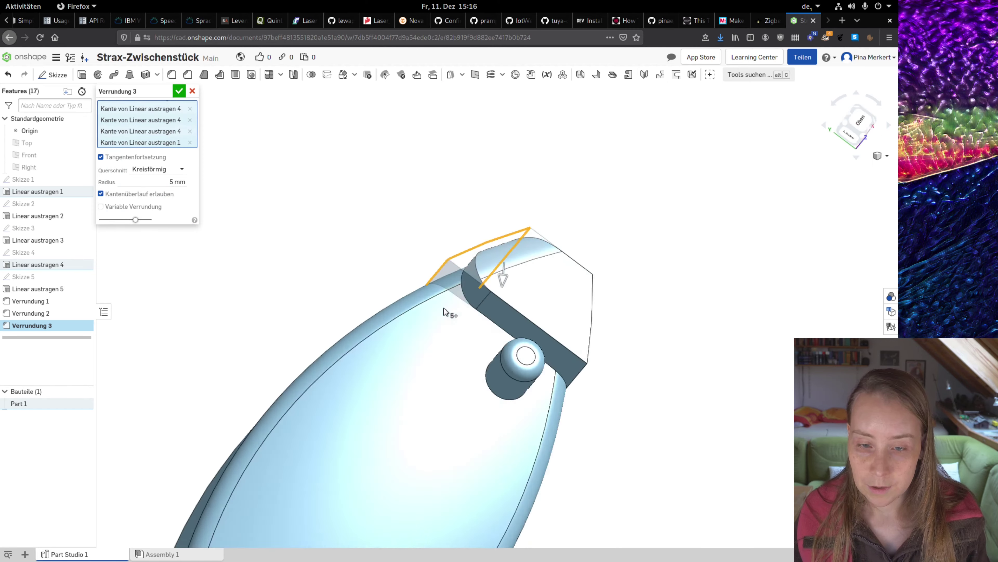
pyautogui.click(608, 289)
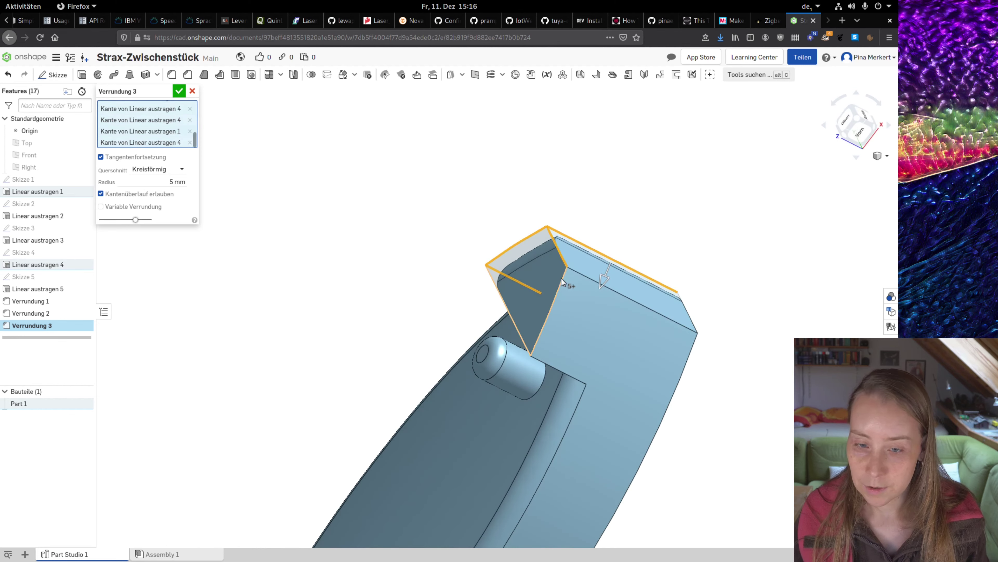
pyautogui.click(553, 300)
pyautogui.click(567, 376)
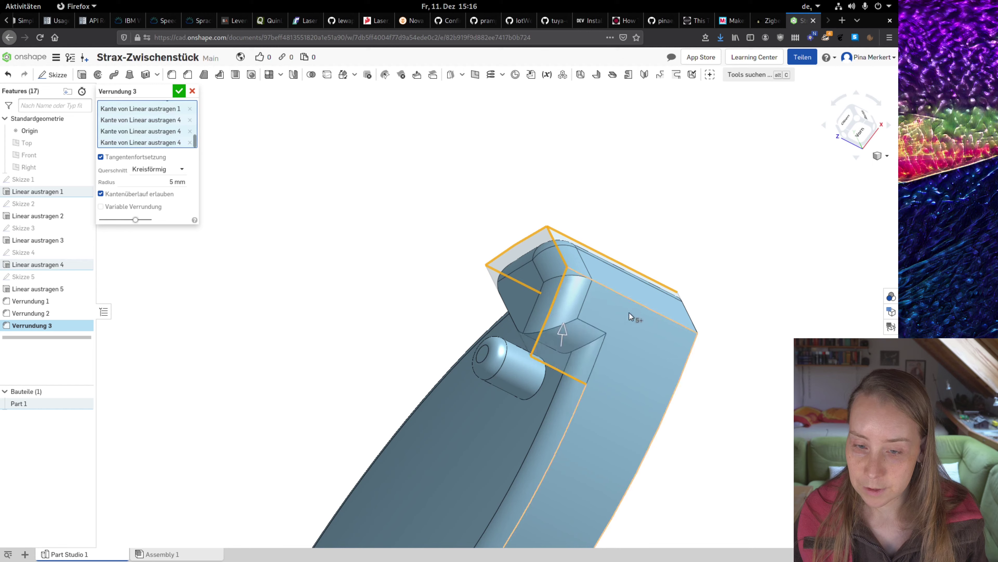
pyautogui.click(632, 301)
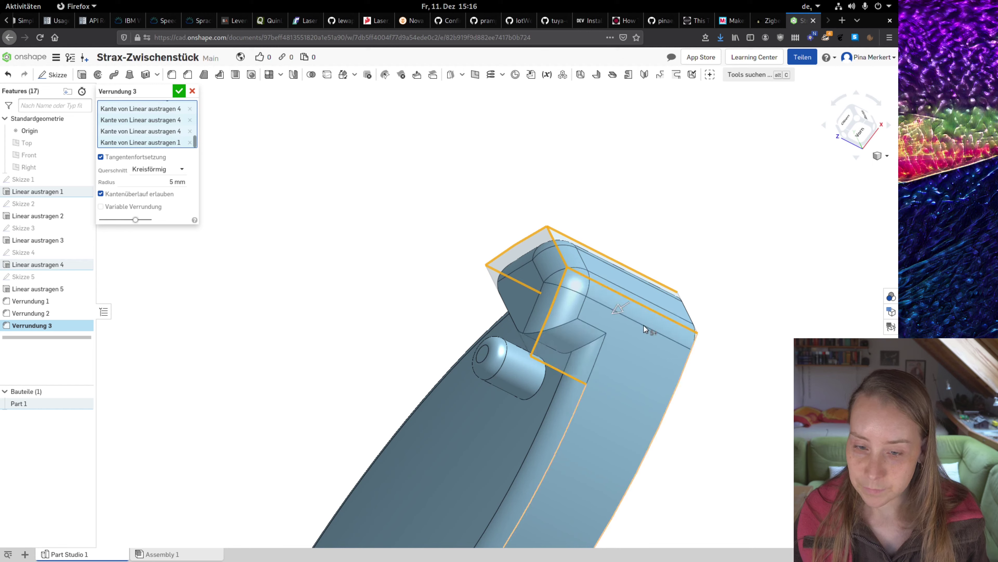
pyautogui.moveTo(621, 333)
pyautogui.mouseDown(button='right')
pyautogui.moveTo(665, 311)
pyautogui.moveTo(660, 357)
pyautogui.moveTo(673, 320)
pyautogui.moveTo(646, 309)
pyautogui.moveTo(657, 295)
pyautogui.mouseUp(button='right')
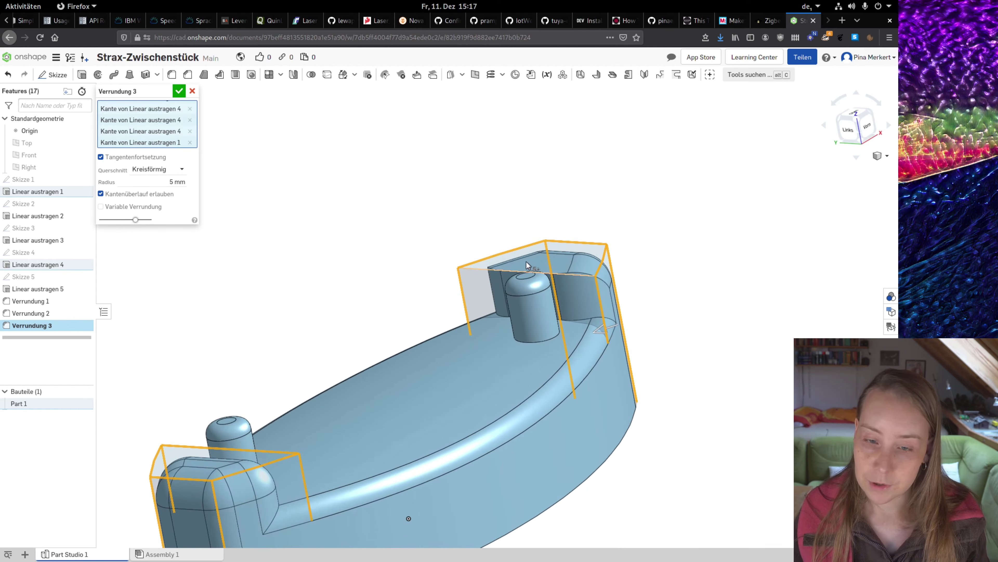
pyautogui.click(508, 272)
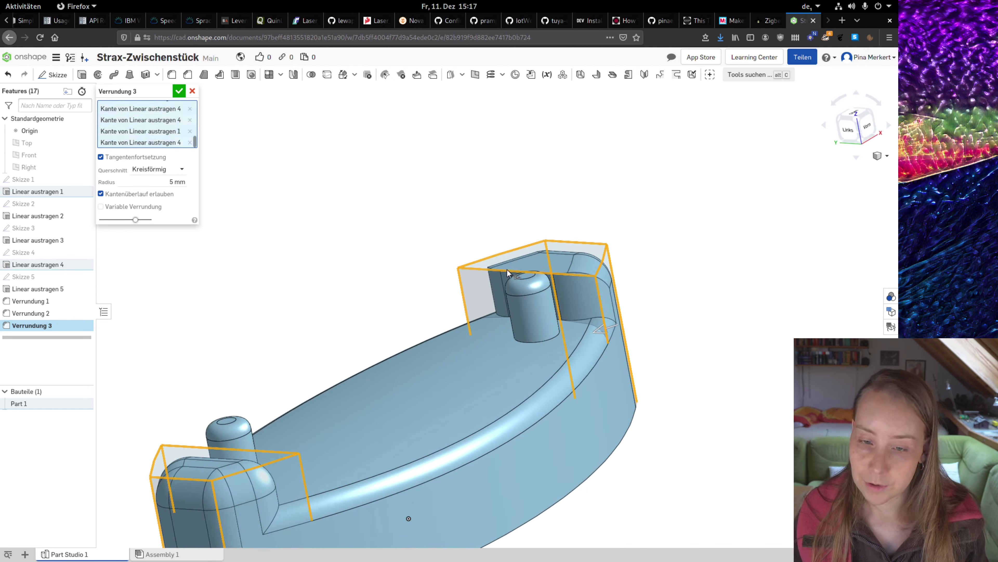
pyautogui.moveTo(519, 389)
pyautogui.mouseDown(button='right')
pyautogui.moveTo(542, 431)
pyautogui.moveTo(575, 399)
pyautogui.moveTo(547, 392)
pyautogui.moveTo(547, 413)
pyautogui.moveTo(555, 409)
pyautogui.mouseUp(button='right')
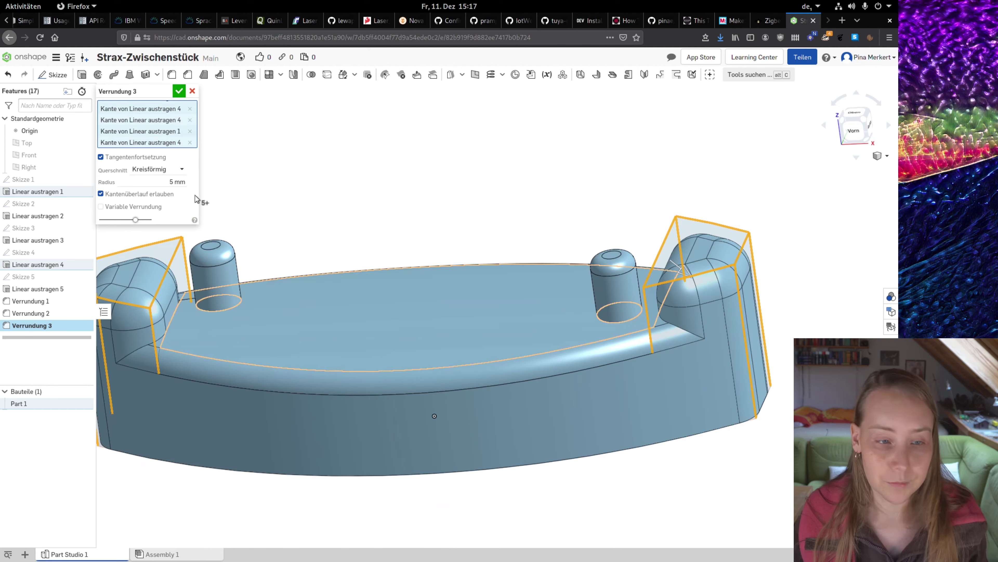
# - Set the Verrundung 3 radius to 1 mm and confirm it
pyautogui.click(170, 181)
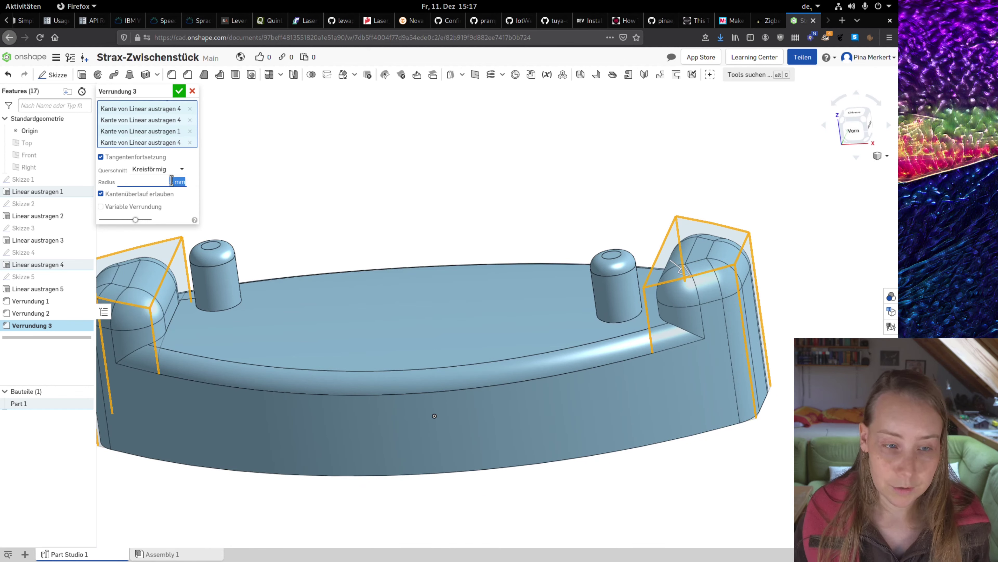
pyautogui.press('Down')
pyautogui.press('Down')
pyautogui.press('Down')
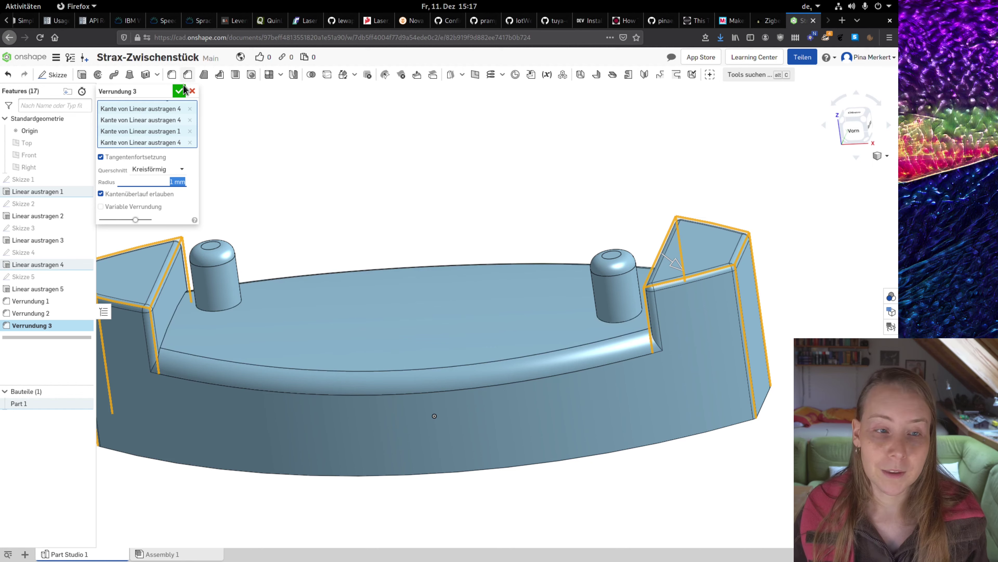
pyautogui.click(179, 91)
pyautogui.moveTo(341, 245)
pyautogui.mouseDown(button='right')
pyautogui.moveTo(382, 195)
pyautogui.moveTo(379, 219)
pyautogui.mouseUp(button='right')
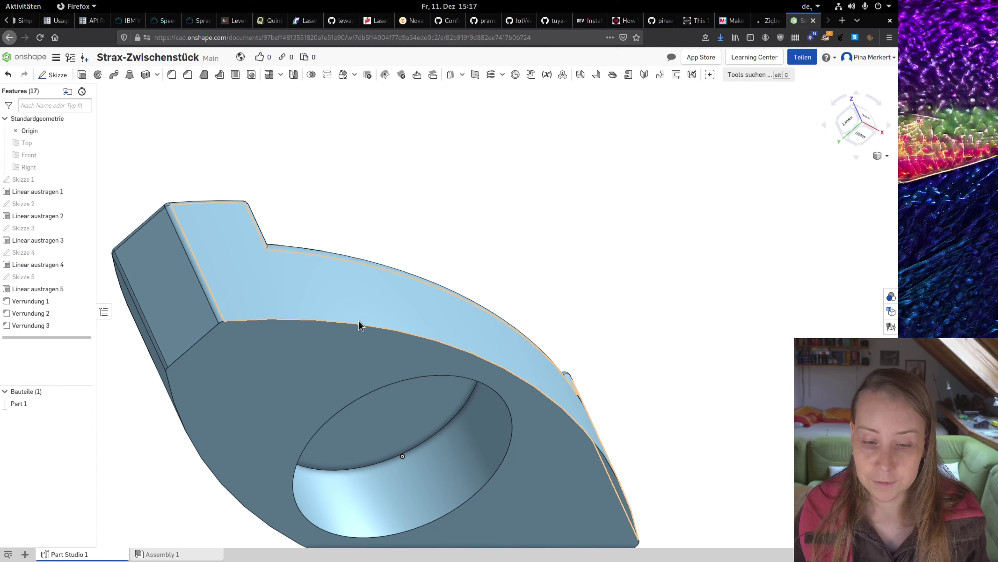
# - Orbit to the part's underside and begin a Fase chamfer there
pyautogui.moveTo(360, 326); pyautogui.dragTo(400, 240, button='middle')
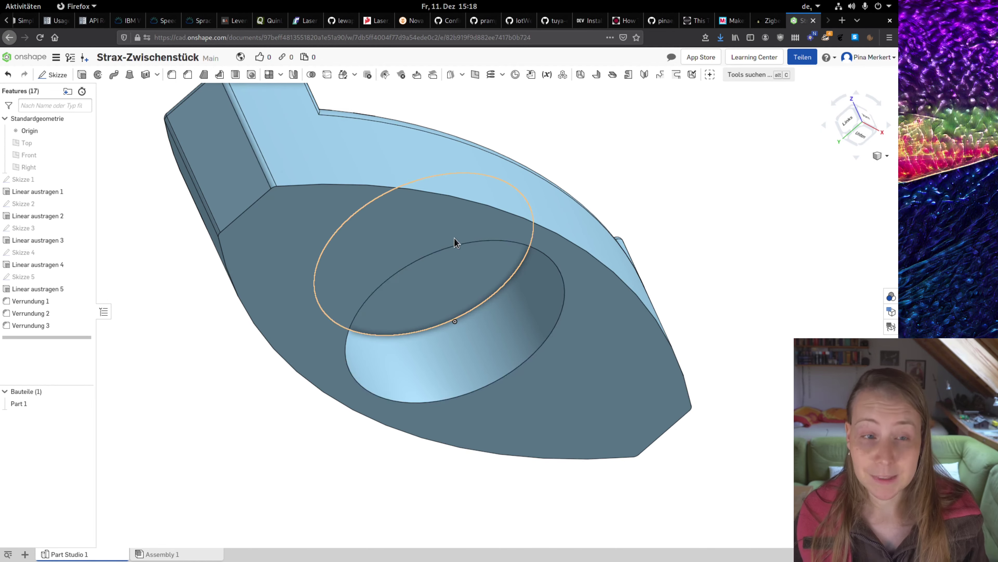
pyautogui.click(188, 75)
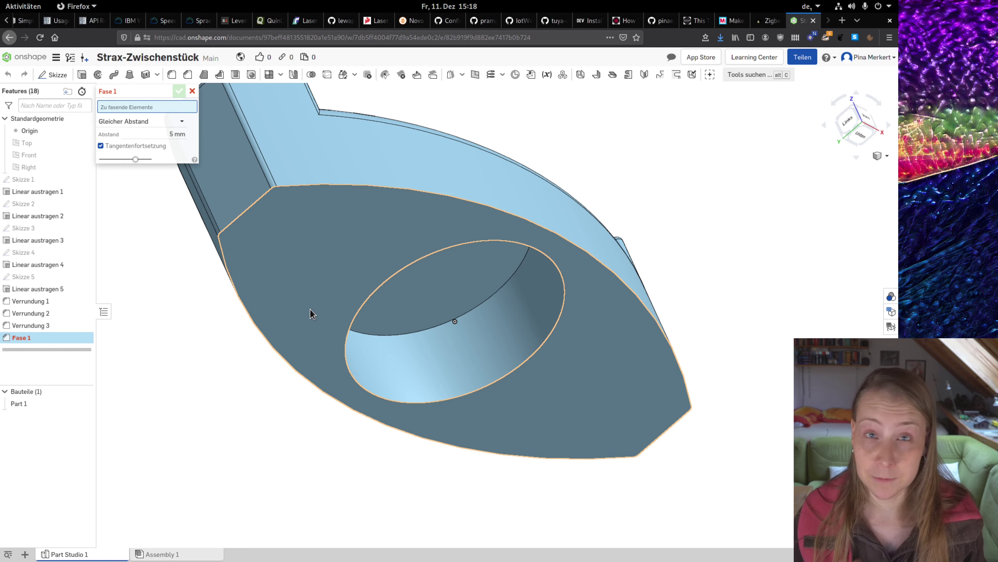
# - Select the diagonal and curved underside outline edges plus the hole's circular edge
pyautogui.click(258, 199)
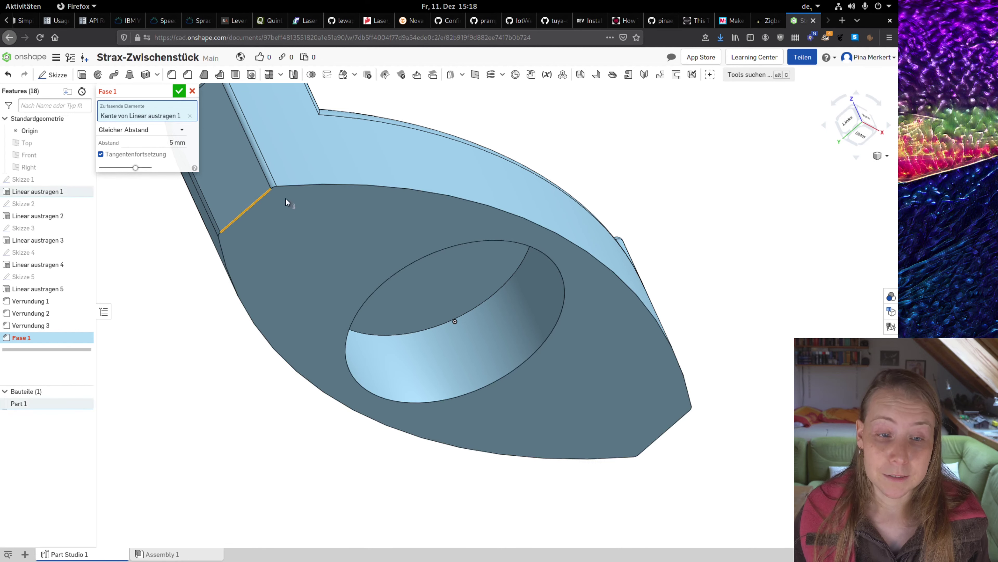
pyautogui.click(325, 186)
pyautogui.click(240, 303)
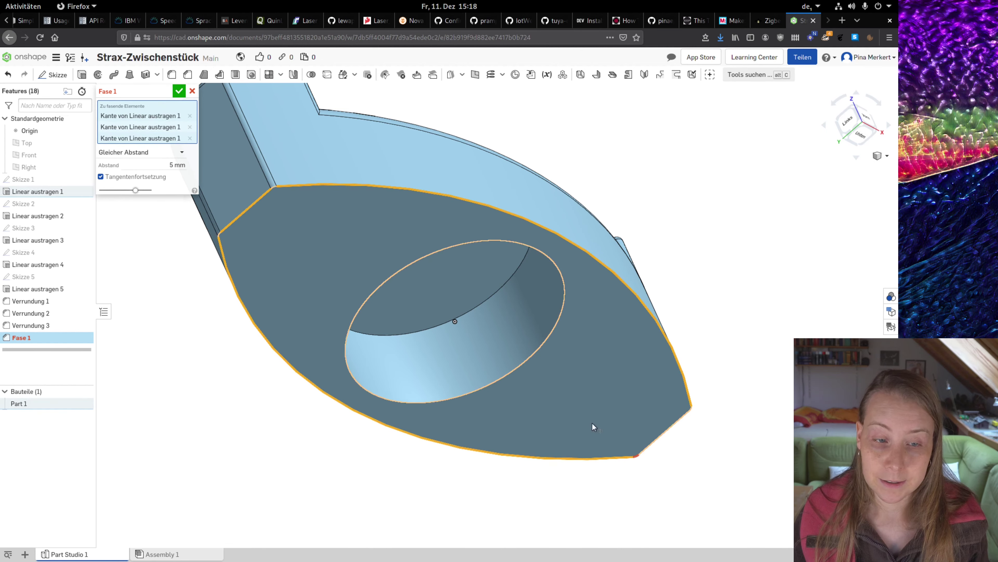
pyautogui.click(672, 432)
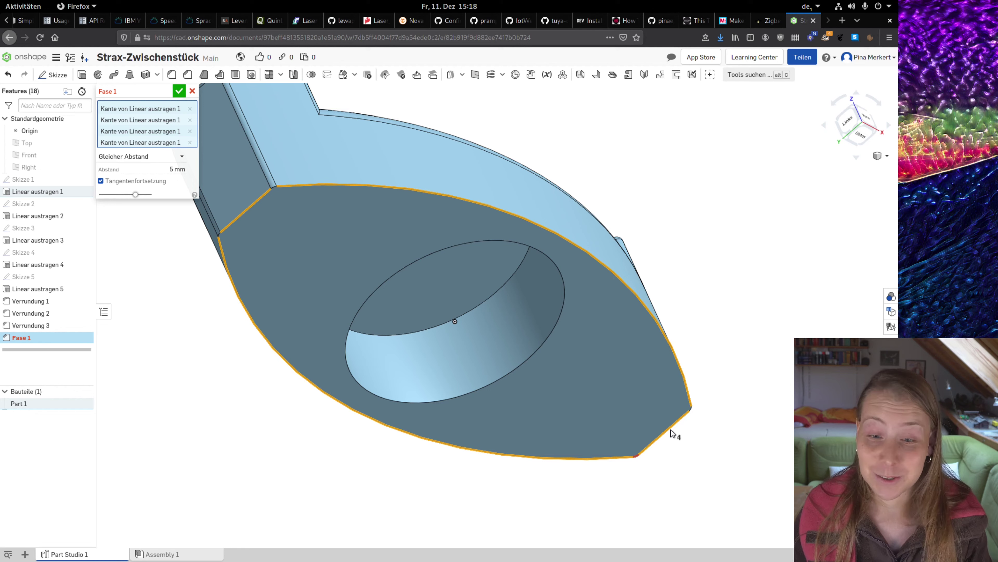
pyautogui.click(541, 347)
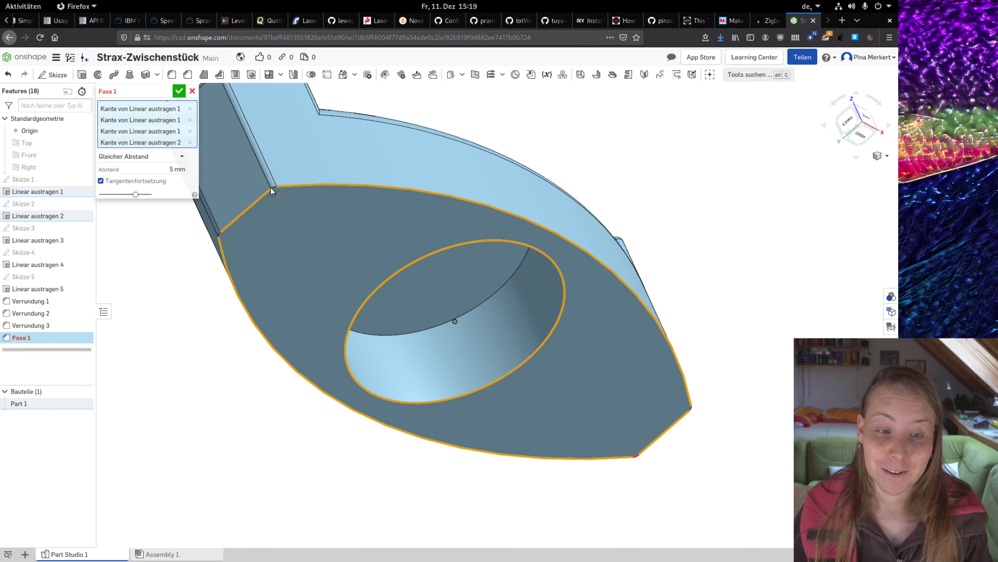
# - Set the chamfer distance to 0.3 mm and confirm Fase 1
pyautogui.click(177, 169)
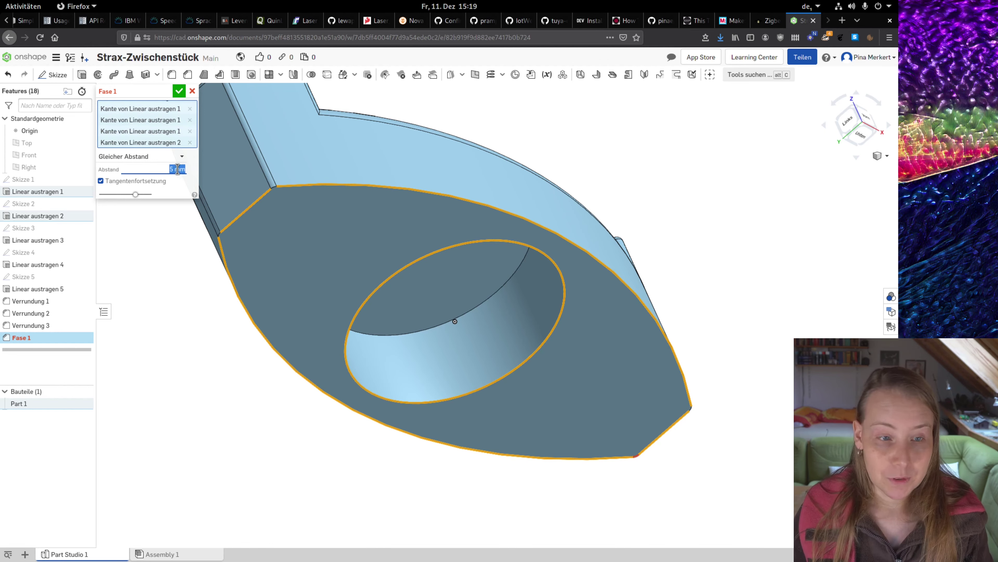
pyautogui.press('Down')
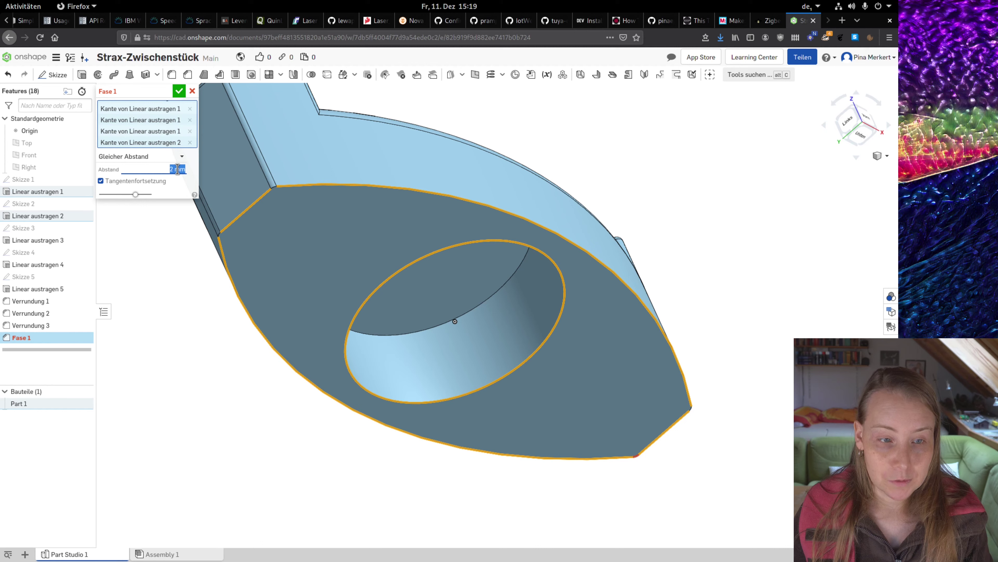
pyautogui.press('Down')
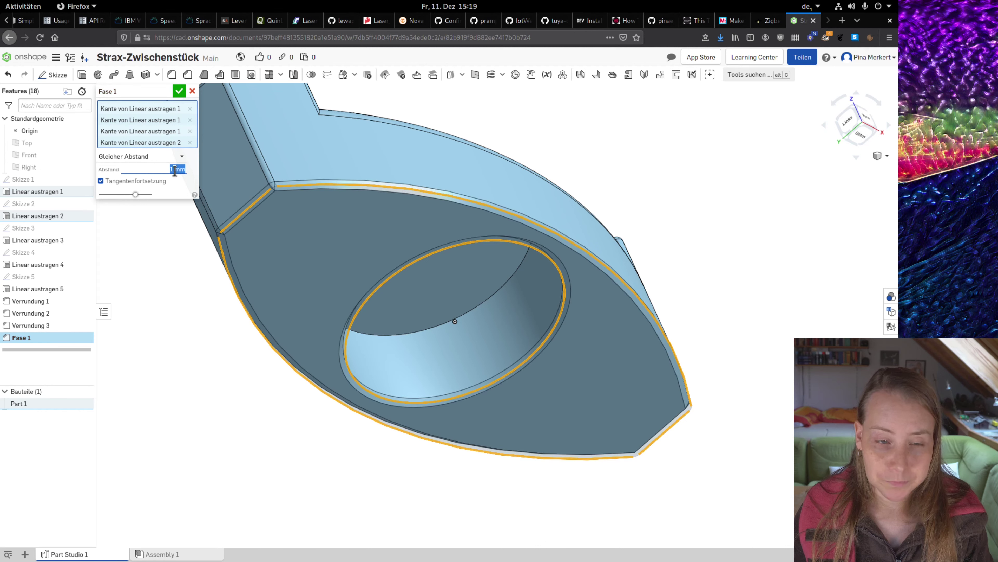
pyautogui.click(175, 170)
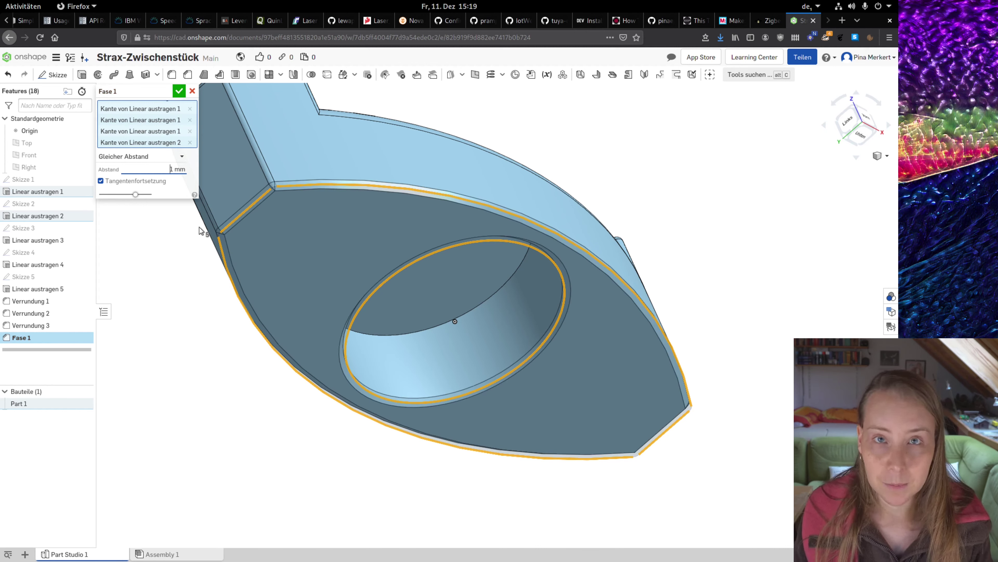
pyautogui.press('BackSpace')
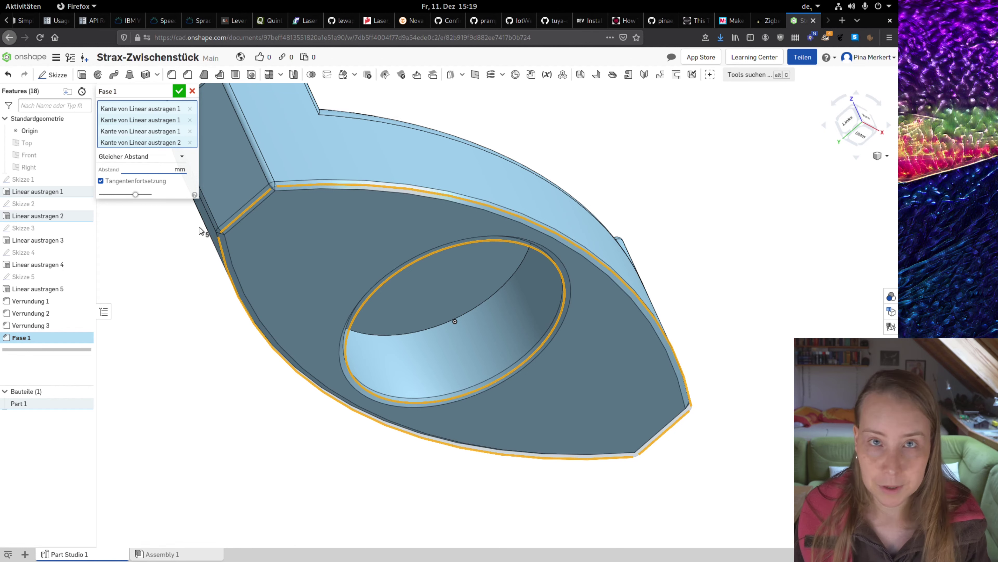
pyautogui.write('0')
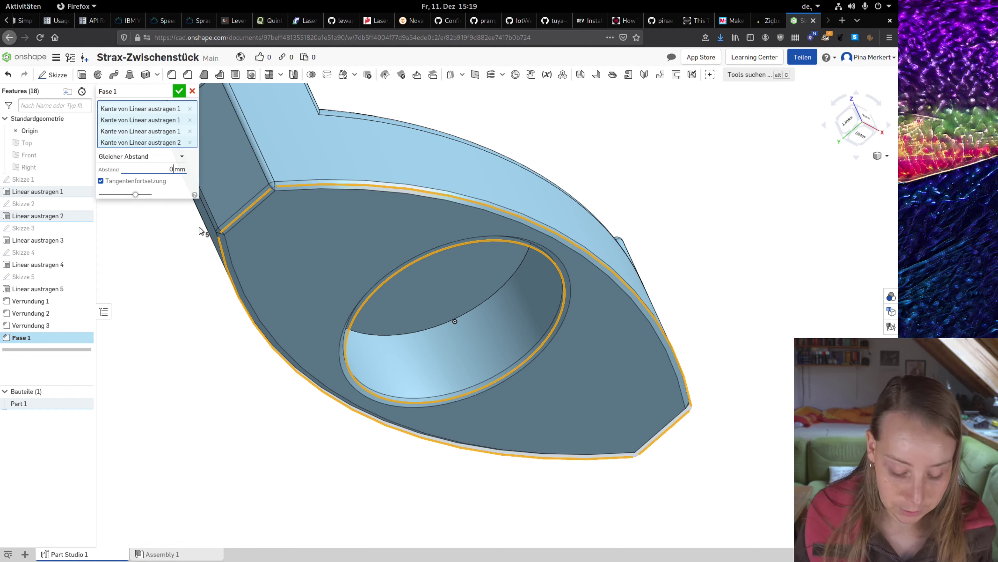
pyautogui.write('.3')
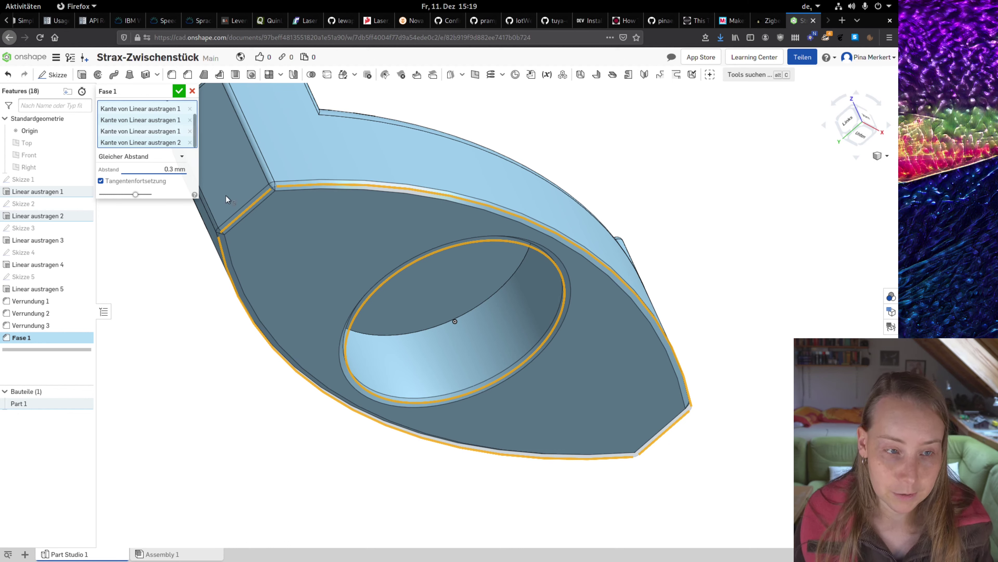
pyautogui.click(179, 91)
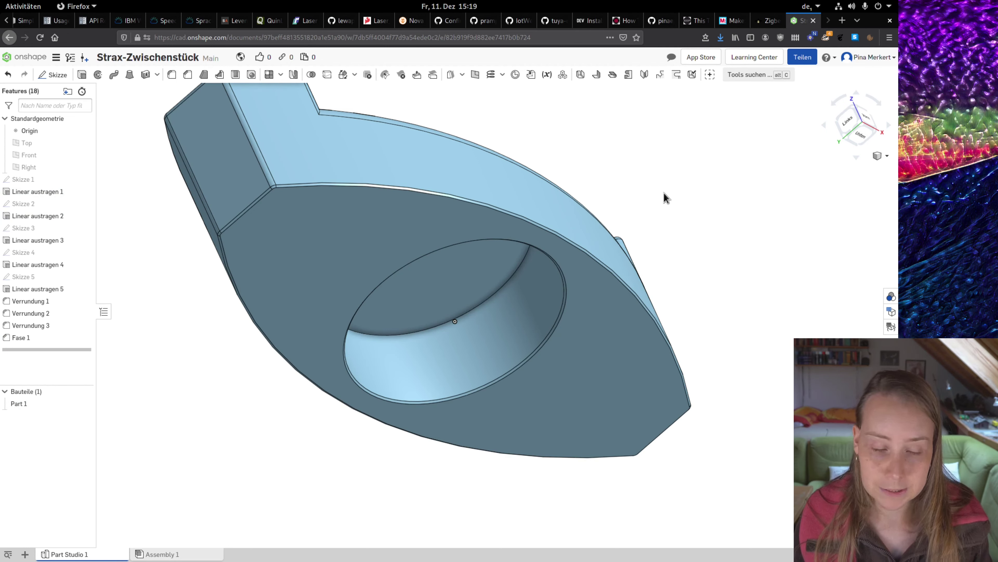
# - Edit Fase 1 so its chamfer distance becomes 0.5 mm
pyautogui.doubleClick(26, 343)
pyautogui.click(172, 169)
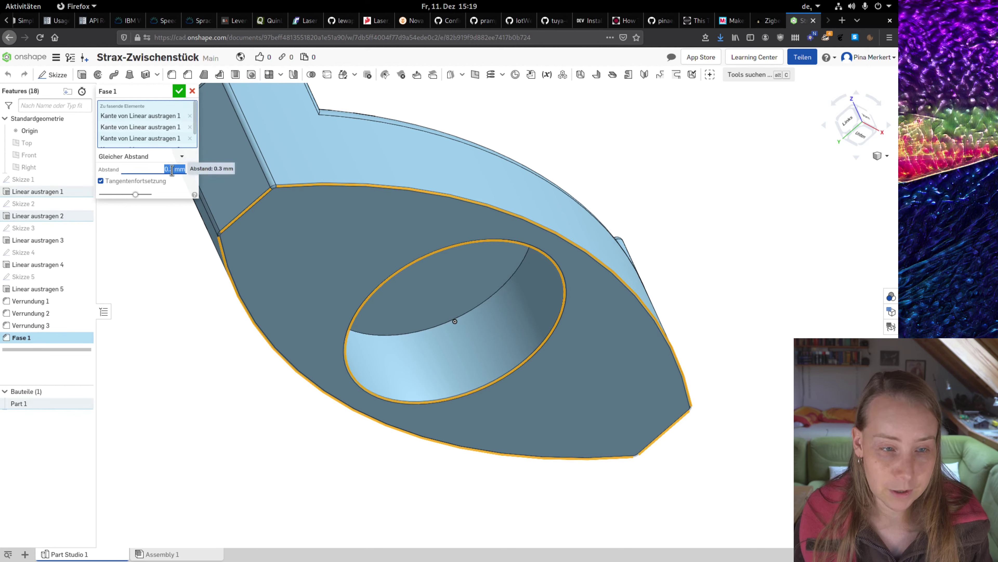
pyautogui.write('0.5')
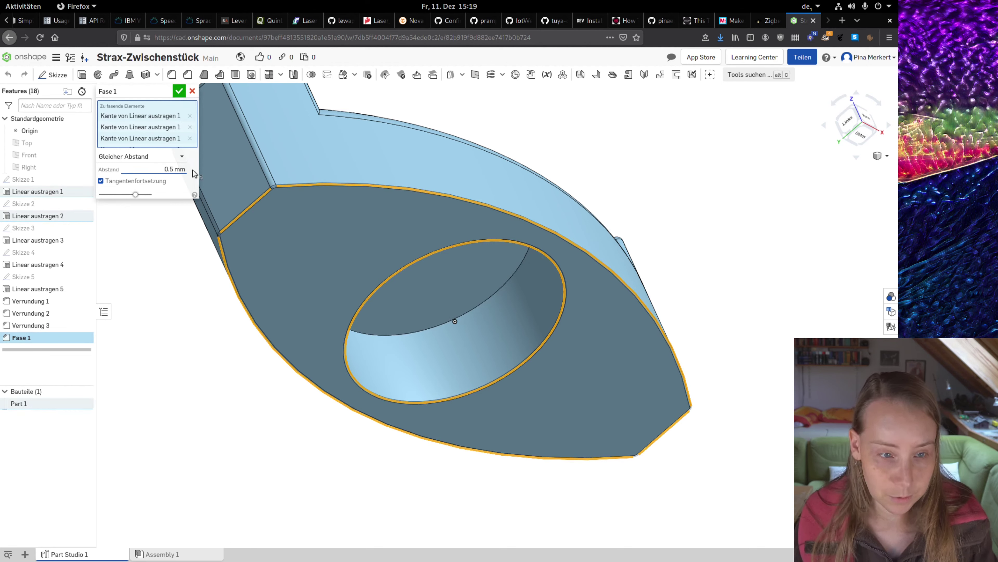
pyautogui.click(179, 90)
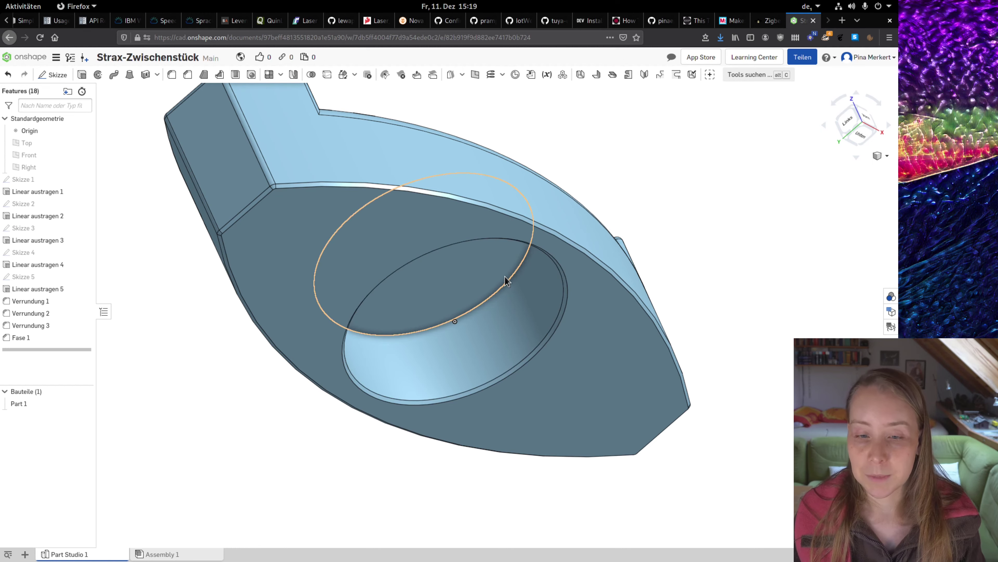
pyautogui.press('n')
pyautogui.press('Down')
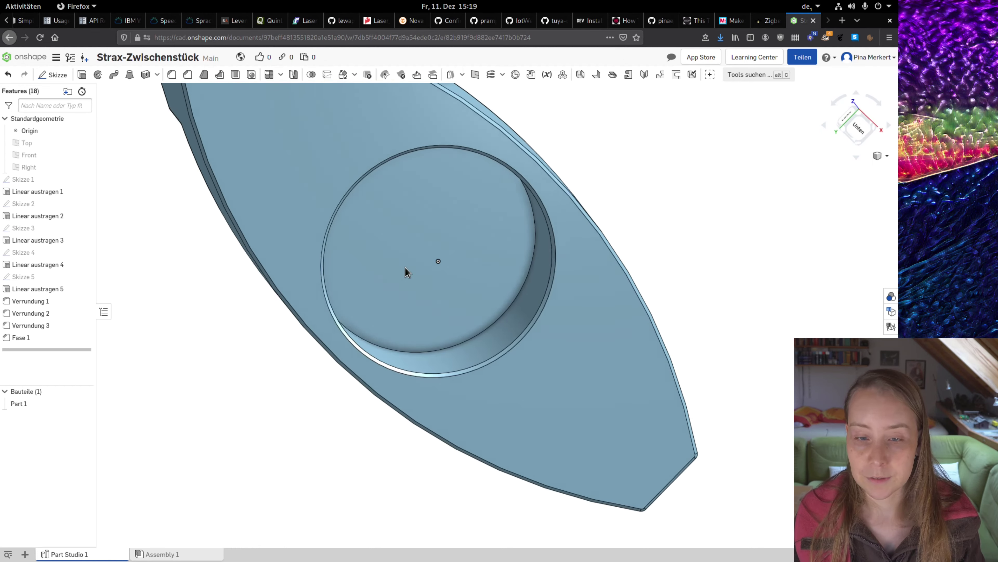
pyautogui.press('Down')
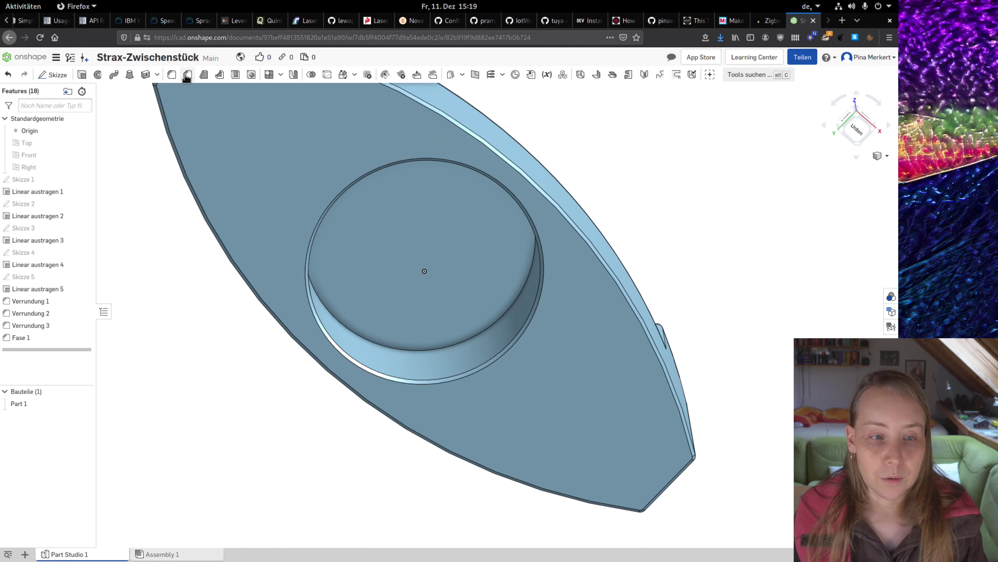
pyautogui.moveTo(318, 163)
pyautogui.mouseDown(button='right')
pyautogui.moveTo(338, 273)
pyautogui.moveTo(431, 181)
pyautogui.moveTo(434, 207)
pyautogui.mouseUp(button='right')
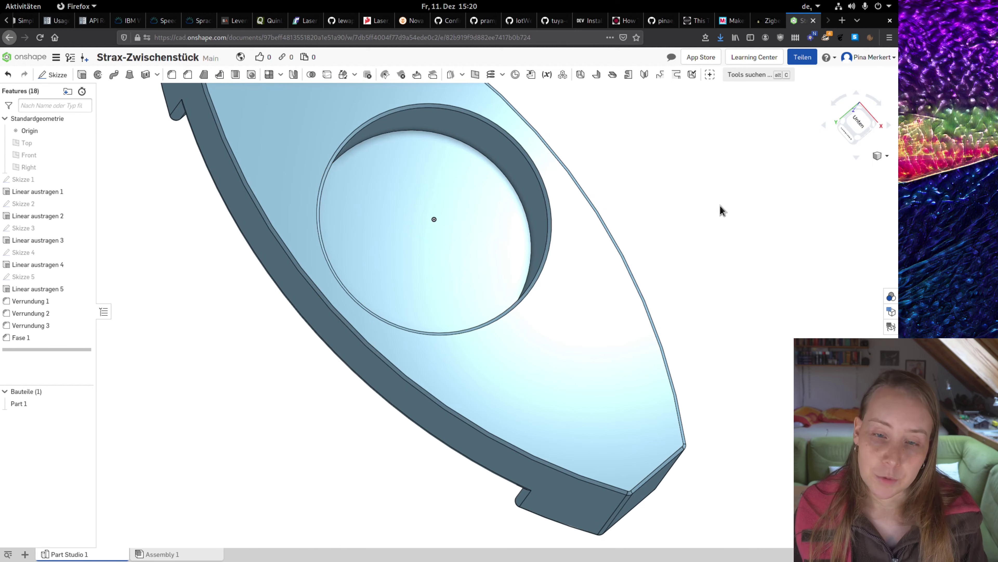
pyautogui.moveTo(452, 154)
pyautogui.mouseDown(button='right')
pyautogui.moveTo(453, 181)
pyautogui.moveTo(442, 193)
pyautogui.moveTo(419, 190)
pyautogui.moveTo(408, 174)
pyautogui.moveTo(450, 163)
pyautogui.moveTo(426, 181)
pyautogui.moveTo(420, 167)
pyautogui.moveTo(435, 263)
pyautogui.mouseUp(button='right')
pyautogui.moveTo(416, 121); pyautogui.dragTo(486, 252, button='right')
pyautogui.moveTo(484, 247); pyautogui.dragTo(497, 278, button='middle')
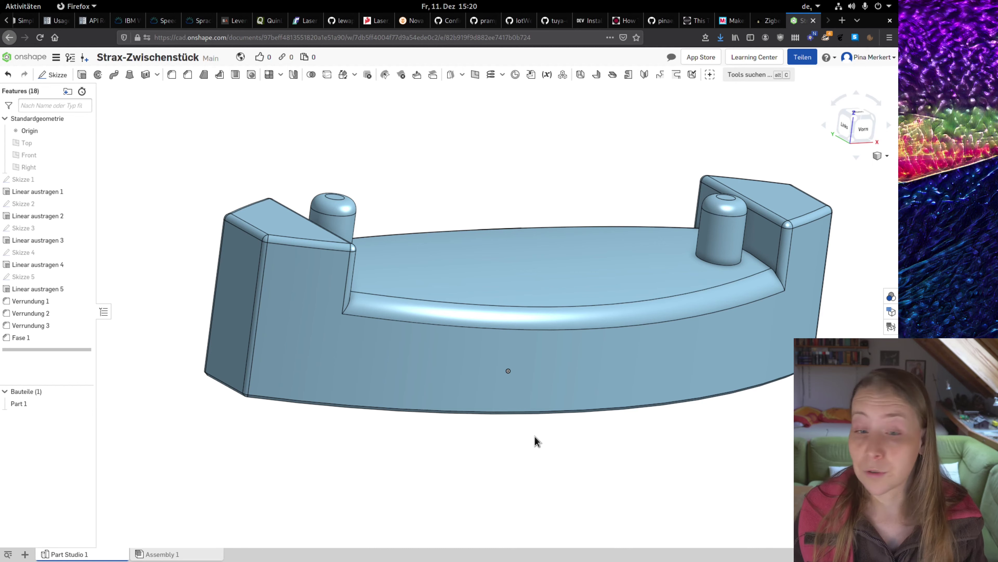
pyautogui.moveTo(559, 415); pyautogui.dragTo(542, 390, button='right')
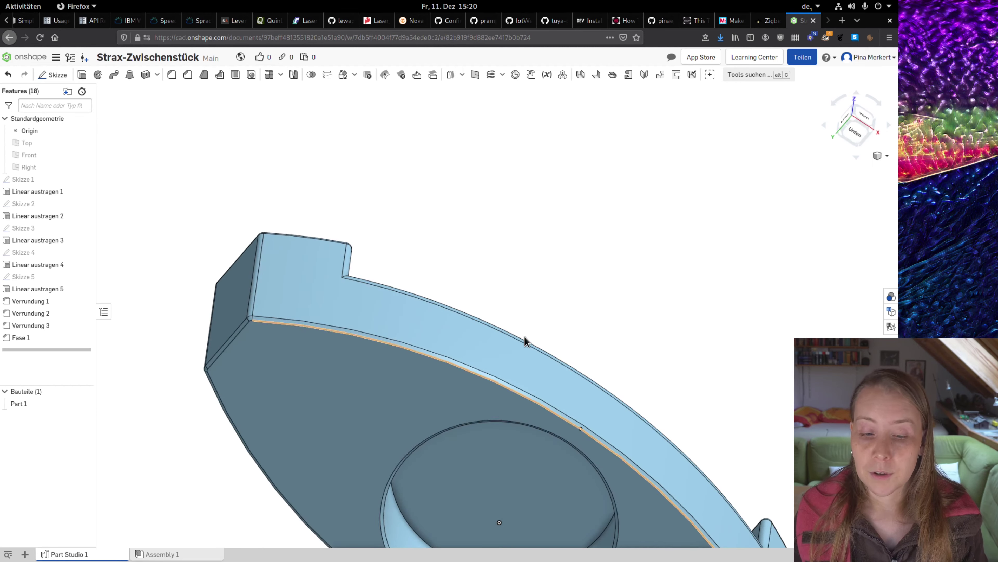
pyautogui.moveTo(525, 336); pyautogui.dragTo(576, 191, button='middle')
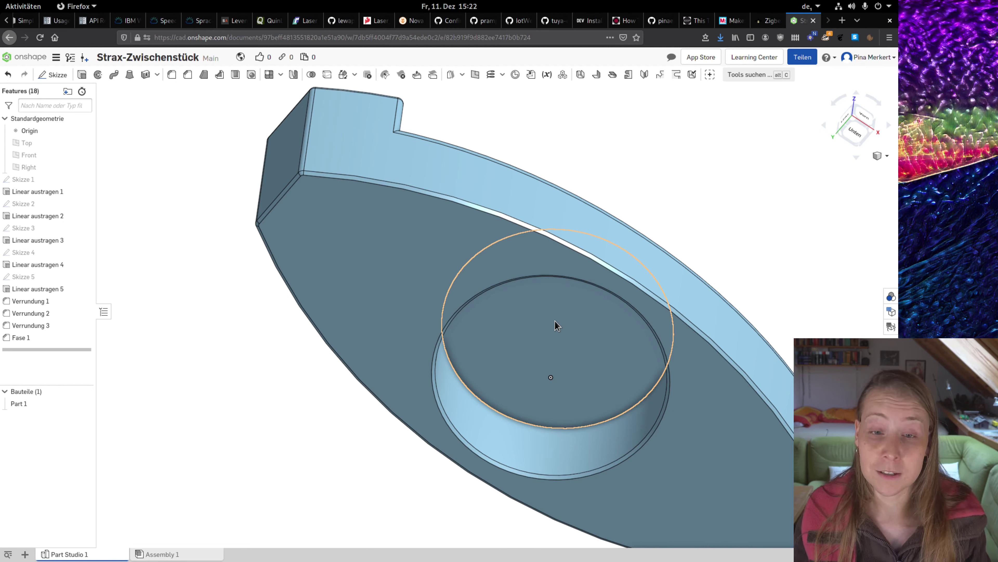
pyautogui.hotkey('shift', '7')
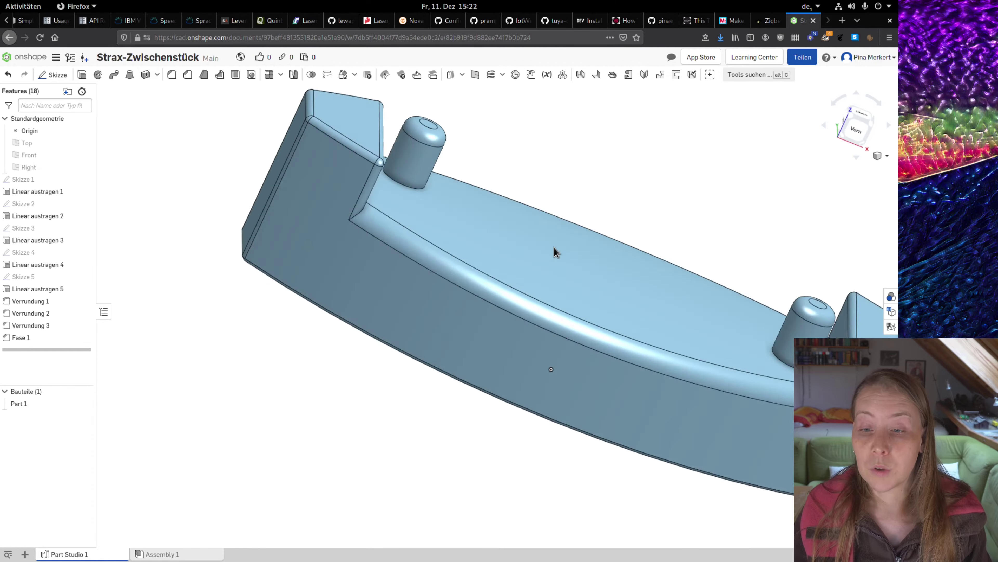
pyautogui.moveTo(516, 236); pyautogui.dragTo(513, 240, button='right')
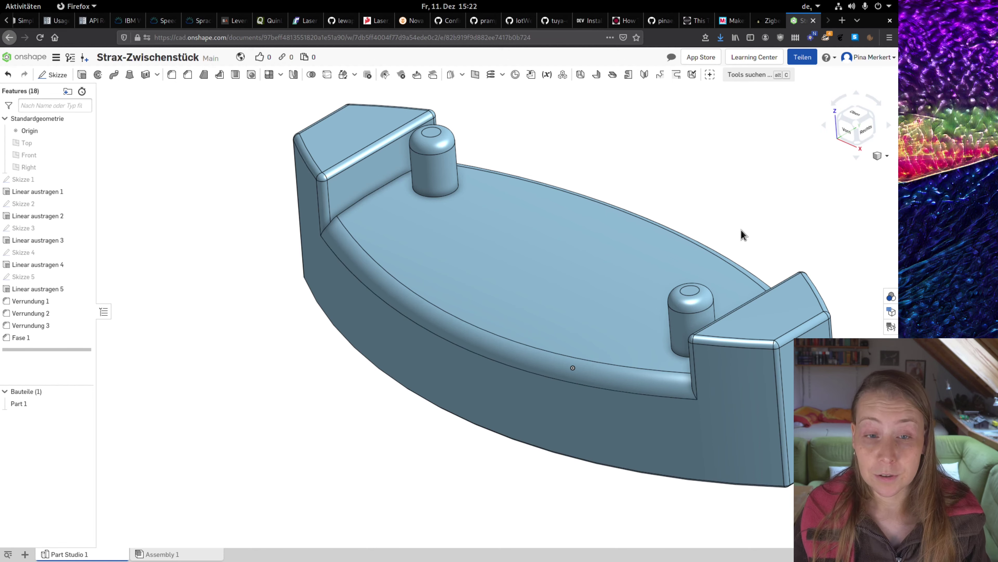
pyautogui.press('Left')
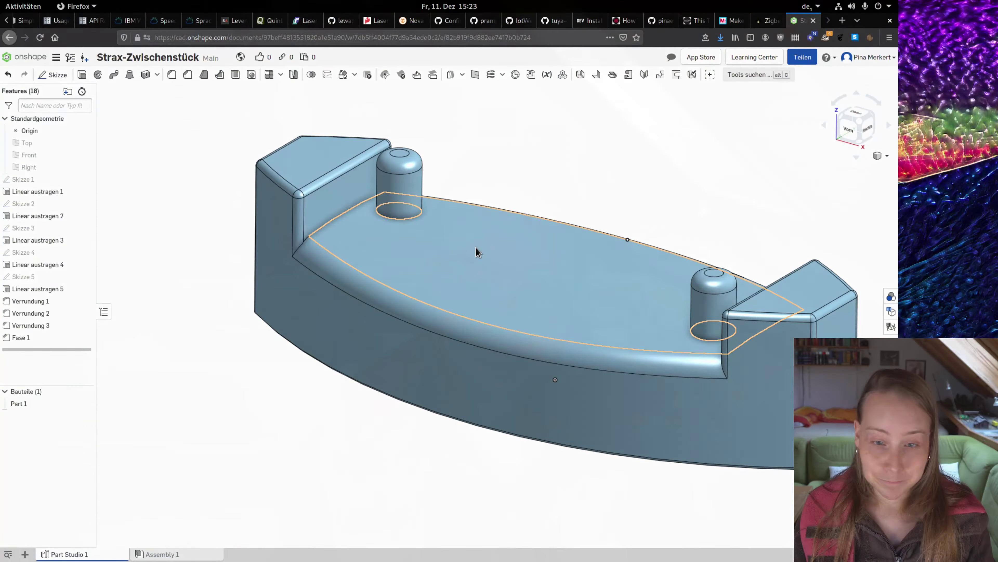
# - Set up the part export as Straxteil: binary STL, millimetres, medium resolution
pyautogui.rightClick(477, 251)
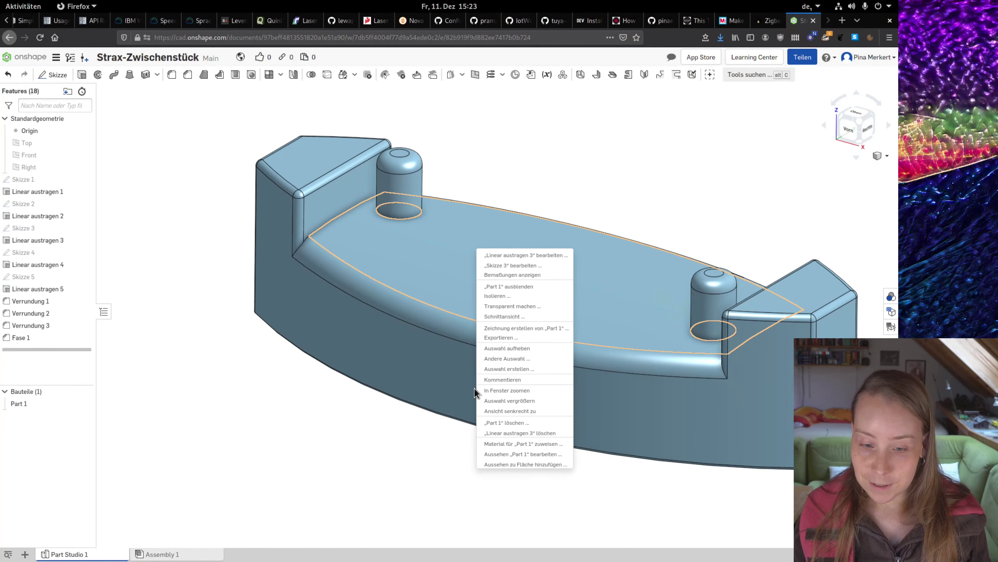
pyautogui.click(533, 337)
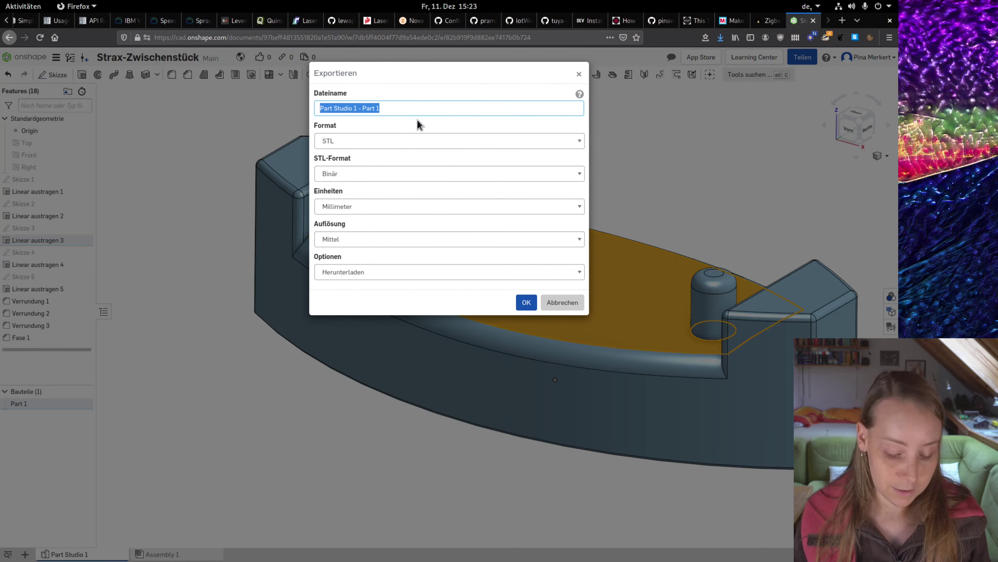
pyautogui.write('Str')
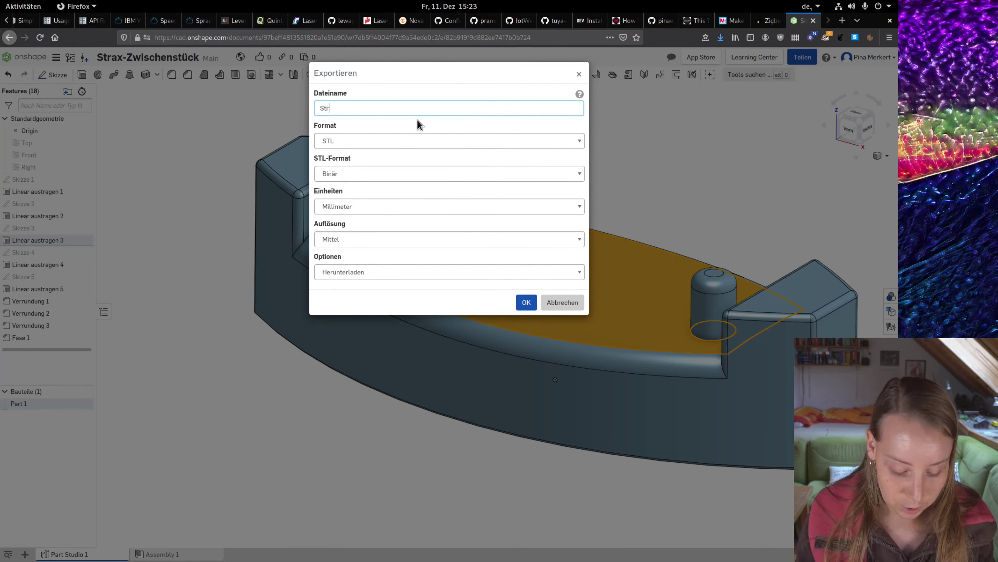
pyautogui.write('axteil')
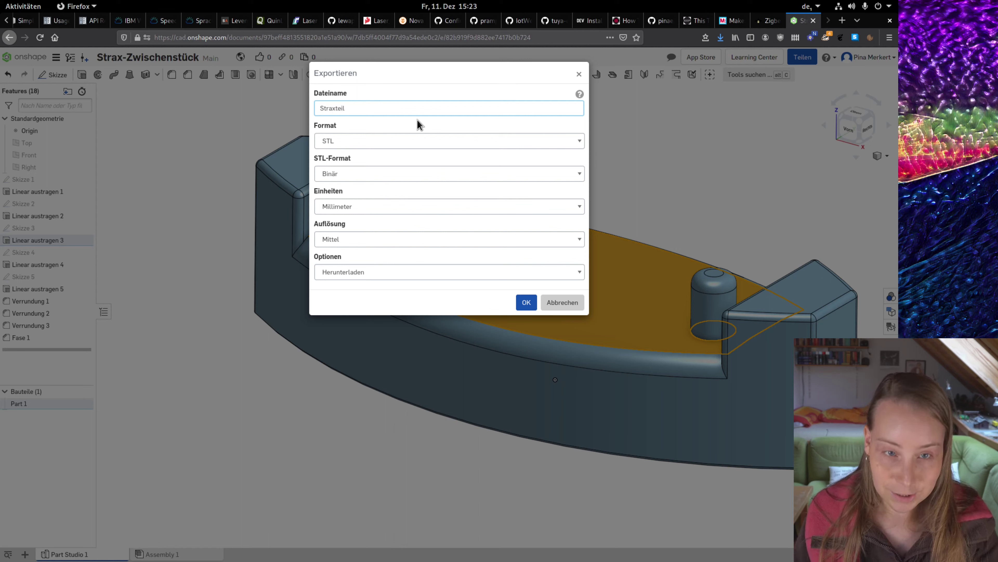
pyautogui.click(400, 174)
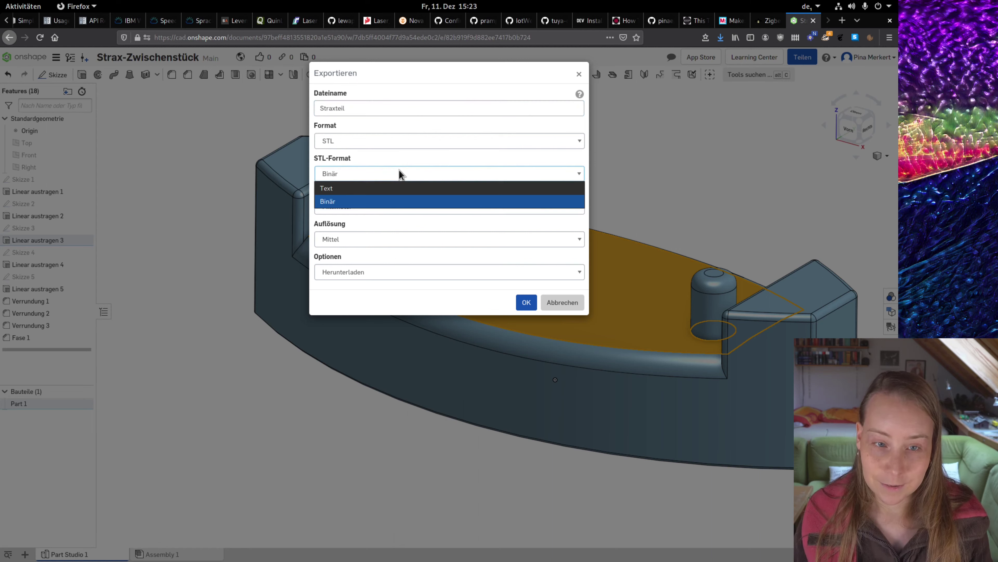
pyautogui.click(400, 174)
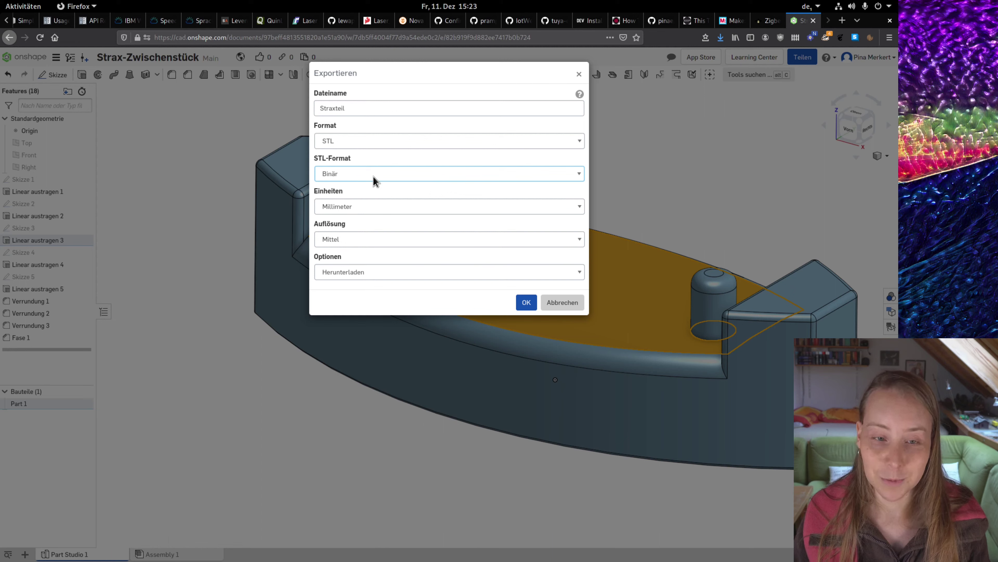
pyautogui.click(433, 174)
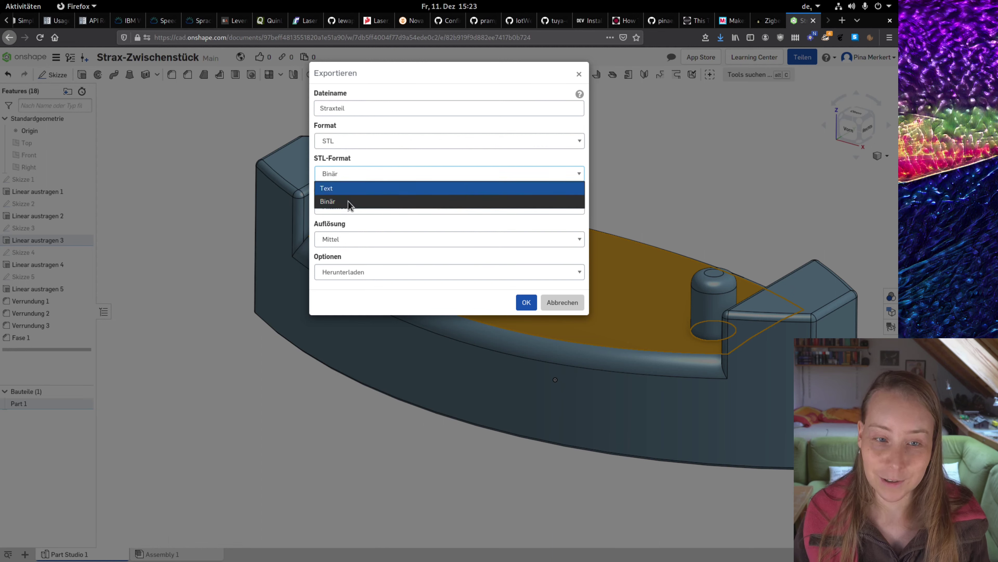
pyautogui.click(331, 203)
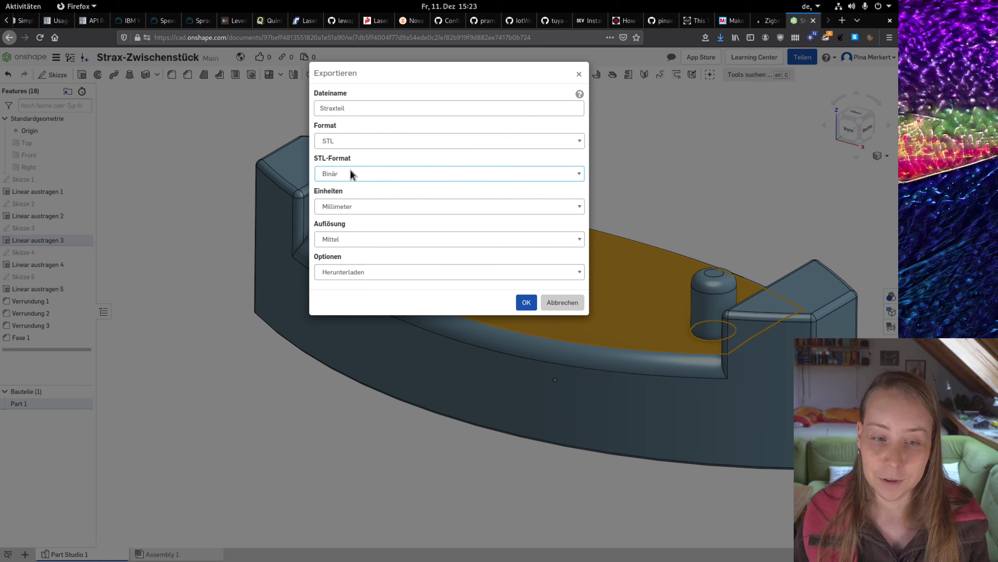
pyautogui.click(371, 208)
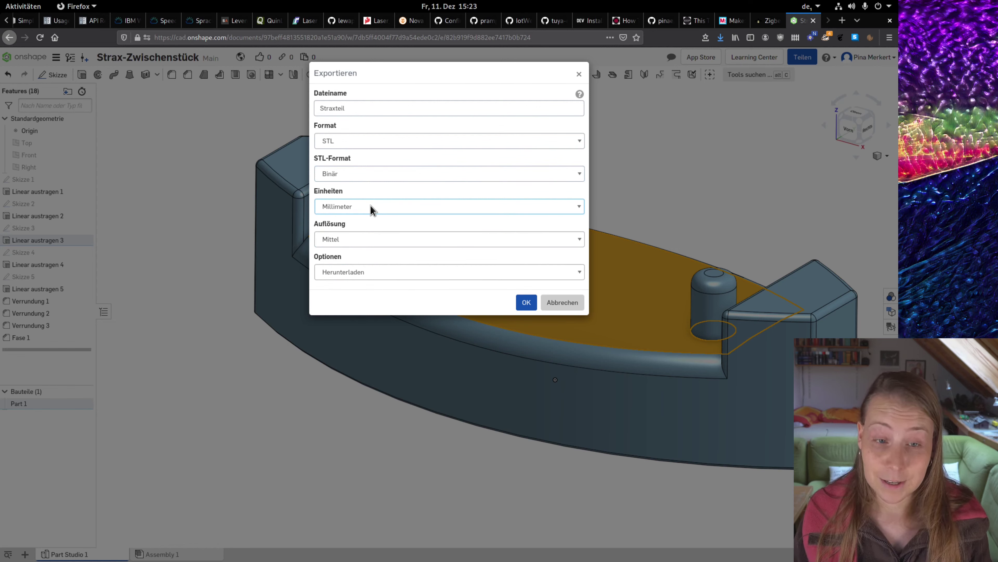
pyautogui.click(382, 241)
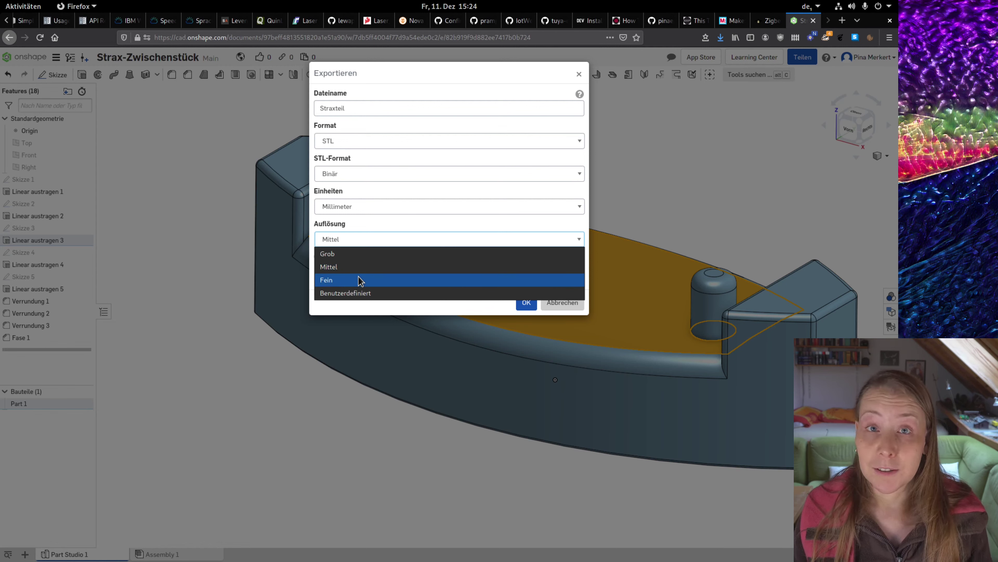
pyautogui.click(360, 267)
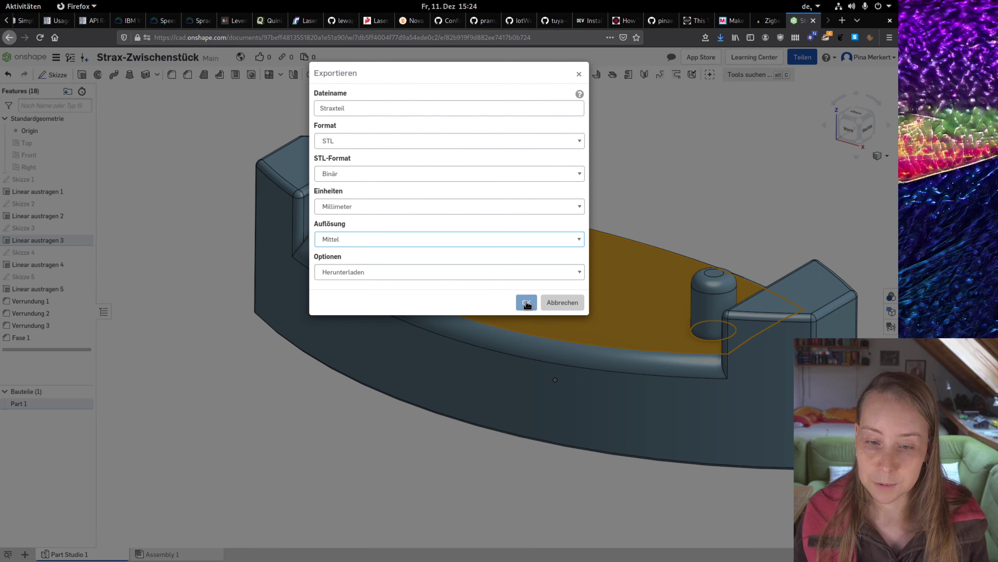
# - Run the export and save Straxteil.stl through Firefox's download dialog
pyautogui.click(527, 303)
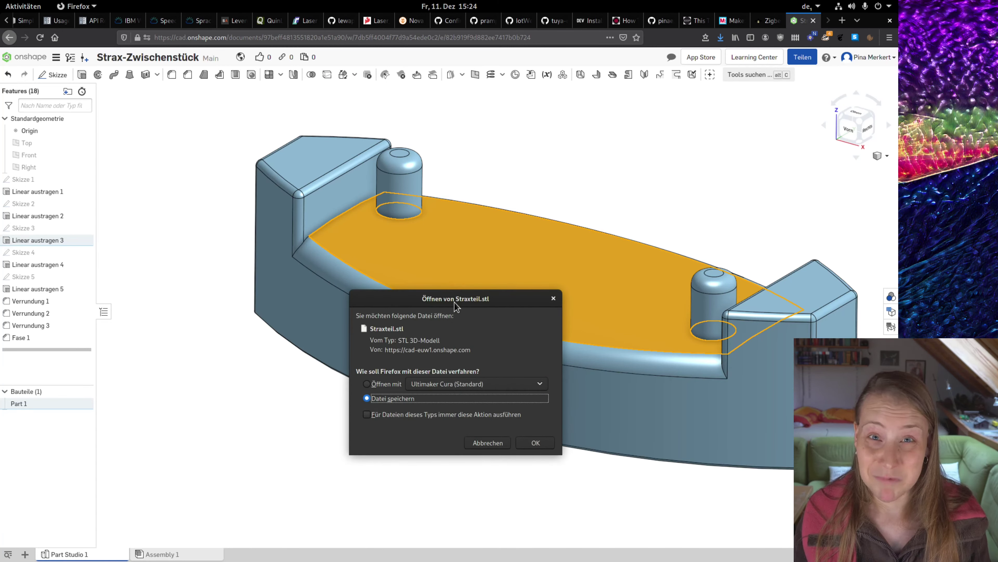
pyautogui.click(537, 443)
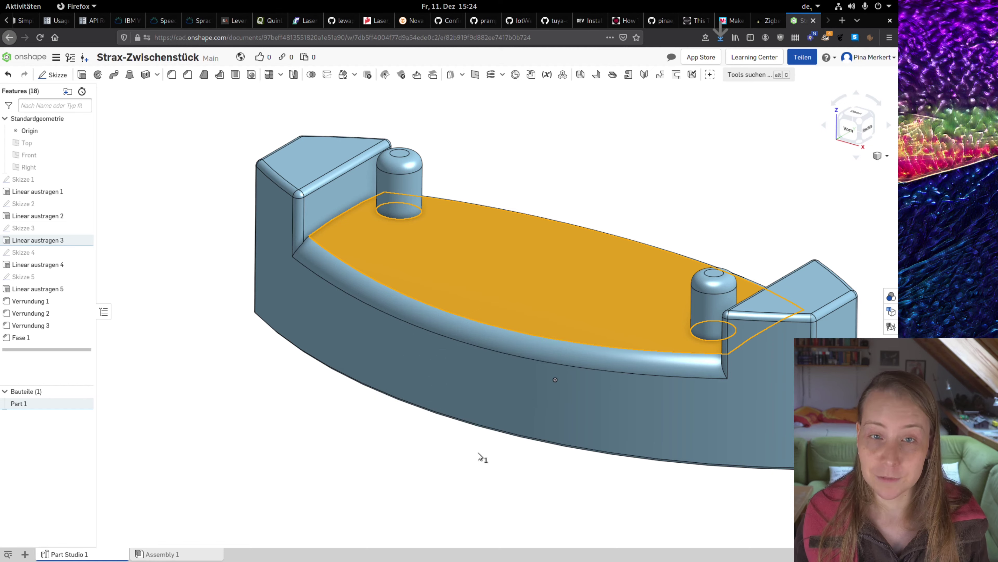